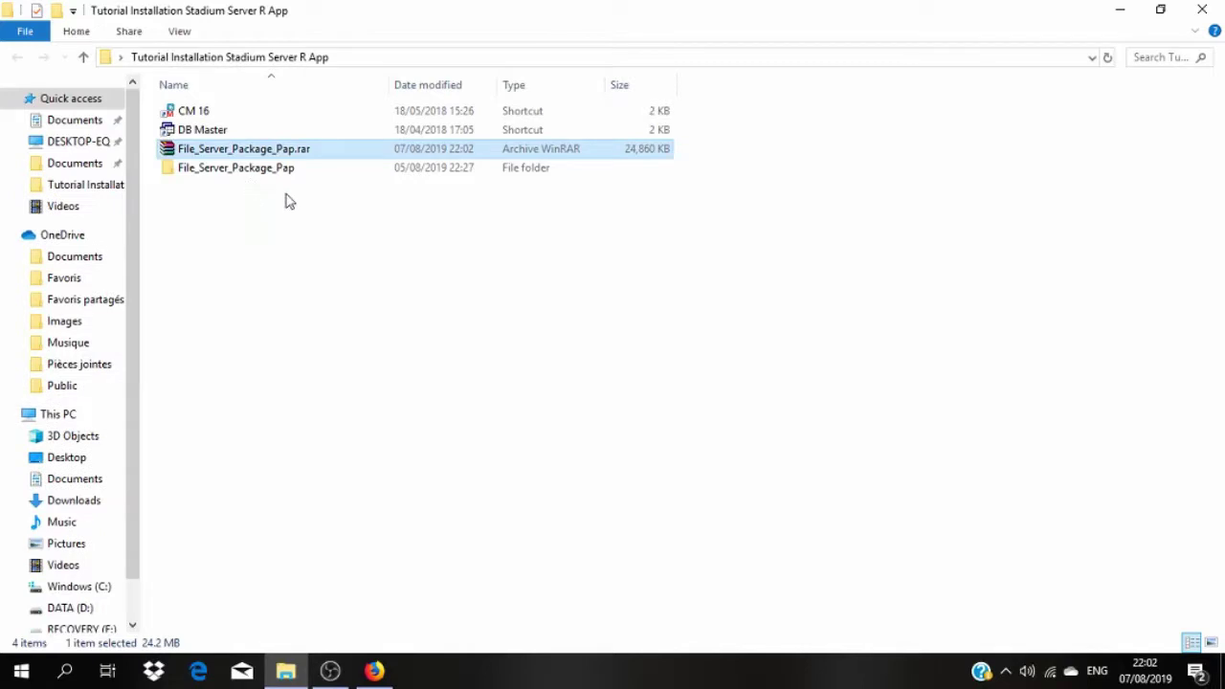
Open Readme.pdf from the File_Server_Package_Pap folder and close the unrelated Zattoo browser tab
{"action": "double_click", "coordinate": [250, 169]}
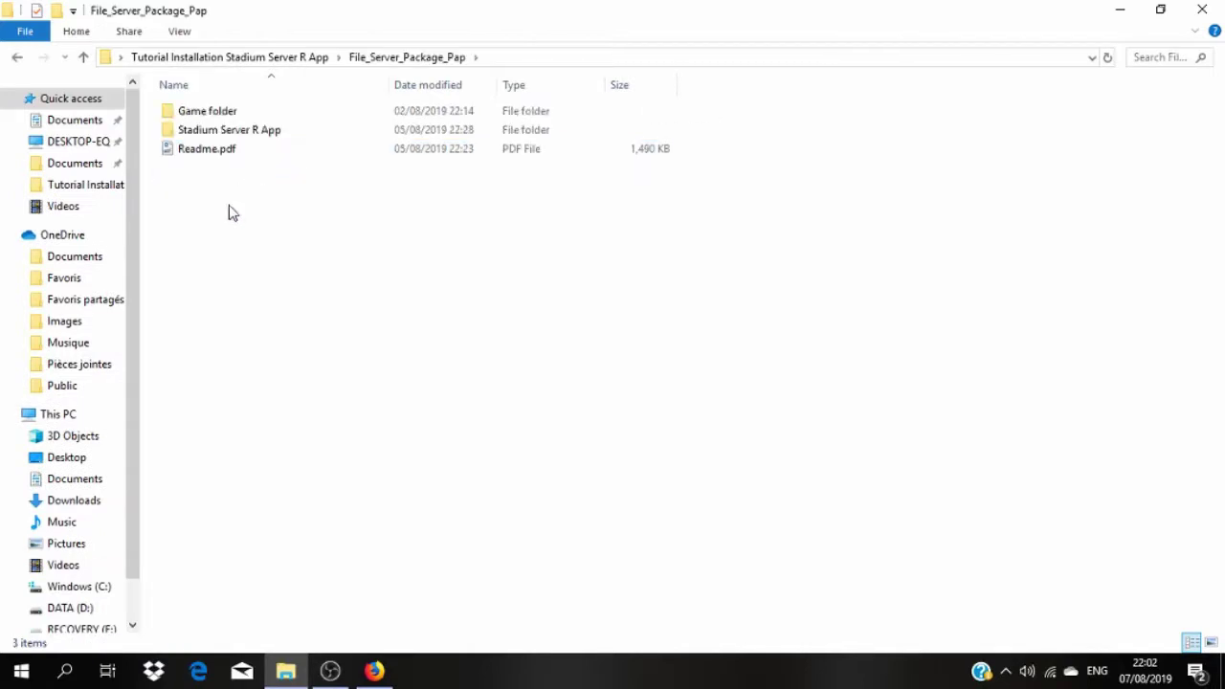
{"action": "double_click", "coordinate": [211, 155]}
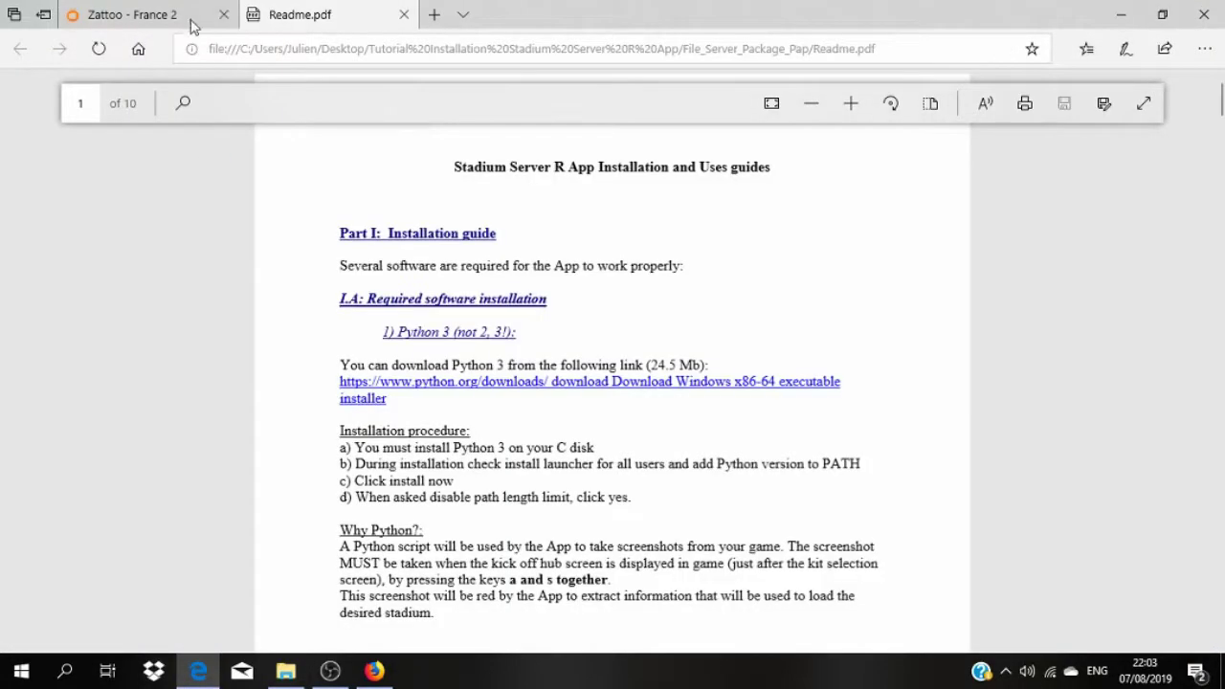
{"action": "left_click", "coordinate": [224, 15]}
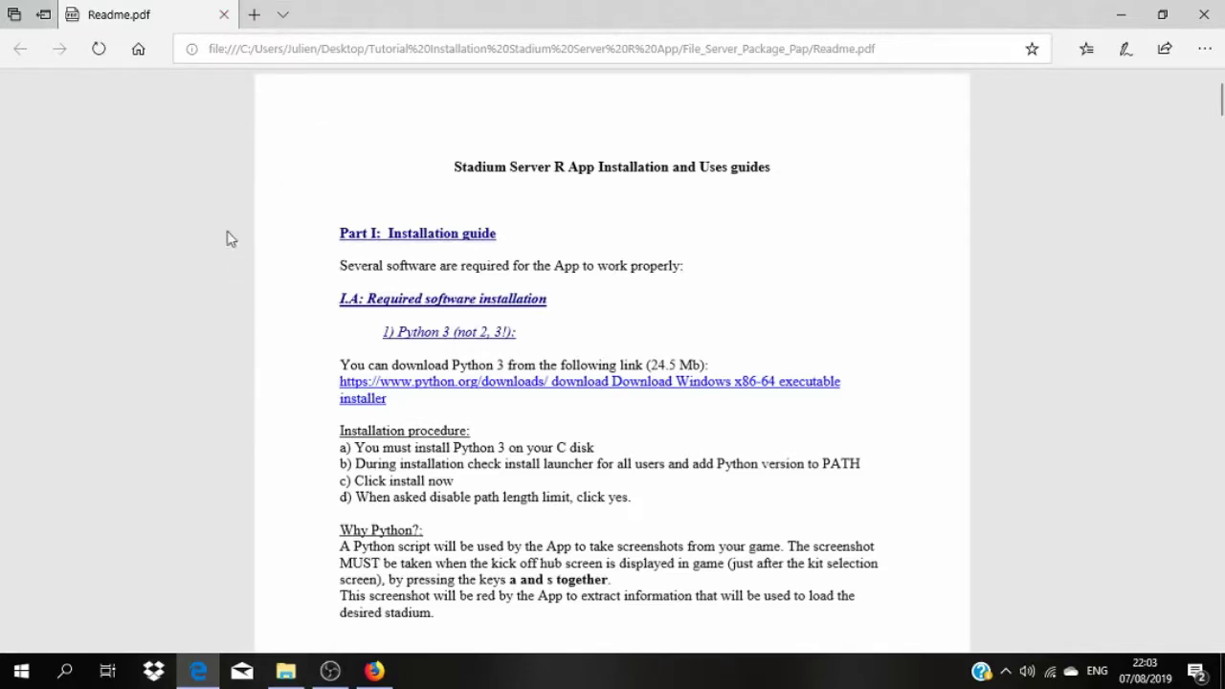
{"action": "scroll", "coordinate": [260, 227], "scroll_direction": "down", "scroll_amount": 1}
{"action": "scroll", "coordinate": [441, 224], "scroll_direction": "up", "scroll_amount": 1}
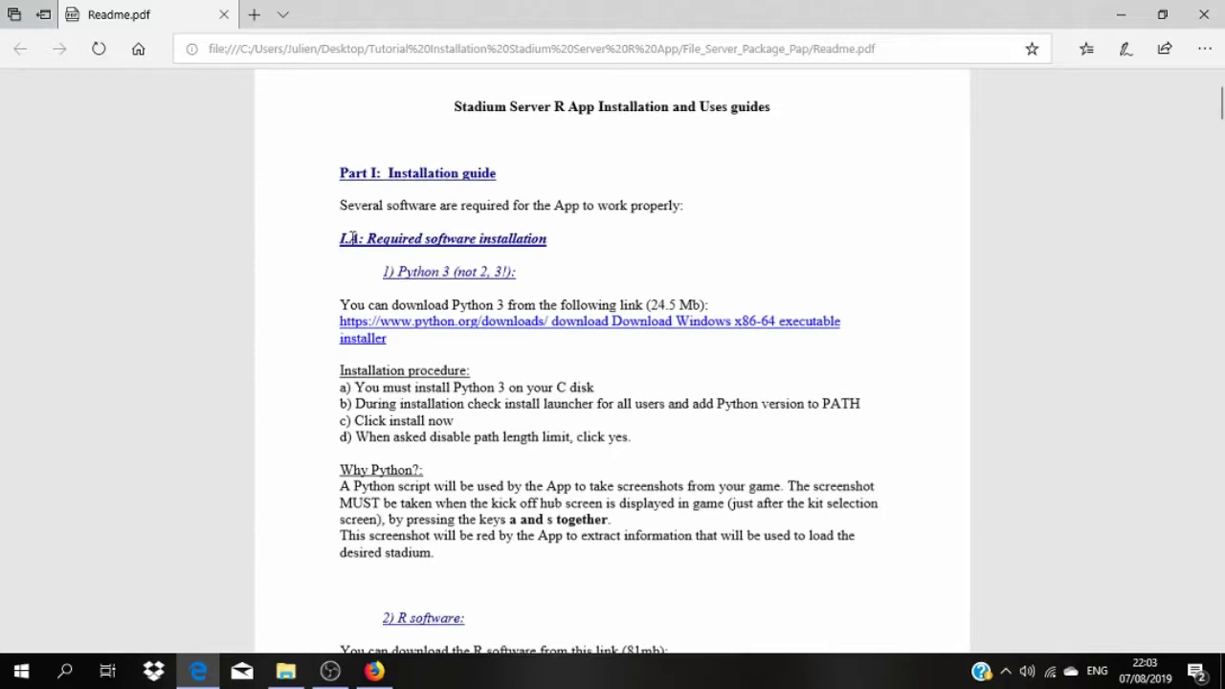
Follow the Python 3 download link in the readme's required software installation section
{"action": "left_click_drag", "start_coordinate": [342, 238], "coordinate": [522, 271]}
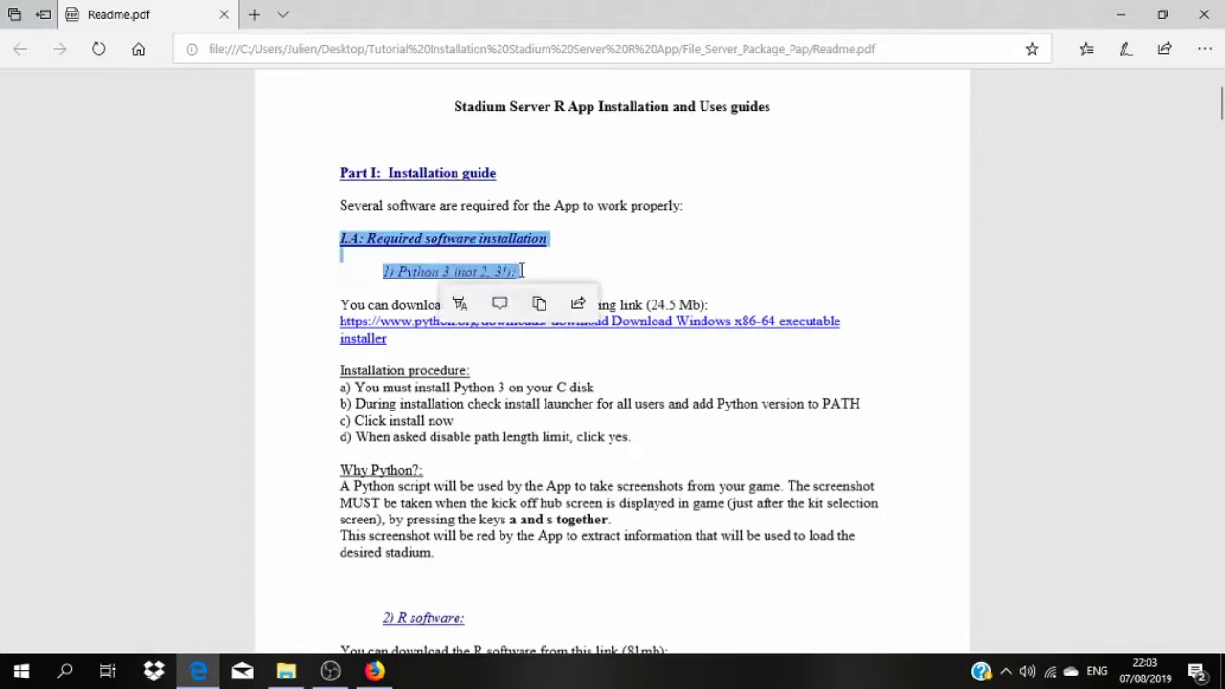
{"action": "left_click", "coordinate": [332, 287]}
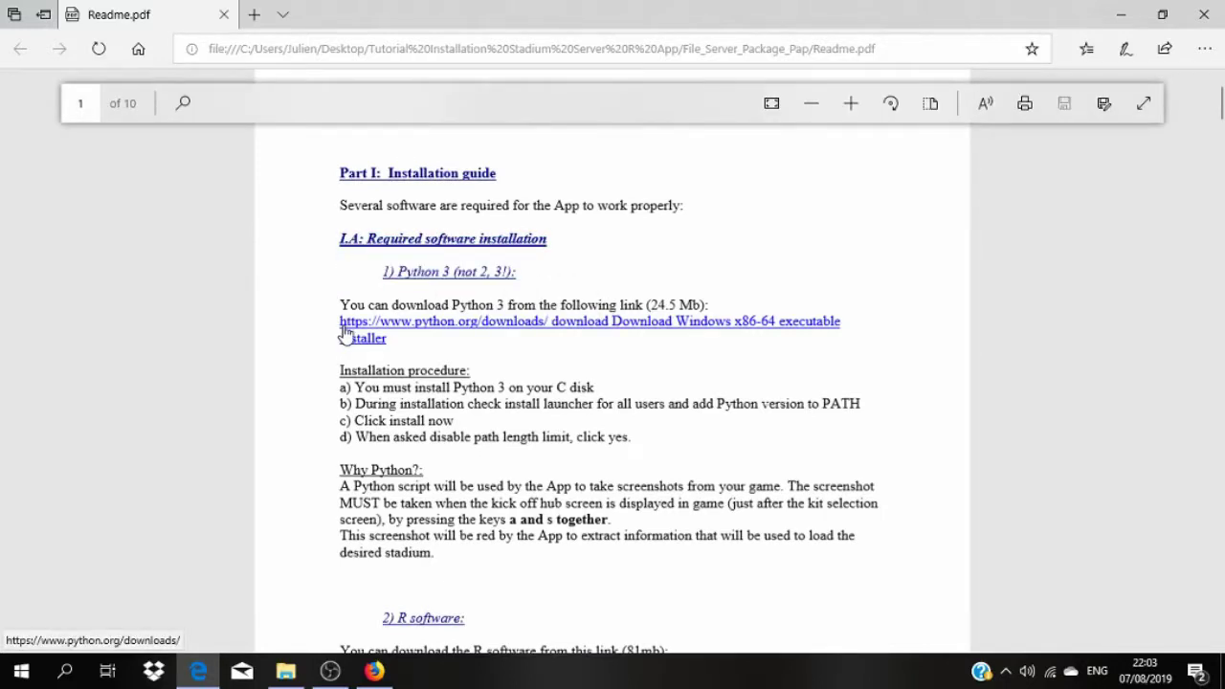
{"action": "right_click", "coordinate": [346, 332]}
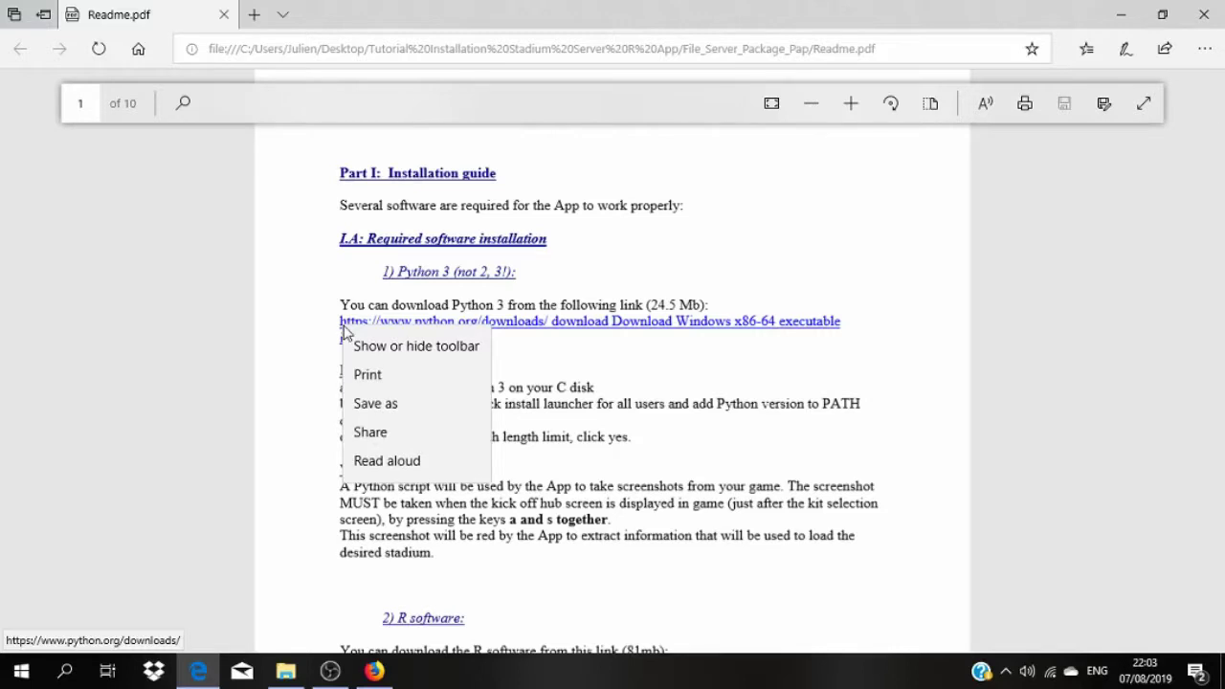
{"action": "left_click", "coordinate": [564, 321]}
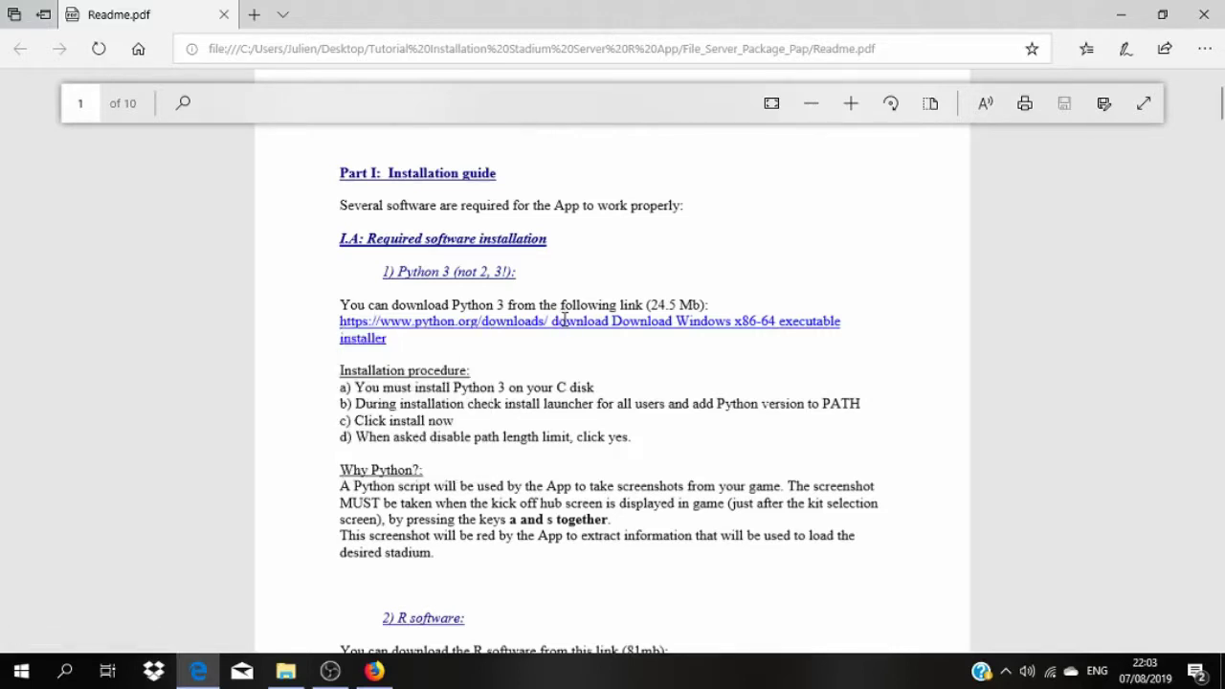
{"action": "double_click", "coordinate": [565, 322]}
{"action": "left_click", "coordinate": [565, 321]}
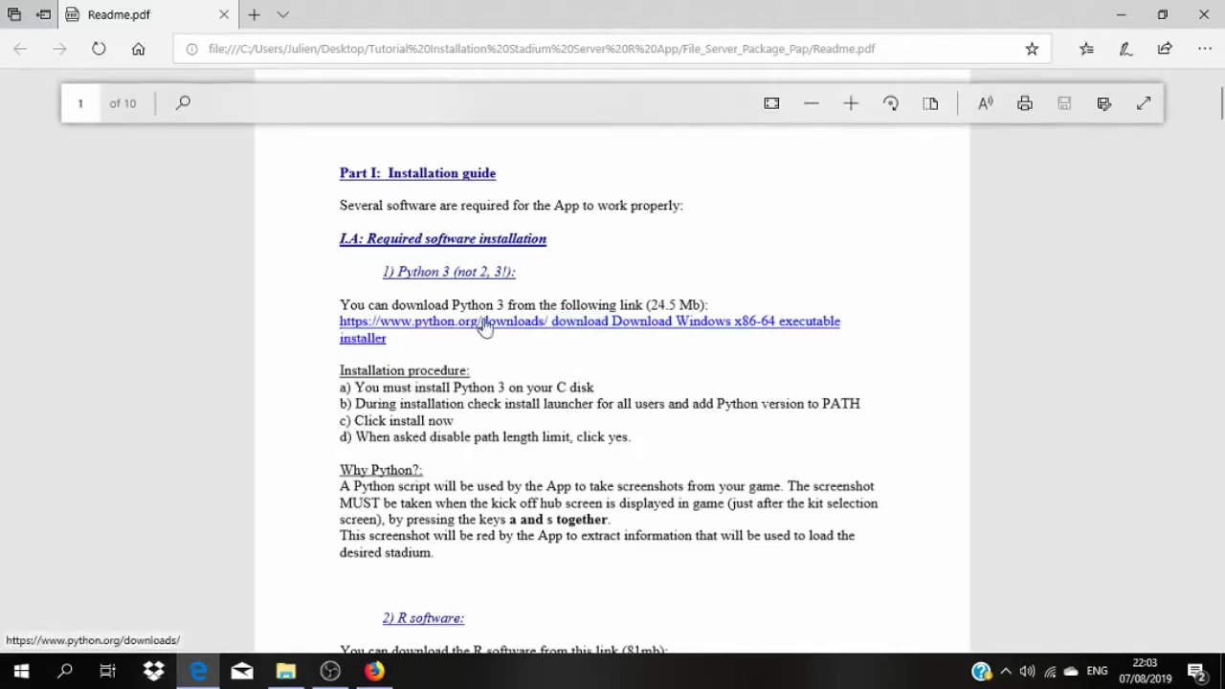
{"action": "left_click", "coordinate": [352, 325]}
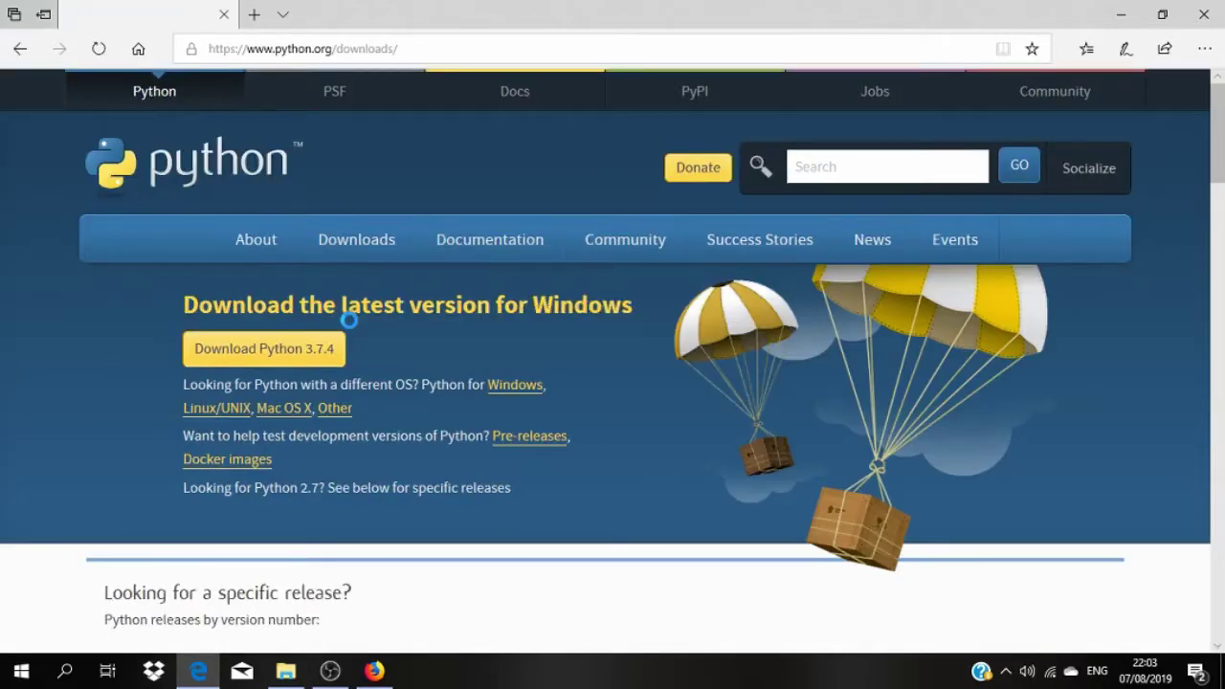
Download the Python 3.7.4 installer and save it in the Tutorial Installation Stadium Server R App folder on the Desktop
{"action": "left_click", "coordinate": [230, 352]}
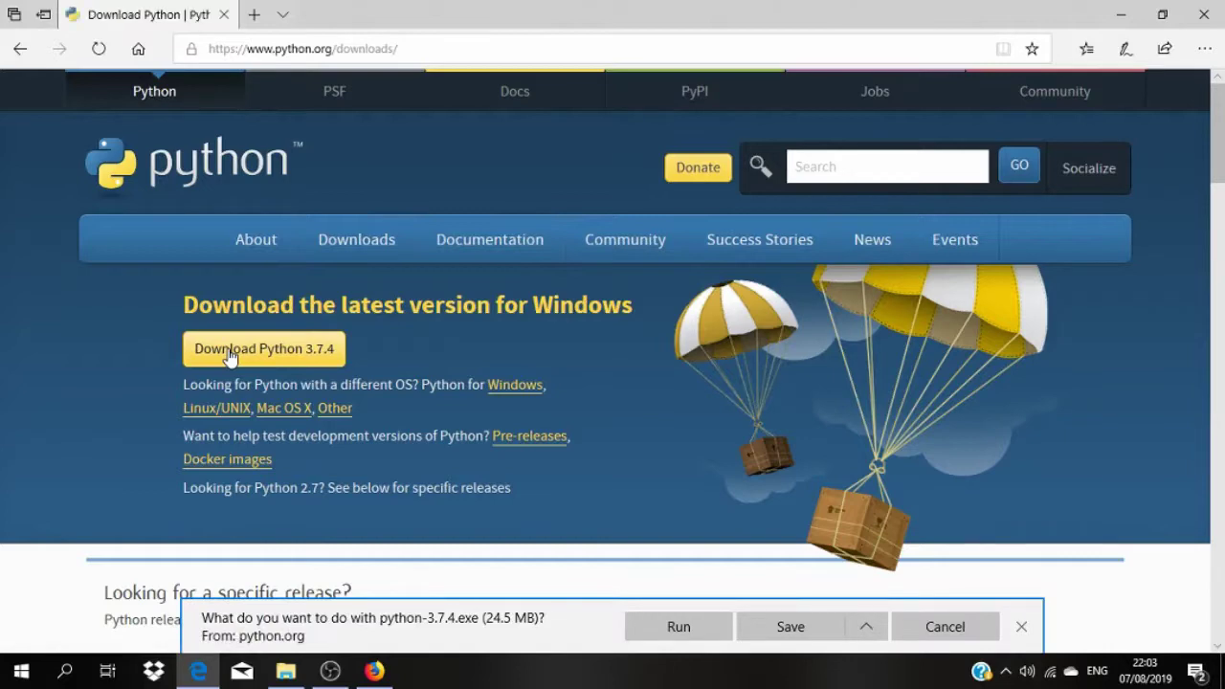
{"action": "left_click", "coordinate": [861, 628]}
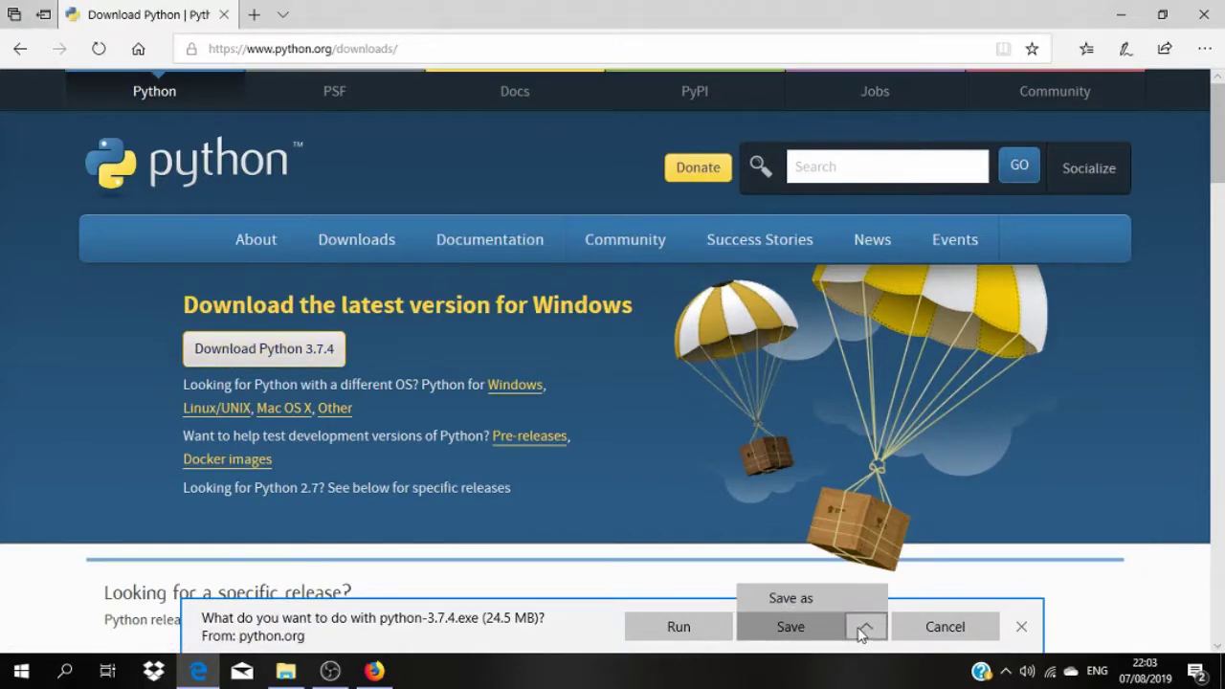
{"action": "left_click", "coordinate": [828, 598]}
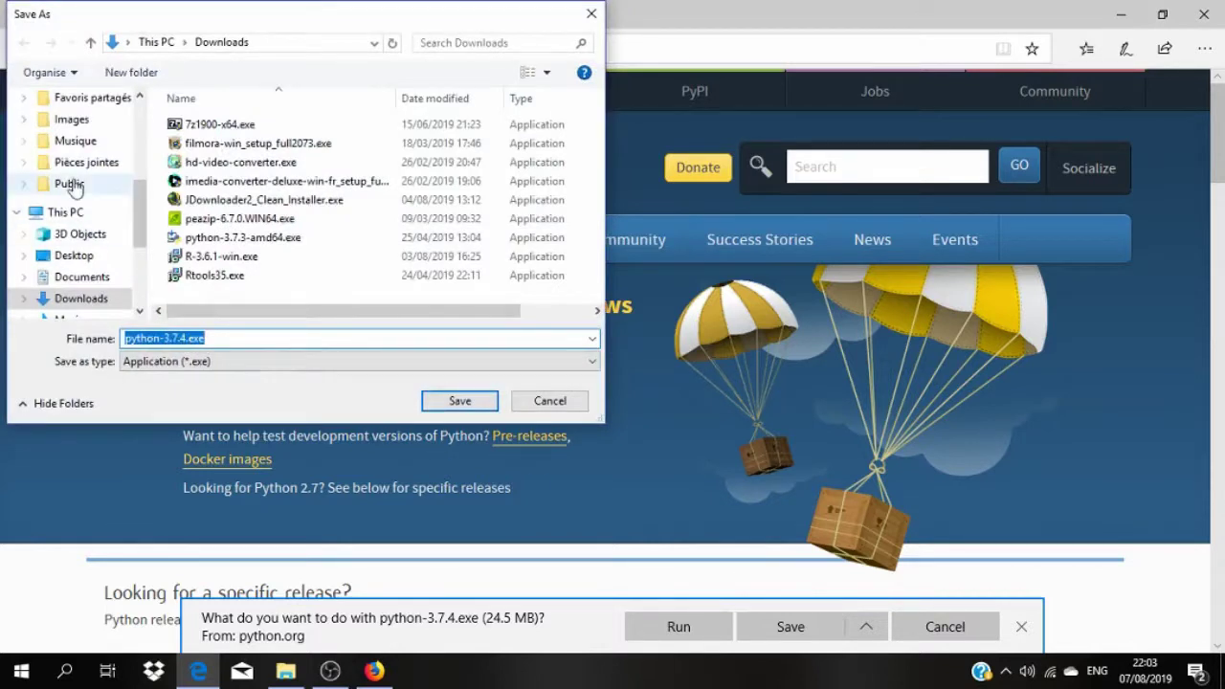
{"action": "left_click", "coordinate": [150, 44]}
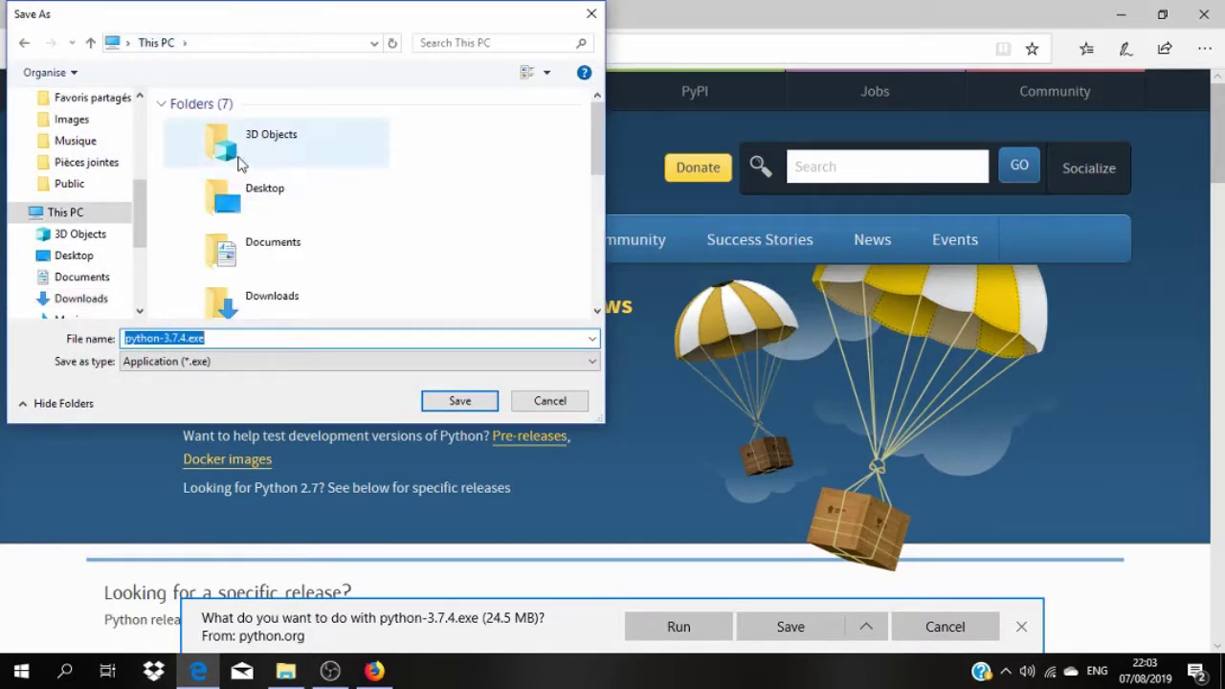
{"action": "left_click", "coordinate": [248, 192]}
{"action": "double_click", "coordinate": [248, 192]}
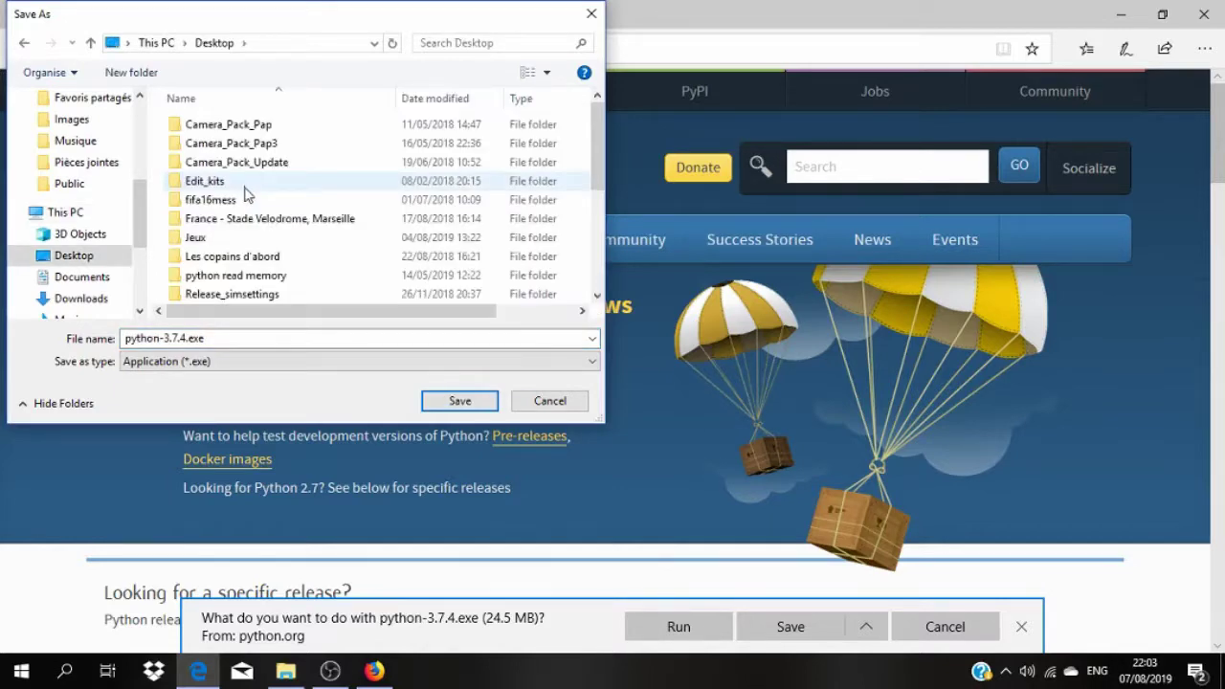
{"action": "scroll", "coordinate": [246, 203], "scroll_direction": "down", "scroll_amount": 5}
{"action": "double_click", "coordinate": [230, 180]}
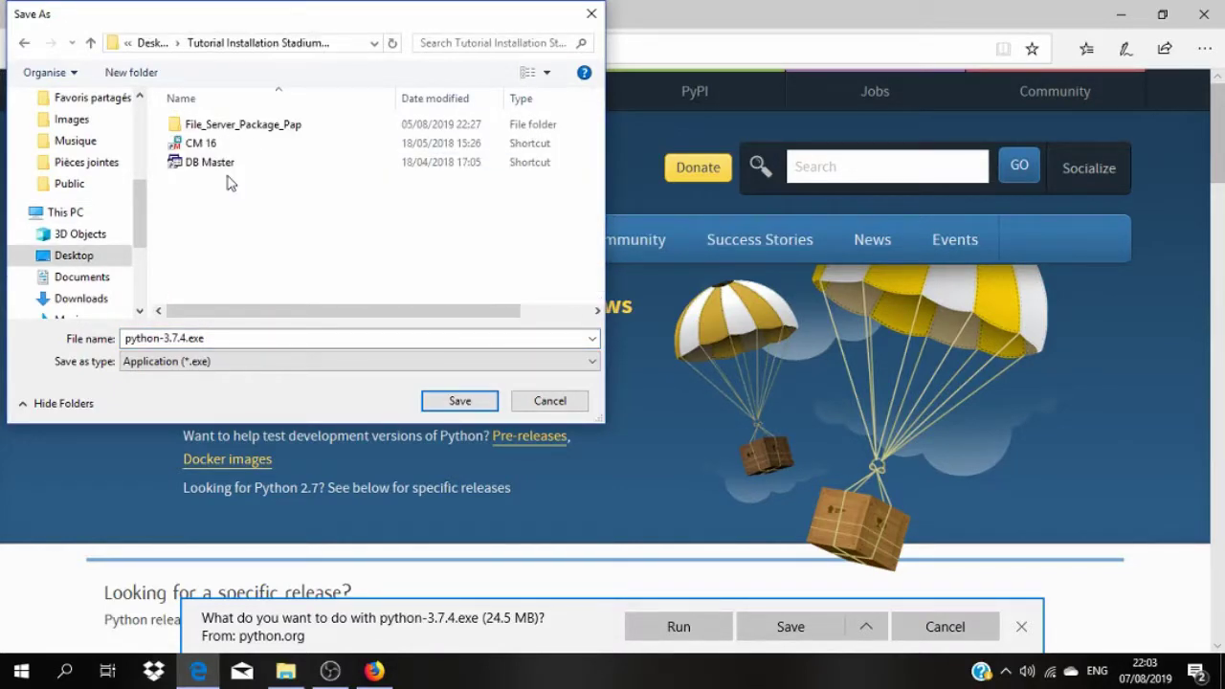
{"action": "left_click", "coordinate": [463, 406]}
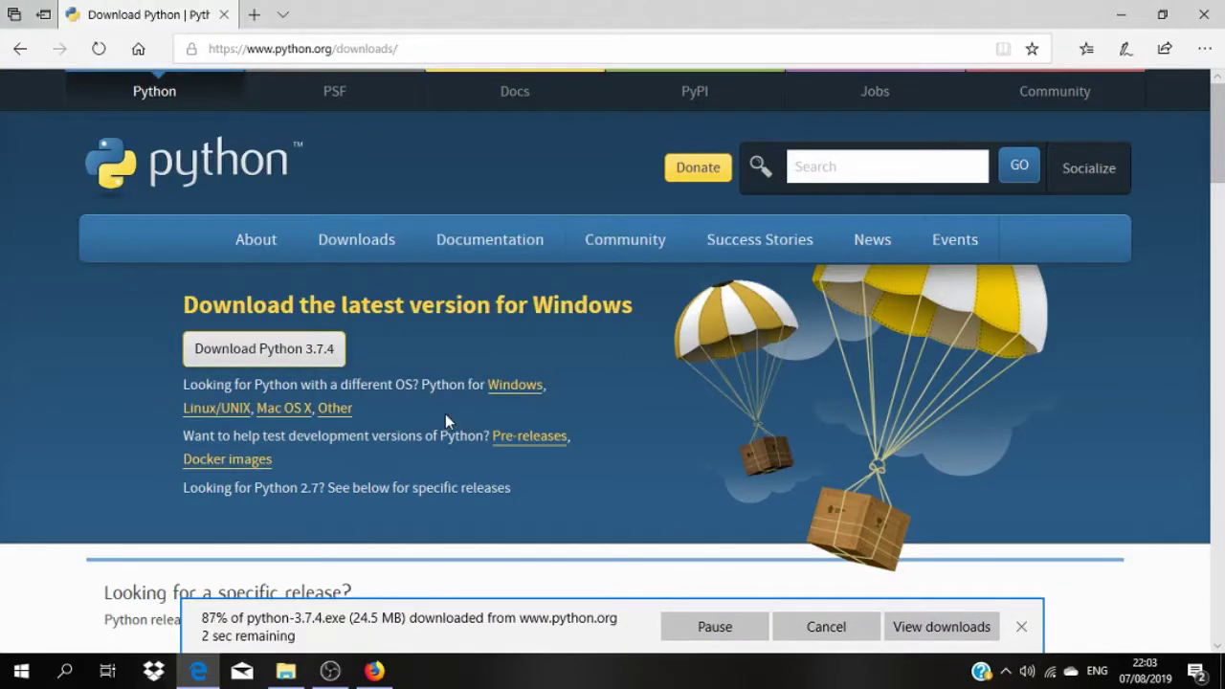
Run python-3.7.4.exe from the tutorial folder and install Python with default settings and Python 3.7 added to PATH
{"action": "left_click", "coordinate": [18, 50]}
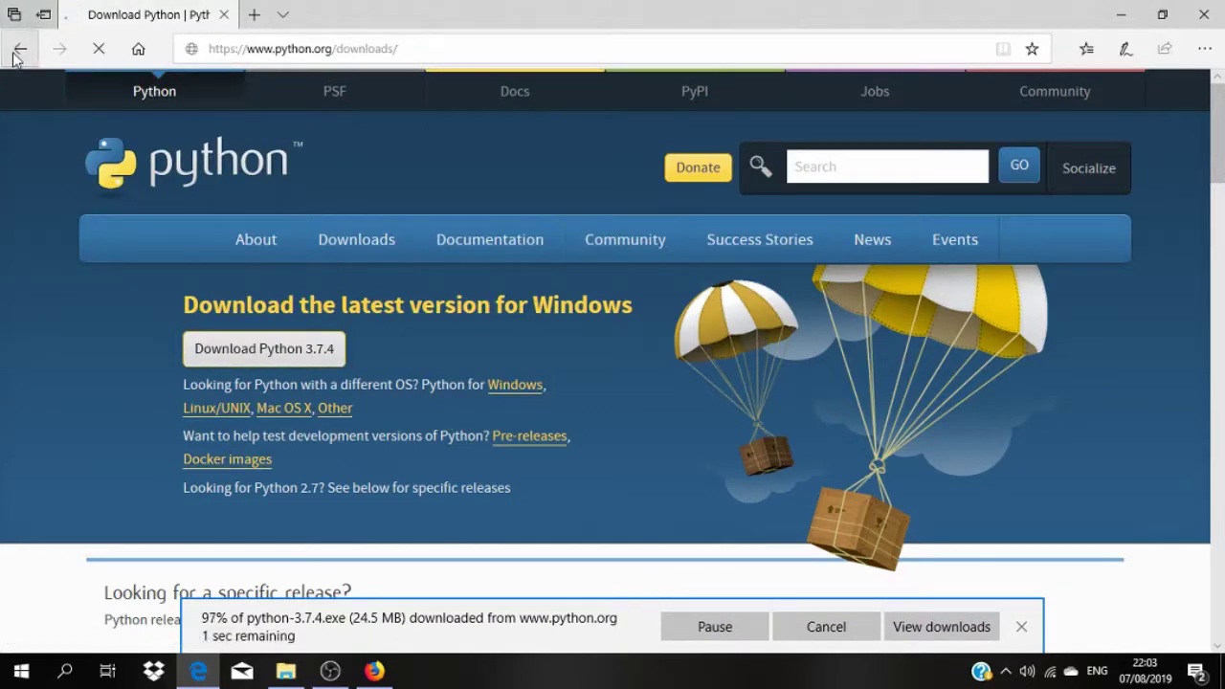
{"action": "scroll", "coordinate": [516, 326], "scroll_direction": "down", "scroll_amount": 2}
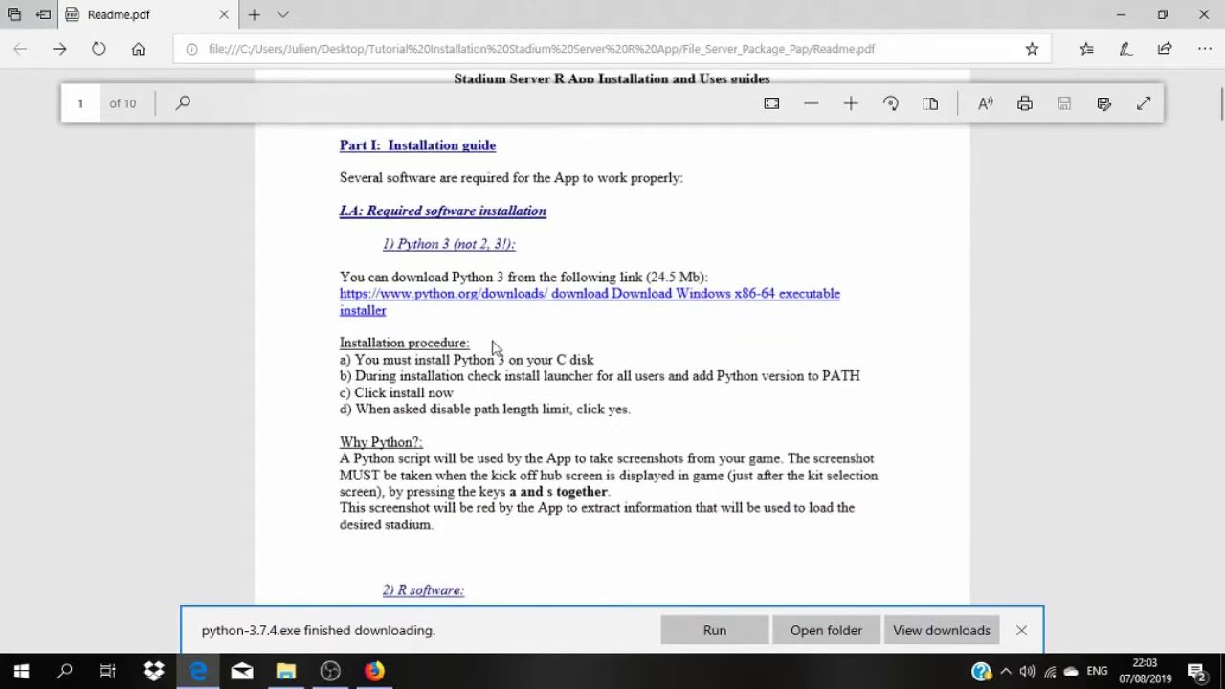
{"action": "left_click", "coordinate": [286, 671]}
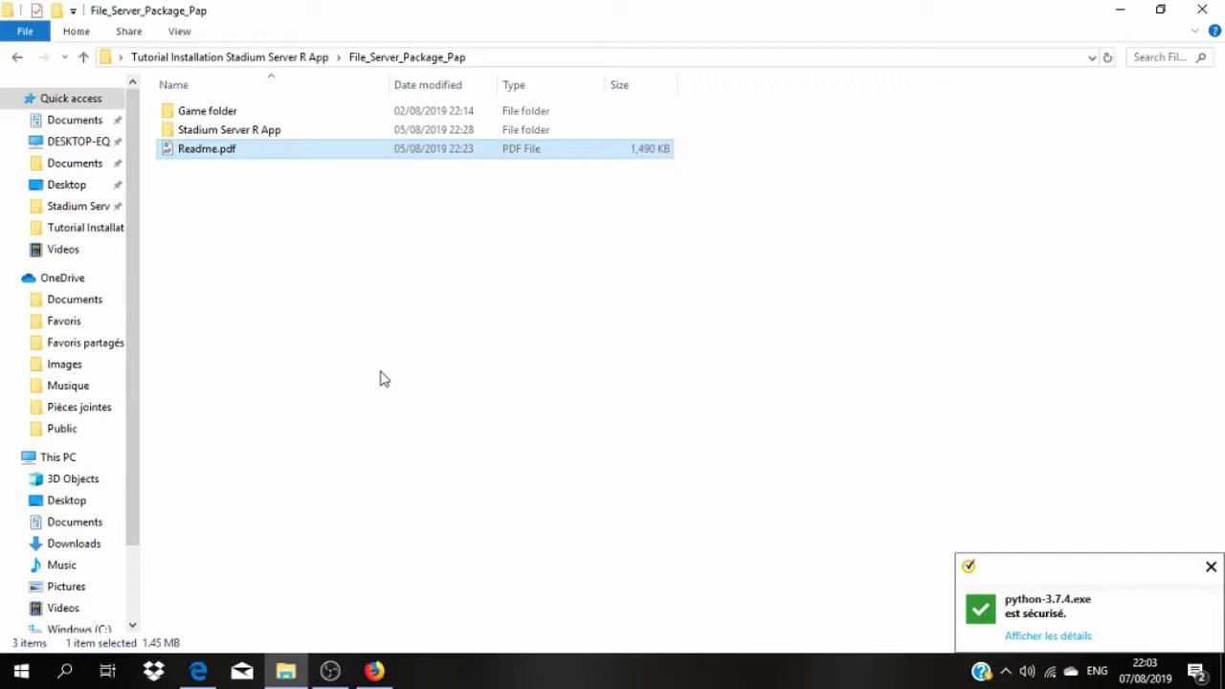
{"action": "left_click", "coordinate": [216, 57]}
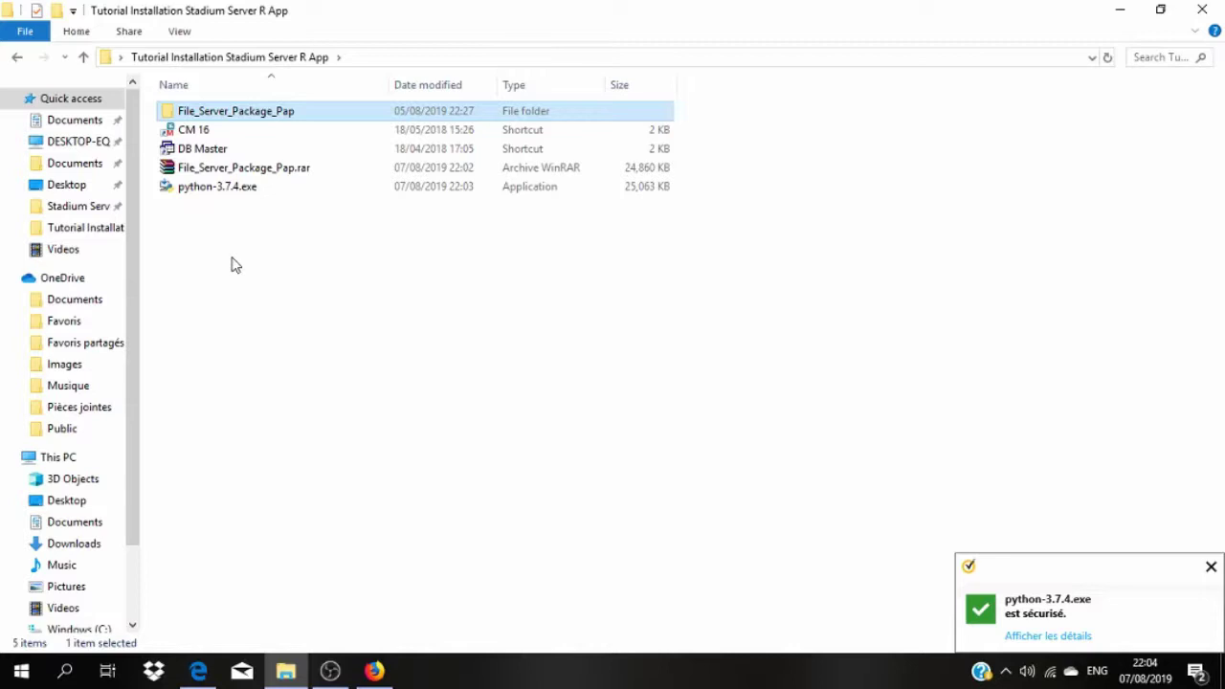
{"action": "double_click", "coordinate": [204, 188]}
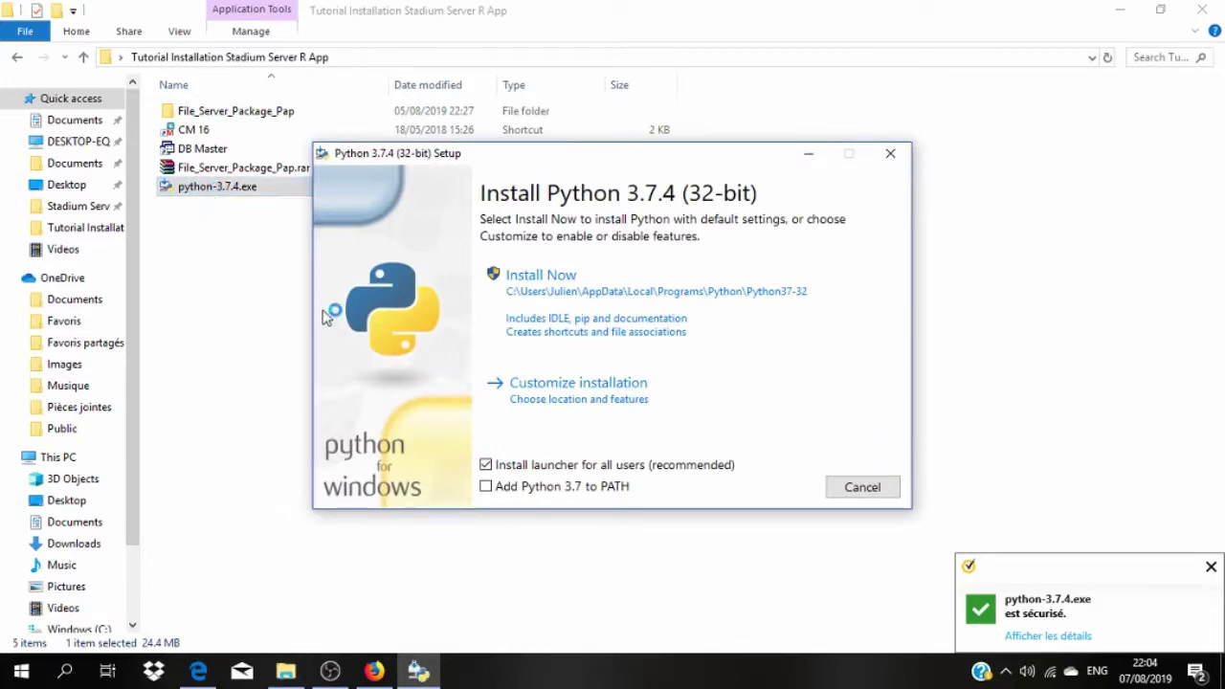
{"action": "left_click", "coordinate": [486, 488]}
{"action": "left_click", "coordinate": [568, 287]}
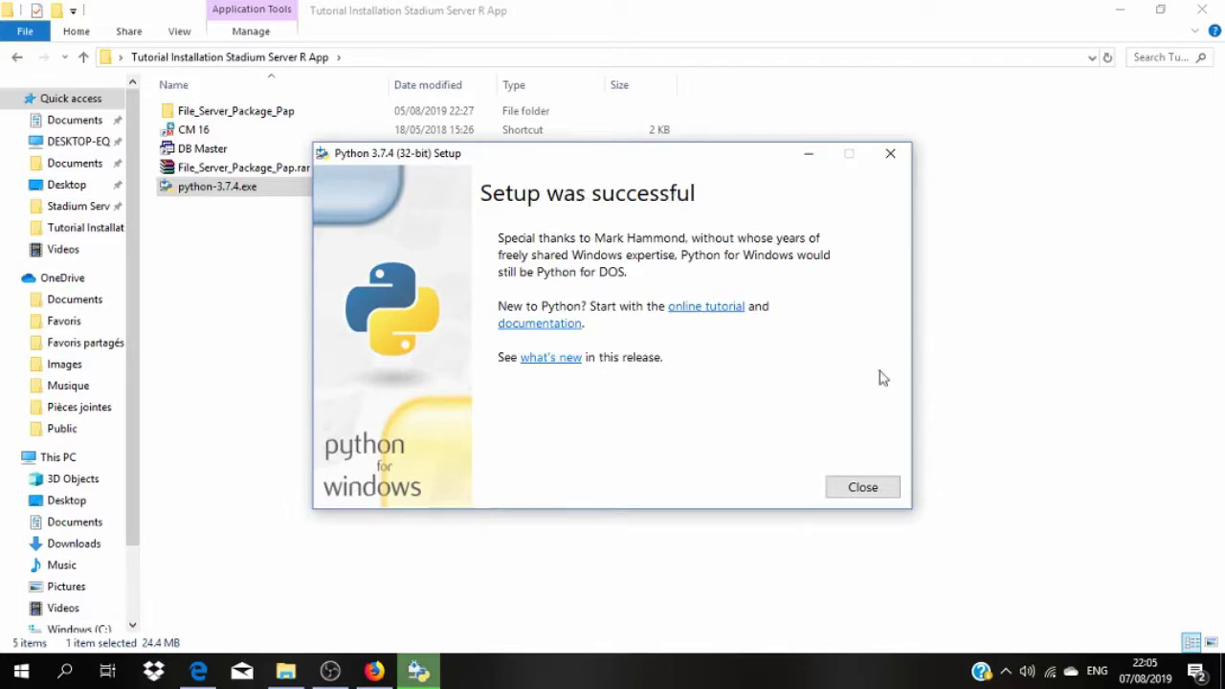
{"action": "left_click", "coordinate": [856, 485]}
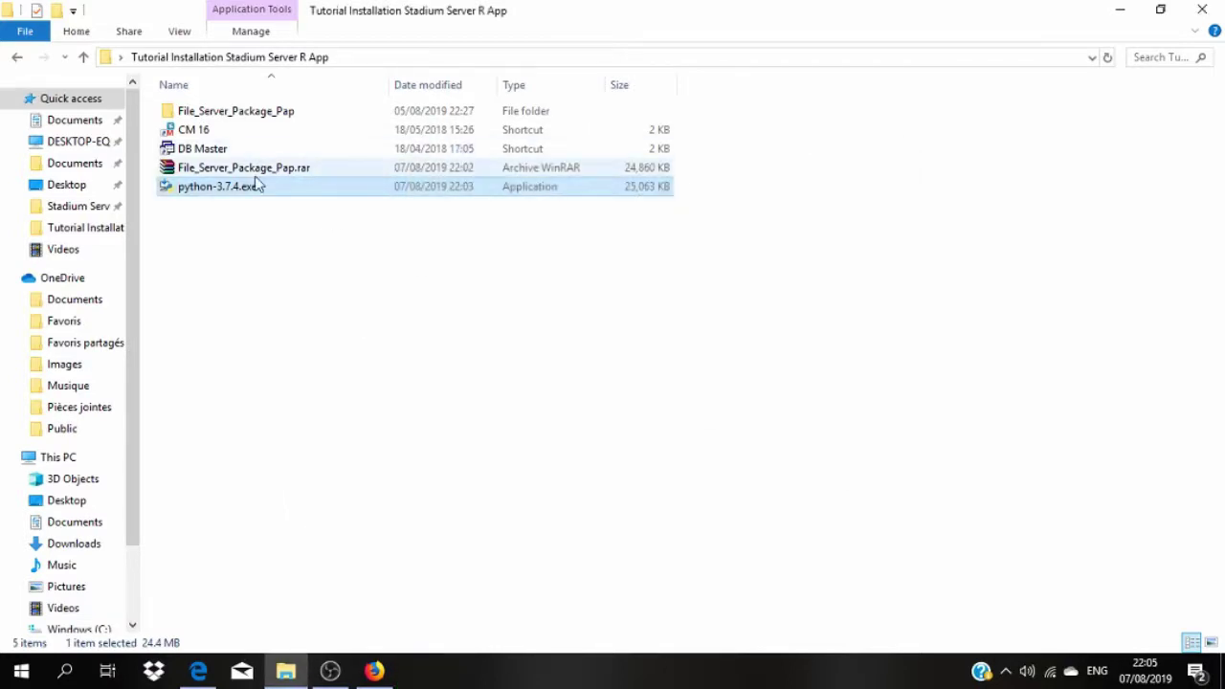
Delete the File_Server_Package_Pap.rar archive from the tutorial folder
{"action": "right_click", "coordinate": [257, 166]}
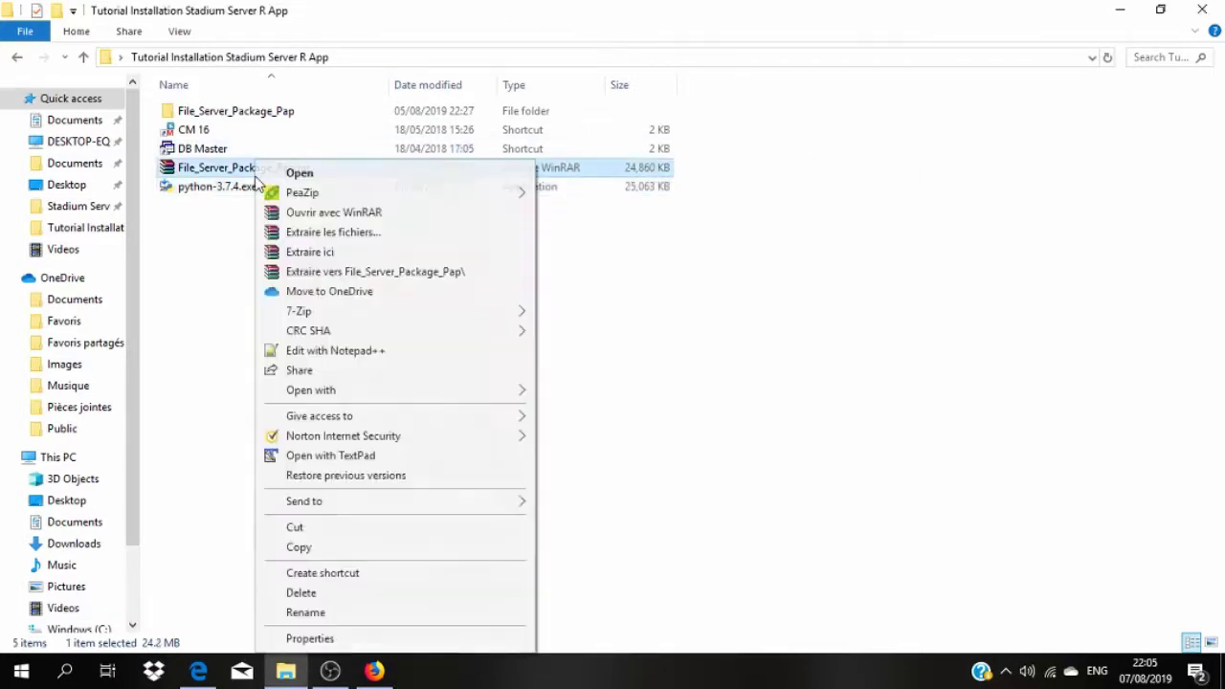
{"action": "left_click", "coordinate": [301, 596]}
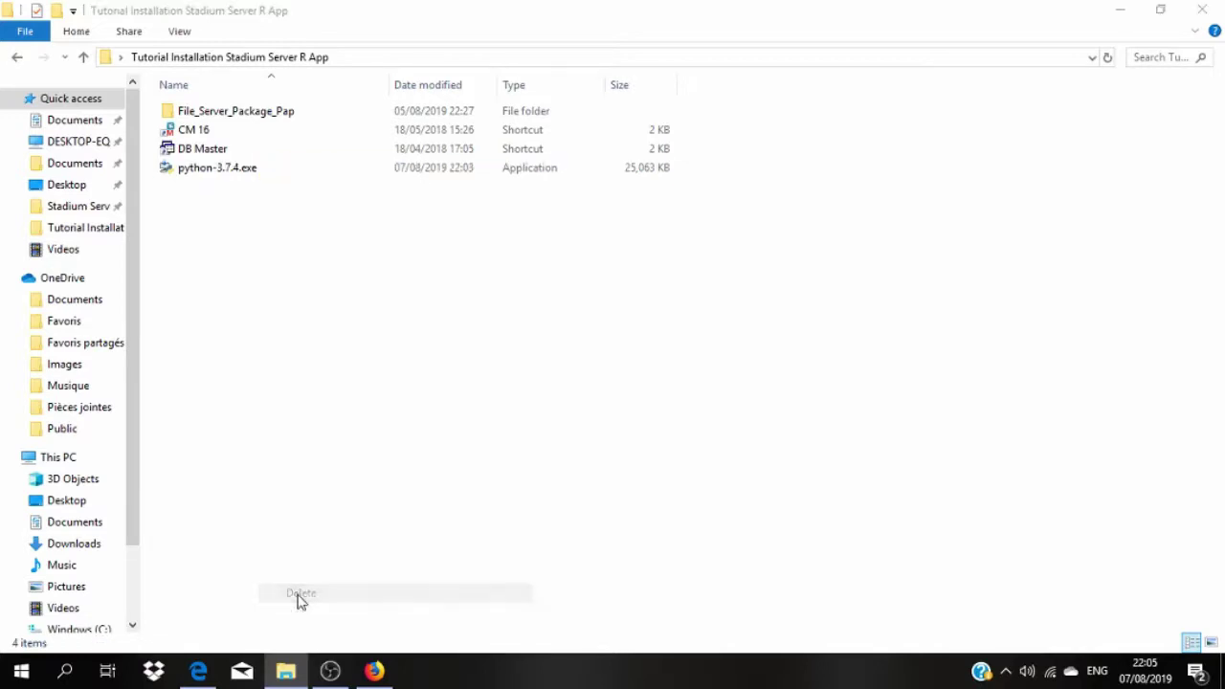
Create a new text document in the tutorial folder and begin its file name with "empt"
{"action": "right_click", "coordinate": [221, 229]}
{"action": "mouse_move", "coordinate": [350, 456]}
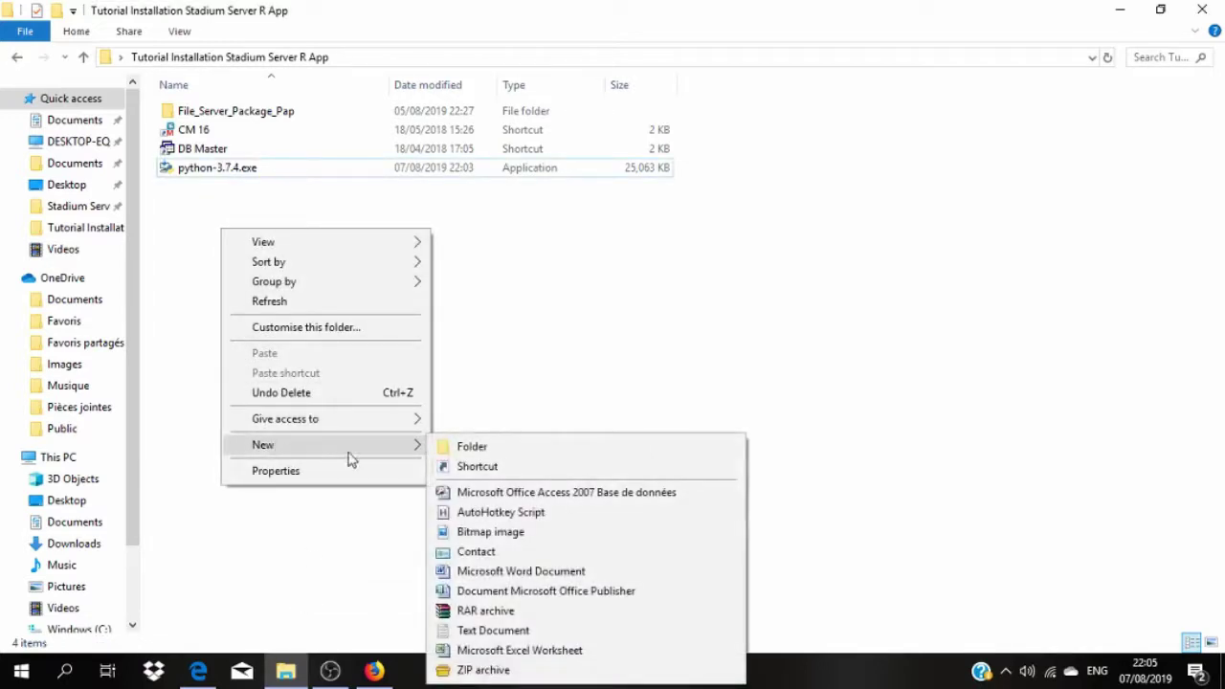
{"action": "left_click", "coordinate": [492, 631]}
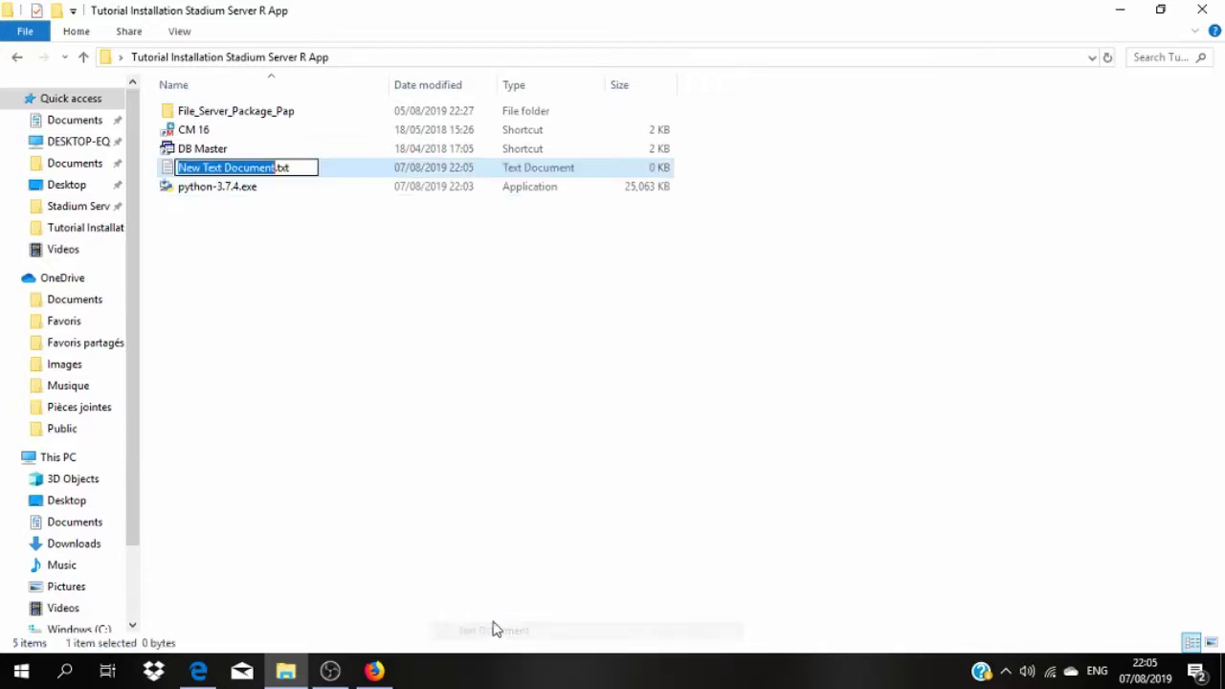
{"action": "type", "text": "c"}
{"action": "type", "text": "mptz"}
{"action": "type", "text": "ps"}
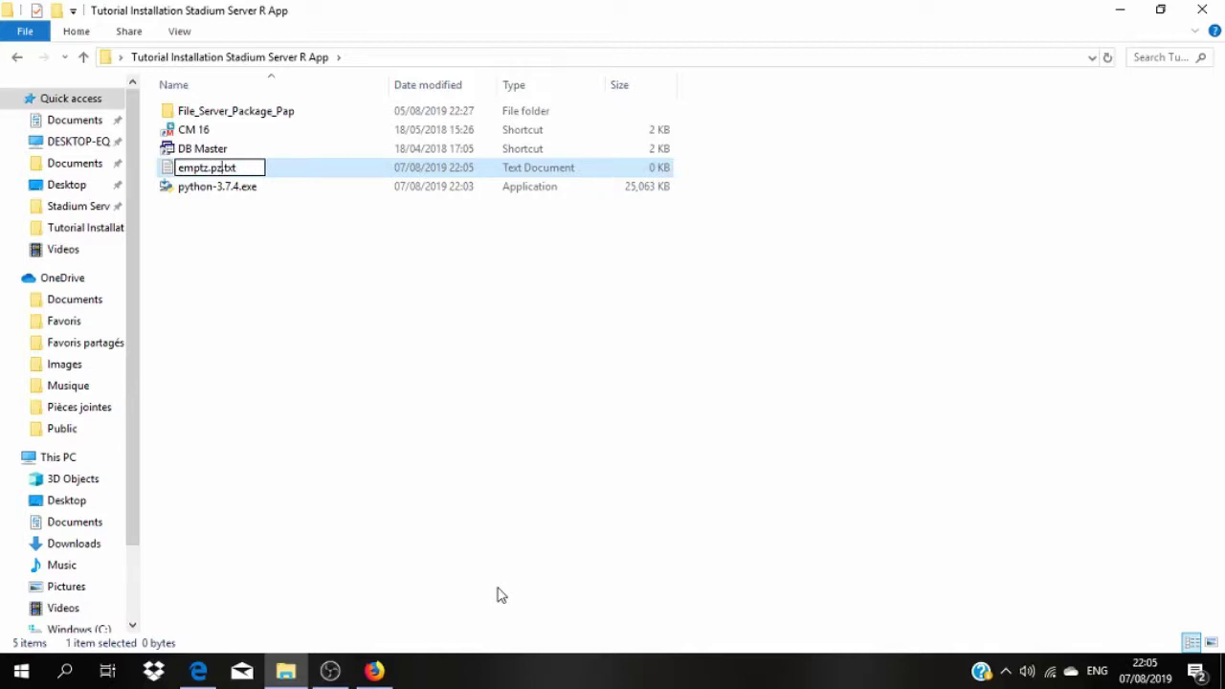
{"action": "key", "text": "BackSpace"}
{"action": "key", "text": "BackSpace"}
{"action": "type", "text": "z"}
{"action": "key", "text": "BackSpace"}
{"action": "key", "text": "BackSpace"}
{"action": "type", "text": "a"}
{"action": "key", "text": "BackSpace"}
{"action": "key", "text": "BackSpace"}
{"action": "key", "text": "BackSpace"}
{"action": "key", "text": "BackSpace"}
{"action": "key", "text": "BackSpace"}
Switch the keyboard layout to Swiss French and name the new text file empty.py, accepting the extension change
{"action": "left_click", "coordinate": [1096, 671]}
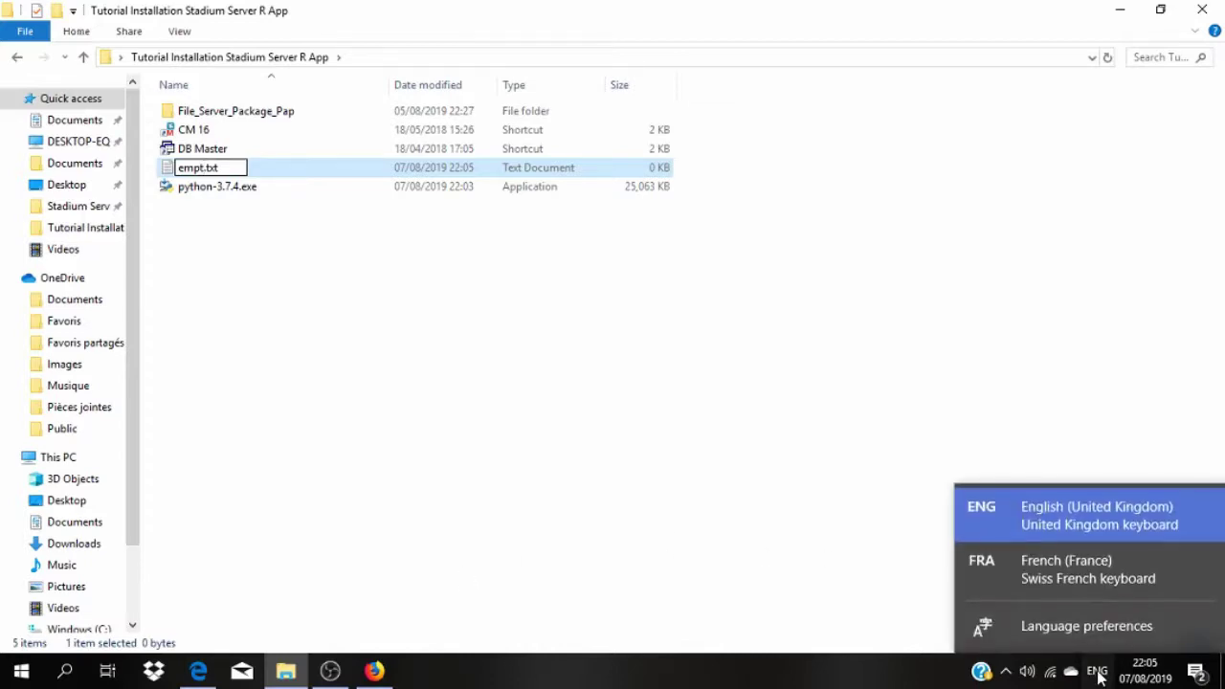
{"action": "left_click", "coordinate": [1035, 574]}
{"action": "type", "text": "y."}
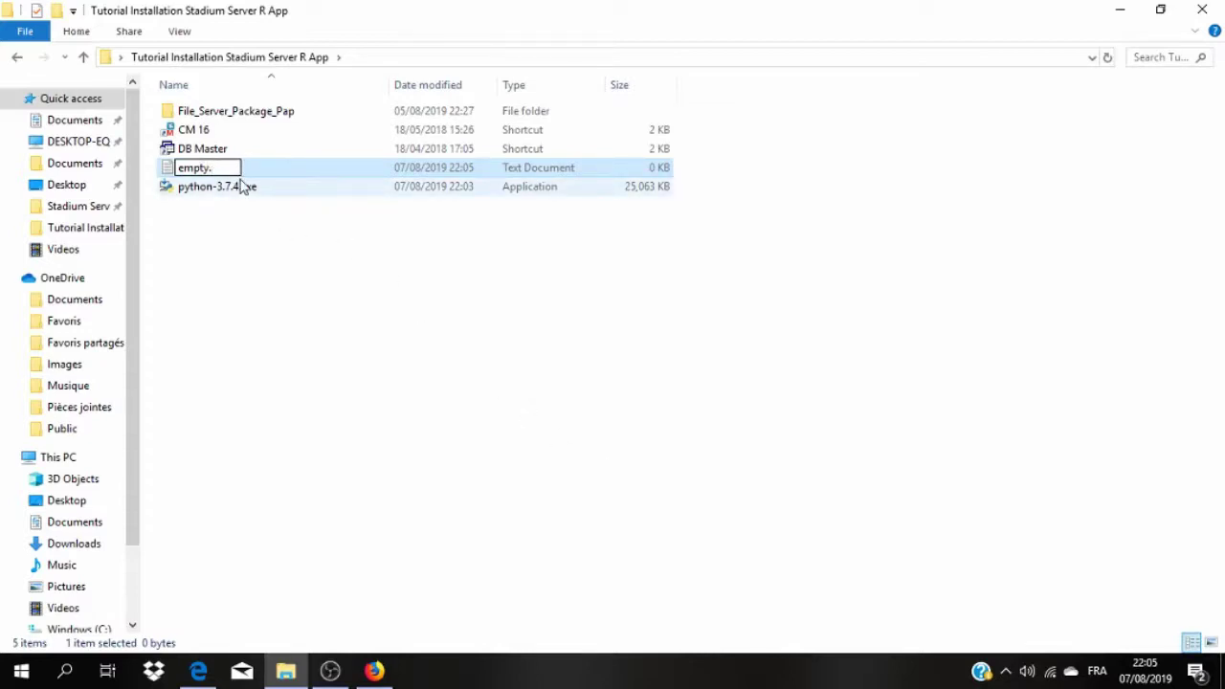
{"action": "type", "text": "py"}
{"action": "key", "text": "Return"}
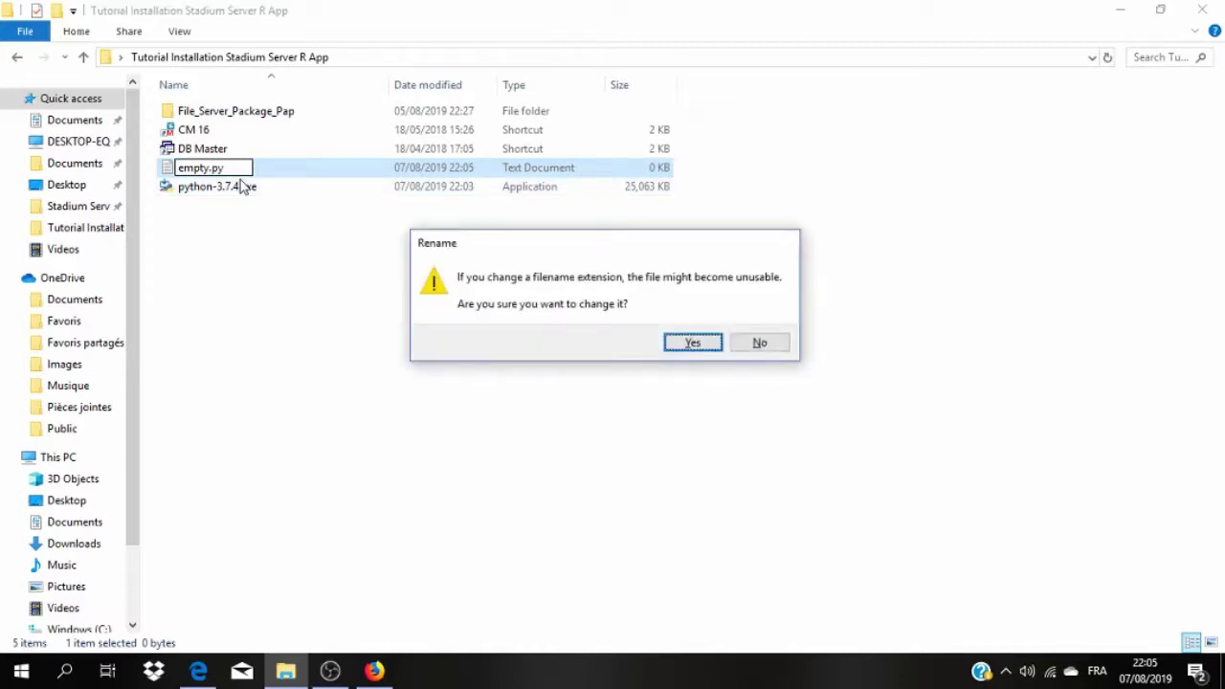
{"action": "left_click", "coordinate": [693, 342]}
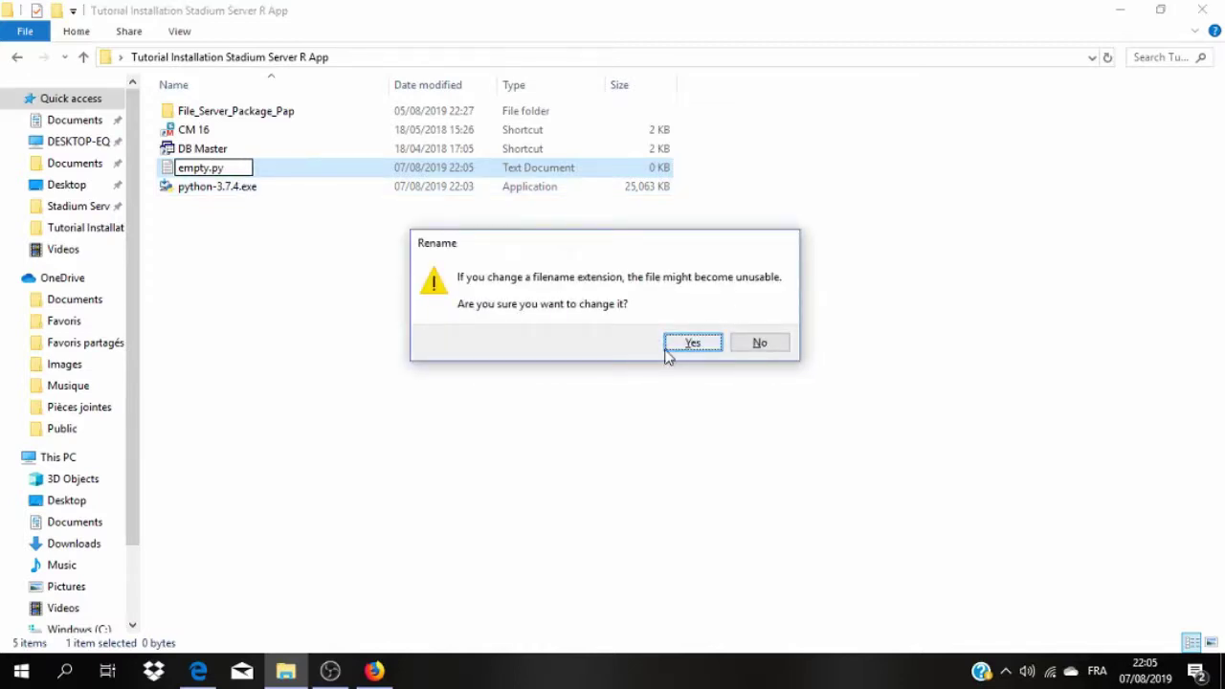
Run empty.py and make Python the app that always opens .py files
{"action": "double_click", "coordinate": [206, 170]}
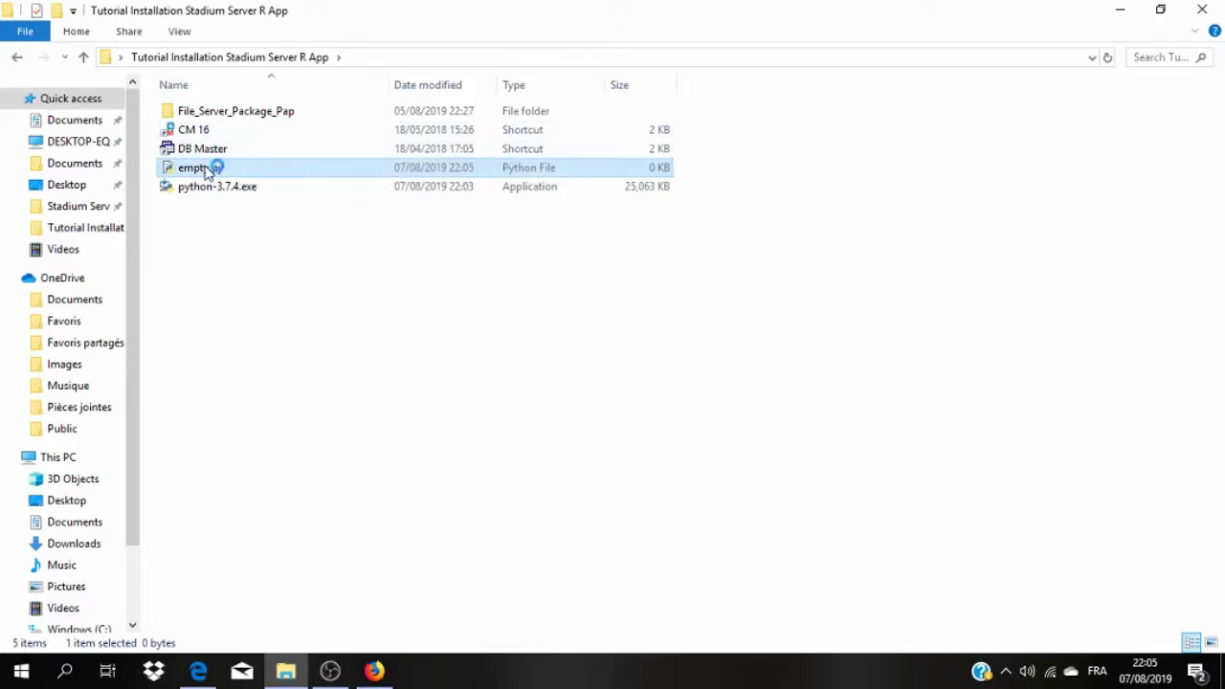
{"action": "right_click", "coordinate": [206, 171]}
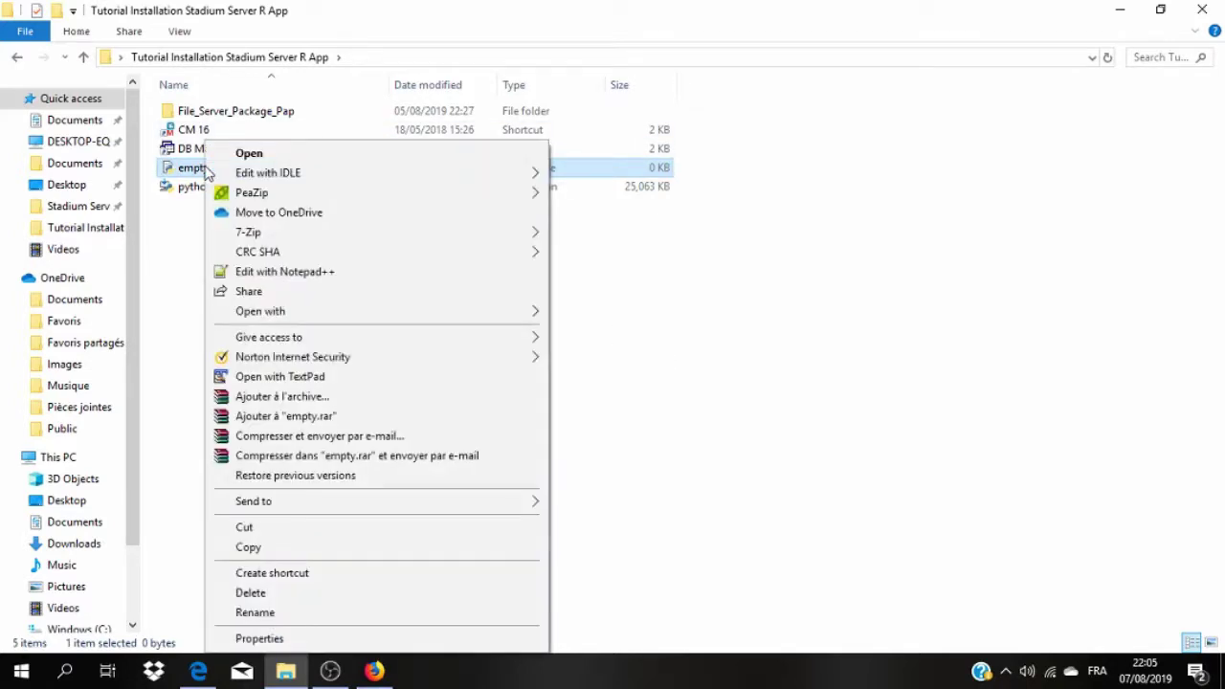
{"action": "mouse_move", "coordinate": [346, 314]}
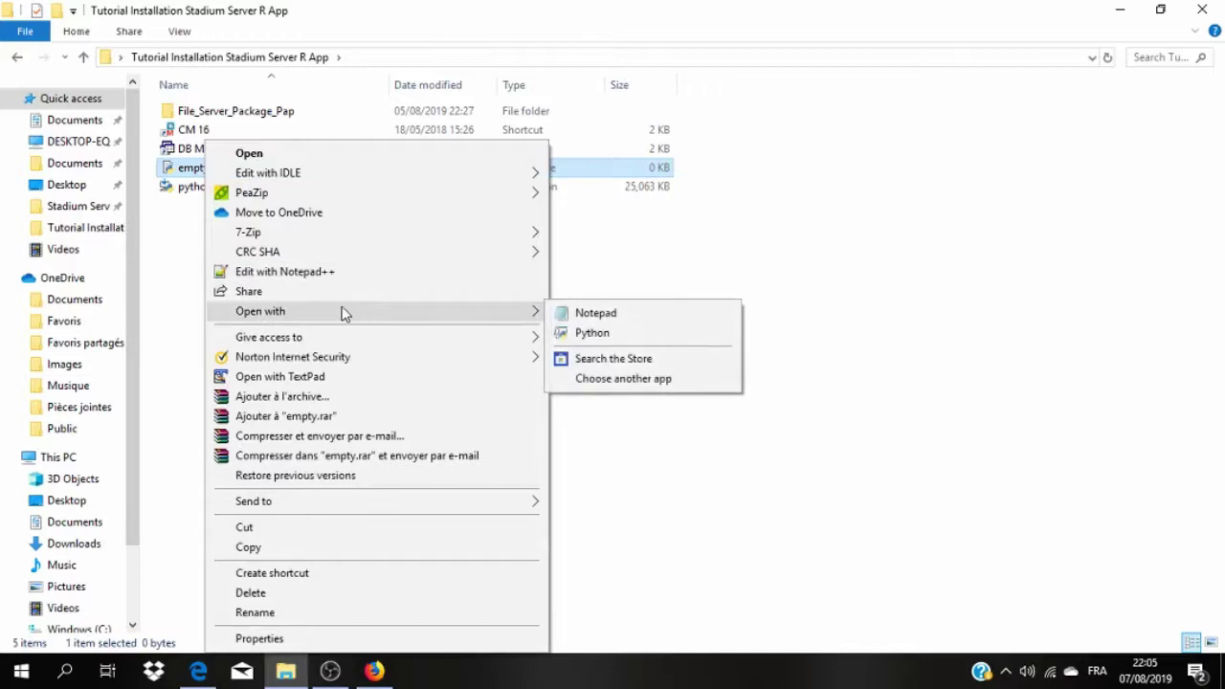
{"action": "left_click", "coordinate": [613, 378]}
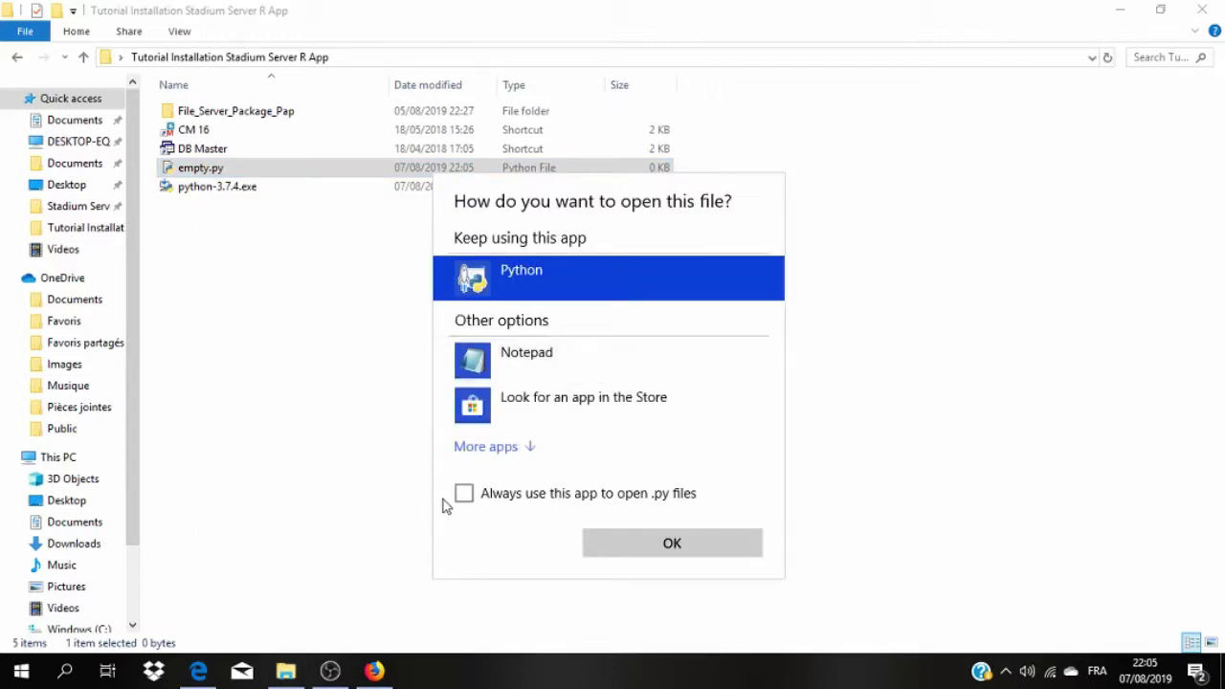
{"action": "left_click", "coordinate": [465, 494]}
{"action": "left_click", "coordinate": [699, 543]}
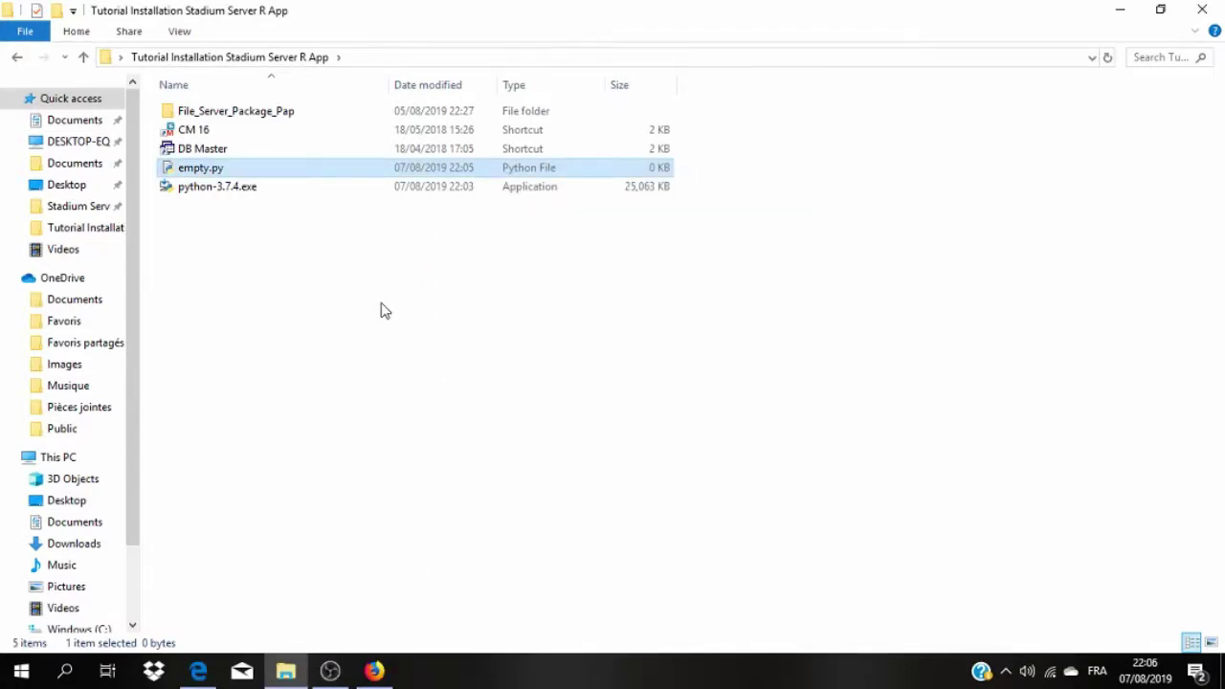
Delete empty.py and the python-3.7.4.exe installer from the tutorial folder
{"action": "right_click", "coordinate": [224, 172]}
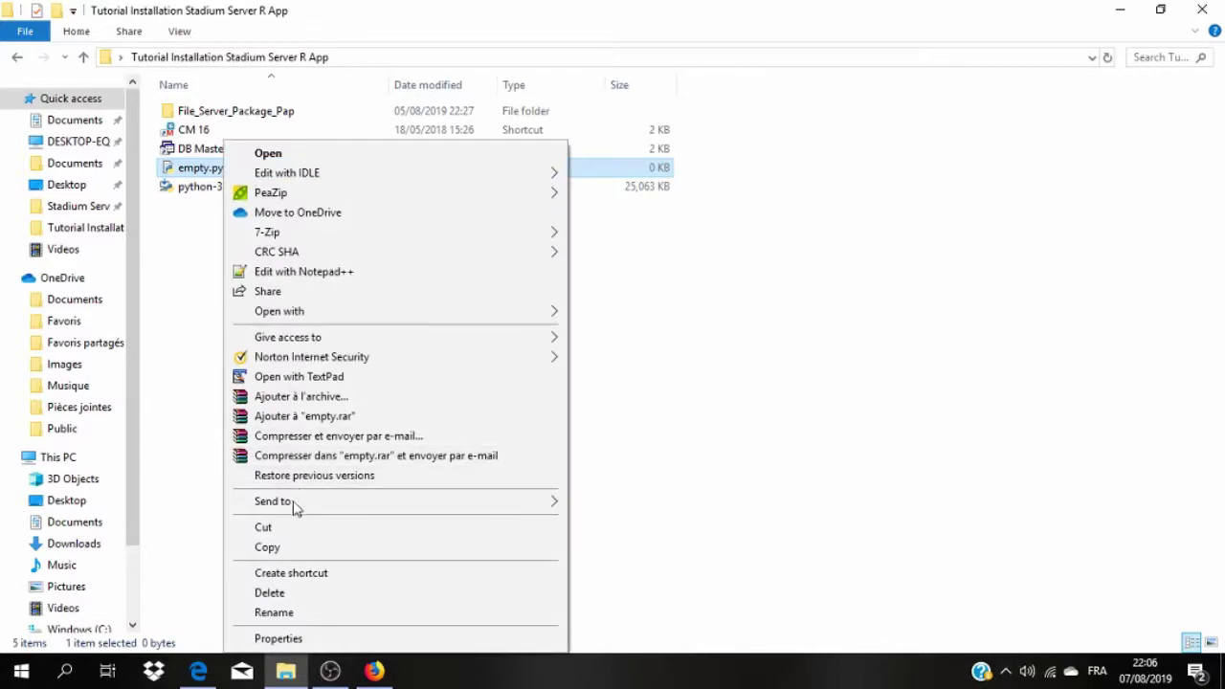
{"action": "left_click", "coordinate": [290, 593]}
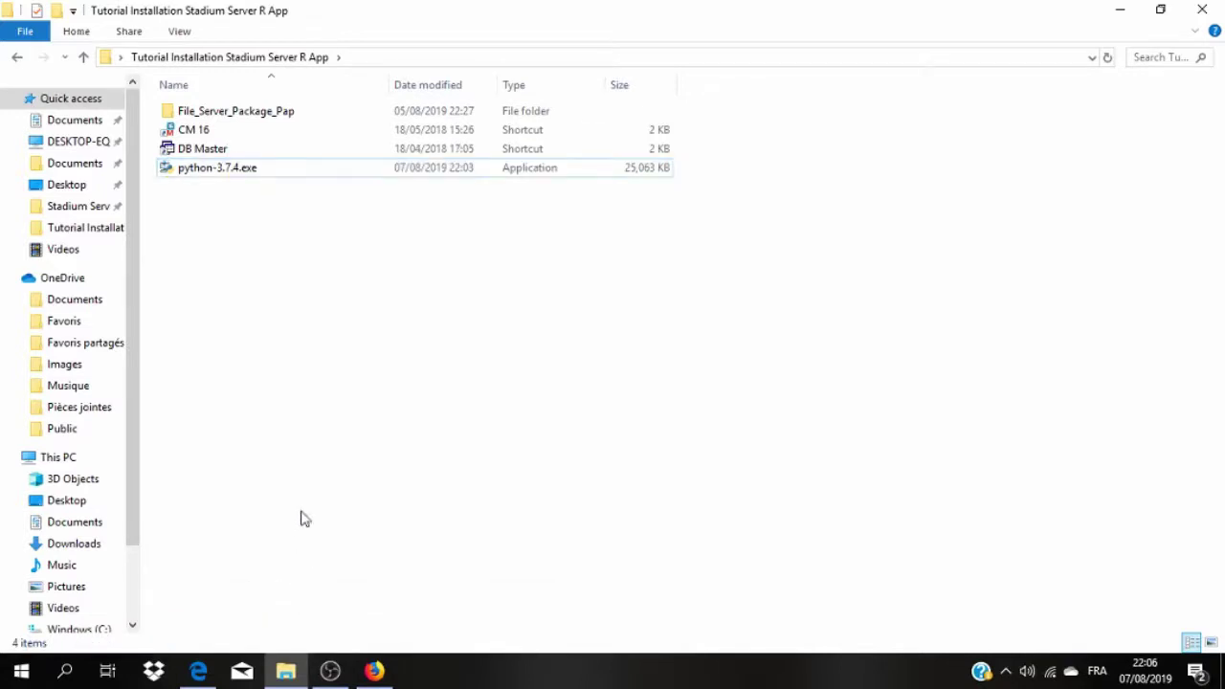
{"action": "right_click", "coordinate": [232, 170]}
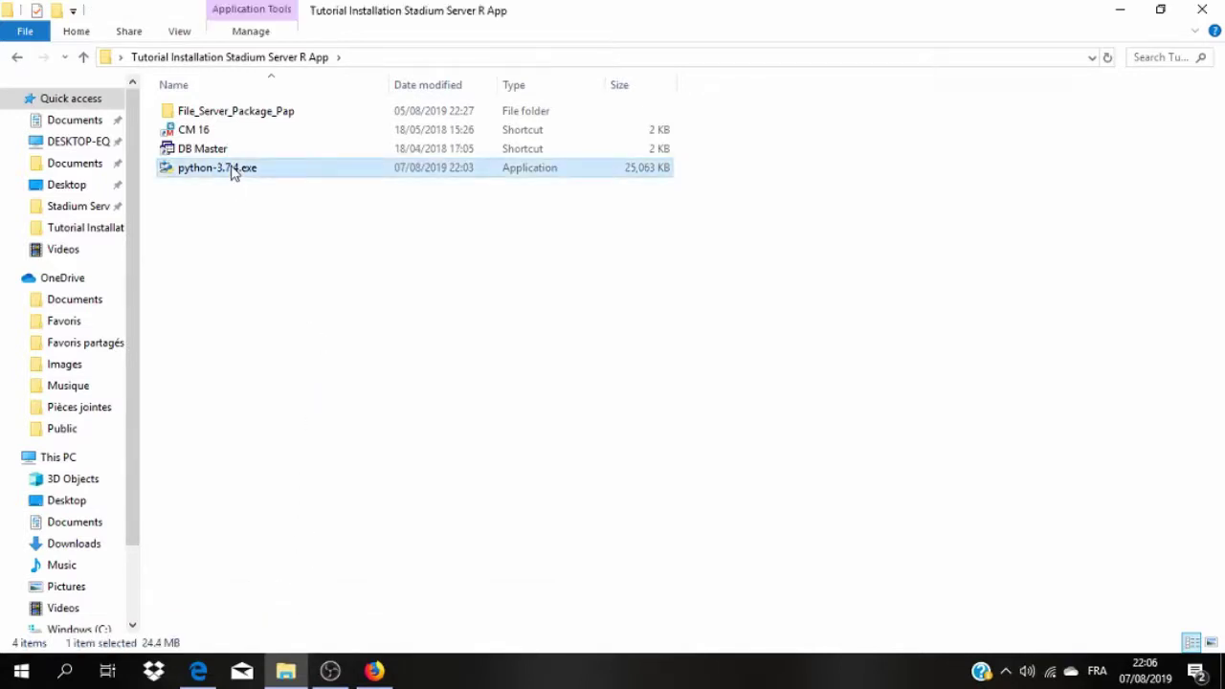
{"action": "left_click", "coordinate": [277, 626]}
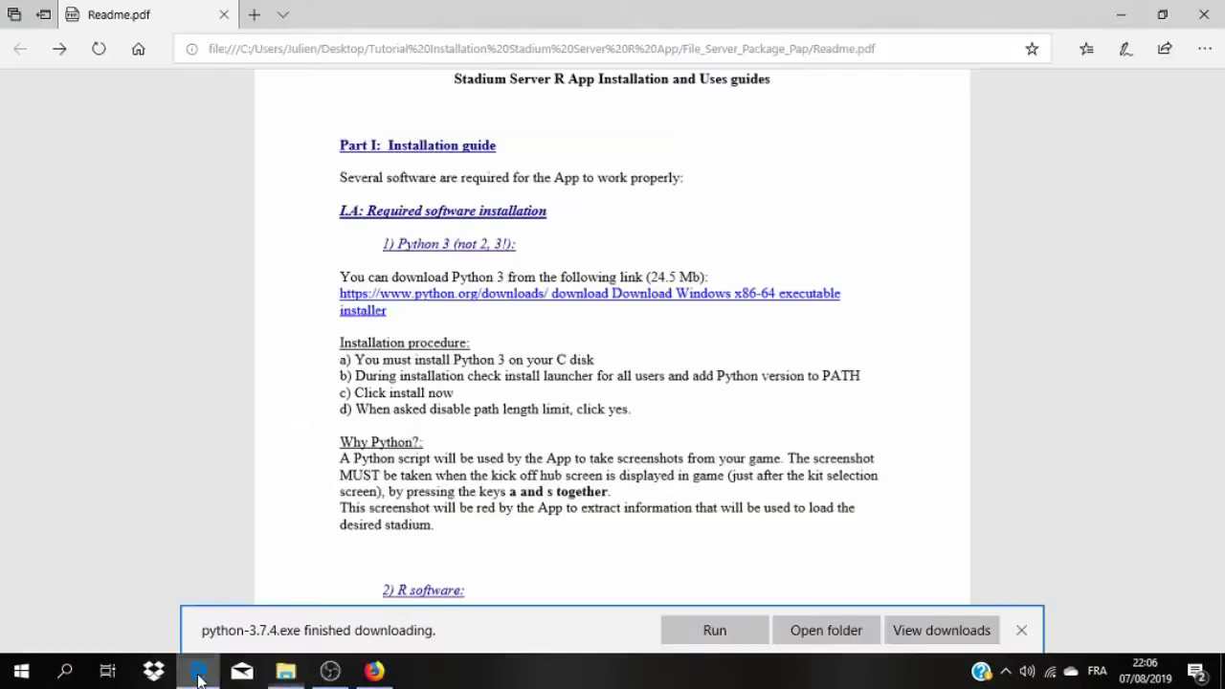
Switch to Readme.pdf in Microsoft Edge, dismiss the download notice and open the CRAN link in the R software section
{"action": "left_click", "coordinate": [201, 670]}
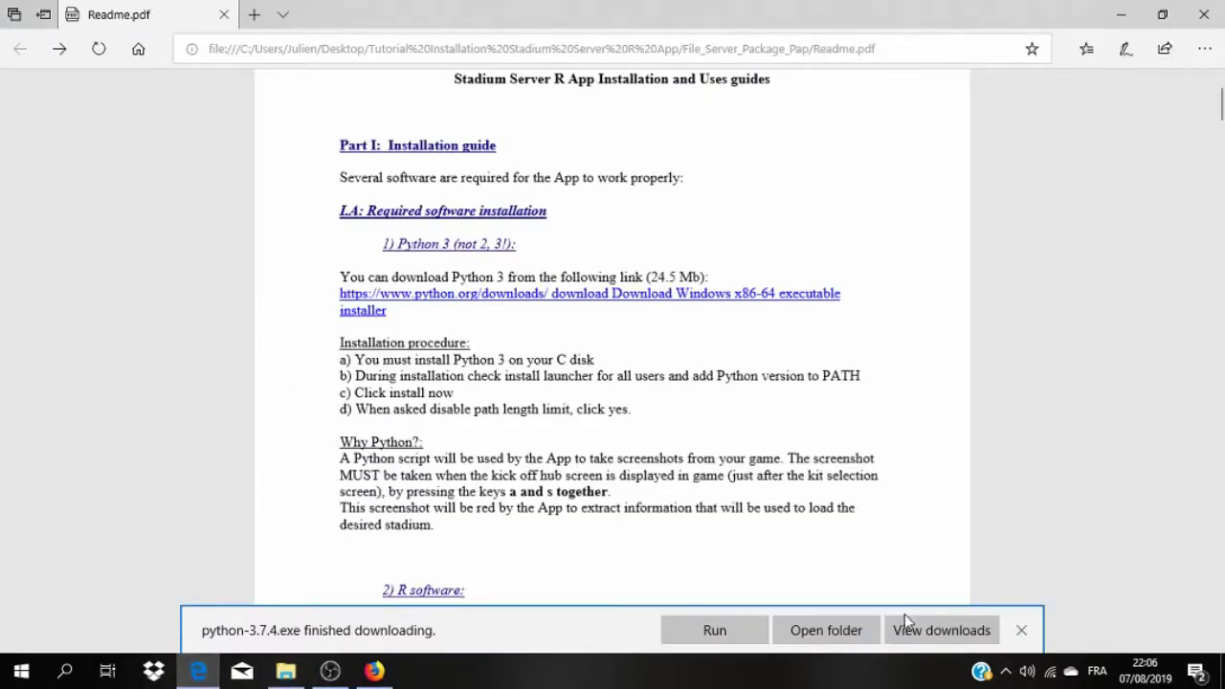
{"action": "left_click", "coordinate": [1022, 630]}
{"action": "scroll", "coordinate": [321, 344], "scroll_direction": "down", "scroll_amount": 3}
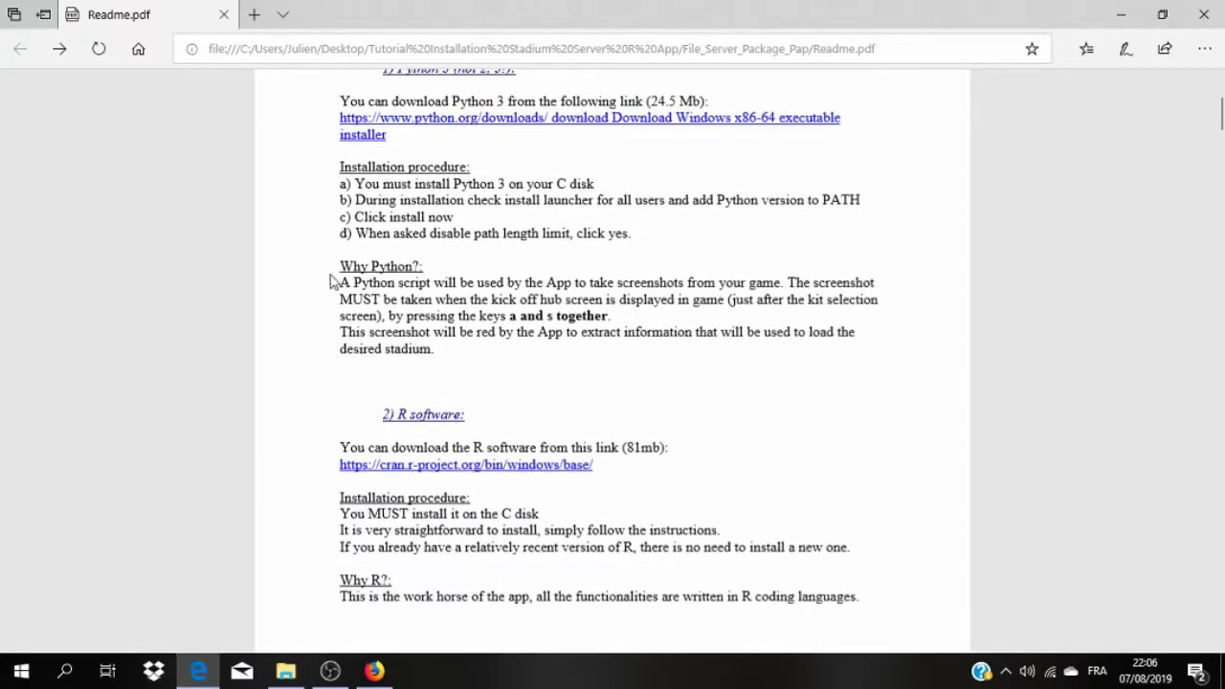
{"action": "scroll", "coordinate": [352, 331], "scroll_direction": "down", "scroll_amount": 3}
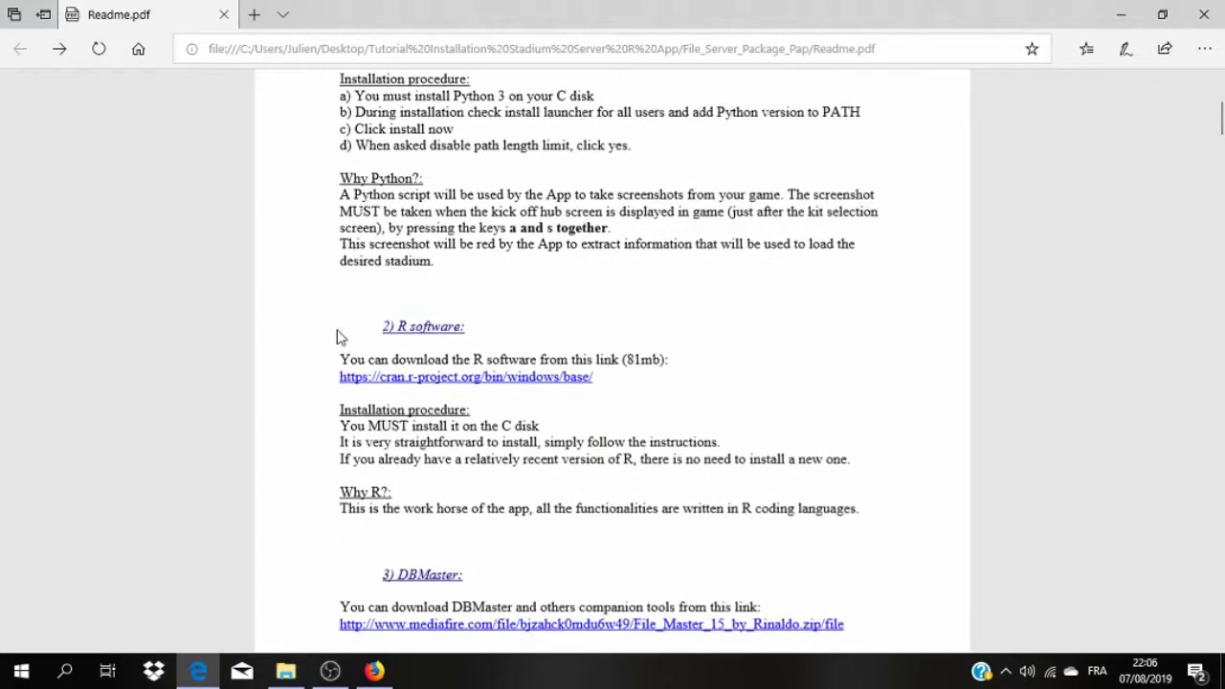
{"action": "scroll", "coordinate": [407, 239], "scroll_direction": "up", "scroll_amount": 1}
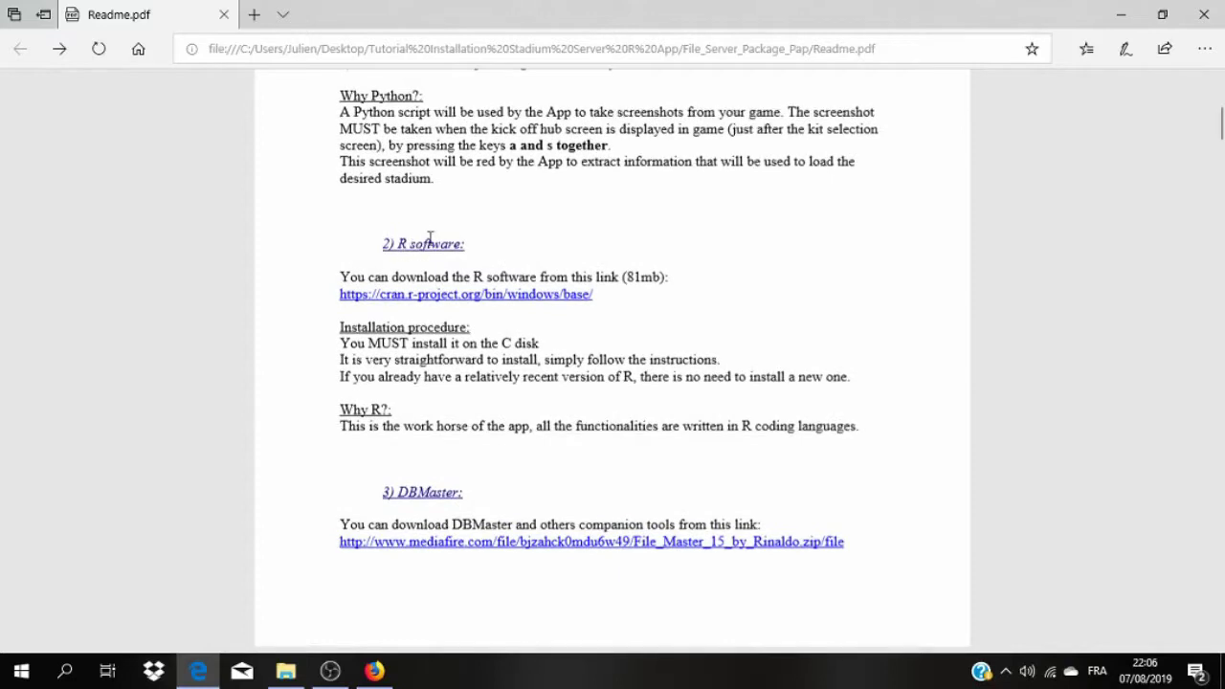
{"action": "left_click", "coordinate": [495, 299]}
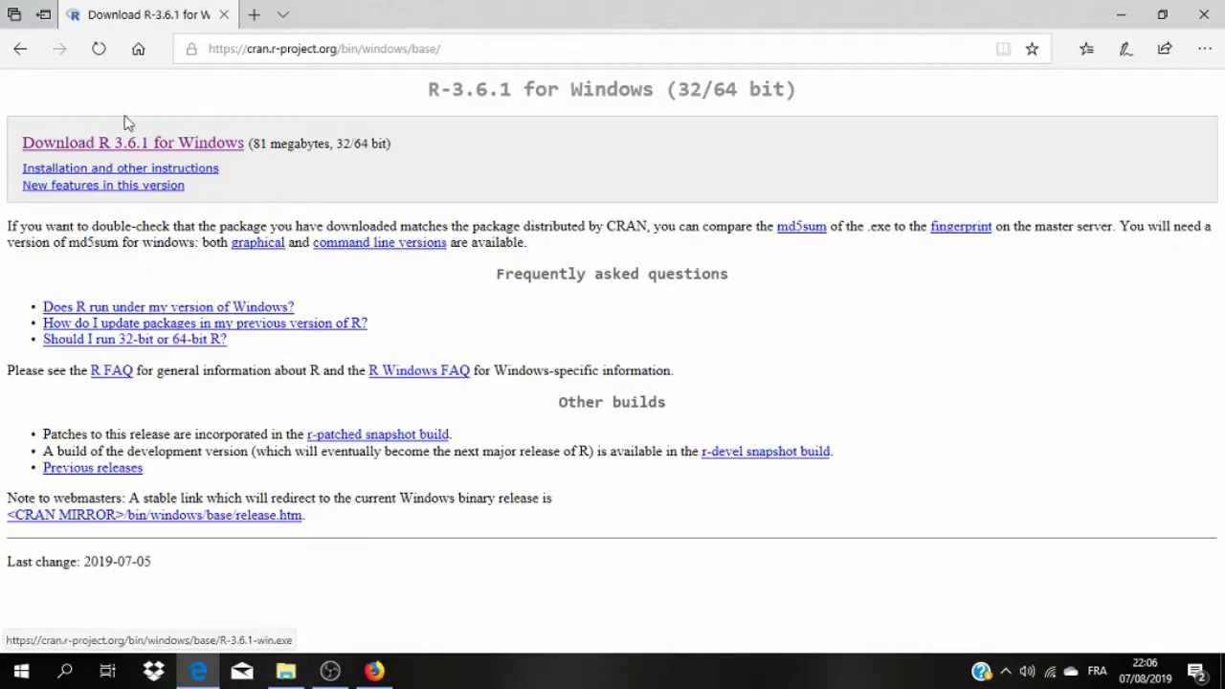
Download R 3.6.1 for Windows and save R-3.6.1-win.exe in the tutorial folder
{"action": "left_click", "coordinate": [123, 144]}
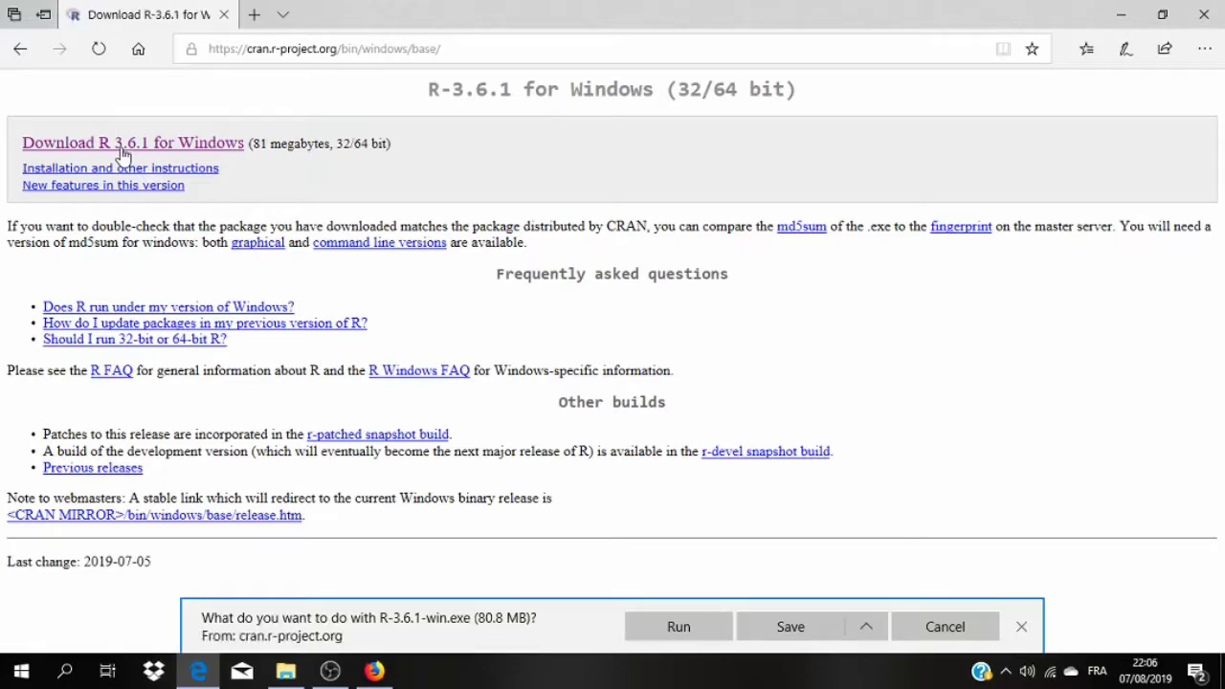
{"action": "left_click", "coordinate": [849, 623]}
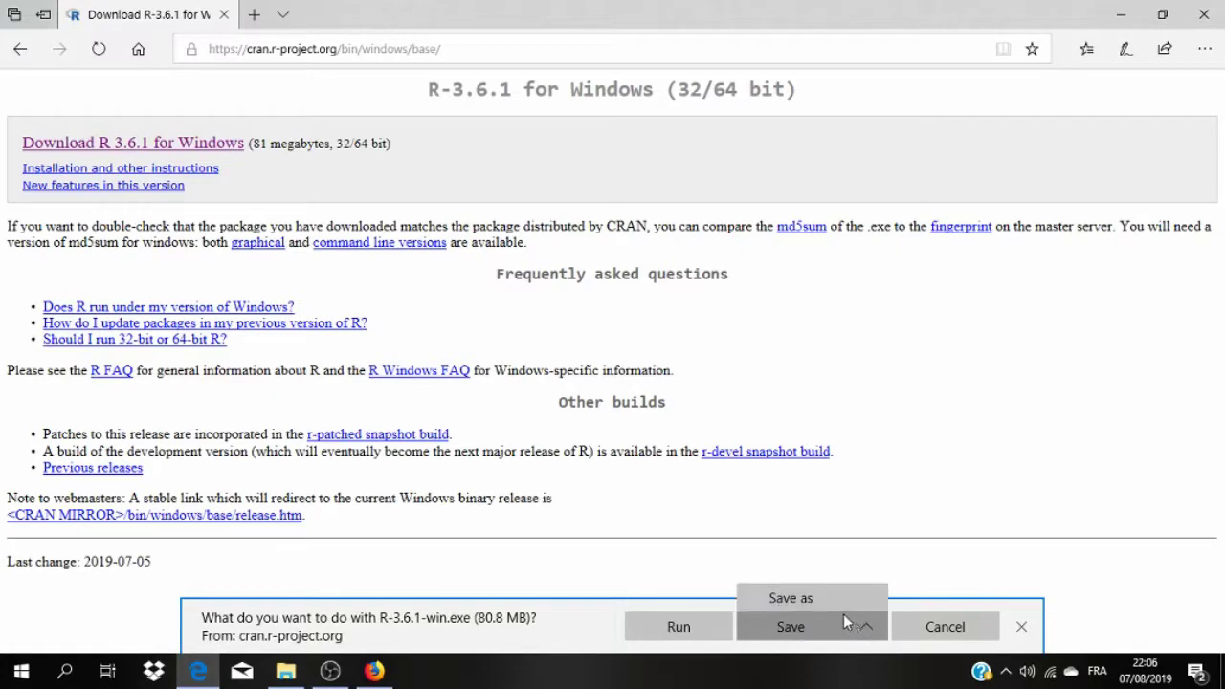
{"action": "left_click", "coordinate": [833, 601]}
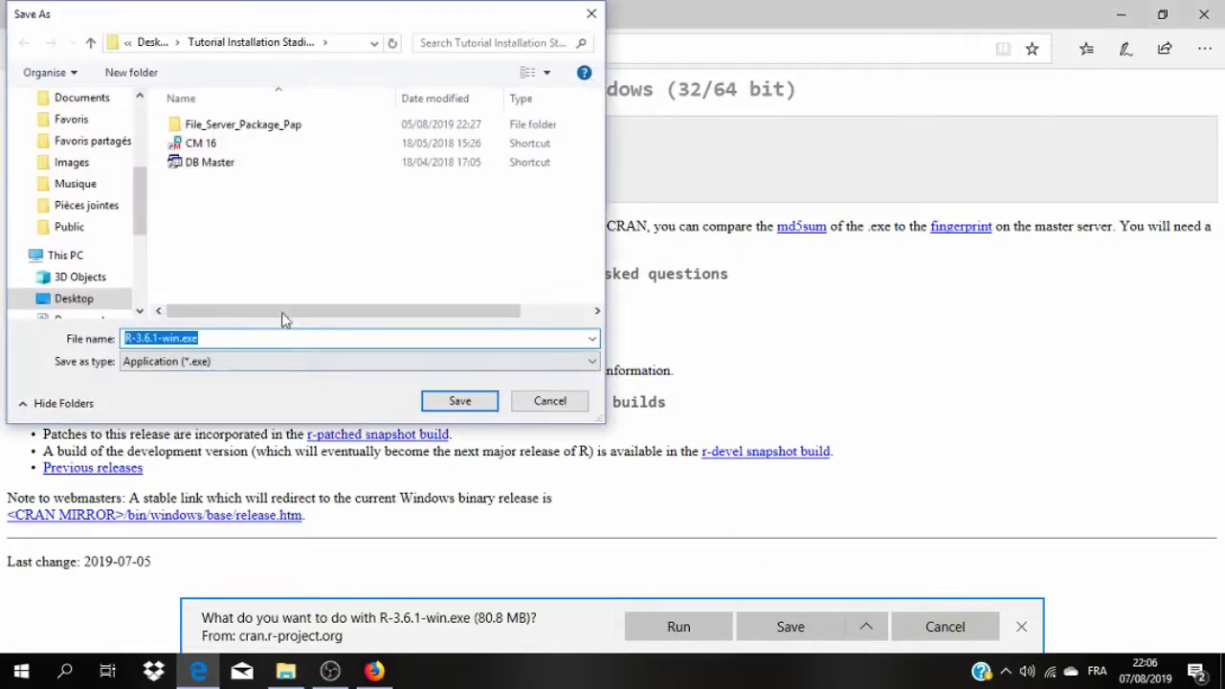
{"action": "left_click", "coordinate": [457, 402]}
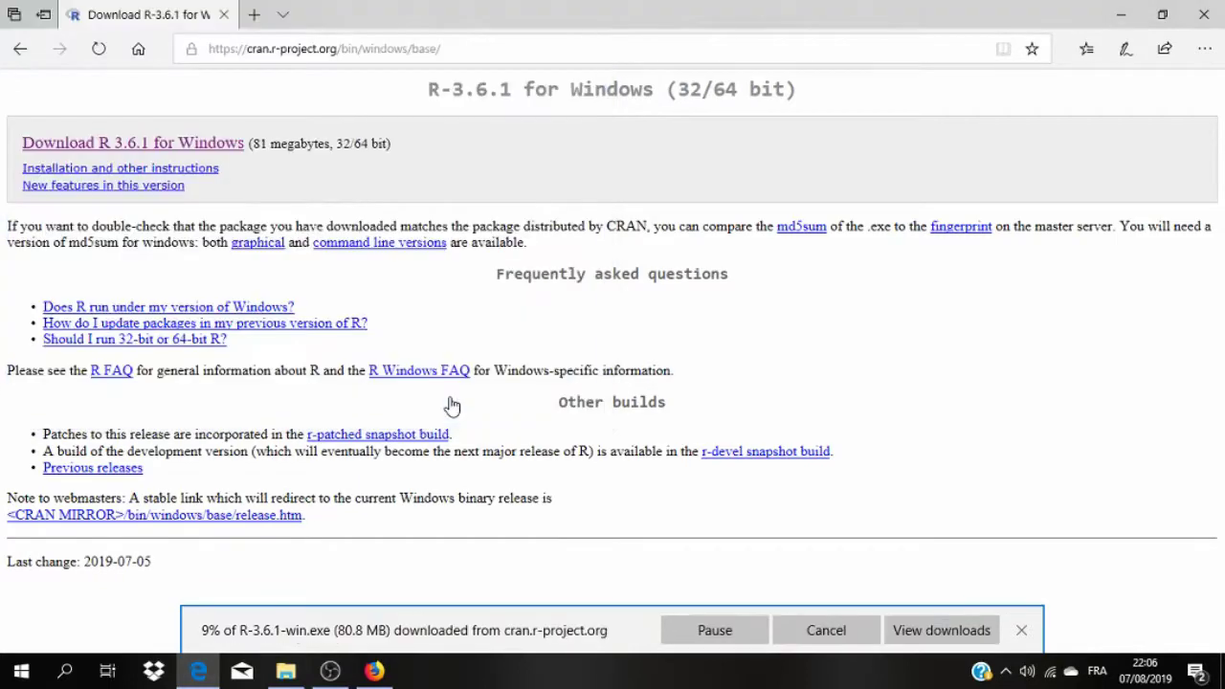
Switch to the tutorial folder in File Explorer, run R-3.6.1-win.exe in English and continue past the licence information
{"action": "key", "text": "alt+Tab"}
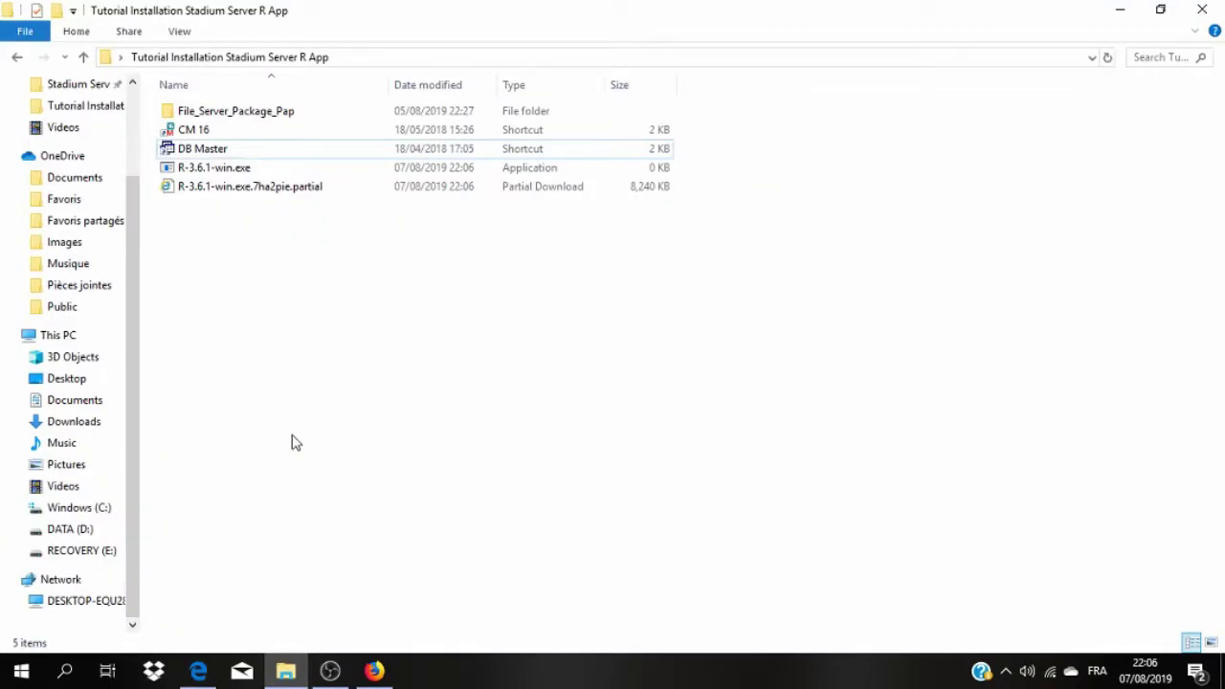
{"action": "left_click_drag", "start_coordinate": [295, 441], "coordinate": [216, 166]}
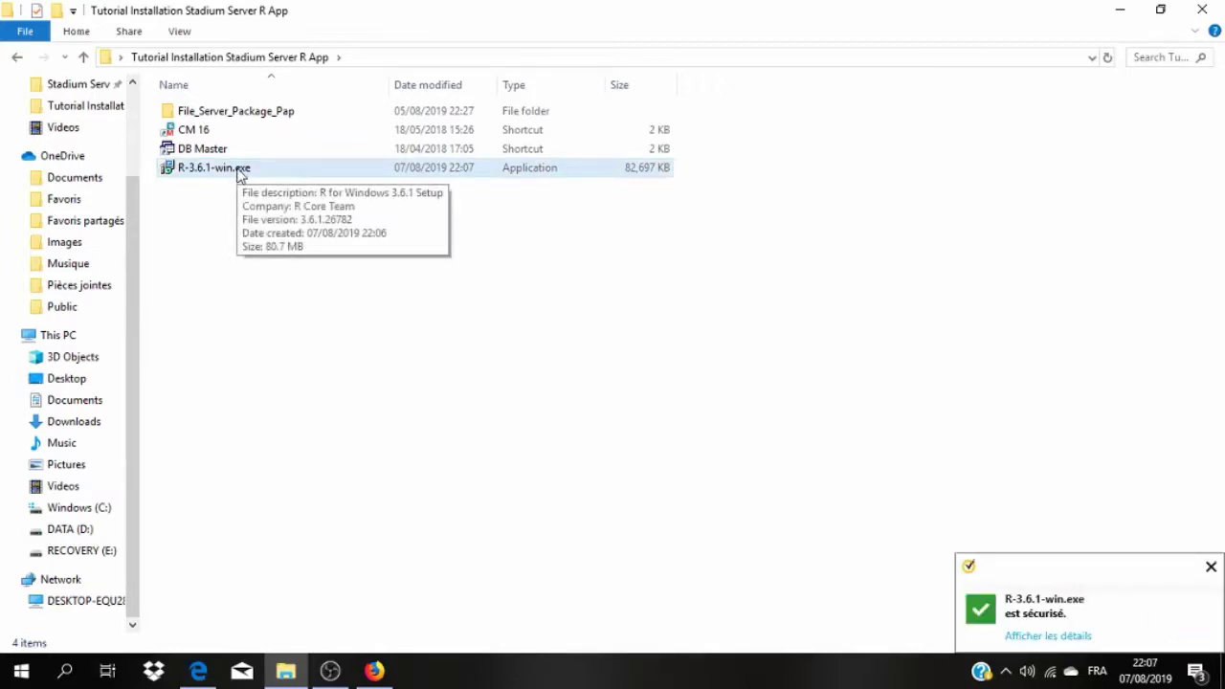
{"action": "left_click", "coordinate": [1211, 567]}
{"action": "double_click", "coordinate": [208, 172]}
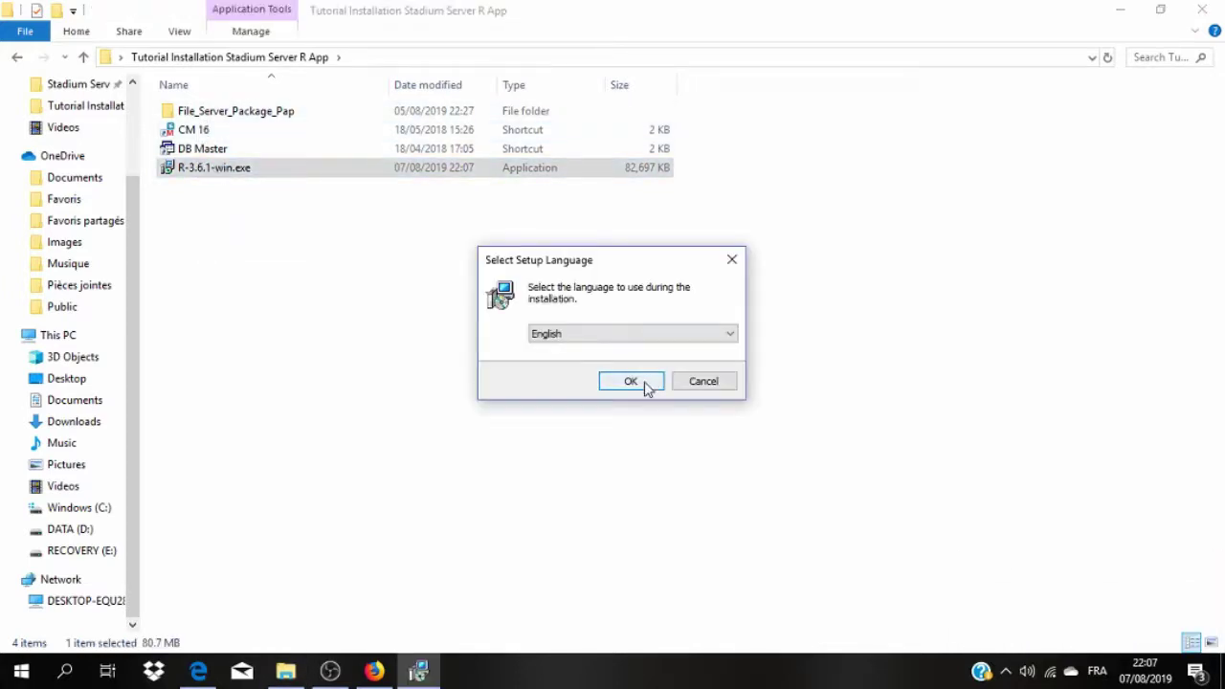
{"action": "left_click", "coordinate": [645, 384]}
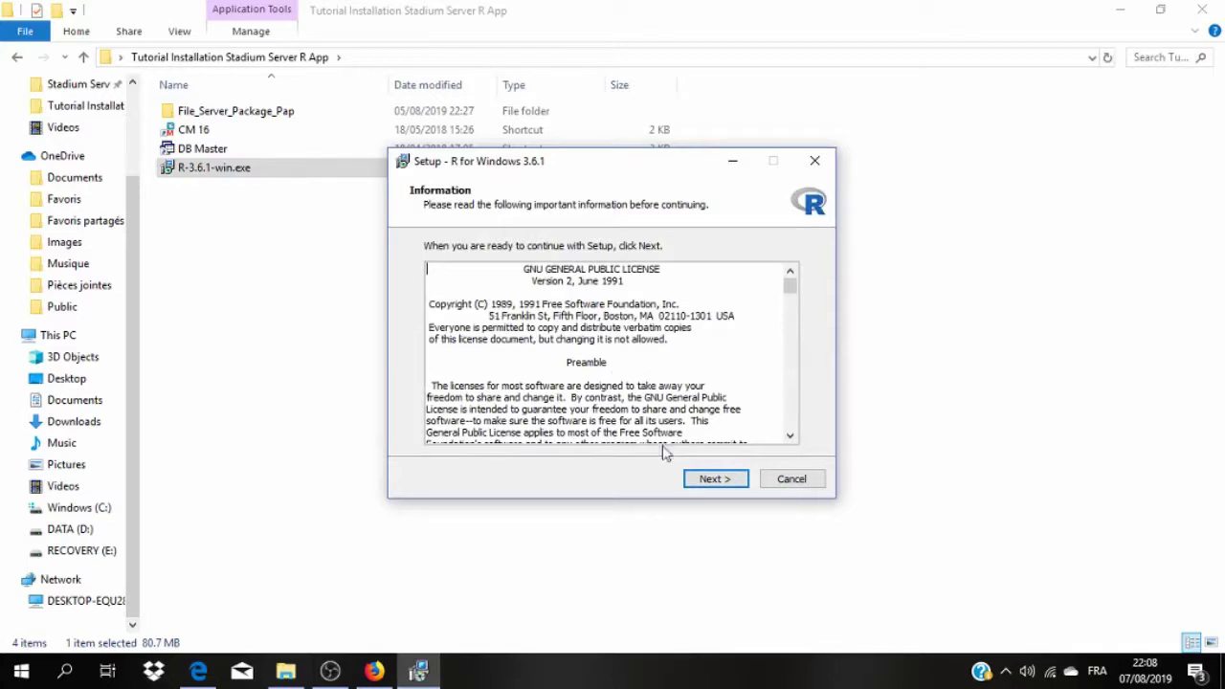
{"action": "left_click", "coordinate": [708, 480]}
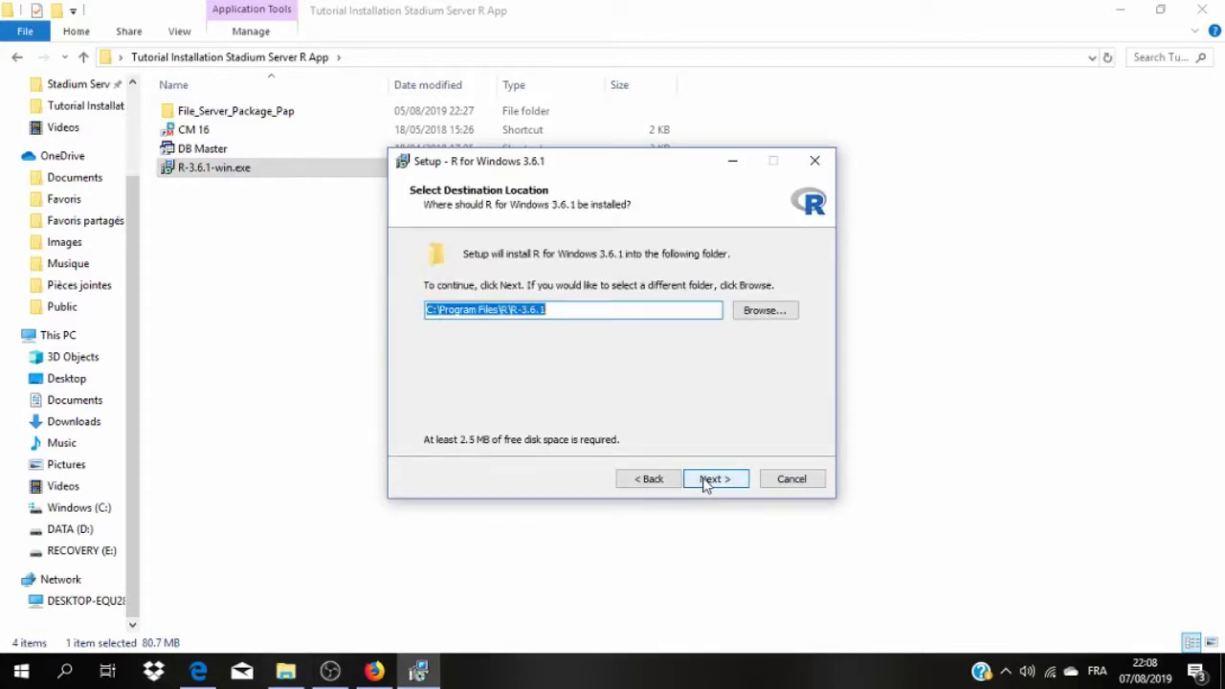
Install R into C:\Program Files\R\R-3.6.1 with all components, default startup options, Start Menu folder R and a desktop shortcut
{"action": "left_click", "coordinate": [708, 480]}
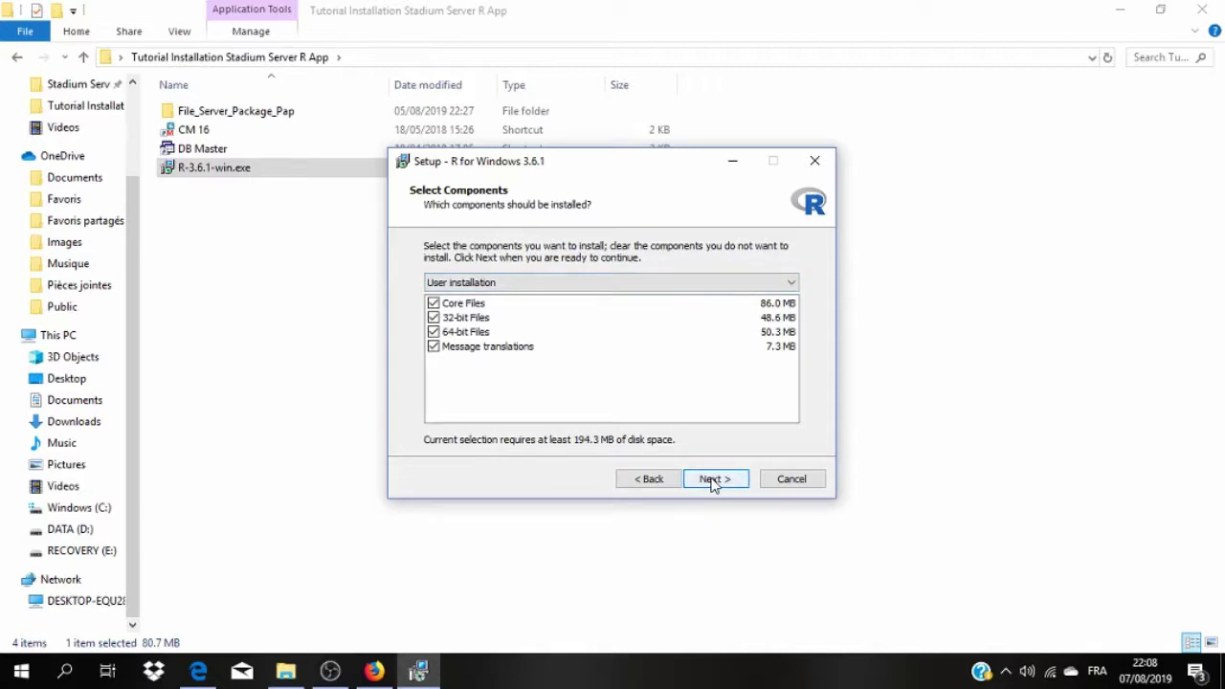
{"action": "left_click", "coordinate": [712, 480]}
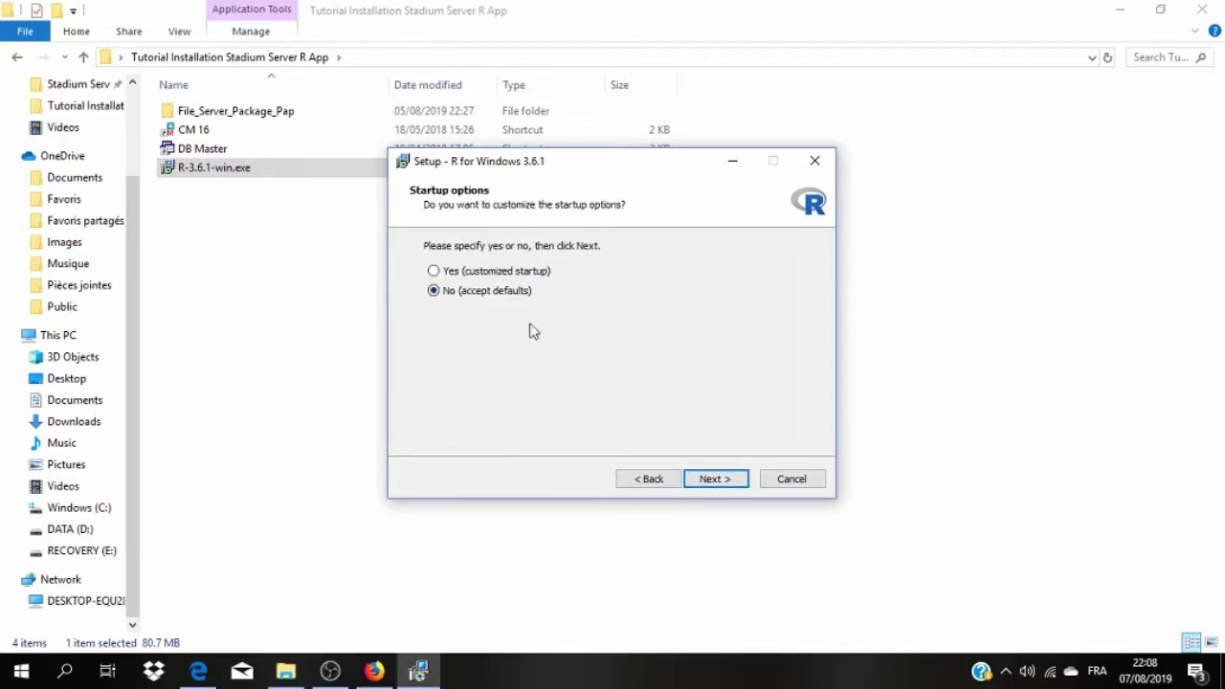
{"action": "left_click", "coordinate": [714, 479]}
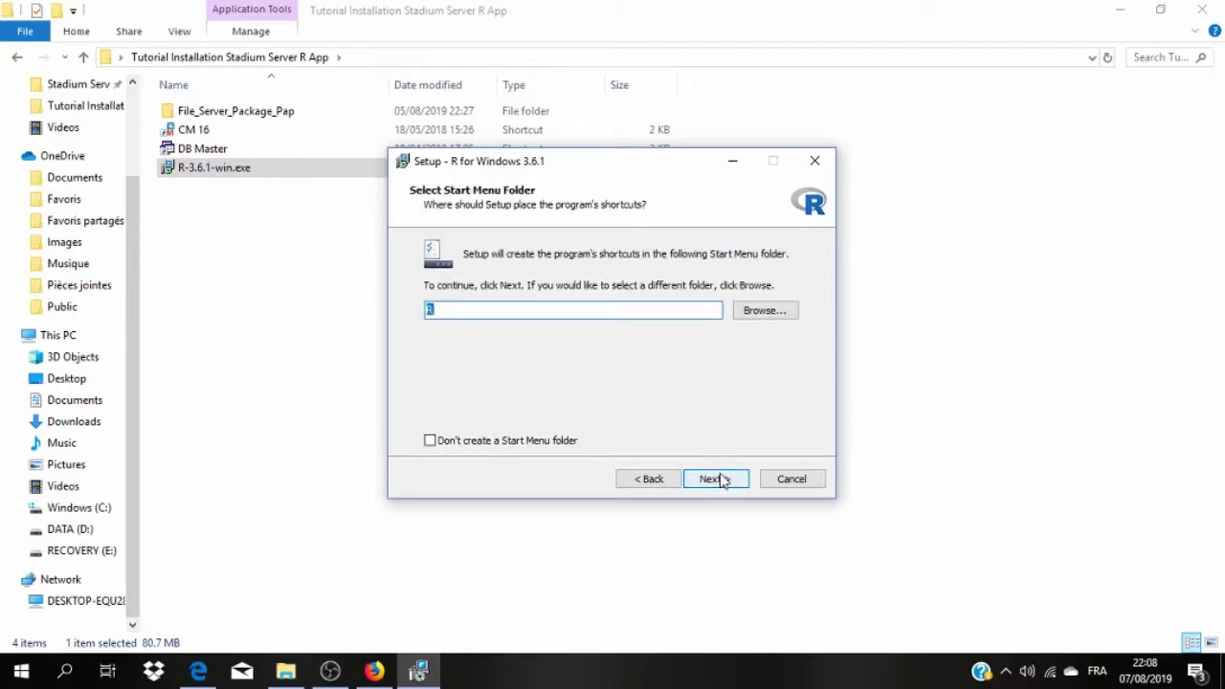
{"action": "left_click", "coordinate": [723, 480]}
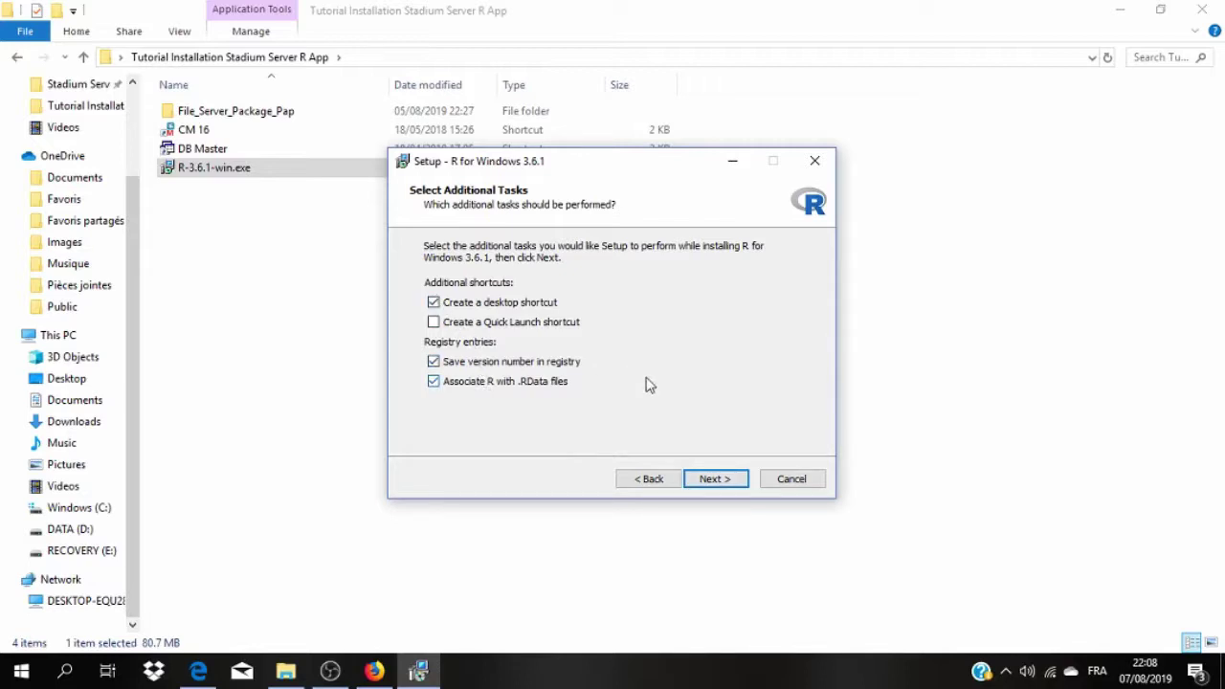
{"action": "left_click", "coordinate": [720, 481]}
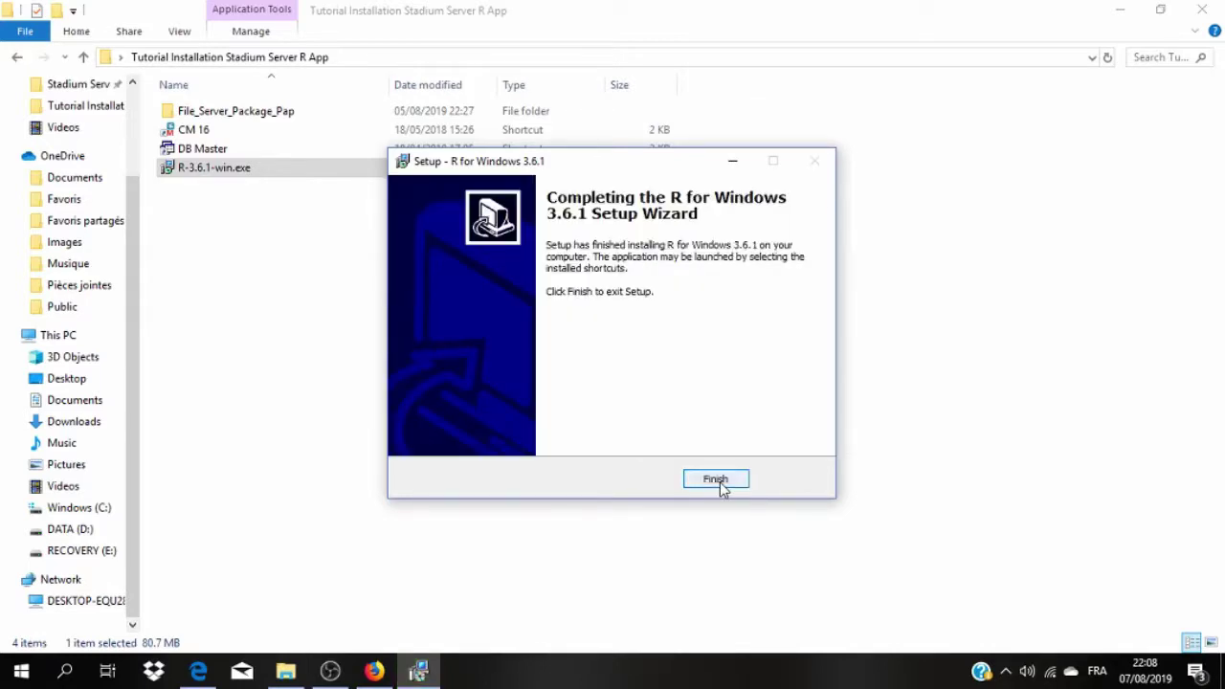
{"action": "left_click", "coordinate": [720, 479]}
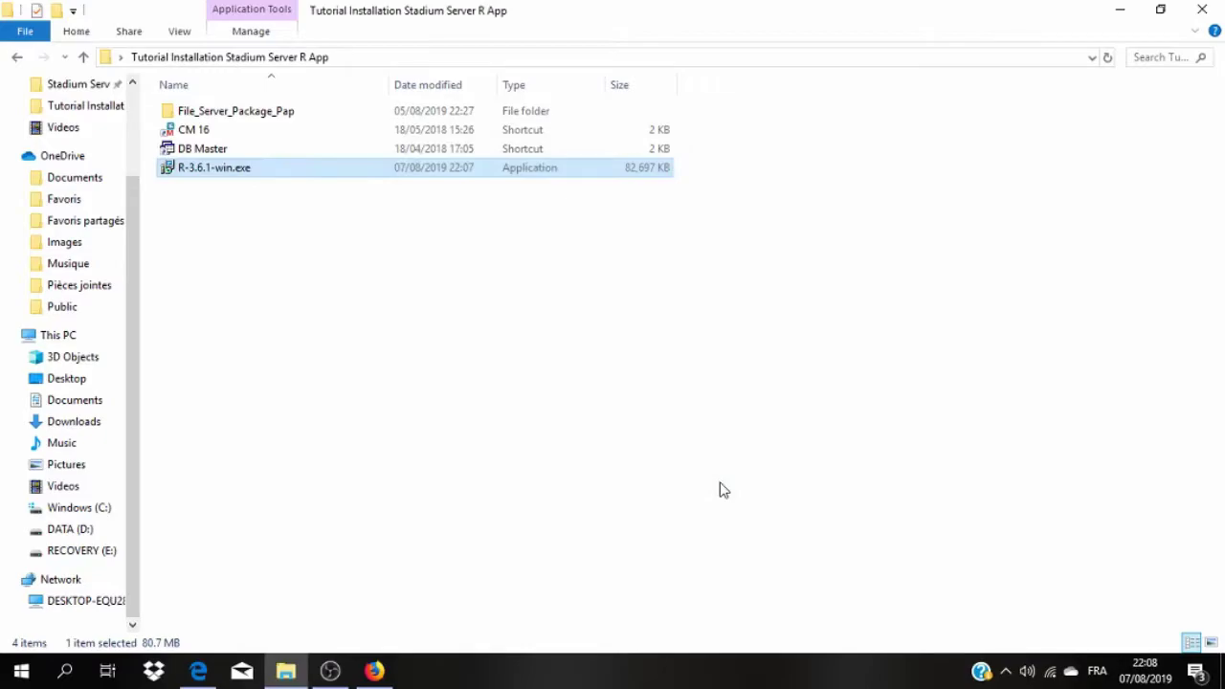
Copy the R x64 3.6.1 shortcut from the desktop into the tutorial folder
{"action": "left_click", "coordinate": [1120, 10]}
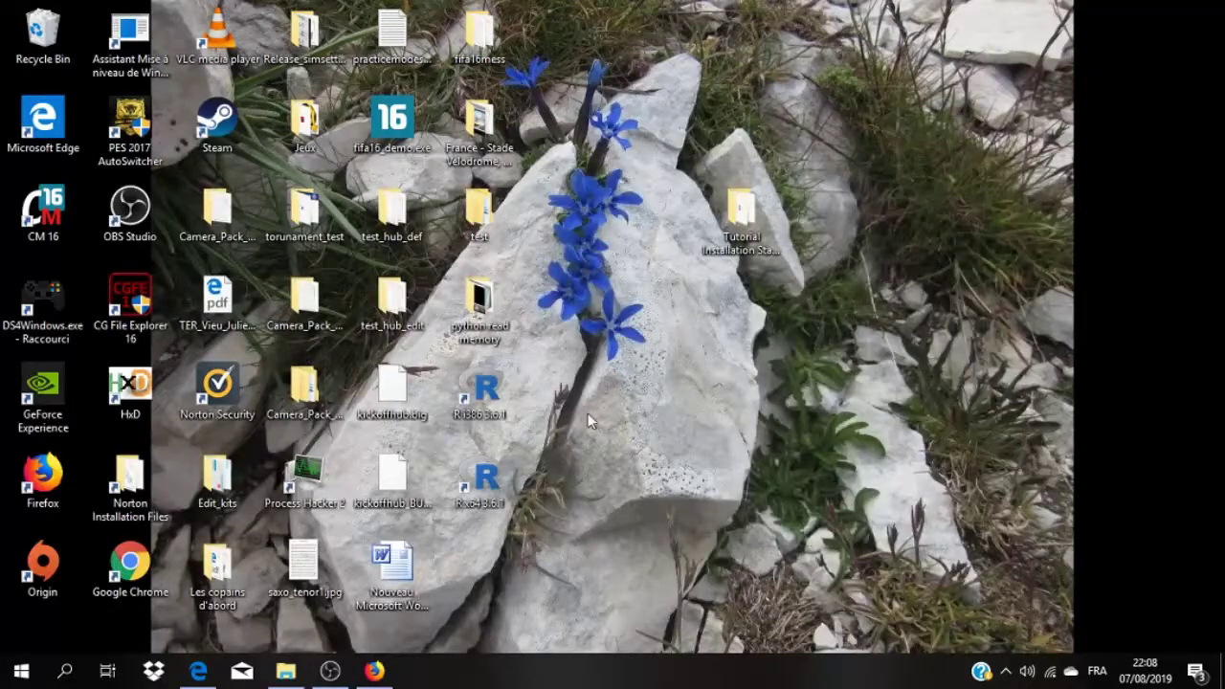
{"action": "left_click", "coordinate": [480, 481]}
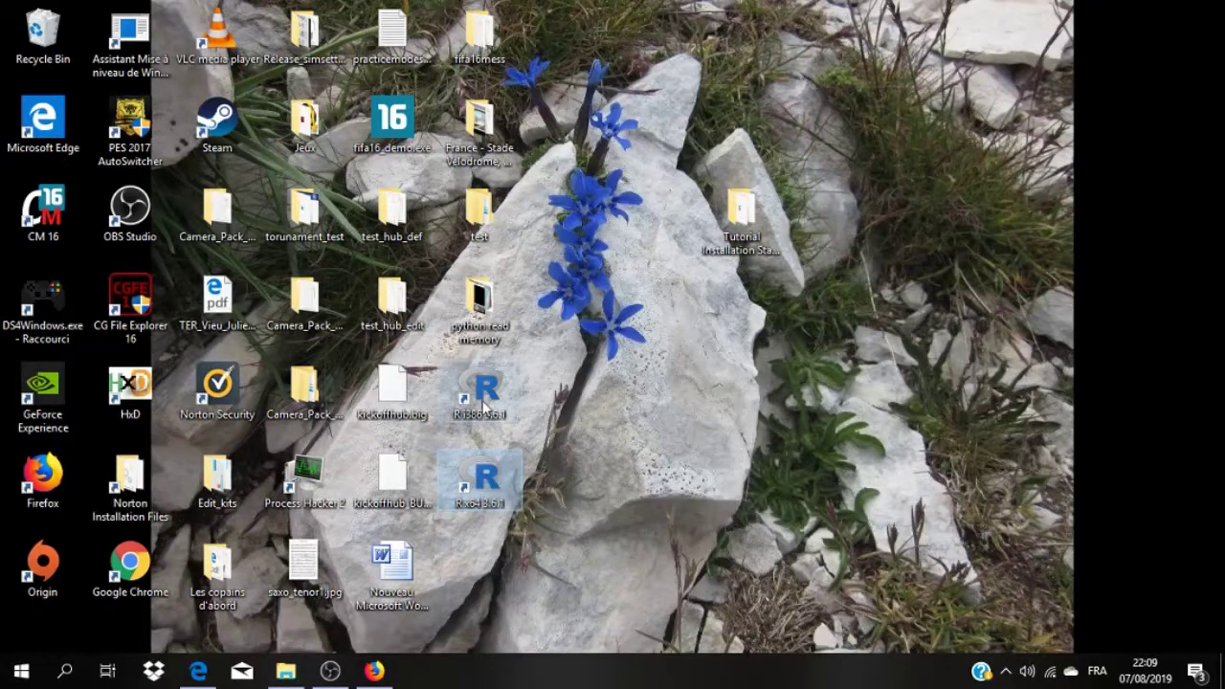
{"action": "right_click", "coordinate": [471, 487]}
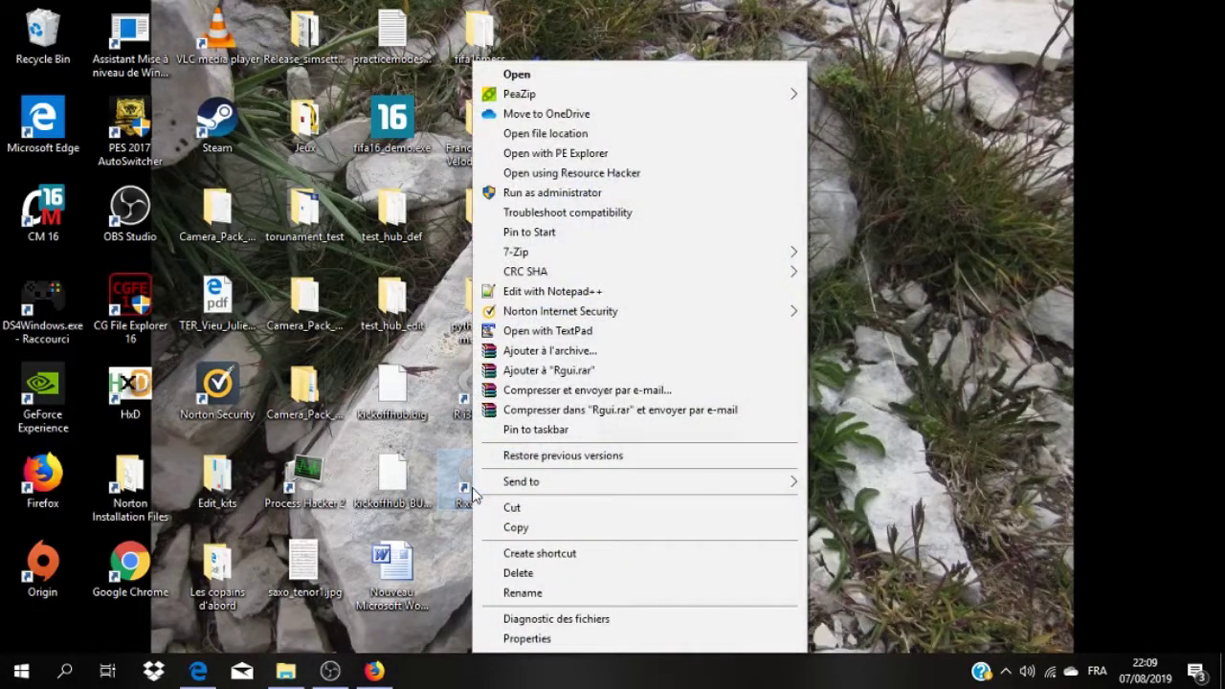
{"action": "left_click", "coordinate": [514, 528]}
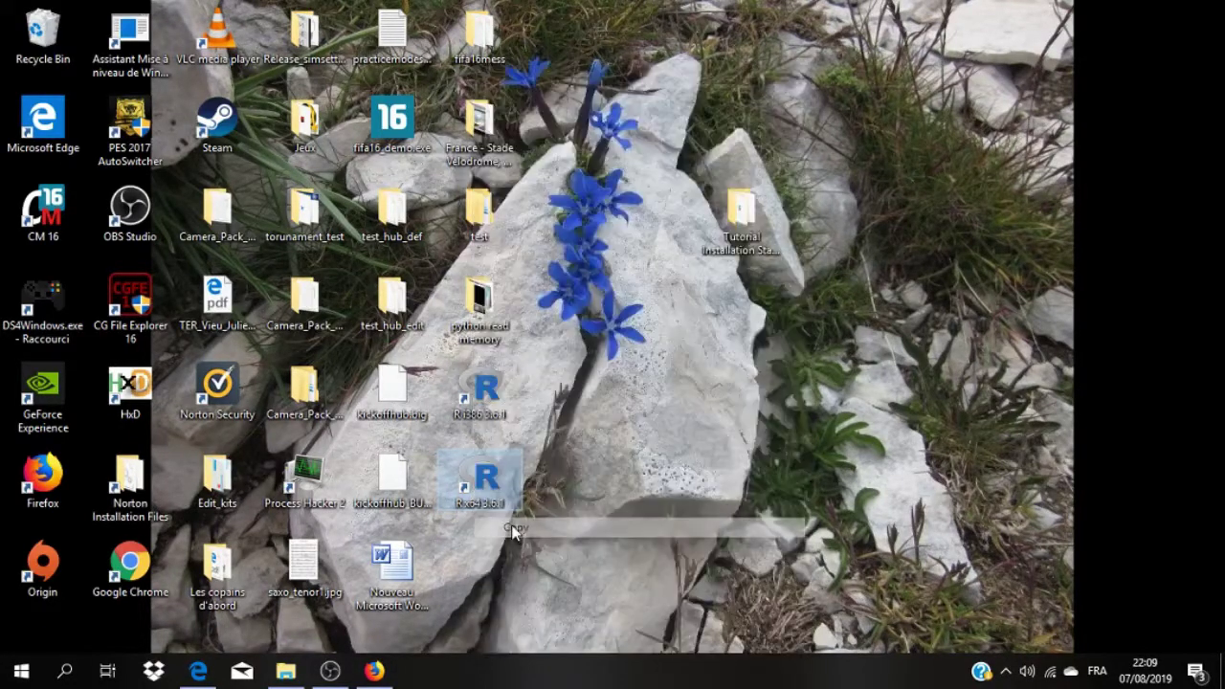
{"action": "left_click", "coordinate": [284, 674]}
{"action": "right_click", "coordinate": [325, 310]}
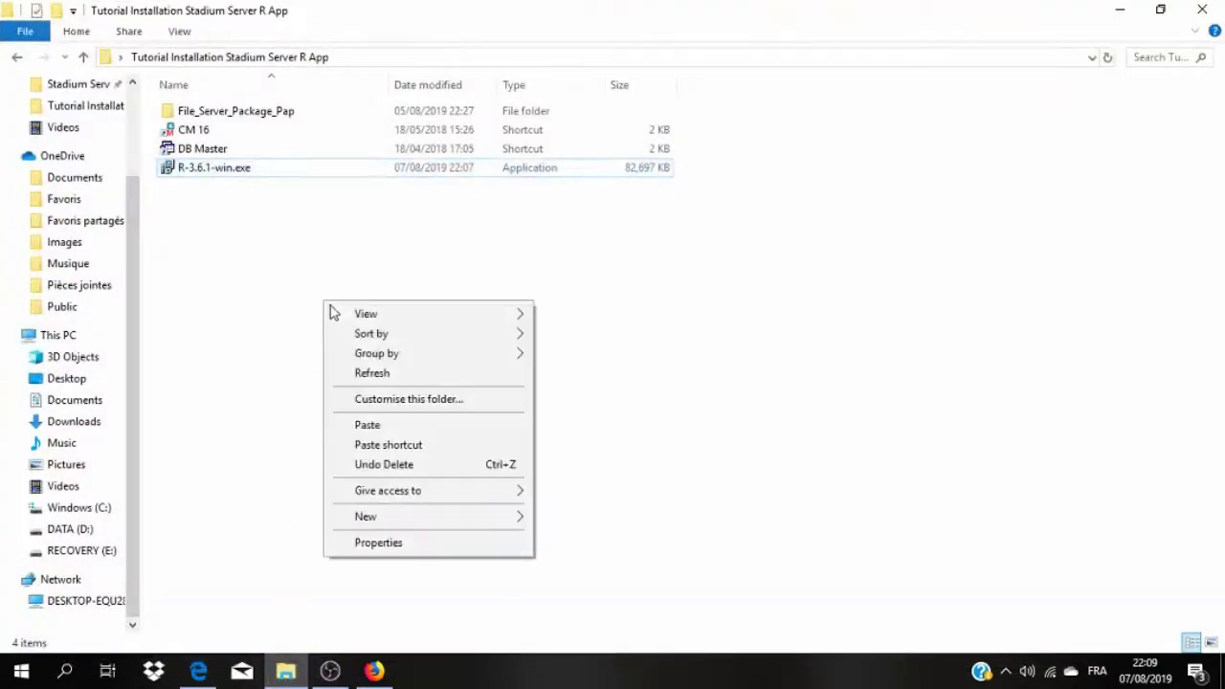
{"action": "left_click", "coordinate": [388, 429]}
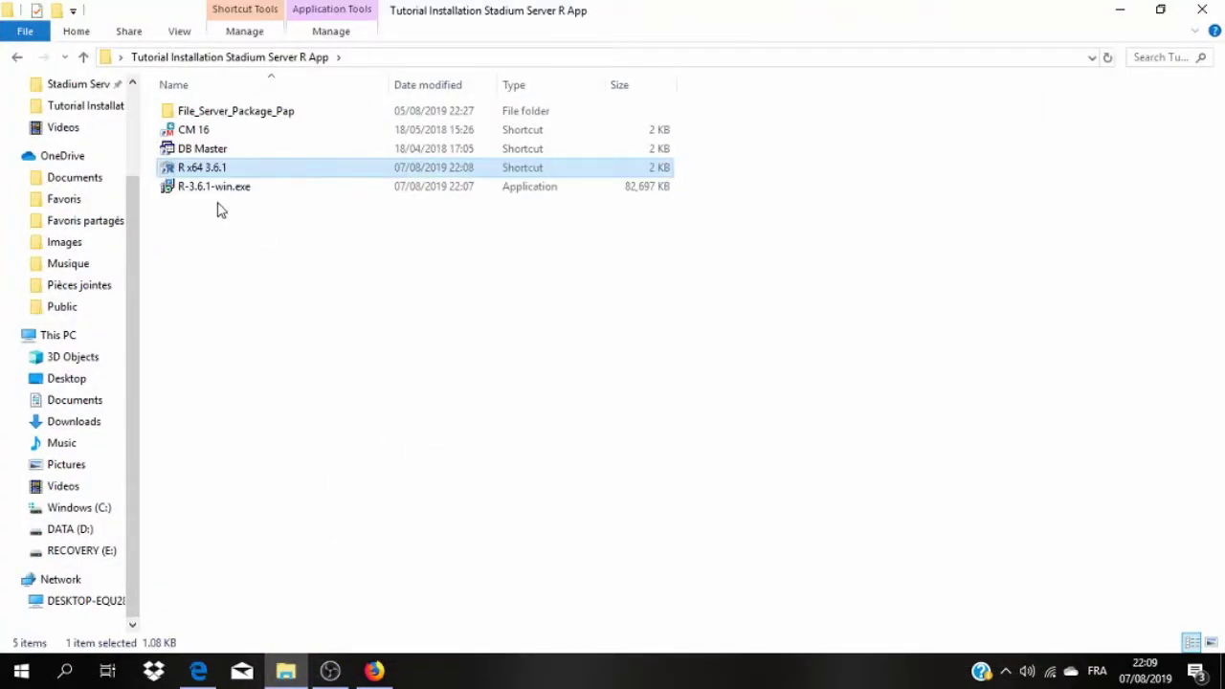
Delete the R-3.6.1-win.exe installer from the tutorial folder
{"action": "left_click", "coordinate": [209, 191]}
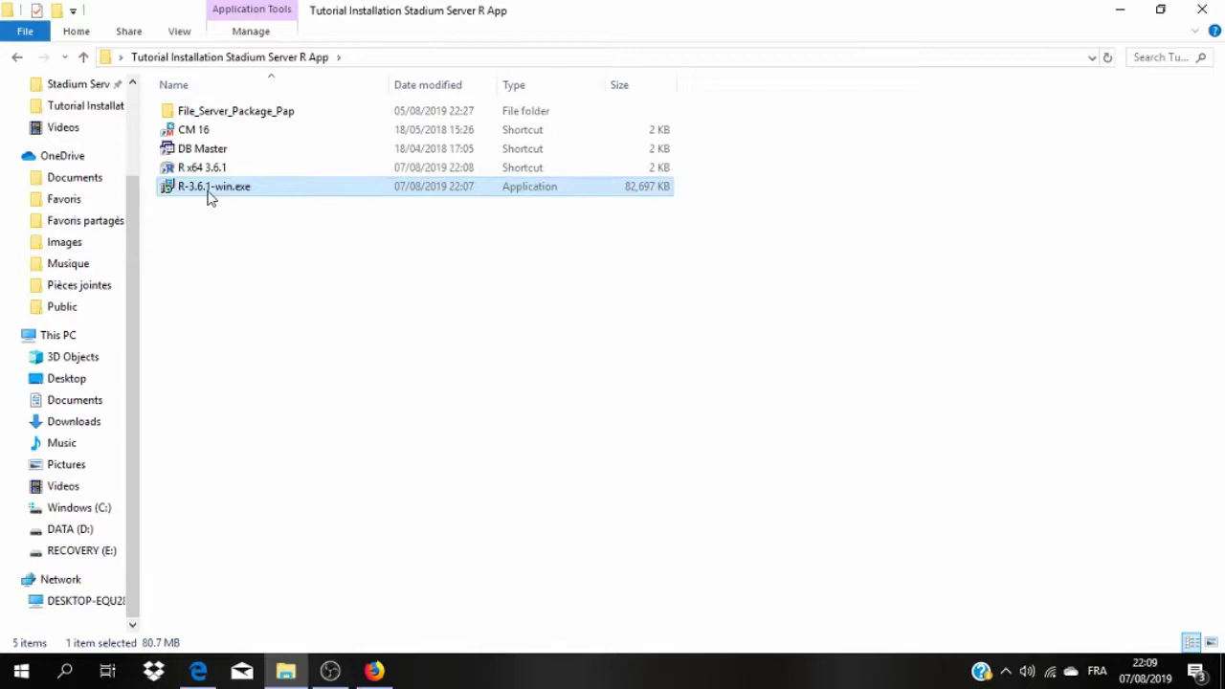
{"action": "right_click", "coordinate": [210, 195]}
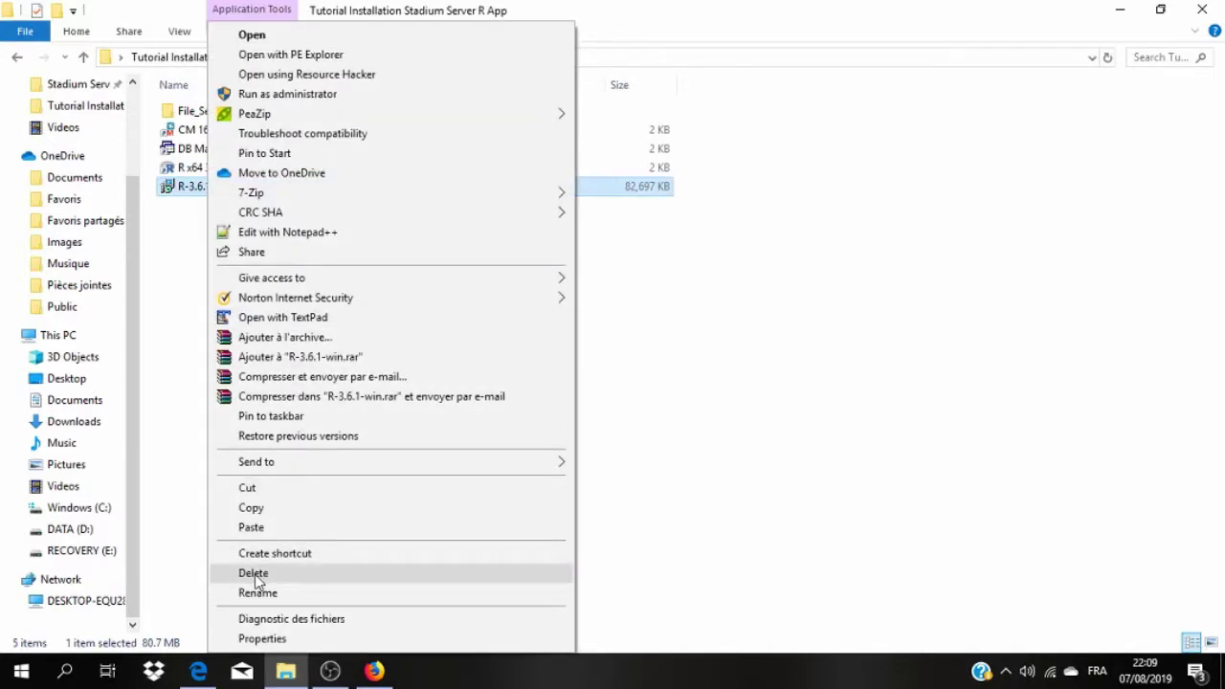
{"action": "left_click", "coordinate": [253, 573]}
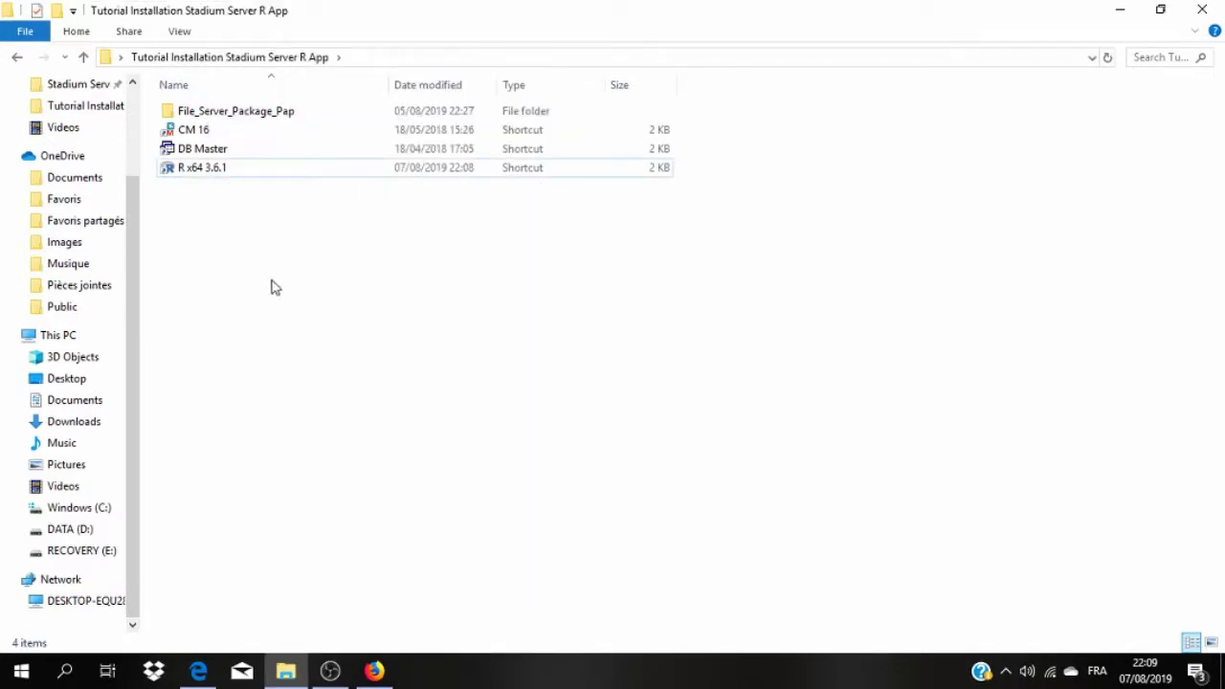
Switch to Readme.pdf in Edge, dismiss the finished-download notice and go to the DBMaster section
{"action": "mouse_move", "coordinate": [288, 674]}
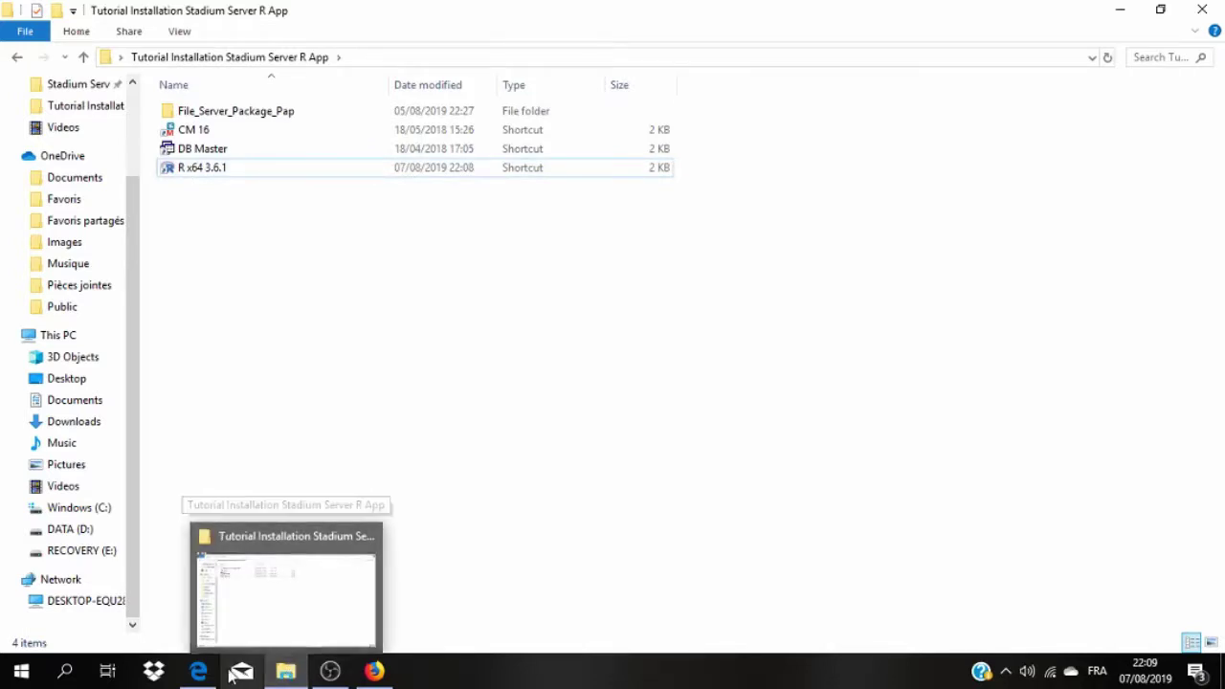
{"action": "left_click", "coordinate": [198, 671]}
{"action": "scroll", "coordinate": [737, 562], "scroll_direction": "down", "scroll_amount": 3}
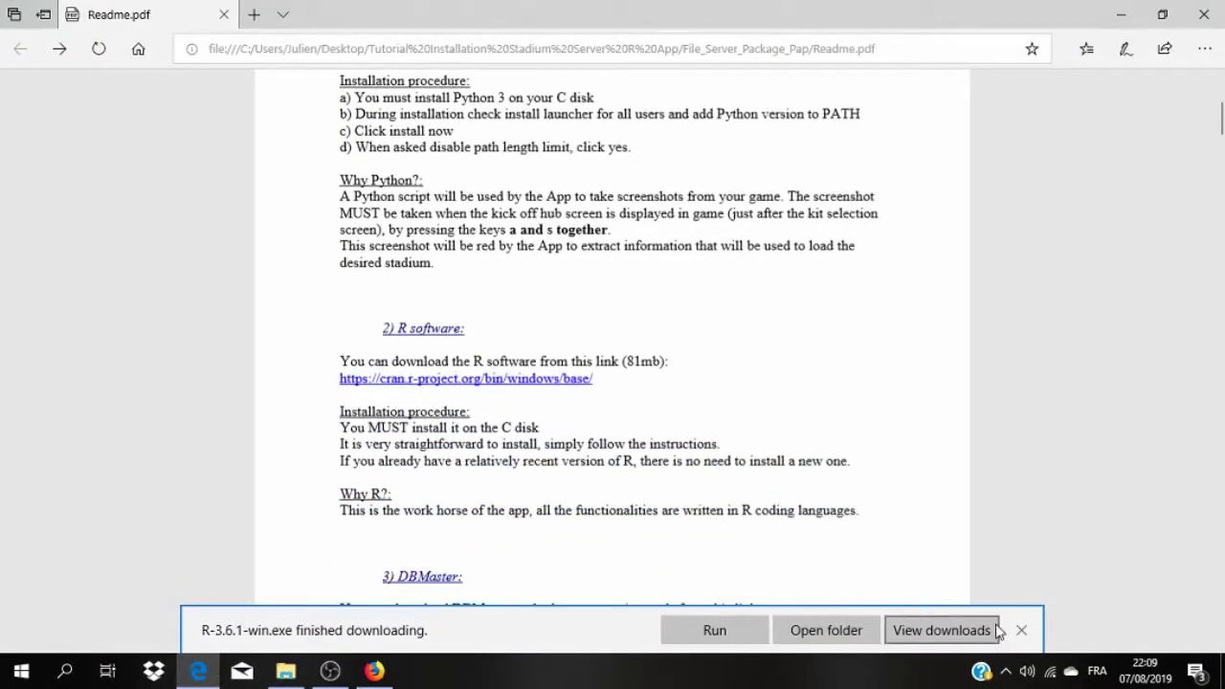
{"action": "left_click", "coordinate": [1021, 630]}
{"action": "scroll", "coordinate": [283, 329], "scroll_direction": "down", "scroll_amount": 2}
{"action": "scroll", "coordinate": [284, 328], "scroll_direction": "down", "scroll_amount": 1}
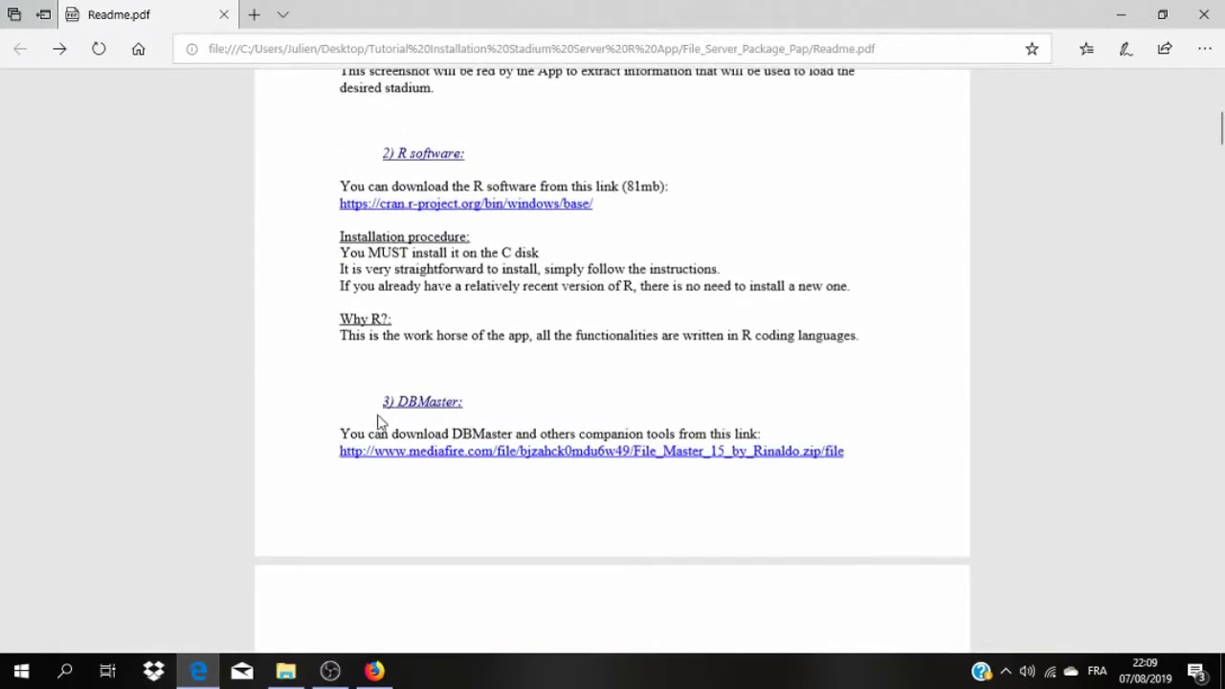
Switch to the forum thread in Firefox, start the DBMaster_15.rar download from its erratum link, then cancel it and close the MediaFire page
{"action": "key", "text": "alt+Tab"}
{"action": "left_click", "coordinate": [418, 381]}
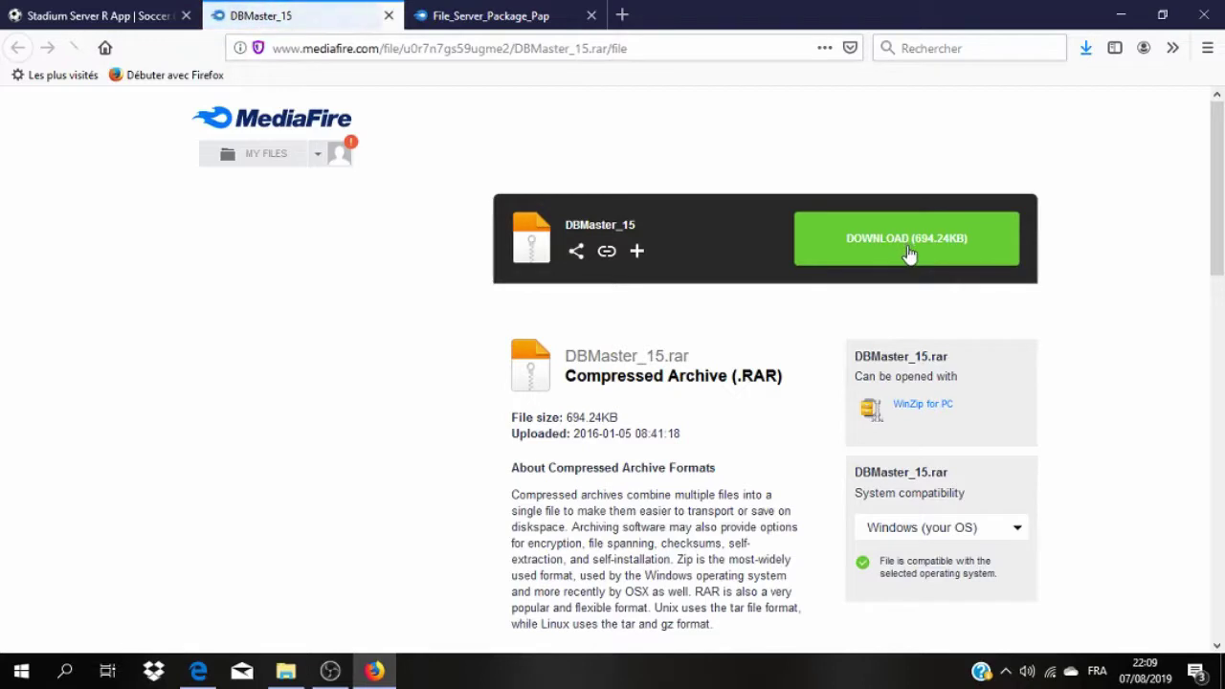
{"action": "left_click", "coordinate": [912, 254]}
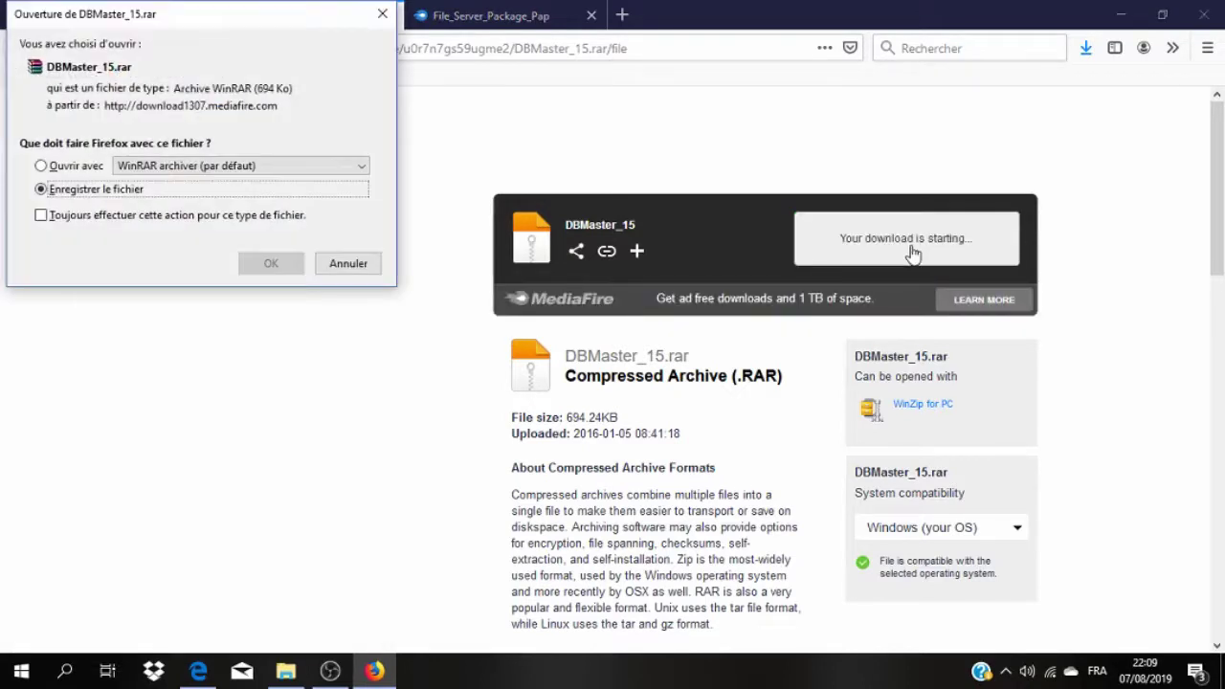
{"action": "left_click", "coordinate": [350, 264]}
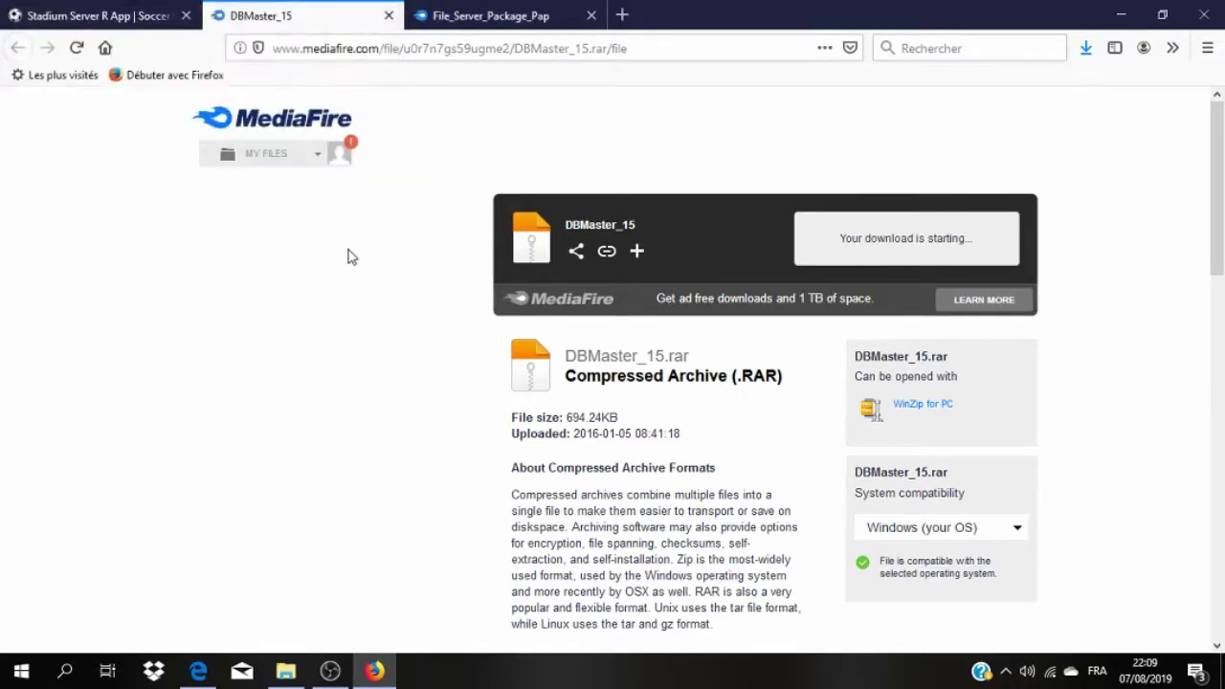
{"action": "left_click", "coordinate": [388, 16]}
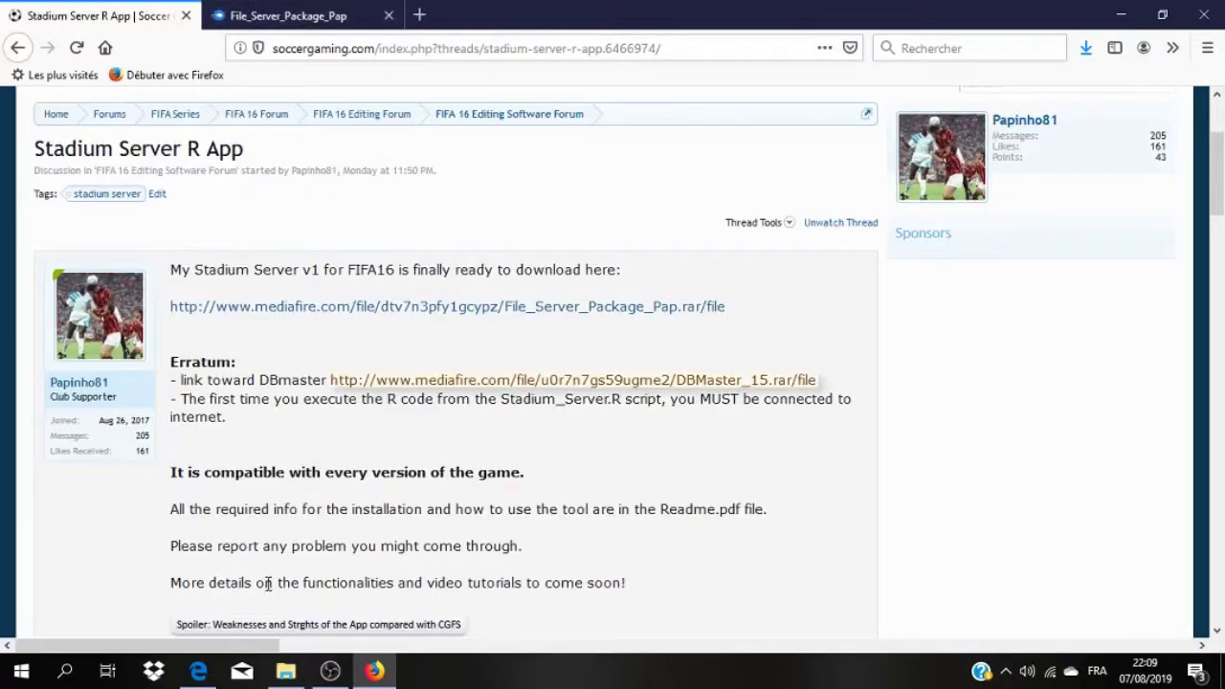
Check the DB Master shortcut in the tutorial folder, then view the Readme's CM16 v.2 download page and return to the Readme
{"action": "left_click", "coordinate": [286, 673]}
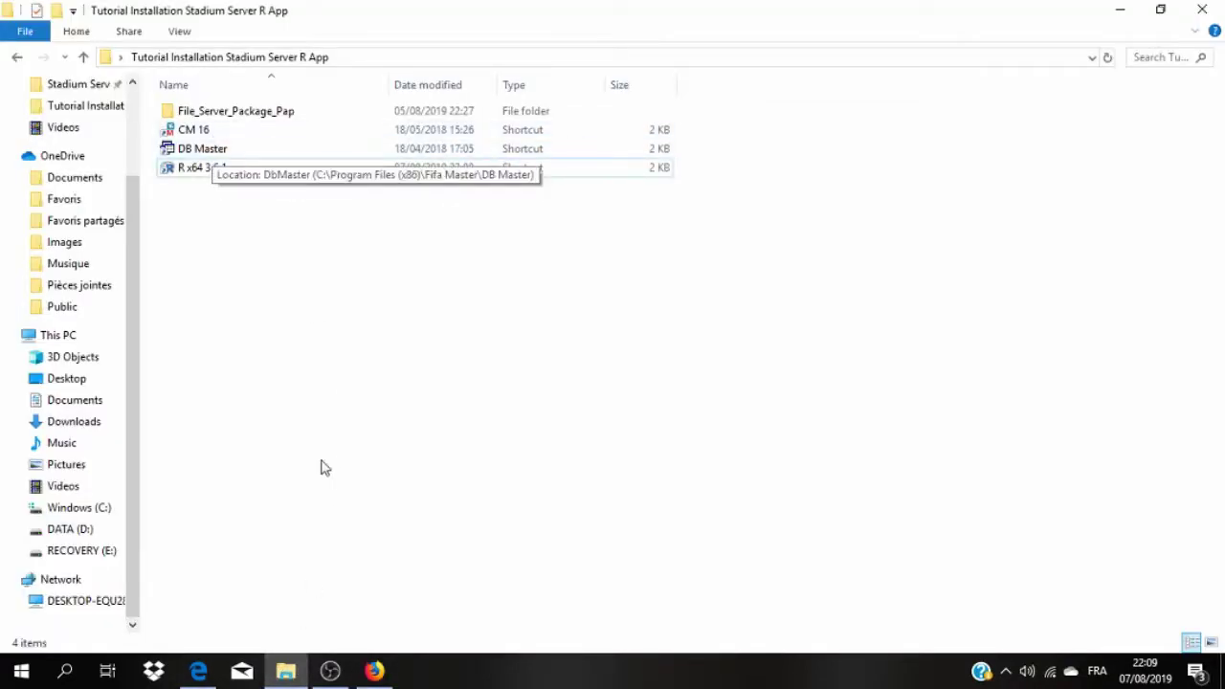
{"action": "left_click", "coordinate": [218, 676]}
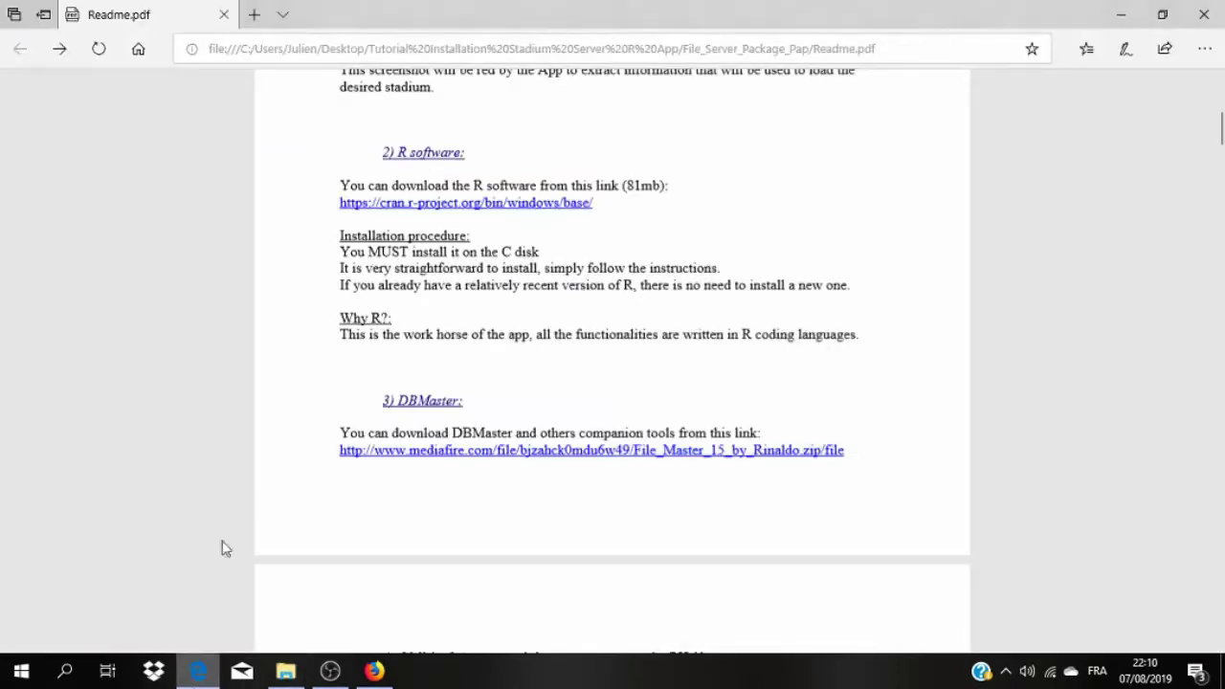
{"action": "scroll", "coordinate": [451, 437], "scroll_direction": "down", "scroll_amount": 3}
{"action": "scroll", "coordinate": [451, 437], "scroll_direction": "down", "scroll_amount": 1}
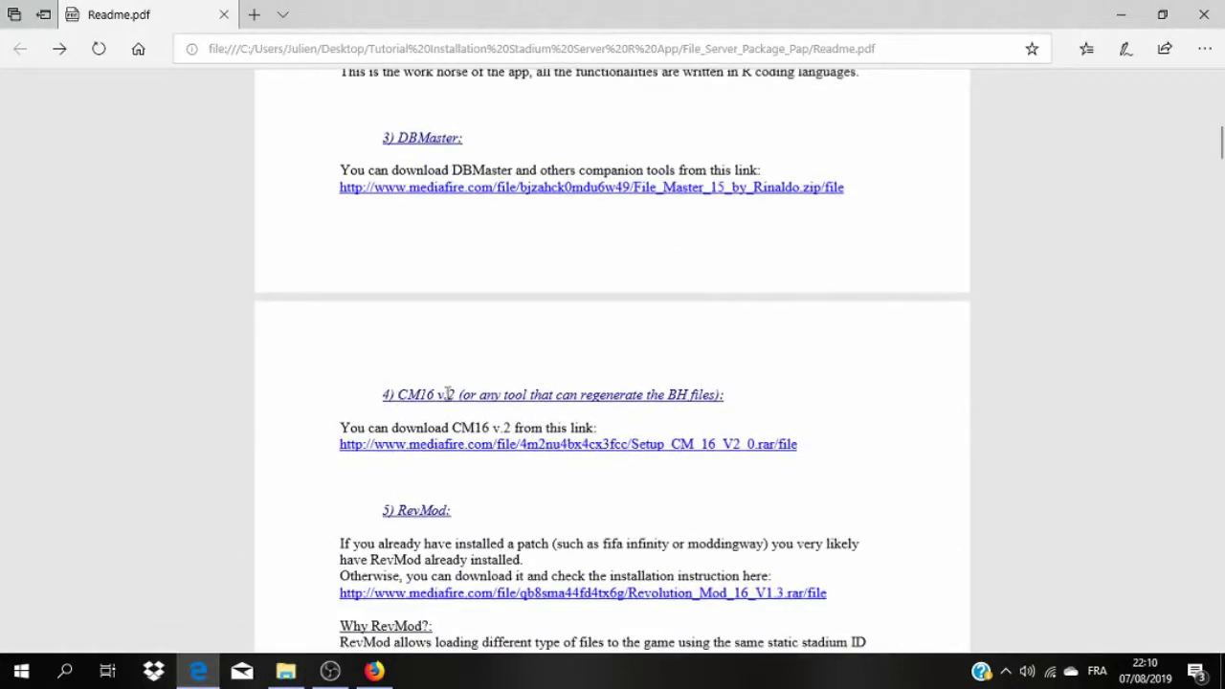
{"action": "left_click", "coordinate": [580, 448]}
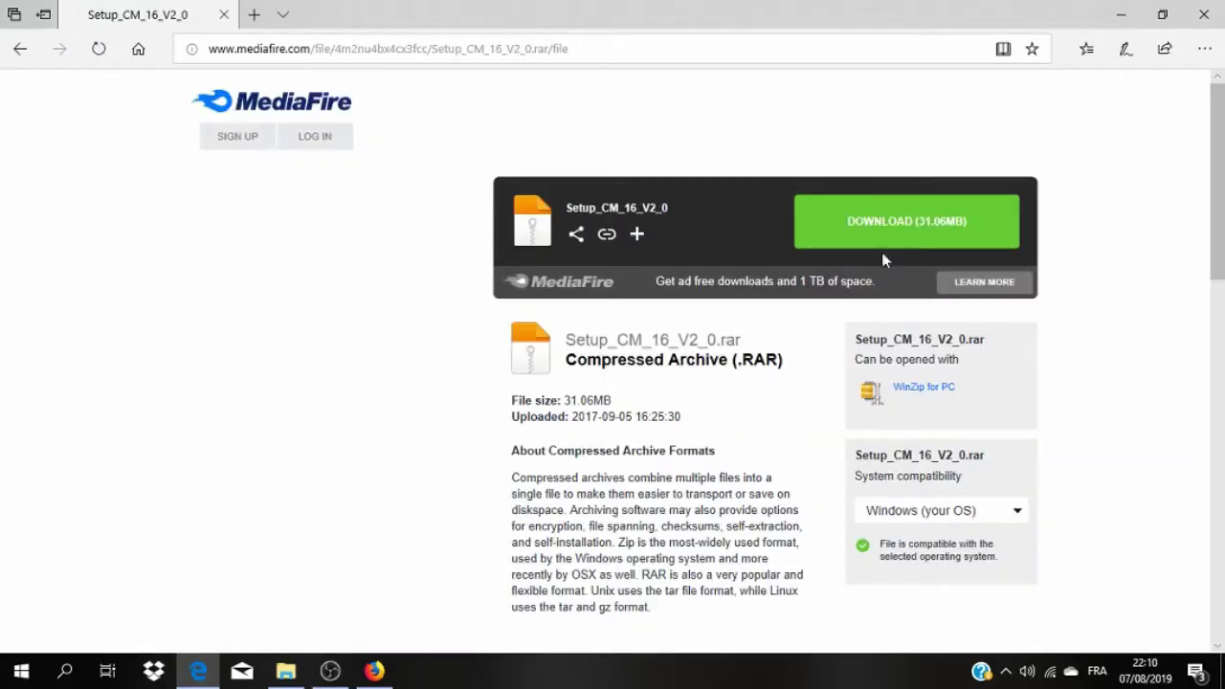
{"action": "left_click", "coordinate": [19, 50]}
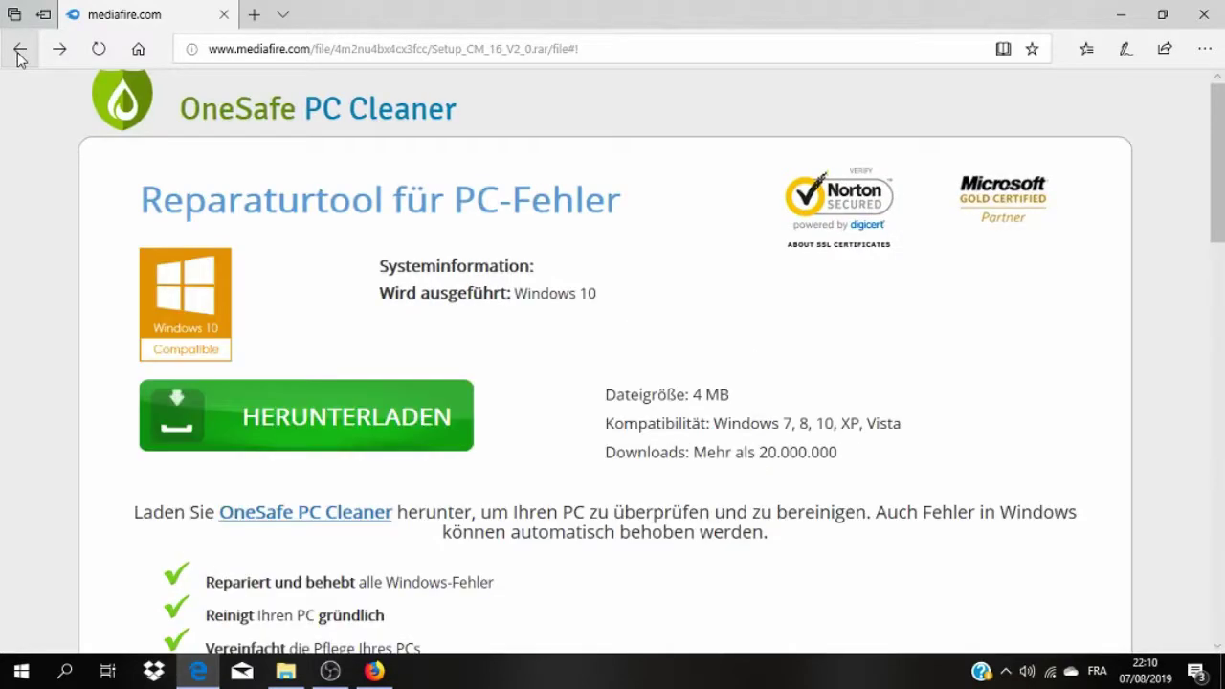
{"action": "left_click", "coordinate": [19, 53]}
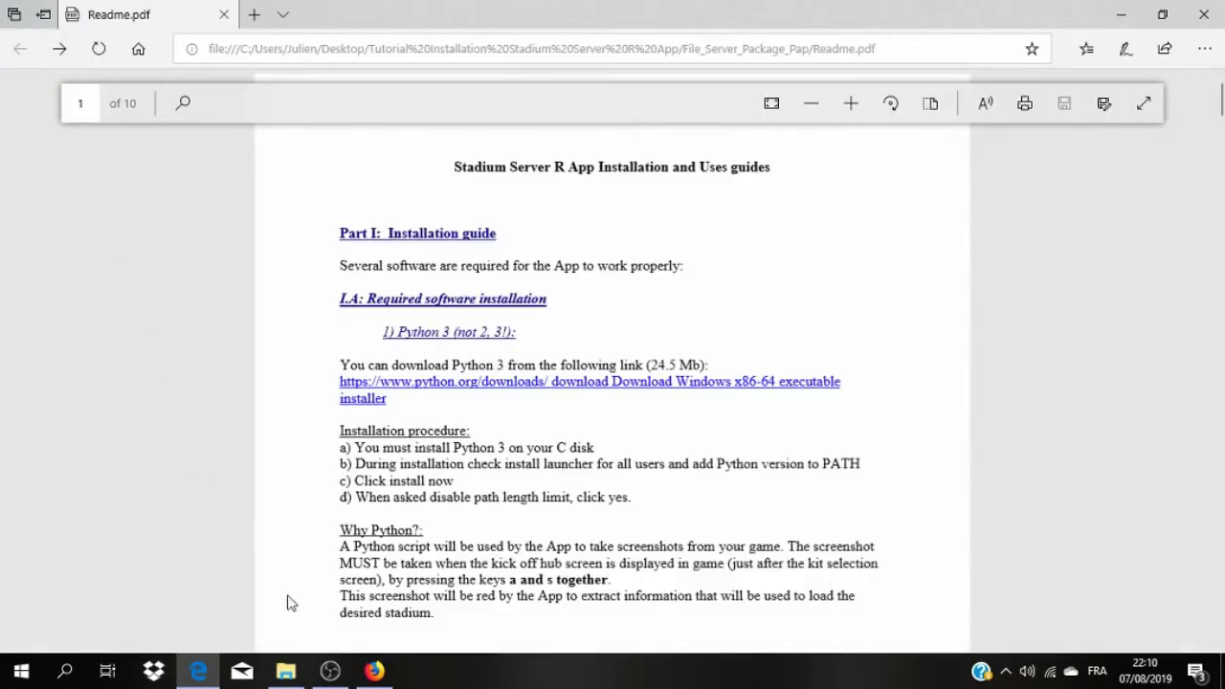
Check the tutorial folder's shortcuts, then read the Readme's RevMod section and the required files instructions for cl.ini
{"action": "left_click", "coordinate": [286, 671]}
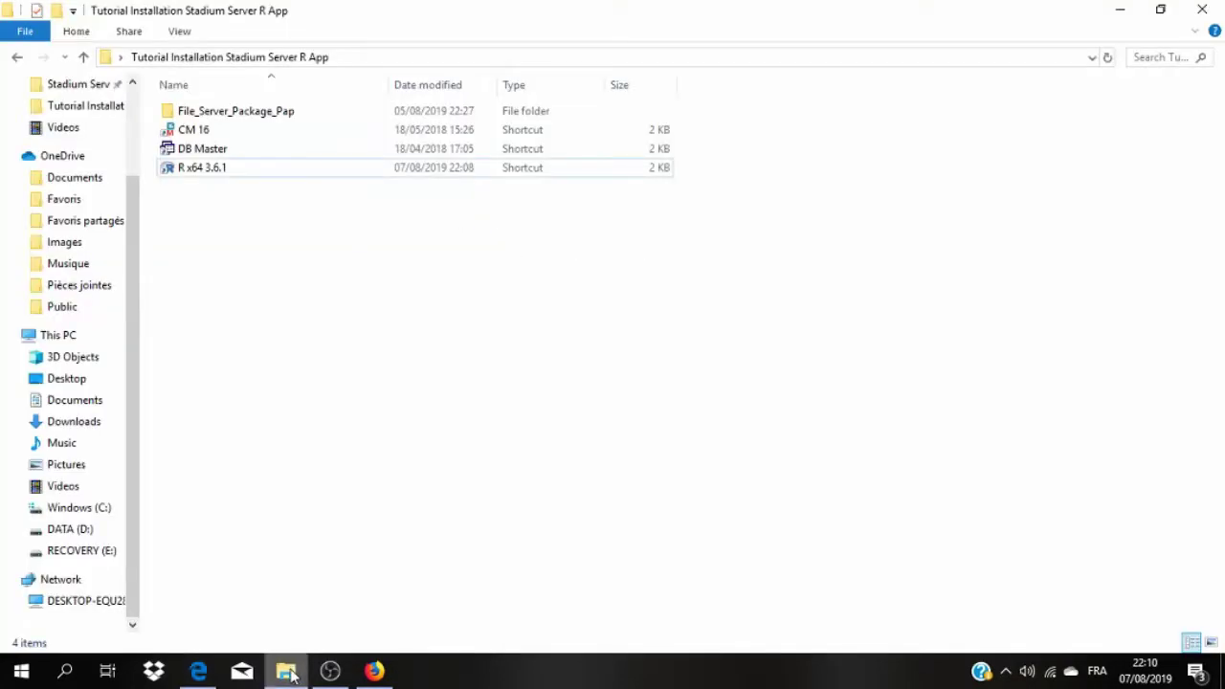
{"action": "left_click", "coordinate": [198, 671]}
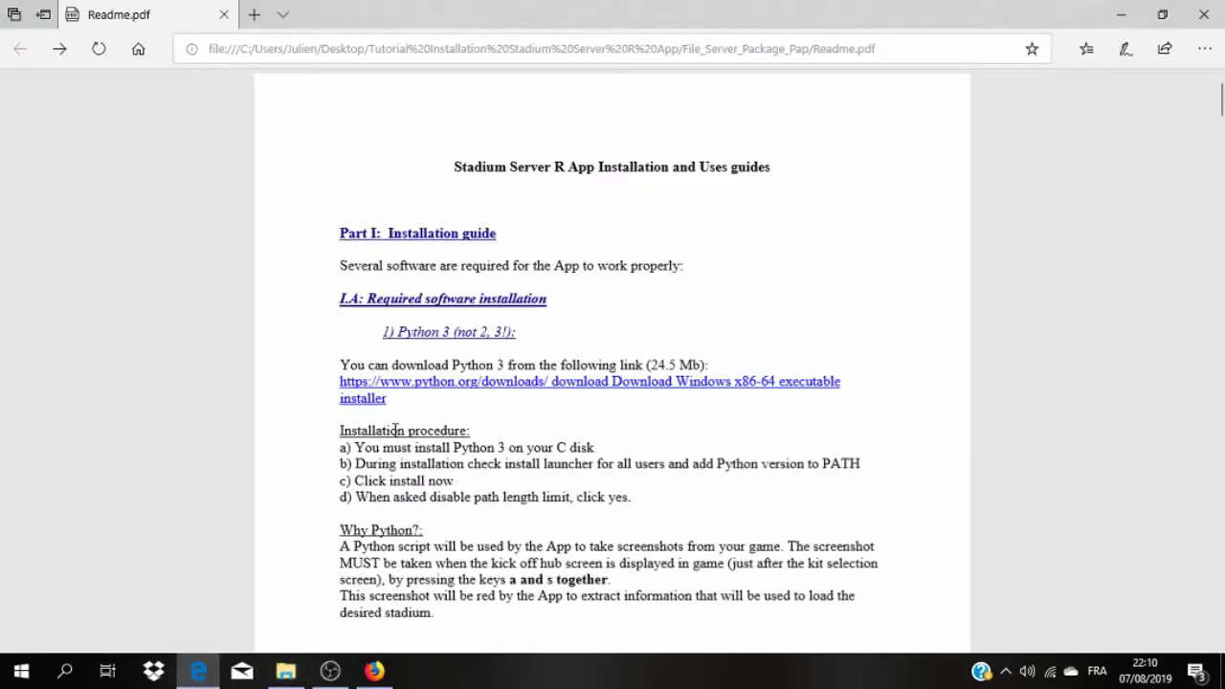
{"action": "scroll", "coordinate": [395, 431], "scroll_direction": "down", "scroll_amount": 5}
{"action": "scroll", "coordinate": [395, 431], "scroll_direction": "down", "scroll_amount": 10}
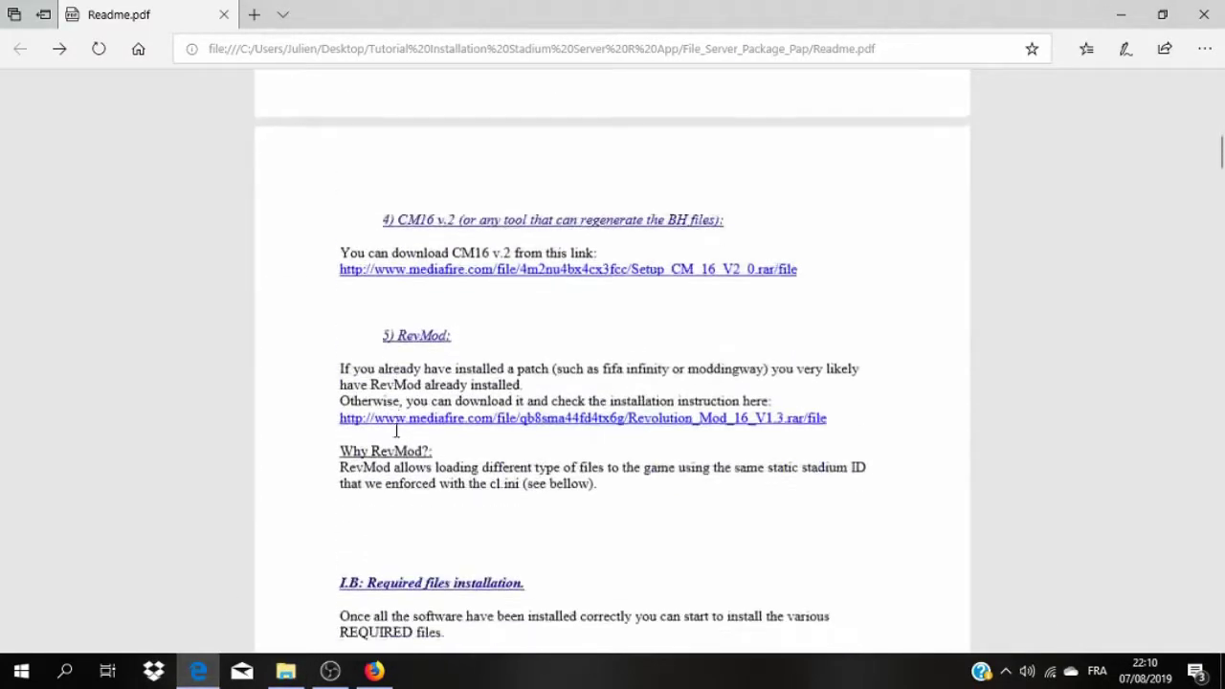
{"action": "scroll", "coordinate": [398, 278], "scroll_direction": "up", "scroll_amount": 3}
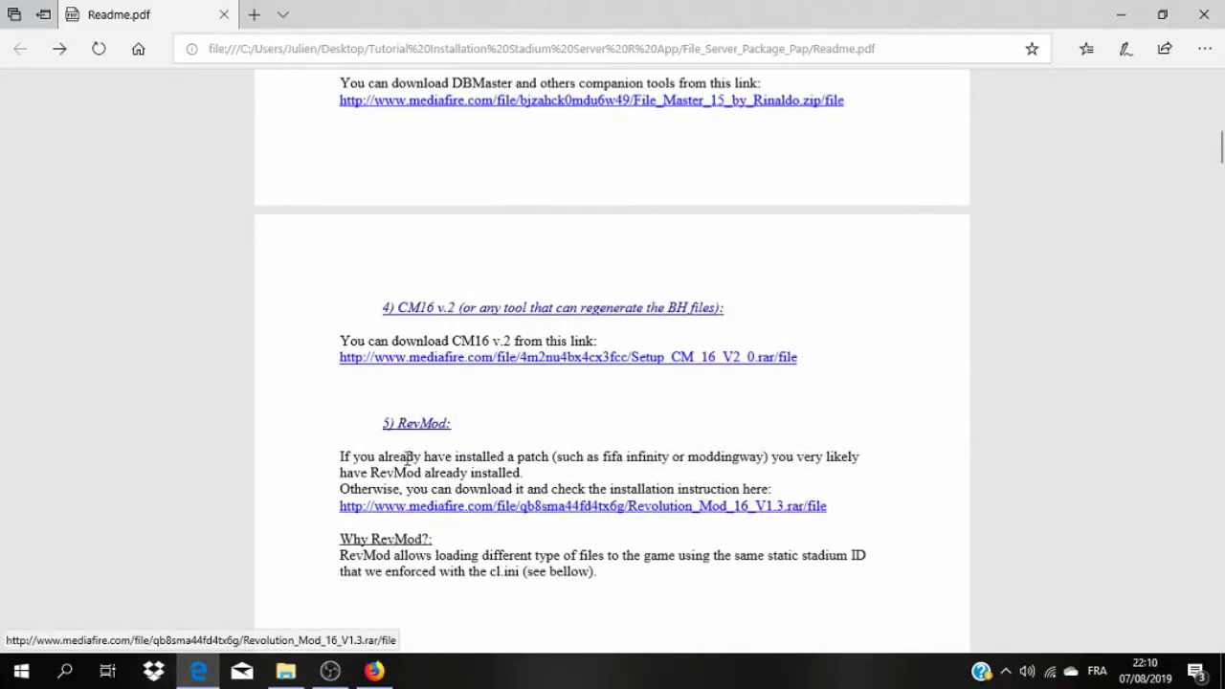
{"action": "scroll", "coordinate": [381, 443], "scroll_direction": "down", "scroll_amount": 3}
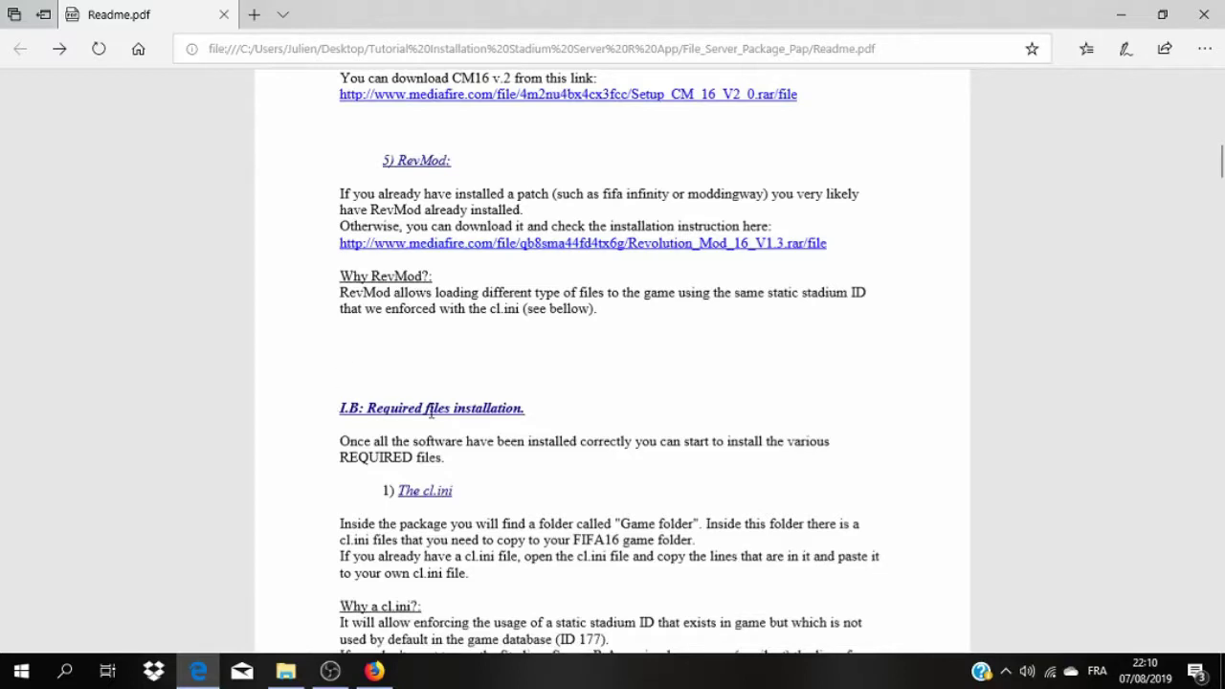
{"action": "scroll", "coordinate": [431, 411], "scroll_direction": "down", "scroll_amount": 2}
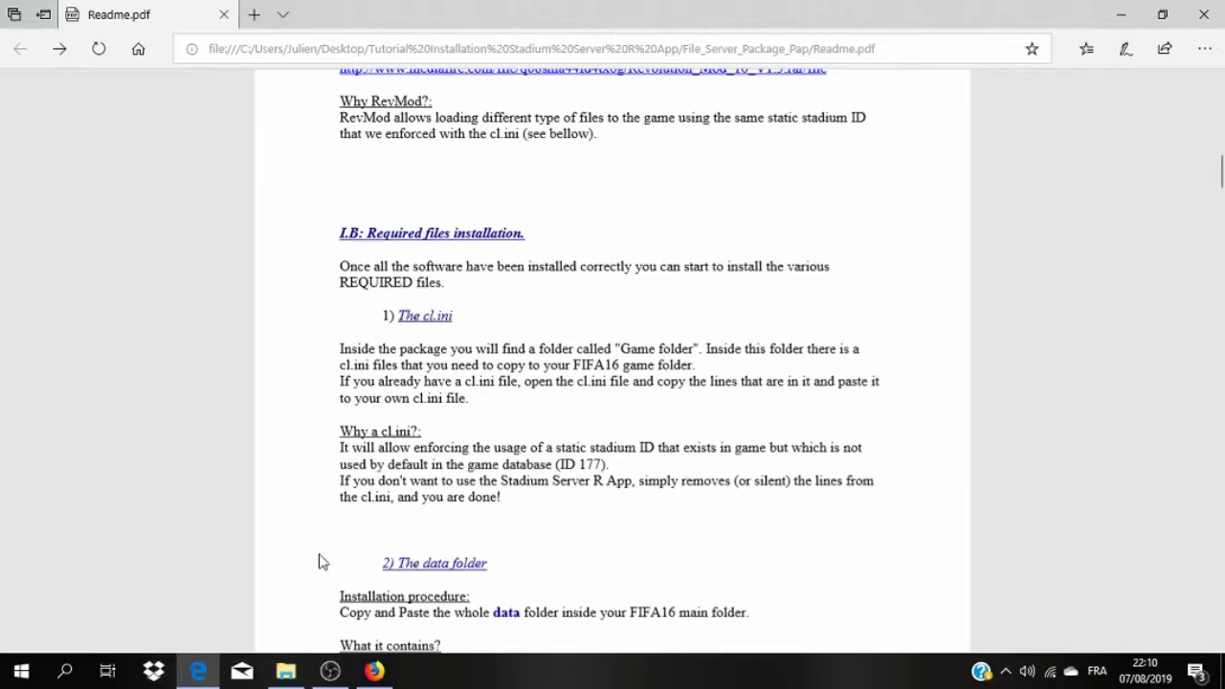
Switch to File Explorer and open cl.ini from the Game folder inside File_Server_Package_Pap
{"action": "left_click", "coordinate": [285, 671]}
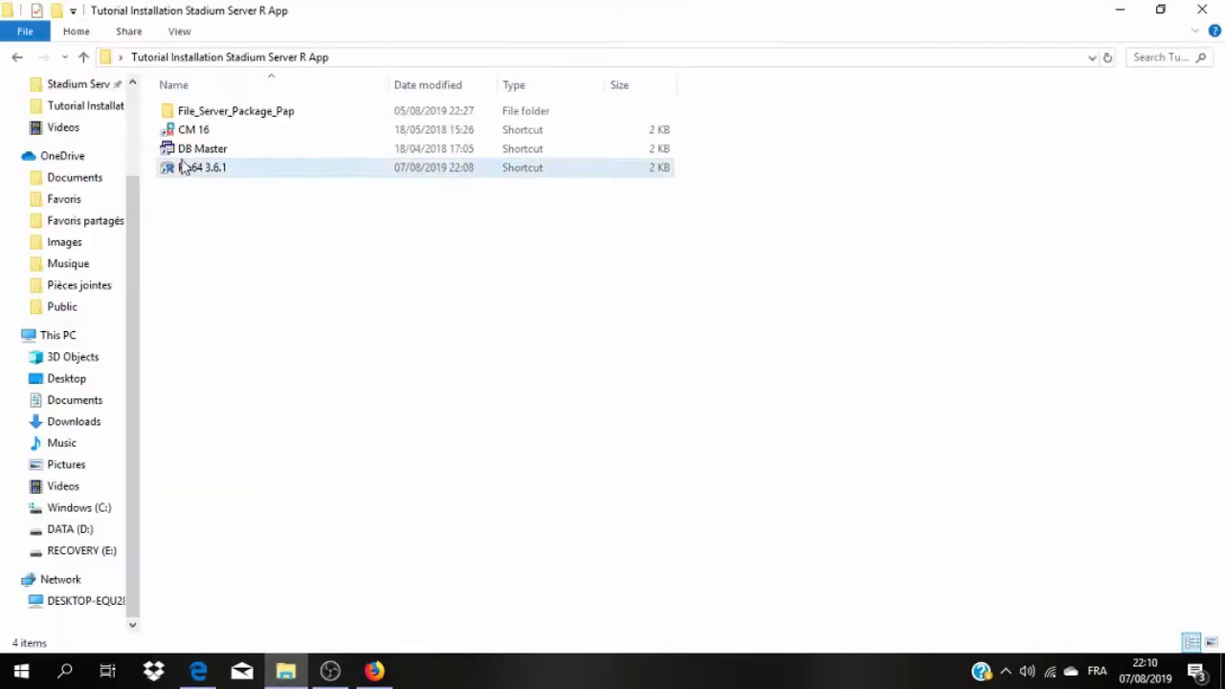
{"action": "double_click", "coordinate": [230, 110]}
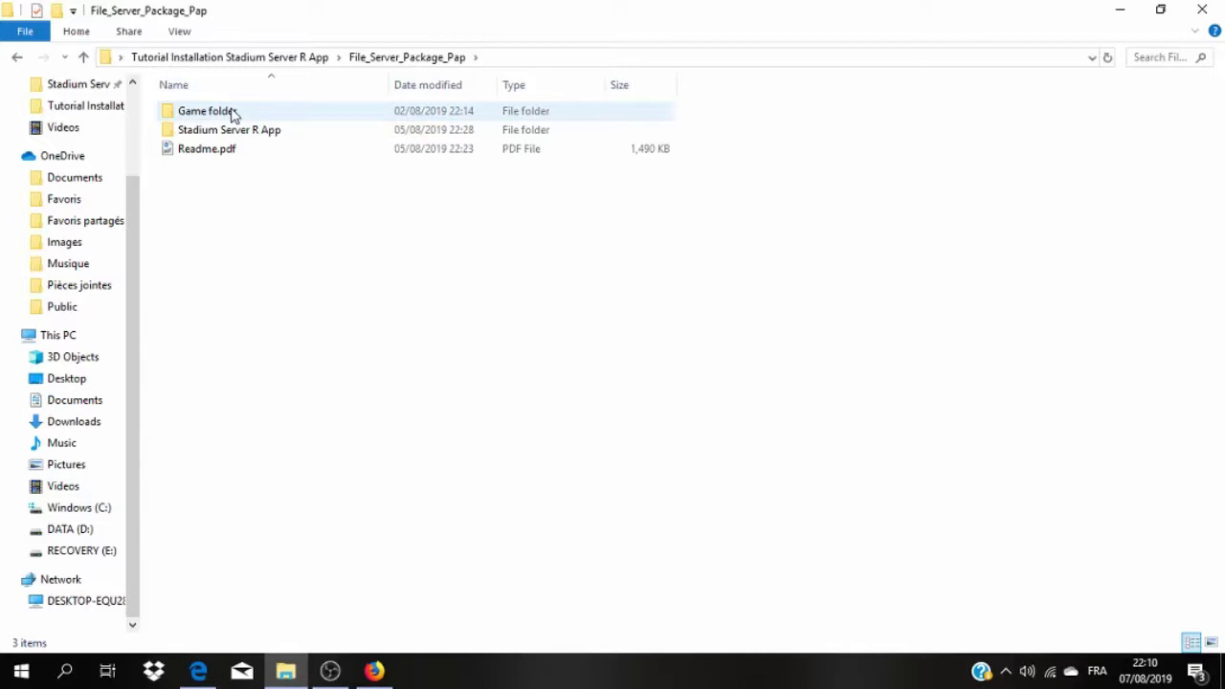
{"action": "double_click", "coordinate": [232, 113]}
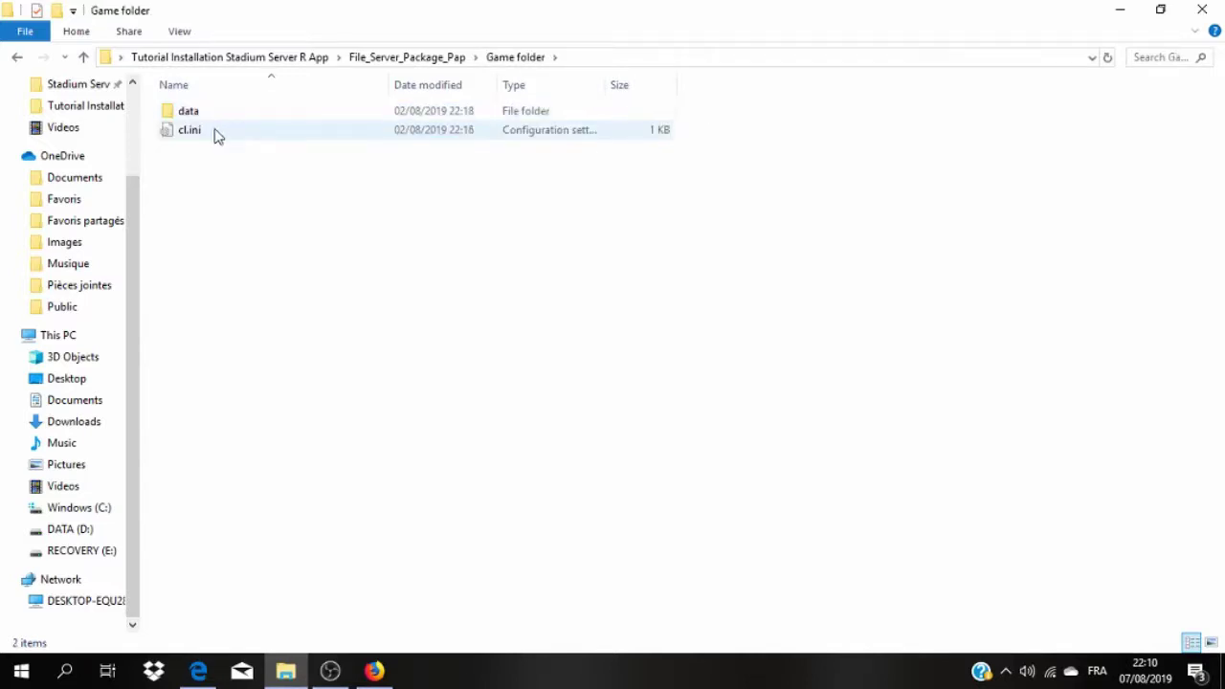
{"action": "double_click", "coordinate": [216, 131]}
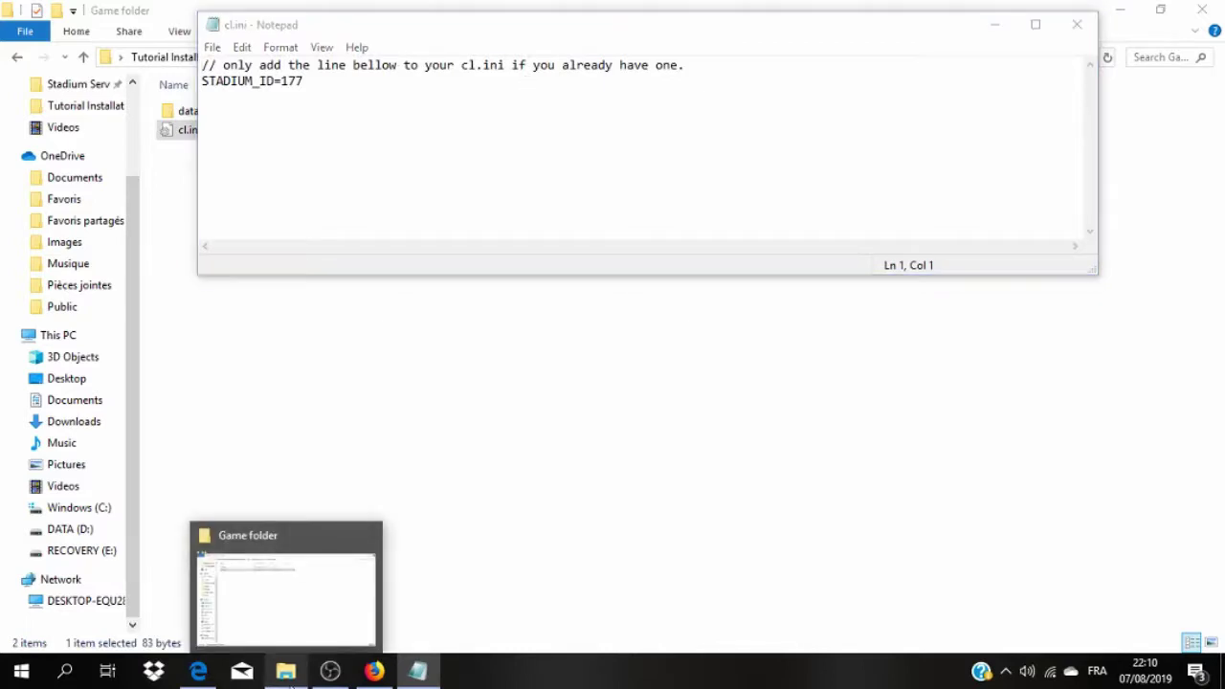
Open the FIFA 16 DEMO game folder's own cl.ini in Notepad and find its STADIUM_ID line
{"action": "left_click", "coordinate": [287, 674]}
{"action": "right_click", "coordinate": [287, 675]}
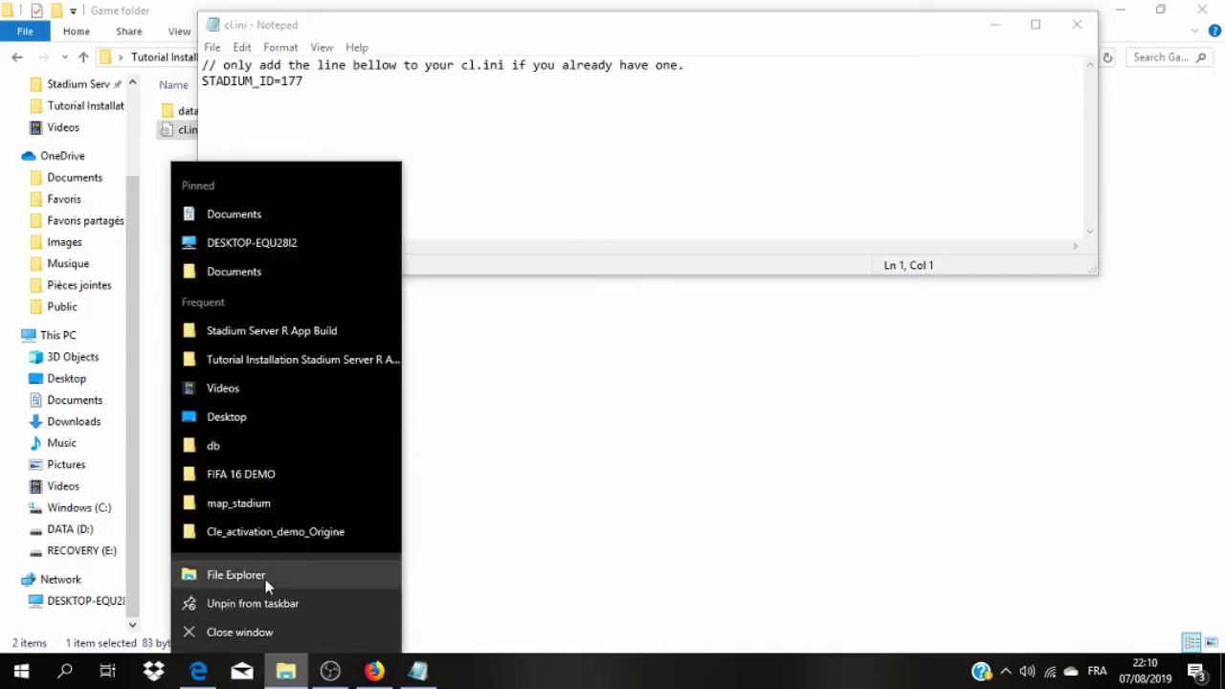
{"action": "left_click", "coordinate": [231, 475]}
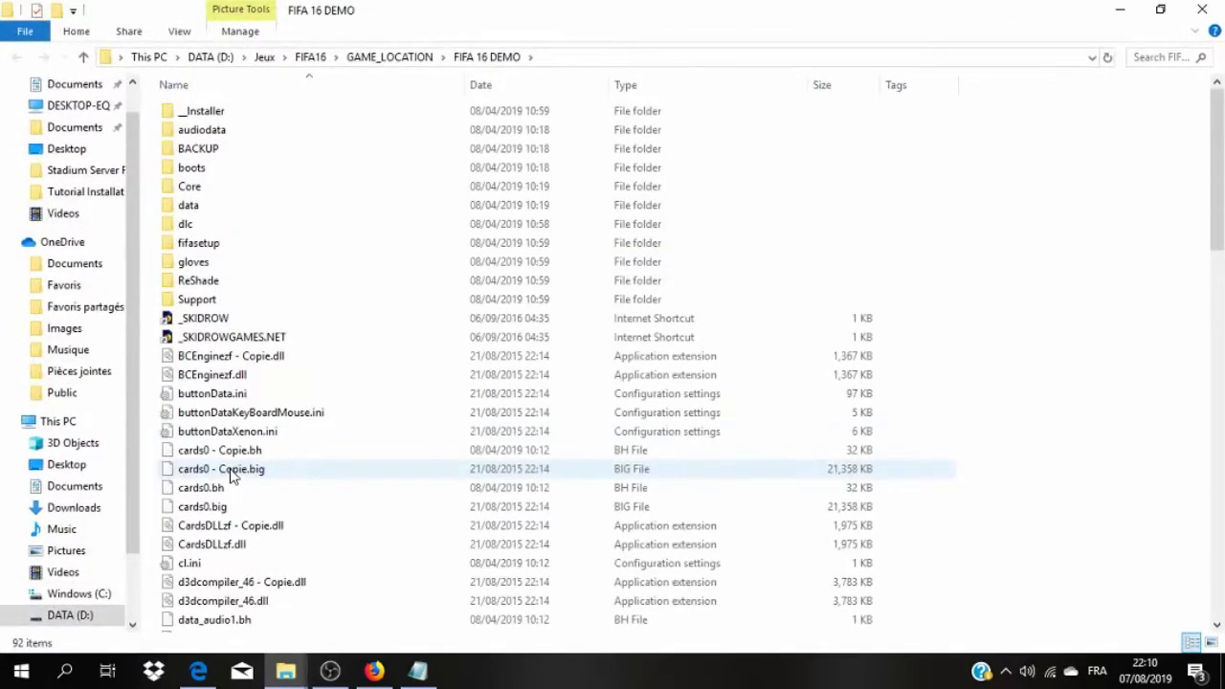
{"action": "scroll", "coordinate": [230, 475], "scroll_direction": "down", "scroll_amount": 3}
{"action": "double_click", "coordinate": [202, 398]}
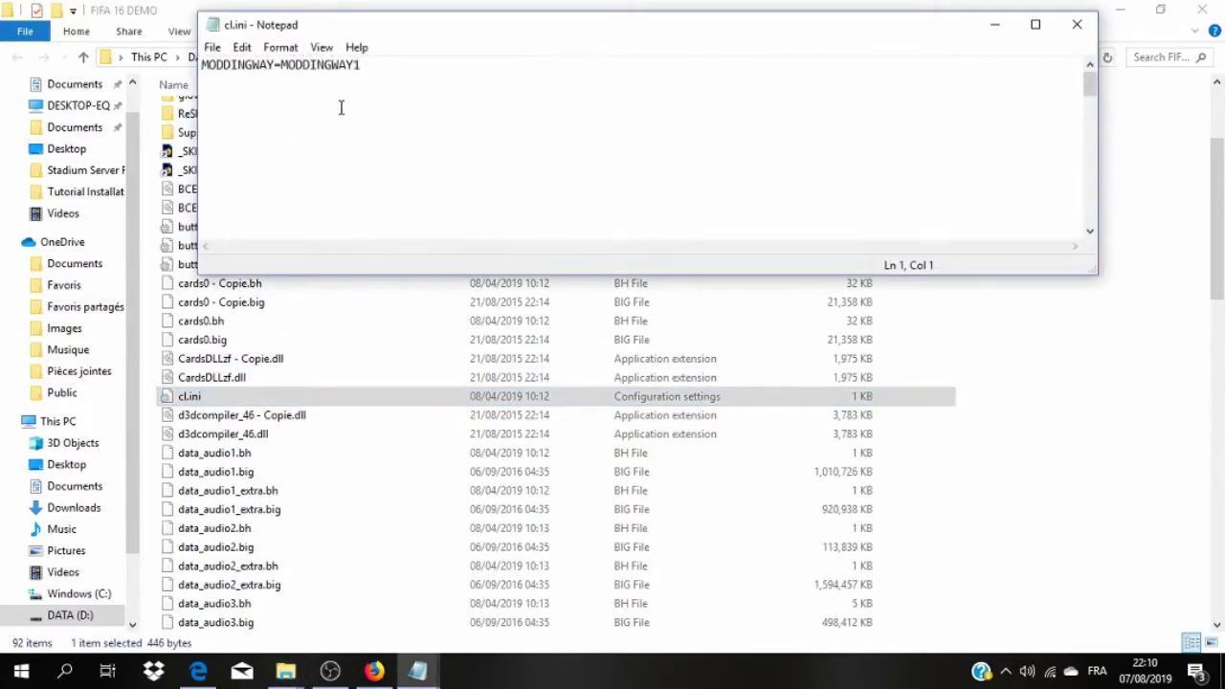
{"action": "scroll", "coordinate": [336, 110], "scroll_direction": "down", "scroll_amount": 4}
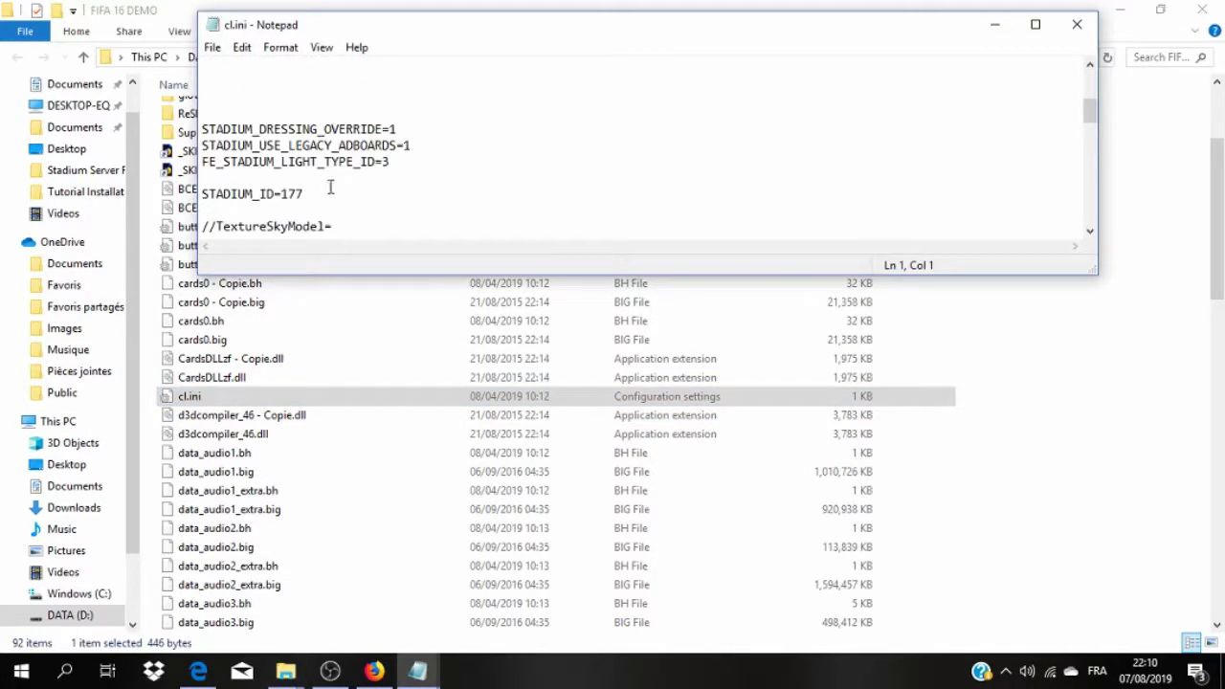
Copy the comment and STADIUM_ID=177 lines from the package's cl.ini and close that file
{"action": "left_click", "coordinate": [285, 671]}
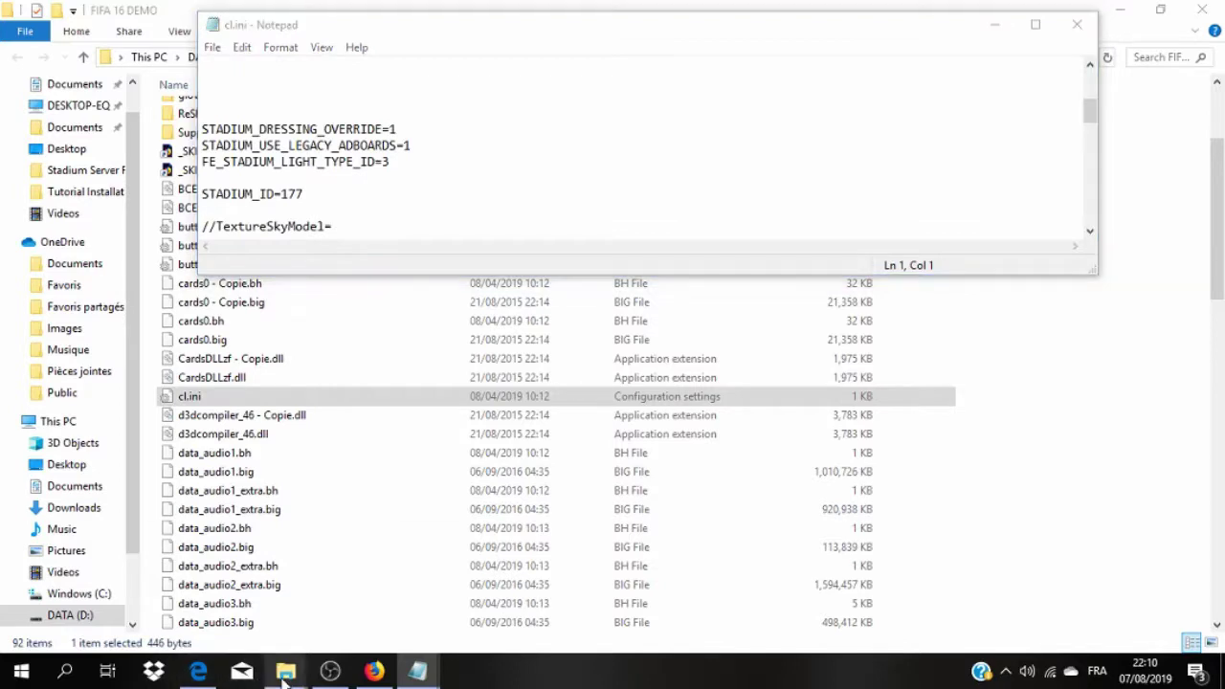
{"action": "mouse_move", "coordinate": [409, 676]}
{"action": "left_click", "coordinate": [326, 603]}
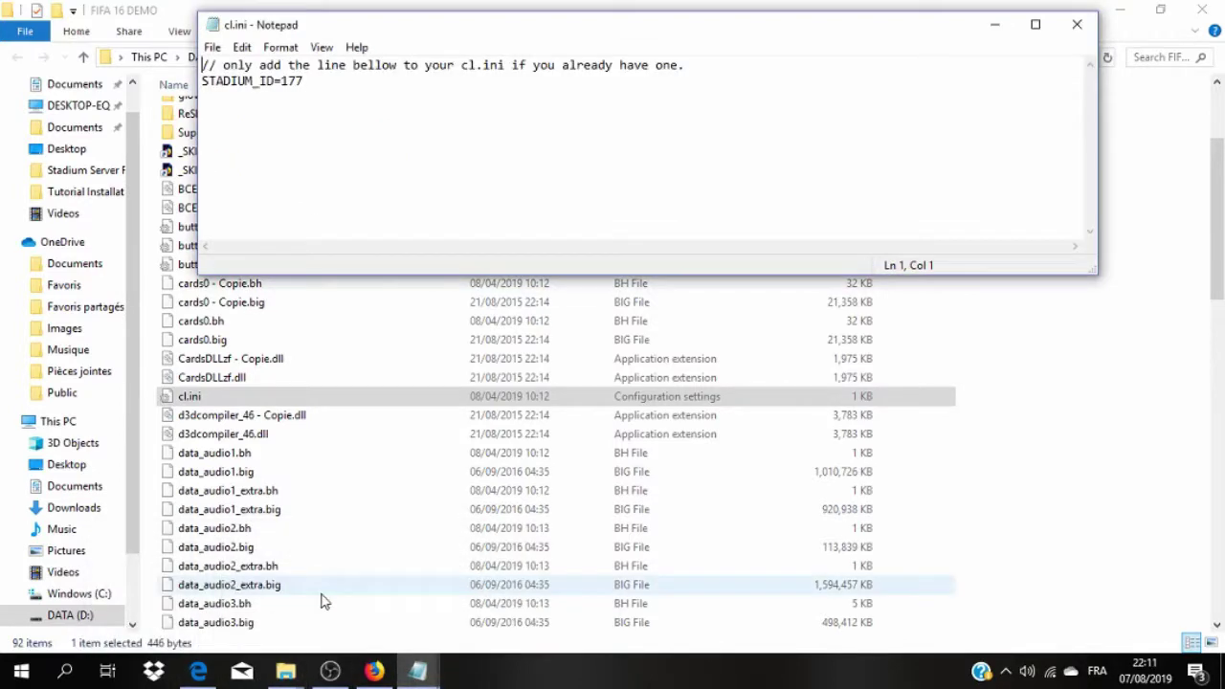
{"action": "left_click_drag", "start_coordinate": [344, 87], "coordinate": [180, 69]}
{"action": "right_click", "coordinate": [230, 75]}
{"action": "left_click", "coordinate": [271, 132]}
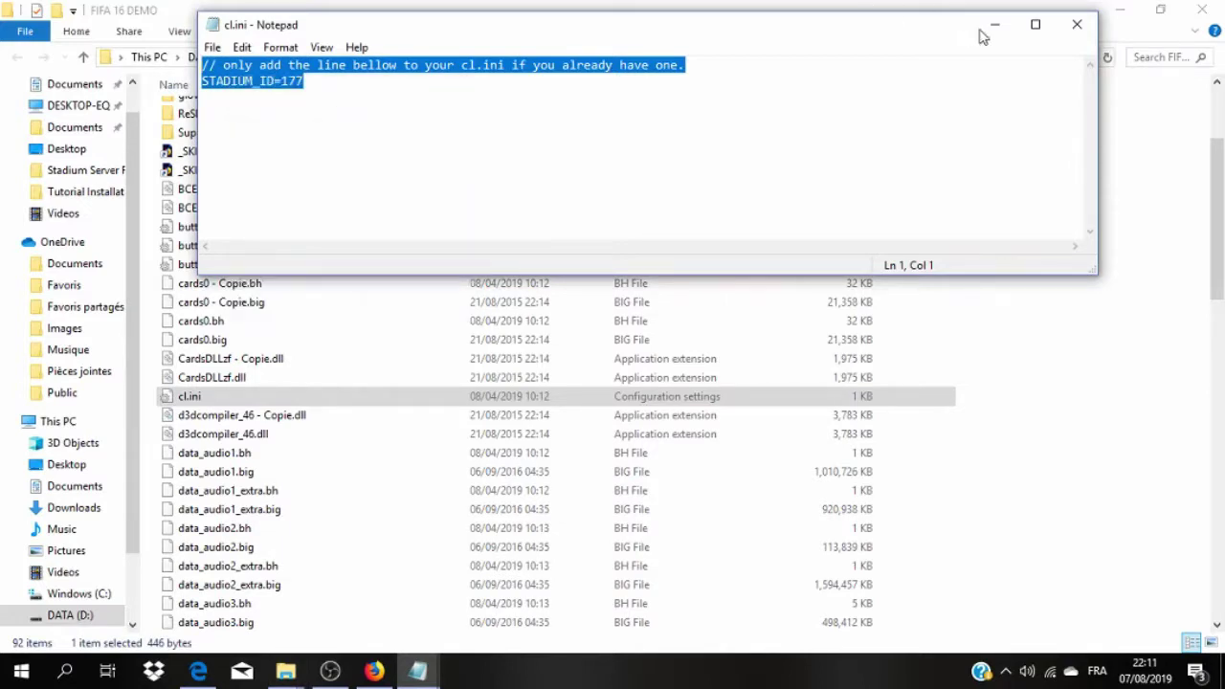
{"action": "left_click", "coordinate": [1071, 34]}
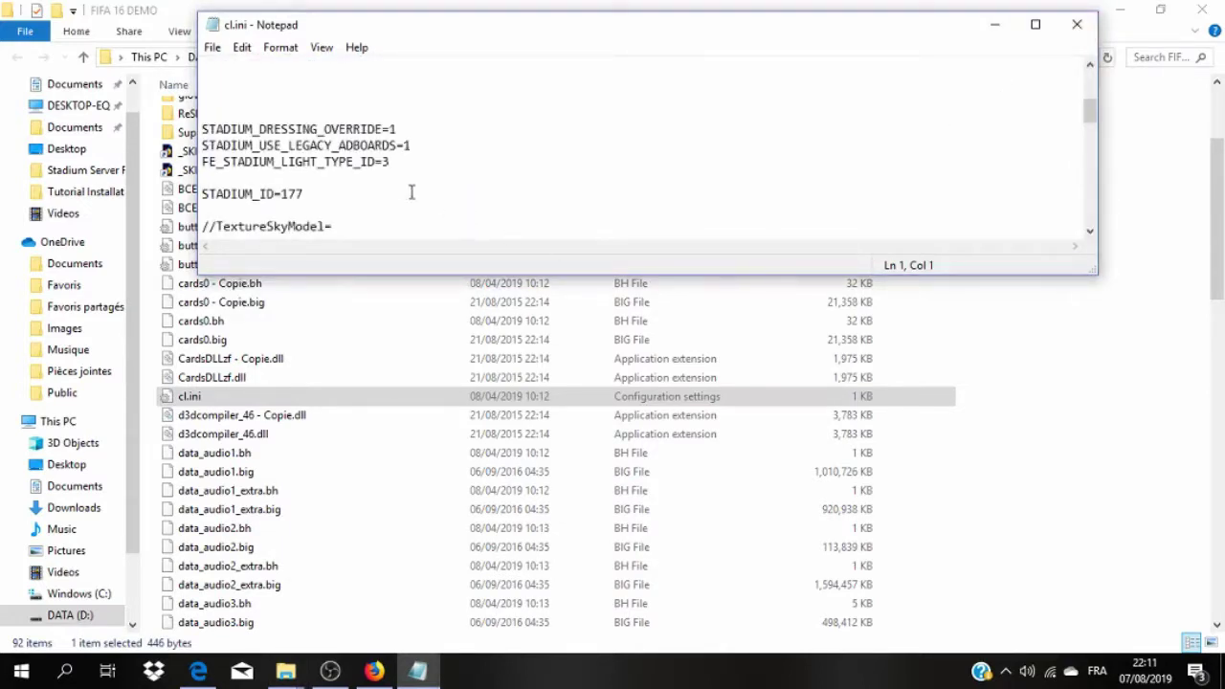
Replace the STADIUM_ID line in the game's cl.ini with the copied comment and STADIUM_ID=177 lines
{"action": "scroll", "coordinate": [411, 193], "scroll_direction": "up", "scroll_amount": 5}
{"action": "left_click_drag", "start_coordinate": [309, 196], "coordinate": [165, 192]}
{"action": "key", "text": "ctrl+v"}
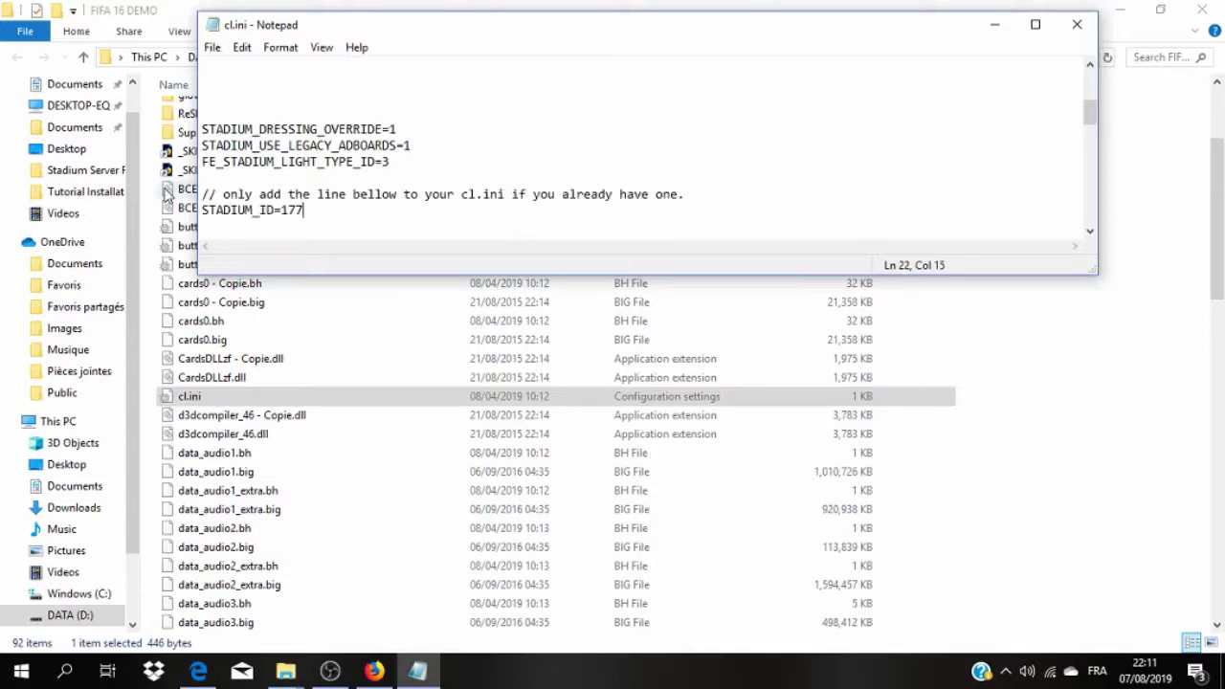
Save the edited cl.ini over the existing file in the FIFA 16 DEMO folder and close it
{"action": "left_click", "coordinate": [212, 49]}
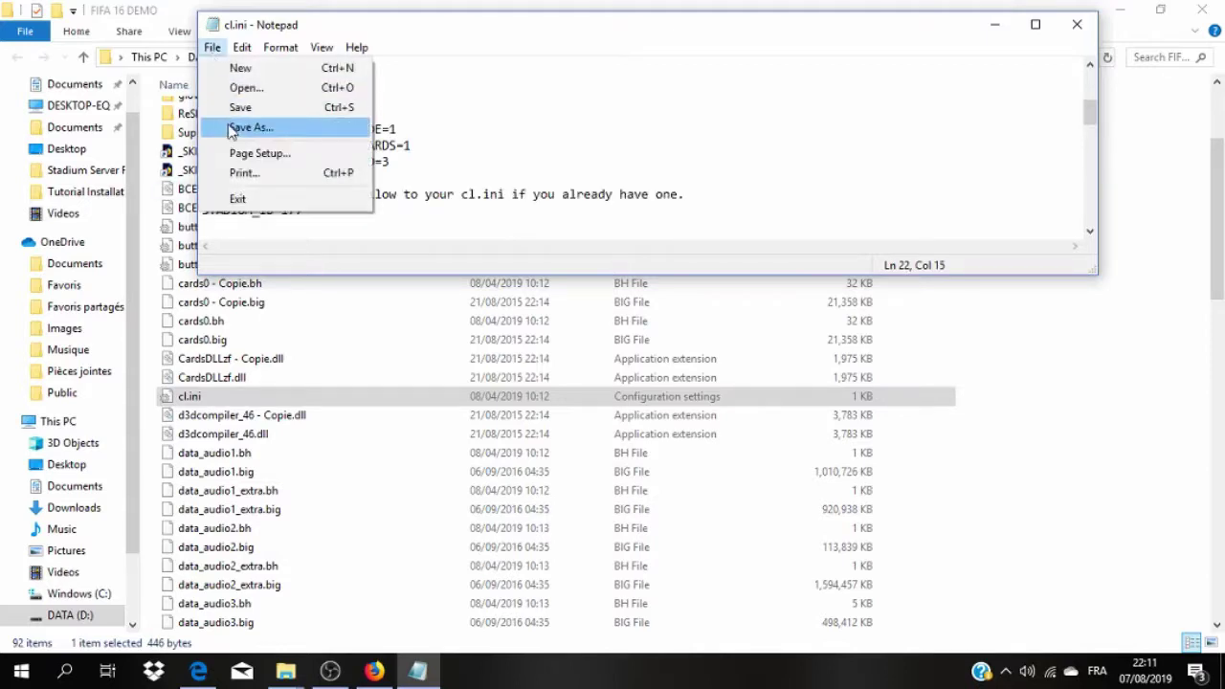
{"action": "left_click", "coordinate": [247, 127]}
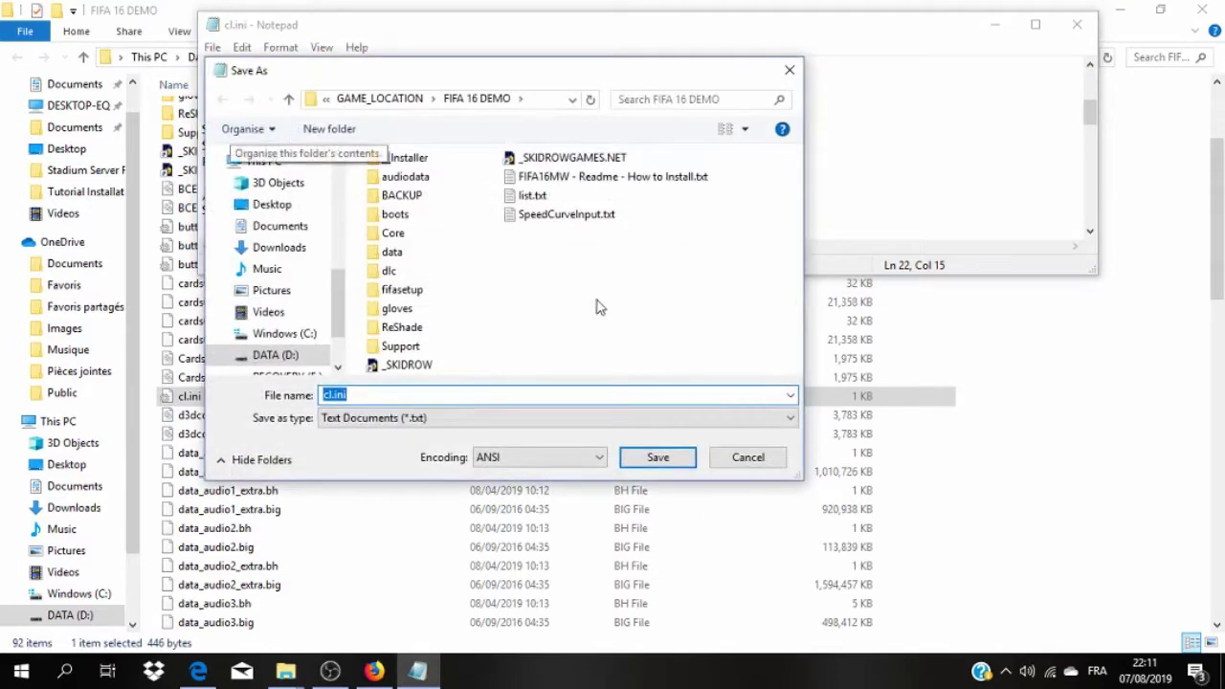
{"action": "left_click", "coordinate": [665, 461]}
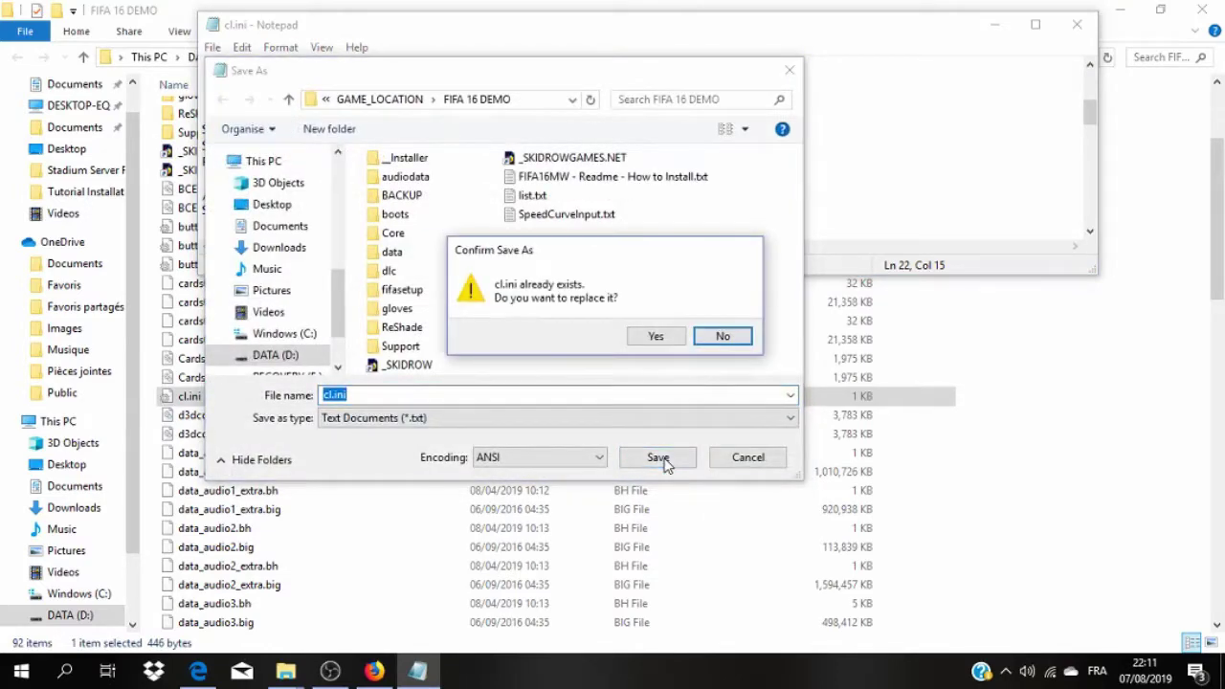
{"action": "left_click", "coordinate": [656, 337]}
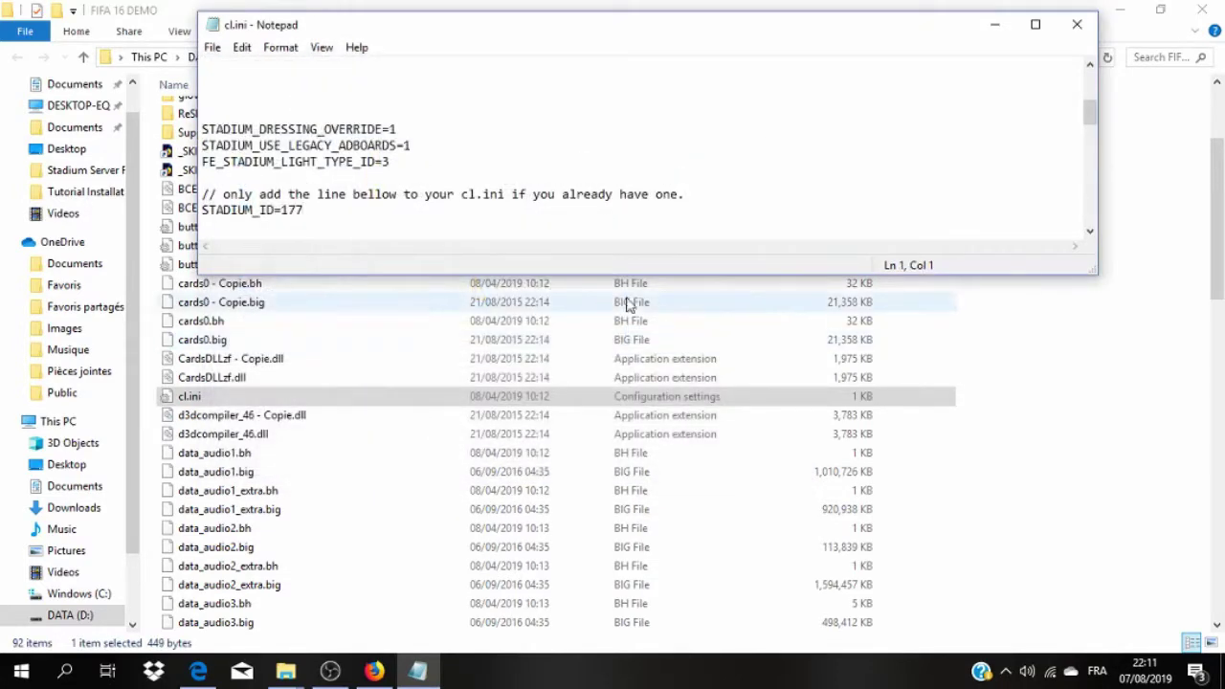
{"action": "left_click", "coordinate": [1069, 31]}
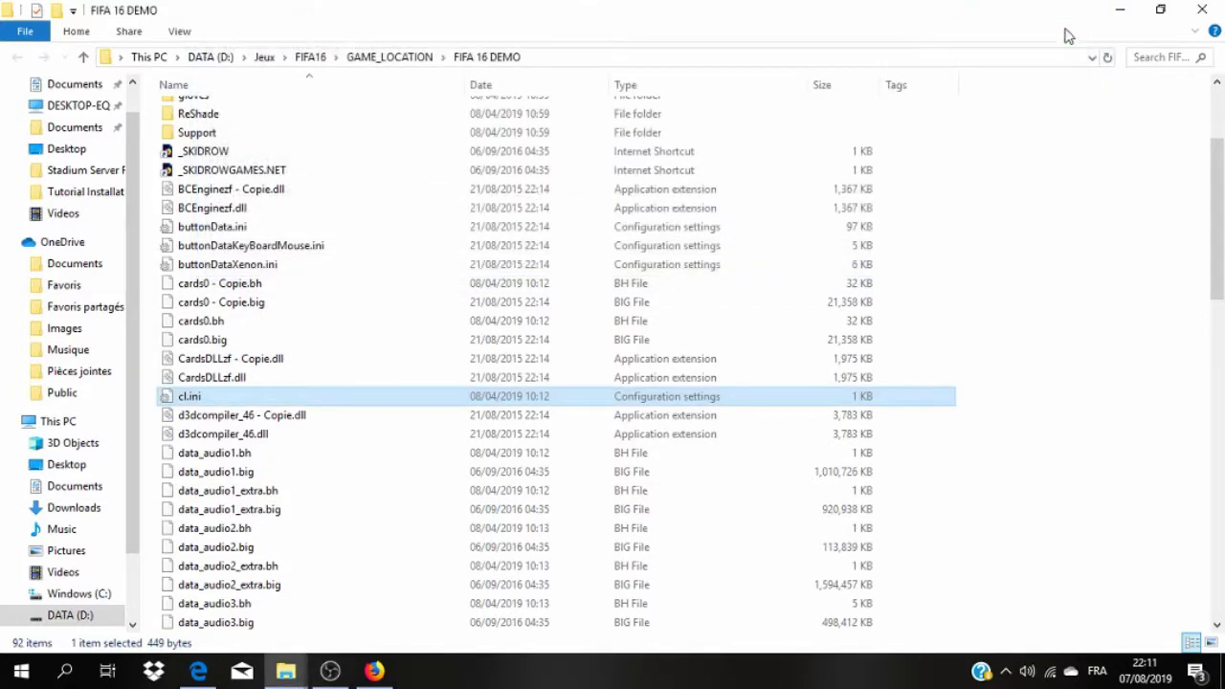
Check the Readme's data folder instructions and copy the data folder from the package's Game folder
{"action": "mouse_move", "coordinate": [198, 670]}
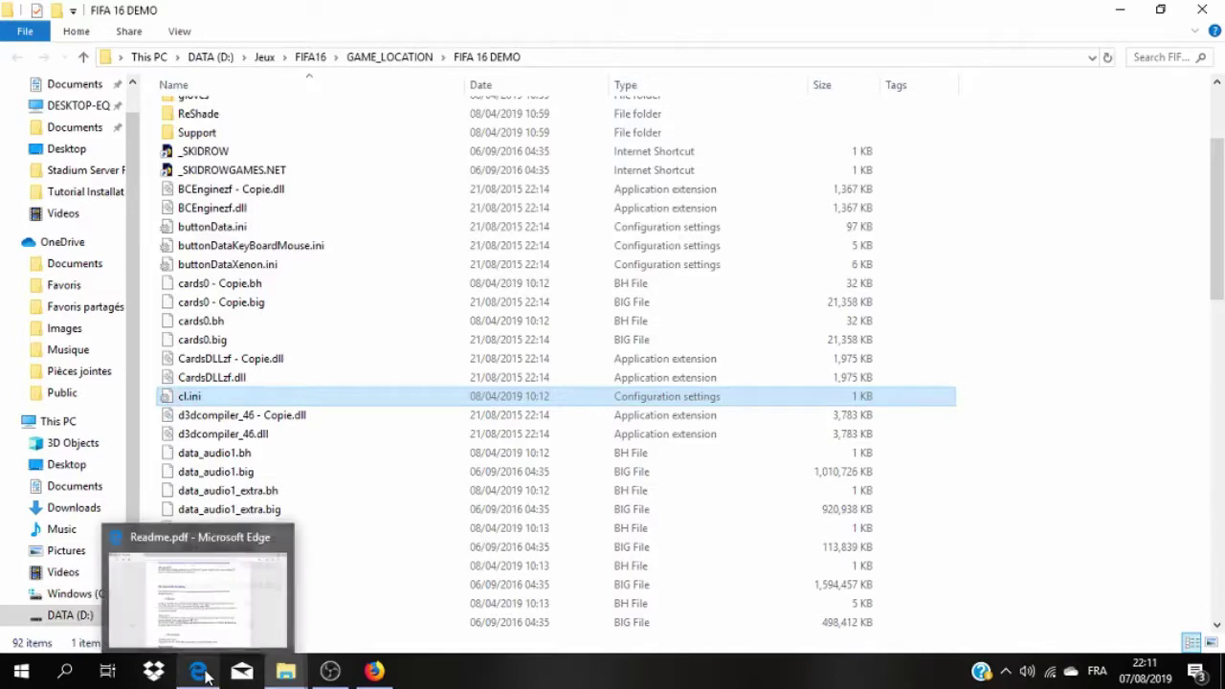
{"action": "left_click", "coordinate": [234, 627]}
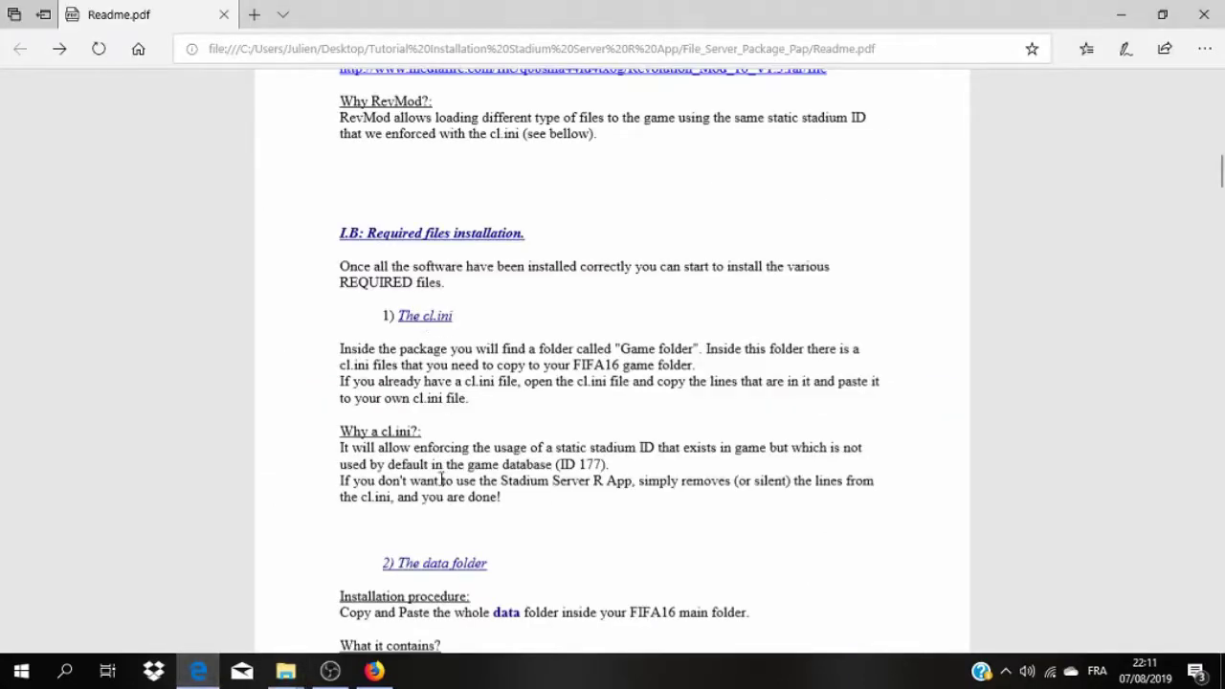
{"action": "scroll", "coordinate": [441, 481], "scroll_direction": "down", "scroll_amount": 2}
{"action": "scroll", "coordinate": [424, 478], "scroll_direction": "down", "scroll_amount": 4}
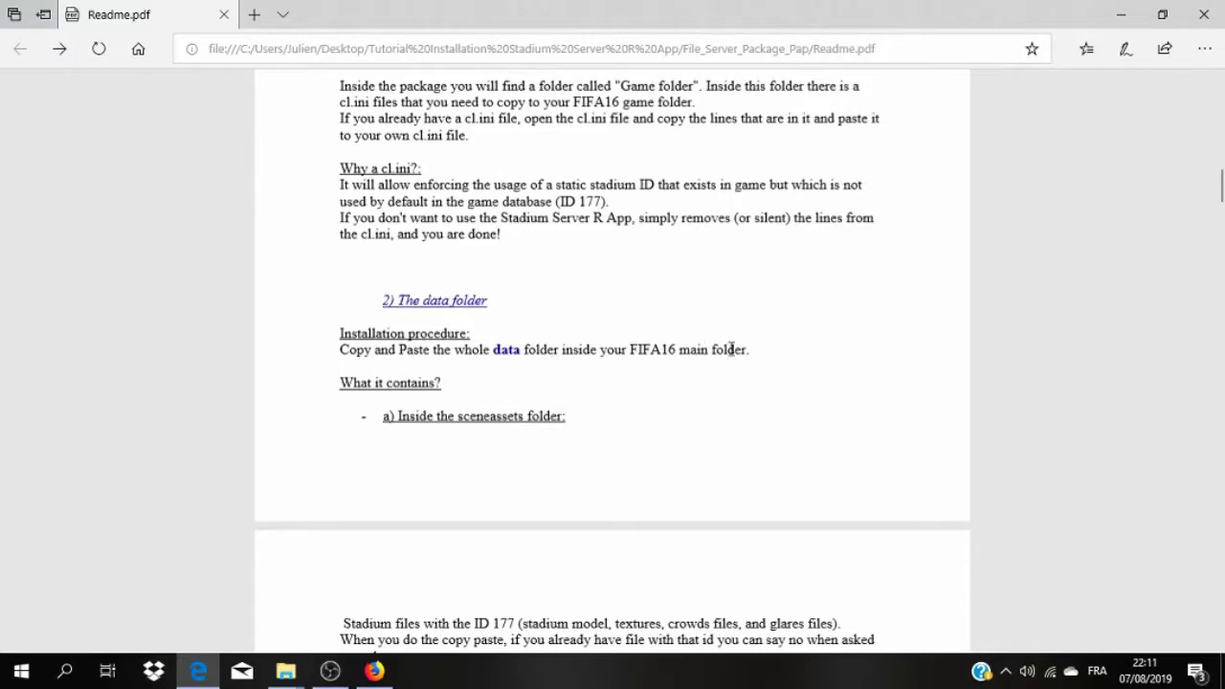
{"action": "mouse_move", "coordinate": [285, 669]}
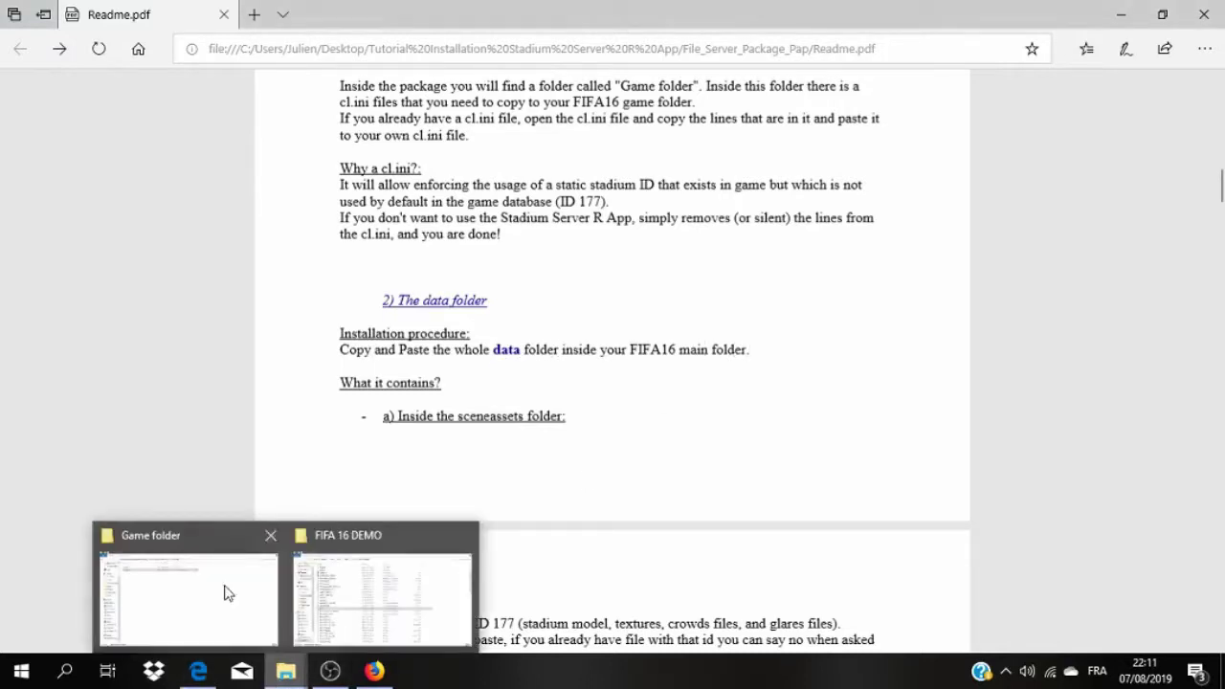
{"action": "left_click", "coordinate": [196, 536]}
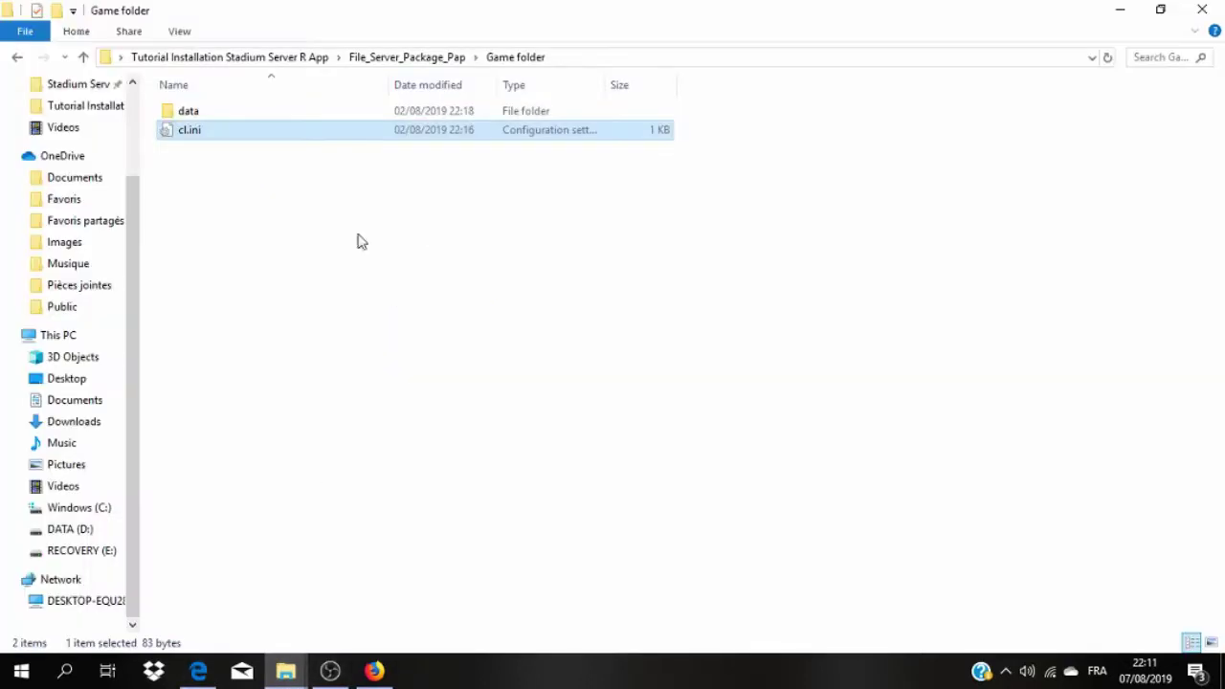
{"action": "left_click", "coordinate": [227, 117]}
{"action": "right_click", "coordinate": [227, 117]}
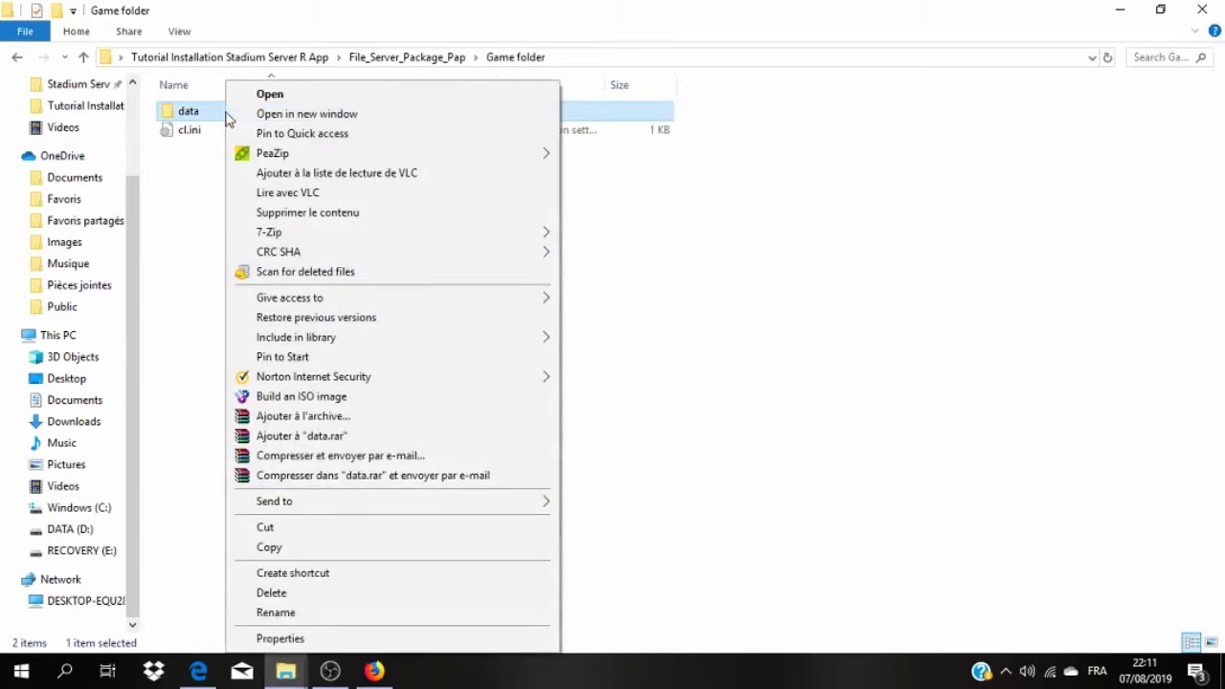
{"action": "left_click", "coordinate": [299, 547]}
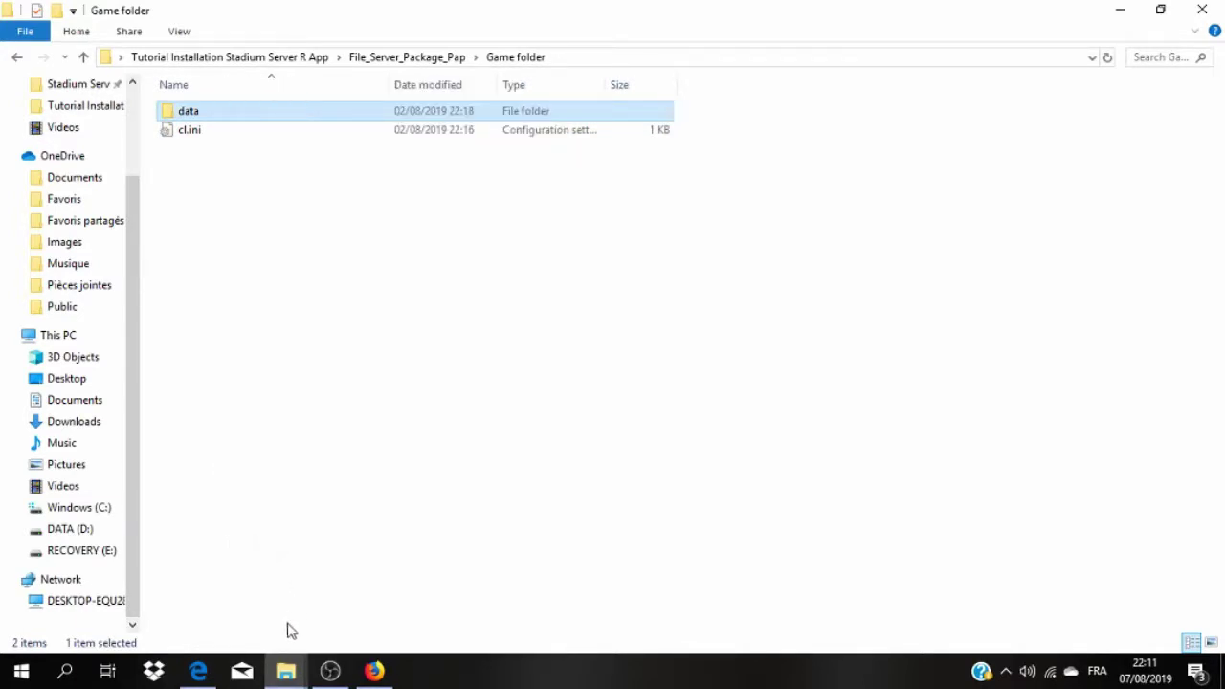
Paste the data folder into the FIFA 16 DEMO game folder, replacing the files with the same names
{"action": "mouse_move", "coordinate": [285, 670]}
{"action": "left_click", "coordinate": [375, 535]}
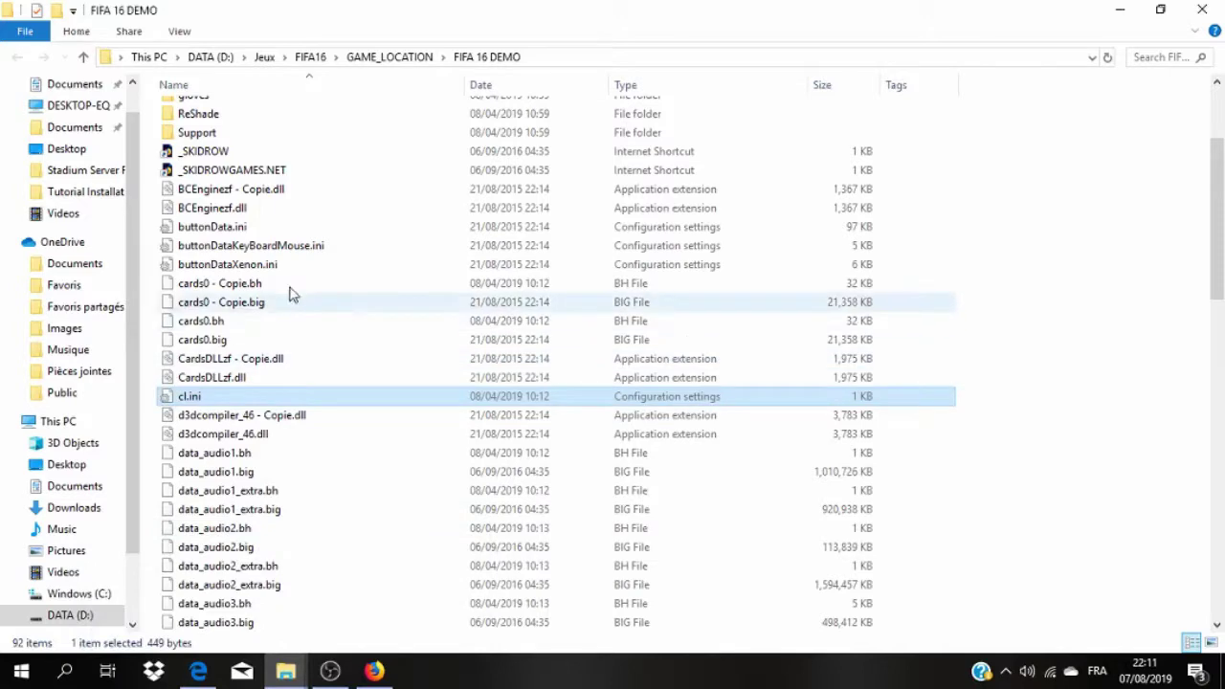
{"action": "scroll", "coordinate": [293, 292], "scroll_direction": "up", "scroll_amount": 3}
{"action": "right_click", "coordinate": [1126, 293]}
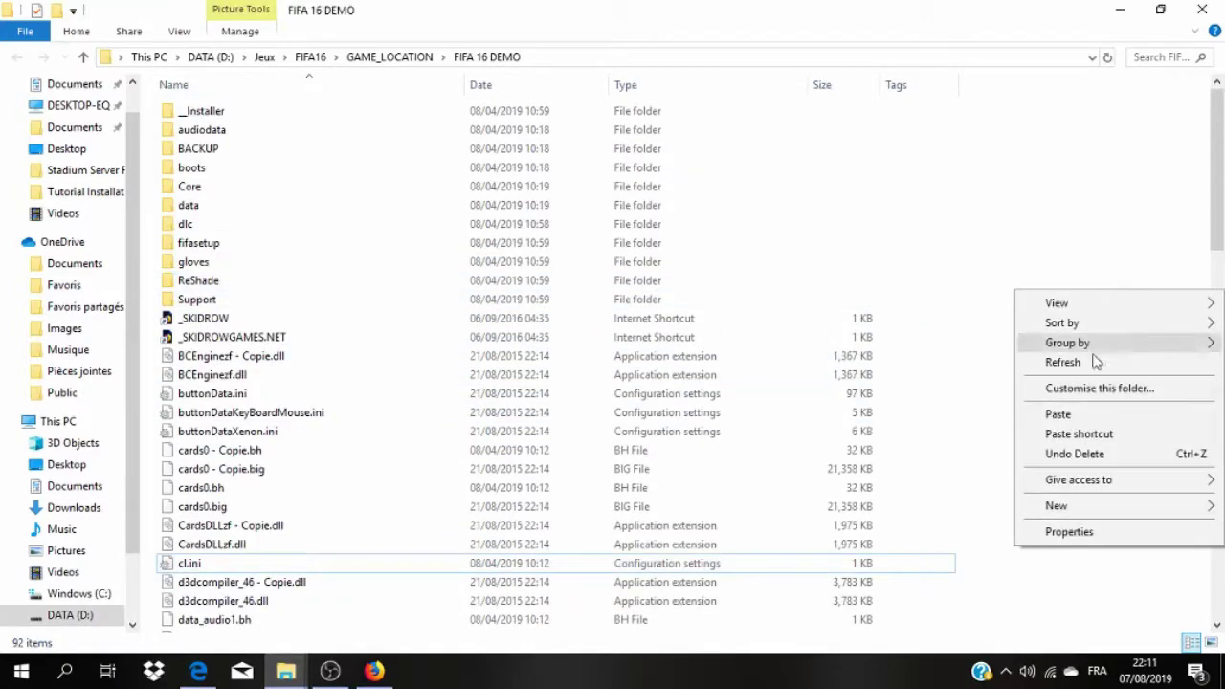
{"action": "left_click", "coordinate": [1070, 417]}
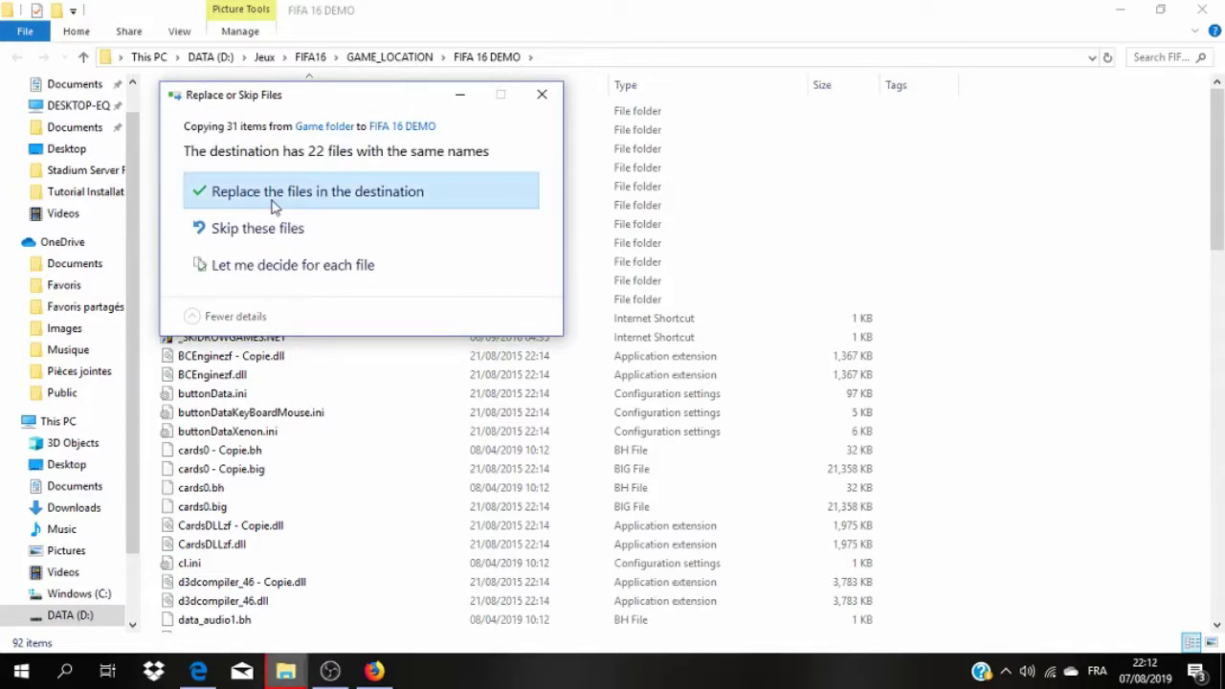
{"action": "left_click", "coordinate": [274, 194]}
{"action": "left_click", "coordinate": [275, 206]}
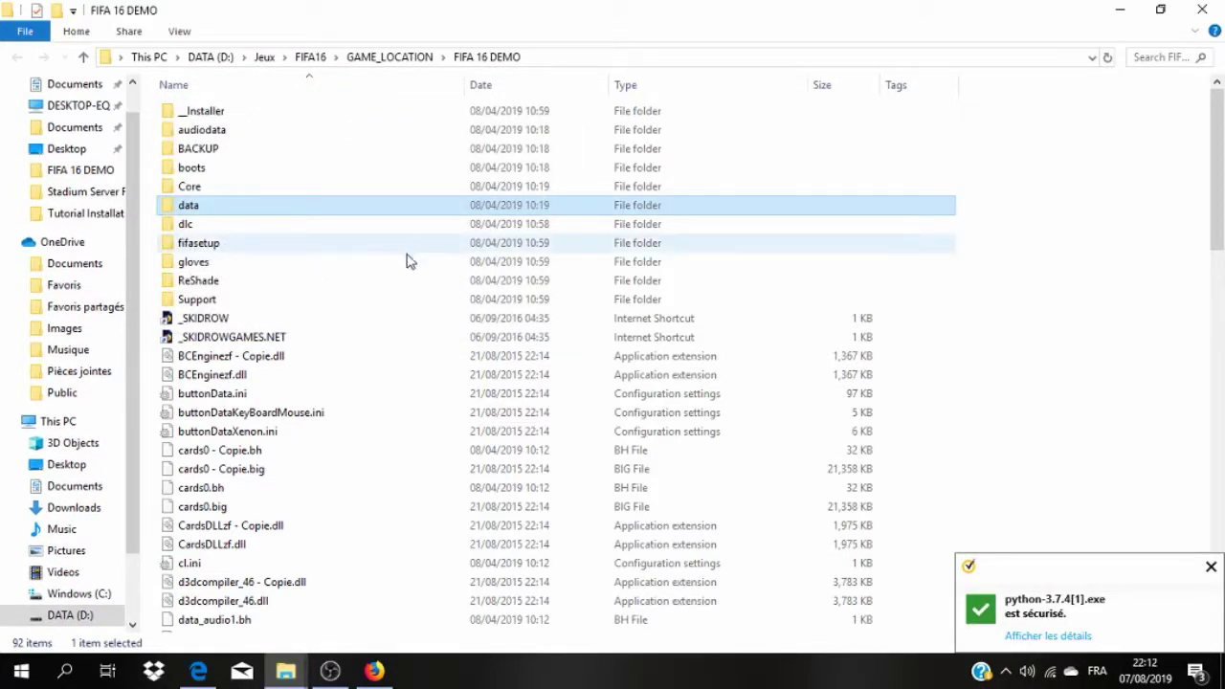
Read the Readme's notes on the data folder contents and its instructions for regenerating the BH files with CM16
{"action": "mouse_move", "coordinate": [283, 666]}
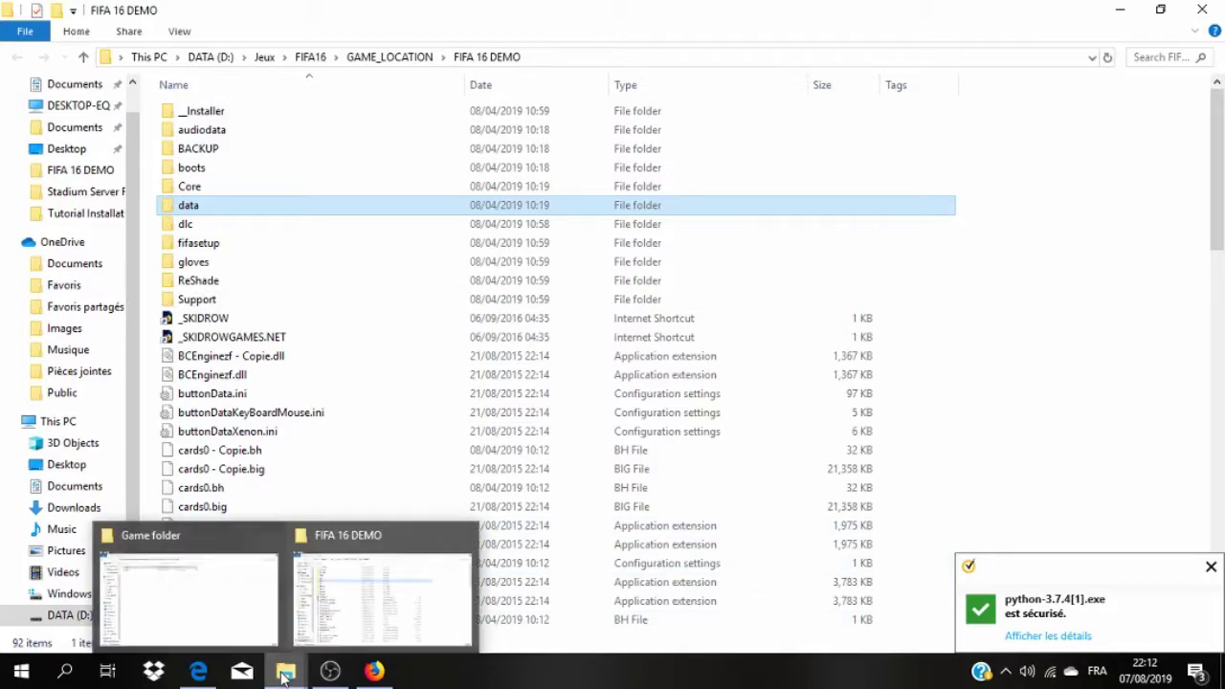
{"action": "mouse_move", "coordinate": [194, 555]}
{"action": "left_click", "coordinate": [197, 671]}
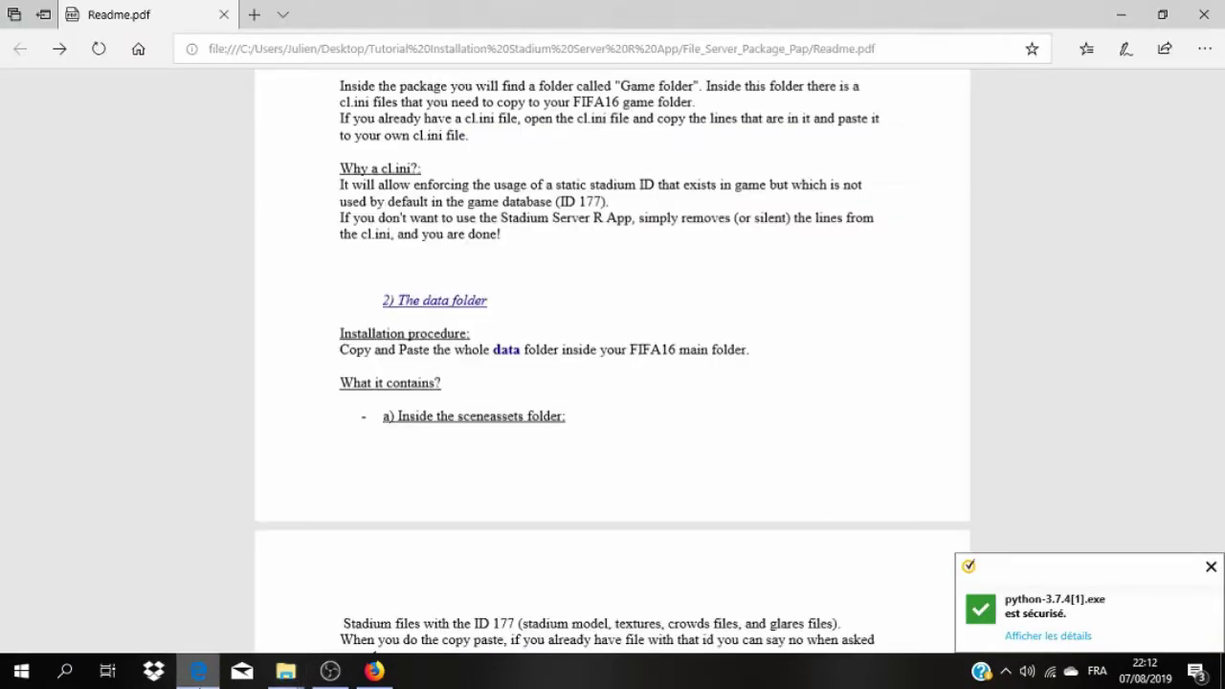
{"action": "scroll", "coordinate": [498, 345], "scroll_direction": "down", "scroll_amount": 3}
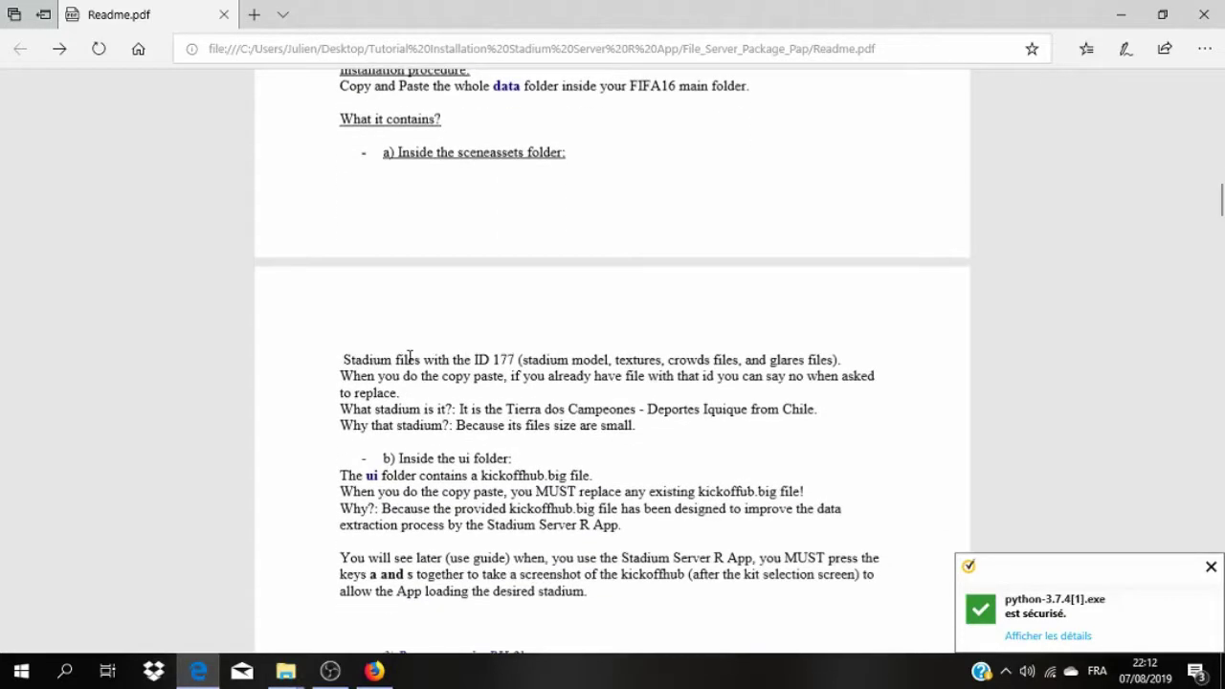
{"action": "scroll", "coordinate": [379, 380], "scroll_direction": "down", "scroll_amount": 3}
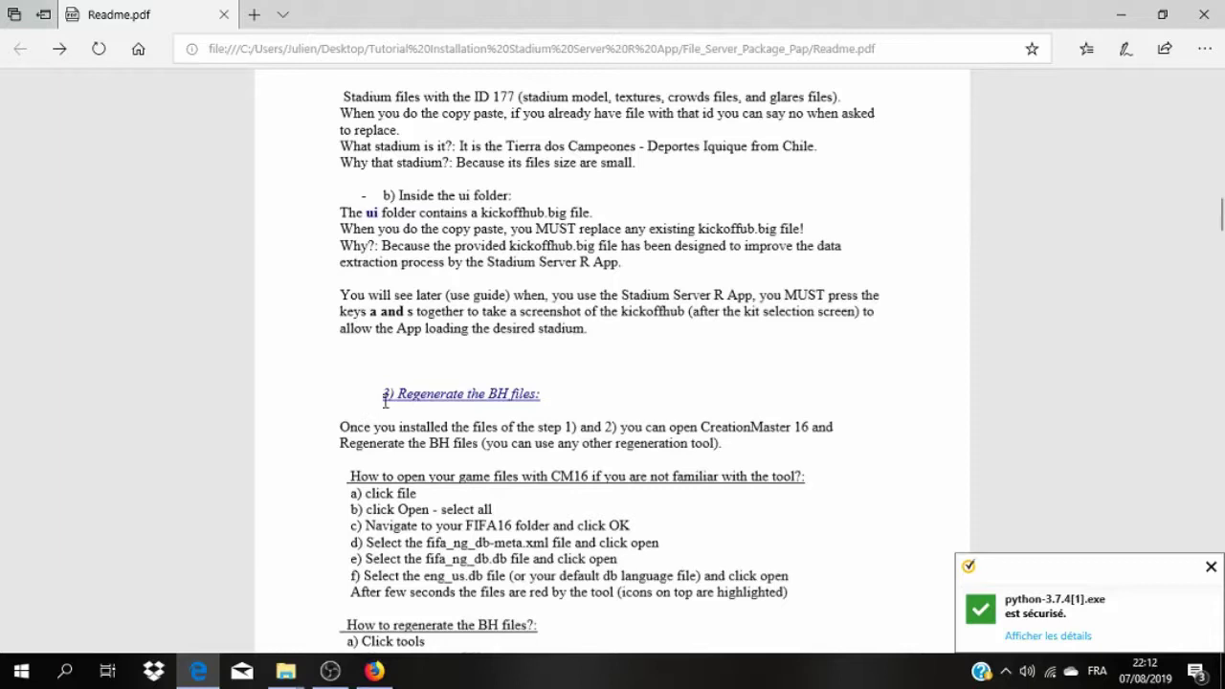
{"action": "scroll", "coordinate": [356, 532], "scroll_direction": "down", "scroll_amount": 1}
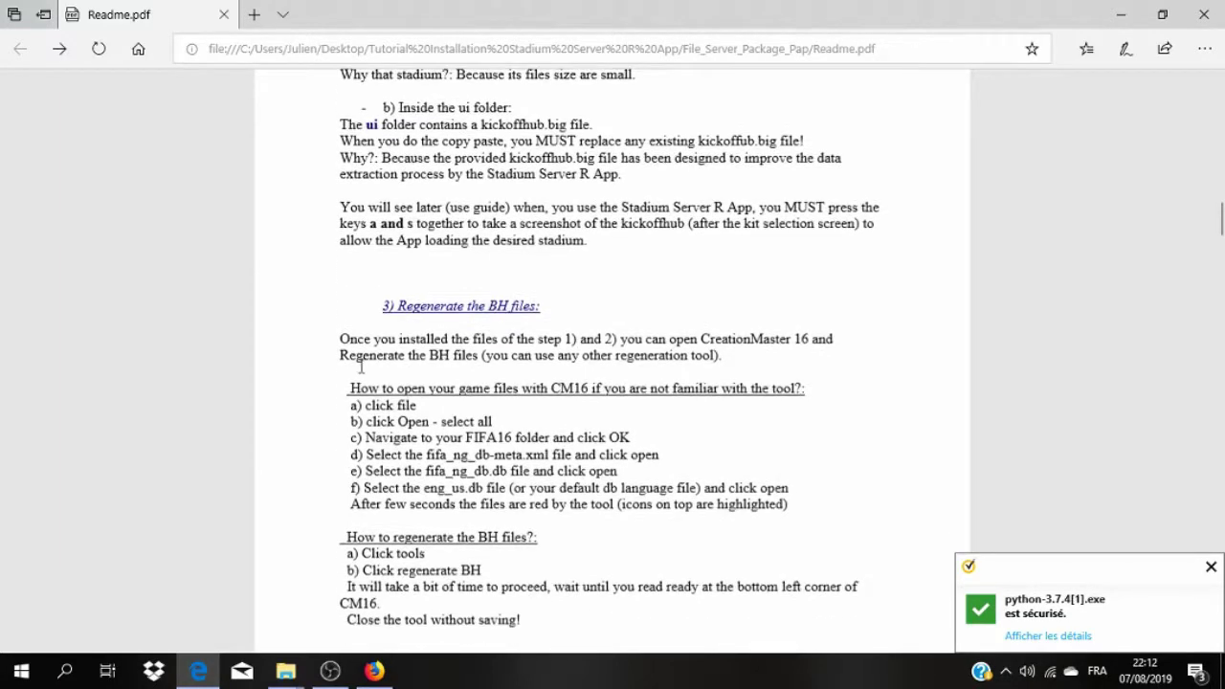
{"action": "left_click_drag", "start_coordinate": [337, 339], "coordinate": [723, 356]}
{"action": "scroll", "coordinate": [719, 357], "scroll_direction": "down", "scroll_amount": 2}
{"action": "scroll", "coordinate": [719, 357], "scroll_direction": "down", "scroll_amount": 1}
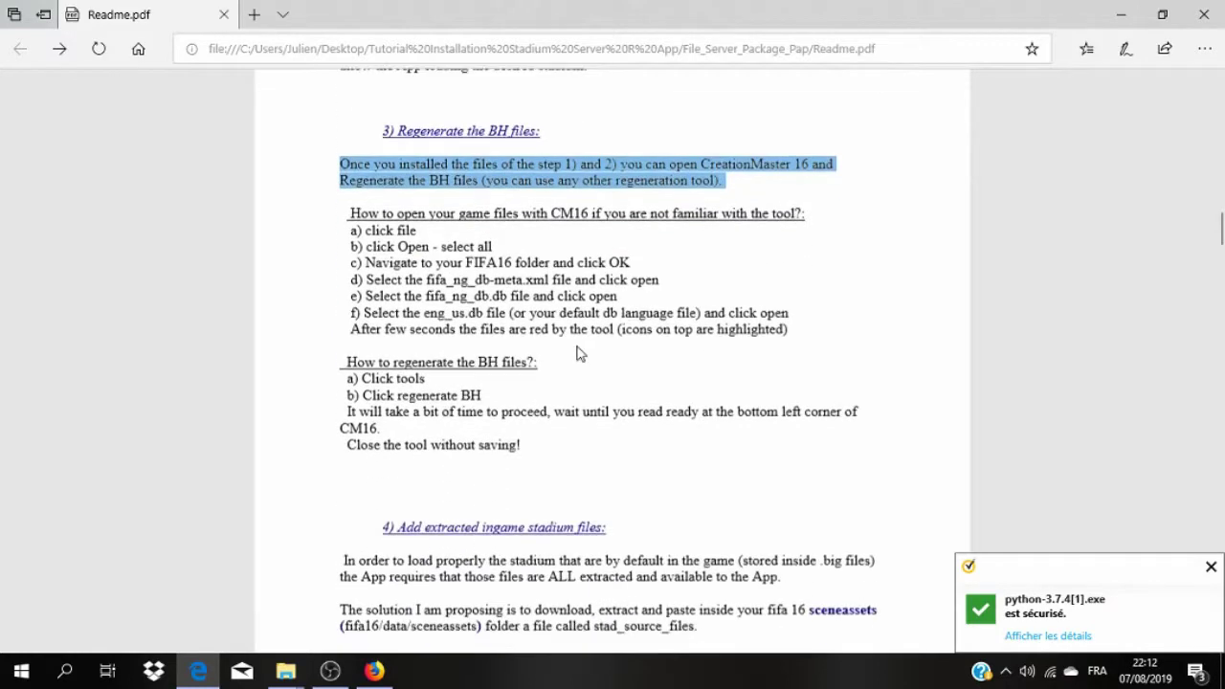
{"action": "left_click", "coordinate": [579, 354]}
{"action": "left_click_drag", "start_coordinate": [350, 214], "coordinate": [793, 337]}
Launch Creation Master 16 from the CM 16 shortcut in the Tutorial Installation Stadium Server R App folder
{"action": "mouse_move", "coordinate": [286, 670]}
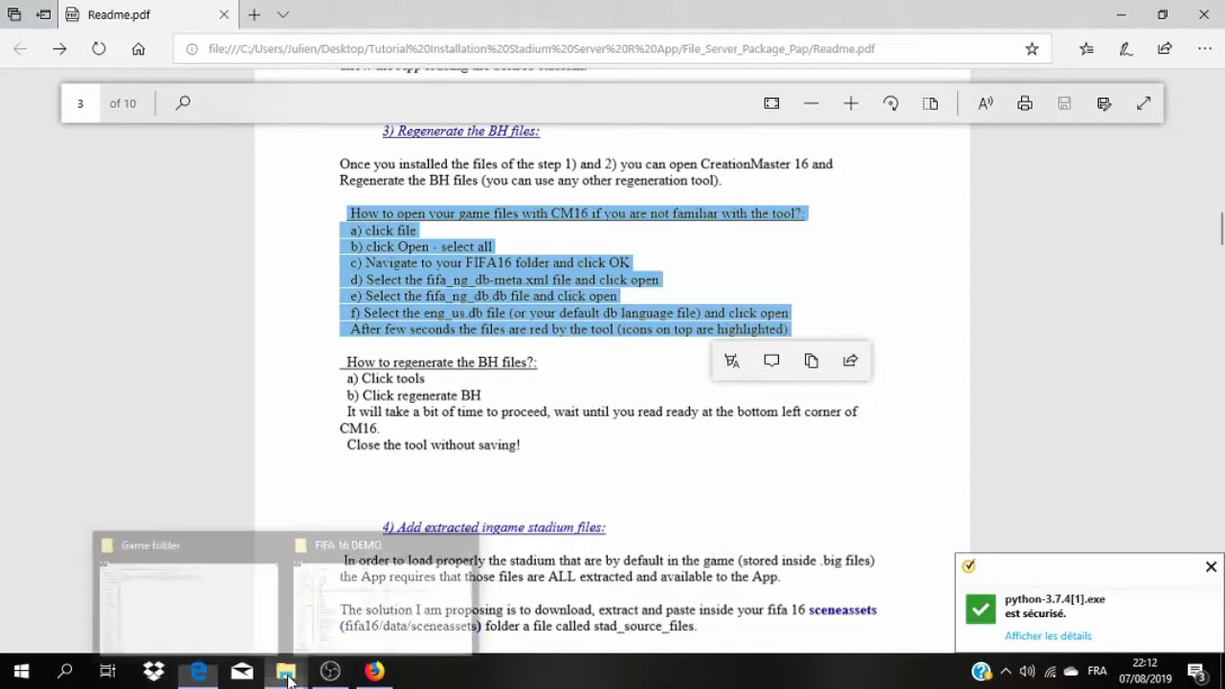
{"action": "left_click", "coordinate": [186, 546]}
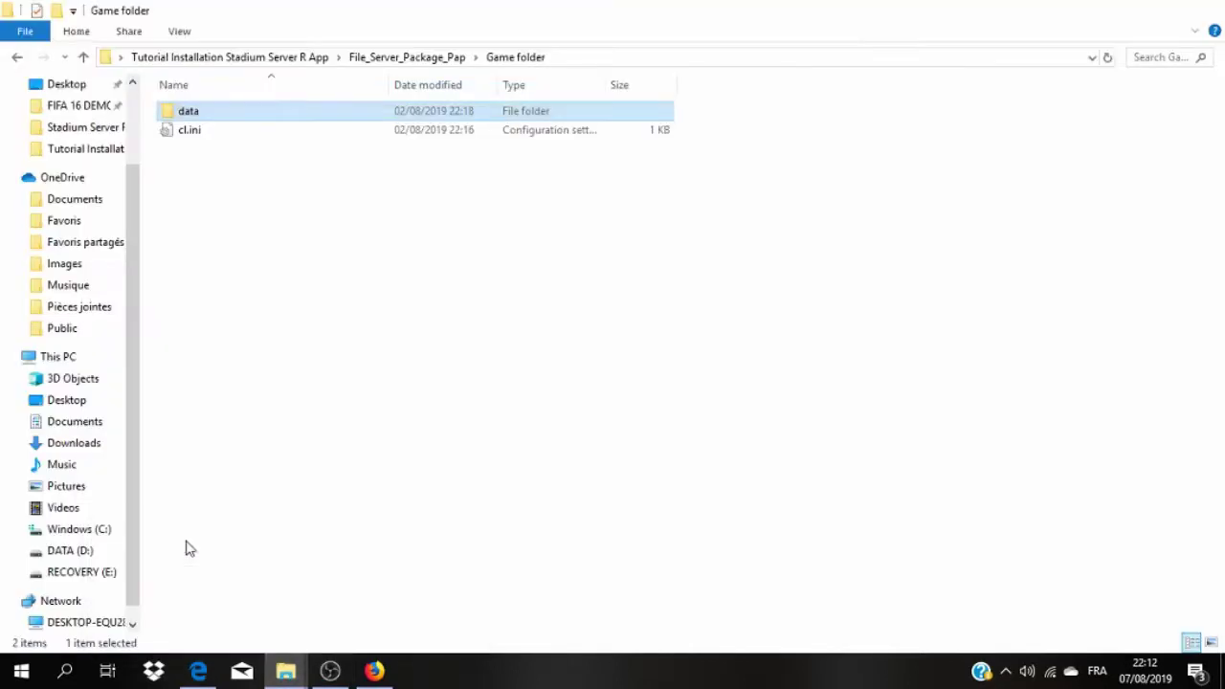
{"action": "left_click", "coordinate": [255, 60]}
{"action": "left_click", "coordinate": [203, 133]}
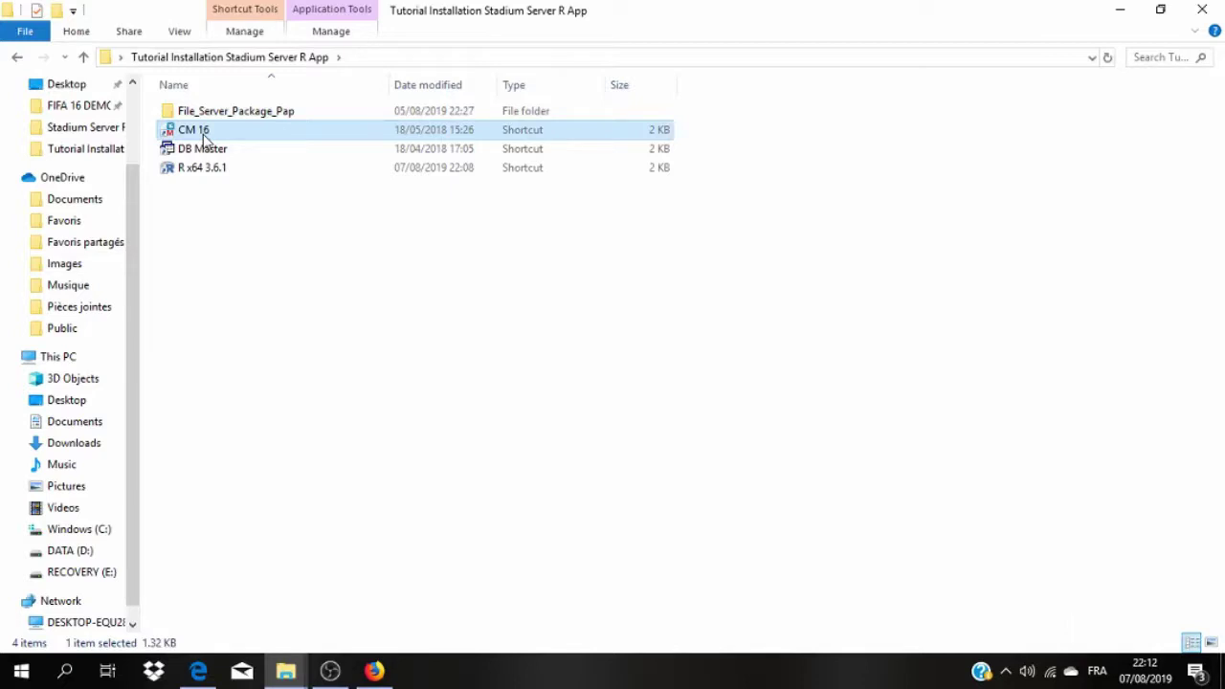
{"action": "double_click", "coordinate": [203, 139]}
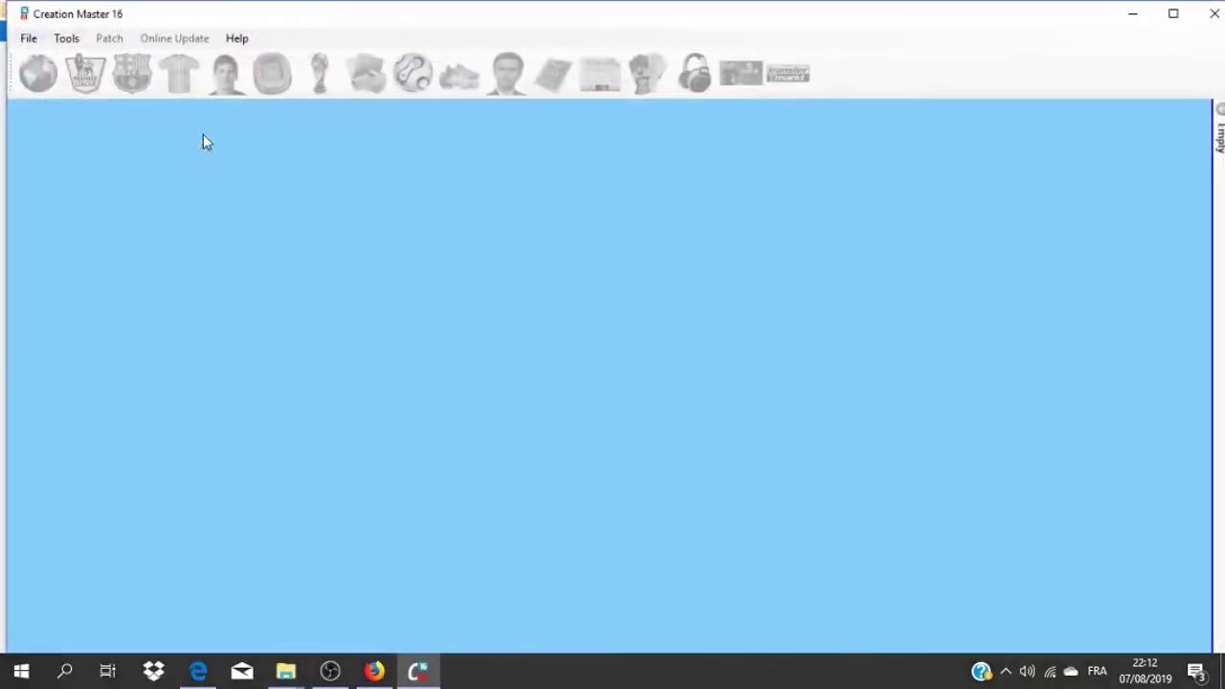
Start opening the game files with Open - Select all and expand DATA (D:) under This PC to find the root folder
{"action": "left_click", "coordinate": [28, 42]}
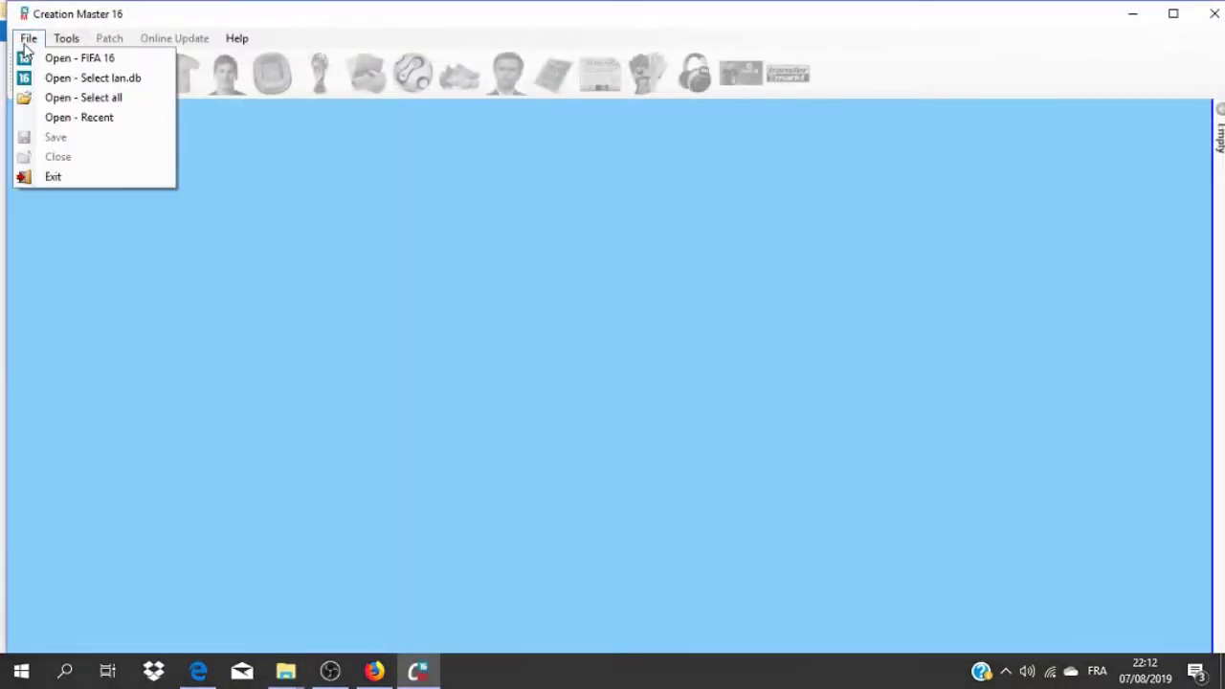
{"action": "left_click", "coordinate": [41, 100]}
{"action": "scroll", "coordinate": [579, 345], "scroll_direction": "down", "scroll_amount": 5}
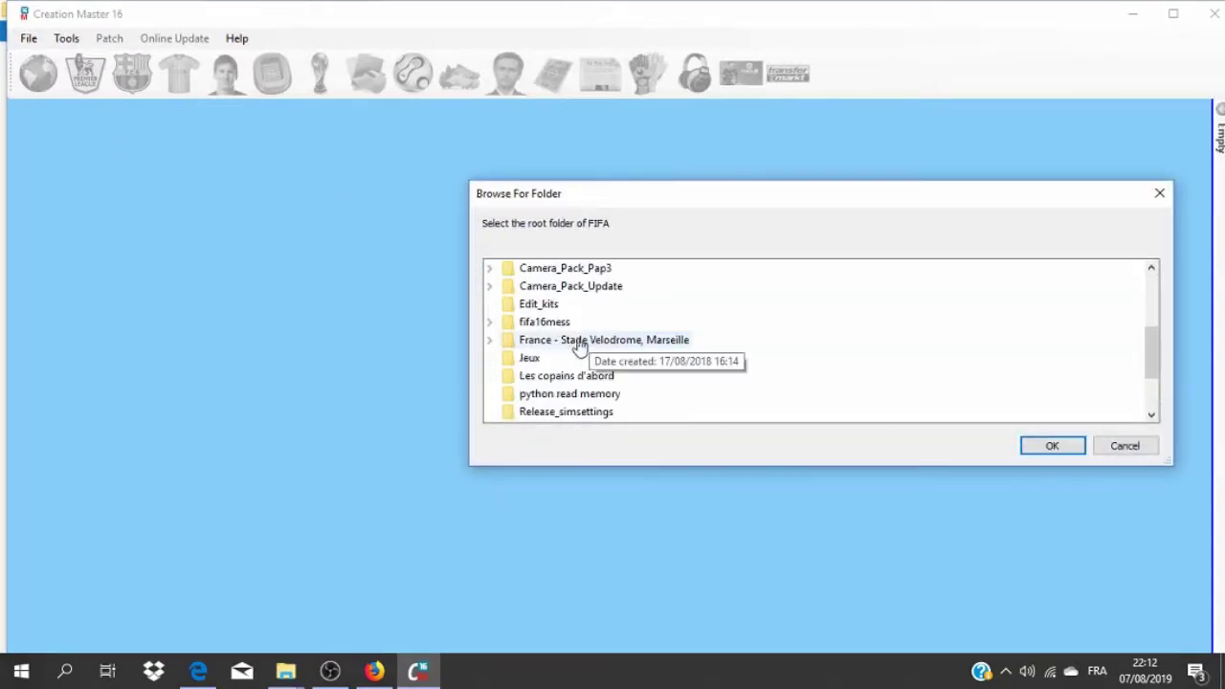
{"action": "scroll", "coordinate": [575, 346], "scroll_direction": "up", "scroll_amount": 4}
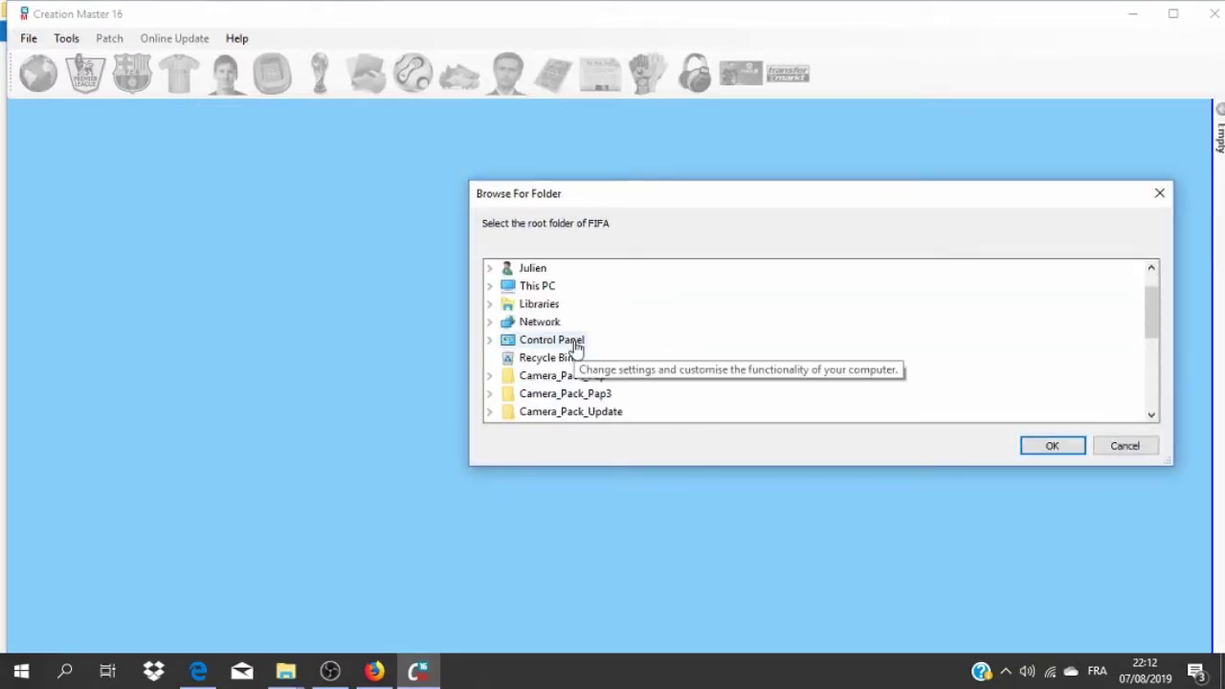
{"action": "double_click", "coordinate": [542, 286]}
{"action": "scroll", "coordinate": [574, 330], "scroll_direction": "down", "scroll_amount": 1}
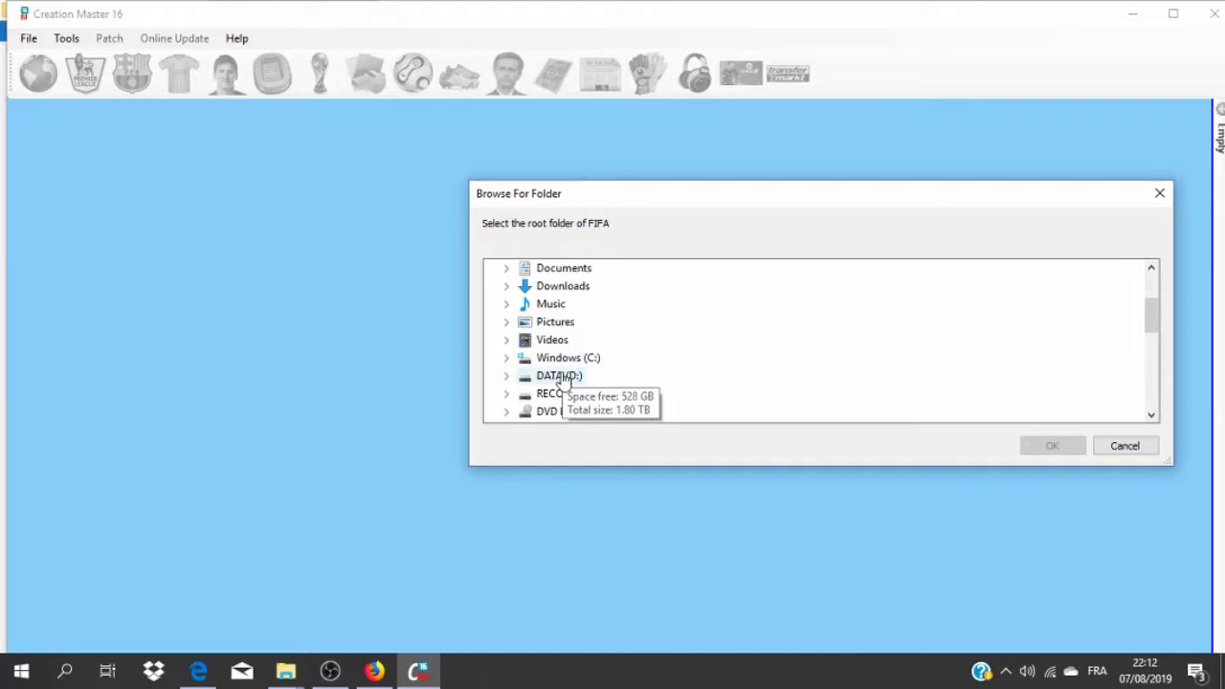
{"action": "double_click", "coordinate": [561, 377]}
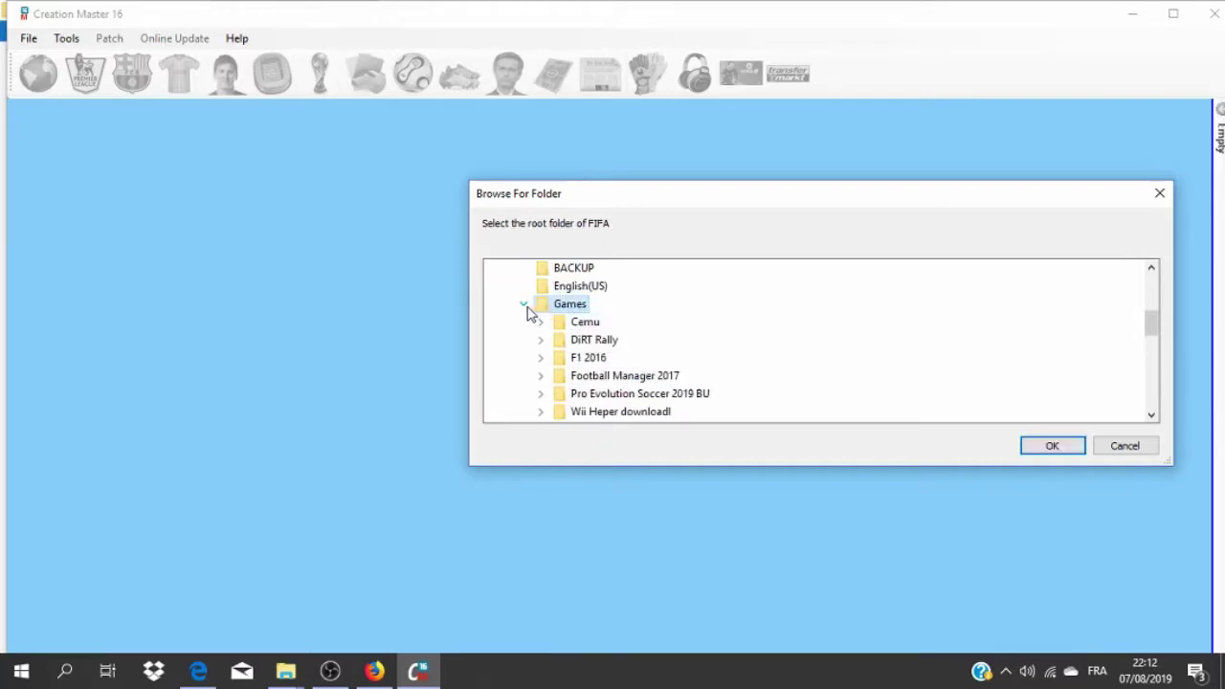
Choose the FIFA 16 DEMO folder in Jeux, FIFA16, GAME_LOCATION as the root folder of FIFA
{"action": "left_click", "coordinate": [524, 304]}
{"action": "double_click", "coordinate": [563, 324]}
{"action": "scroll", "coordinate": [566, 335], "scroll_direction": "down", "scroll_amount": 1}
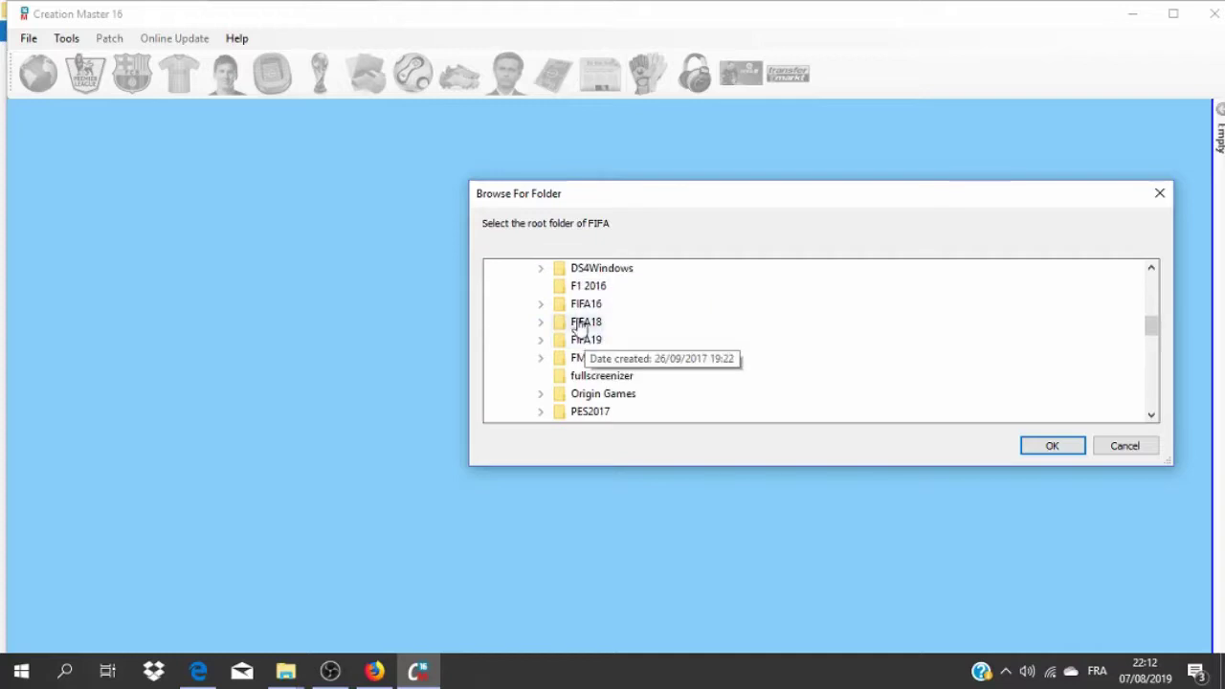
{"action": "double_click", "coordinate": [577, 308]}
{"action": "double_click", "coordinate": [627, 377]}
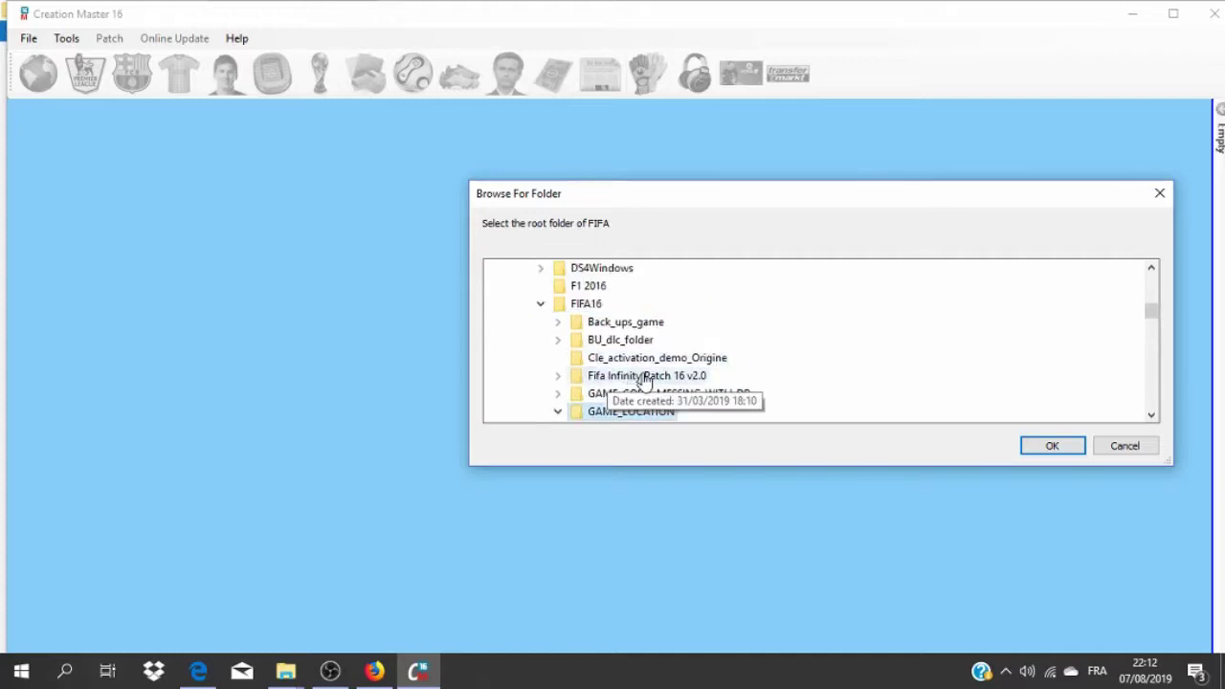
{"action": "left_click", "coordinate": [641, 378]}
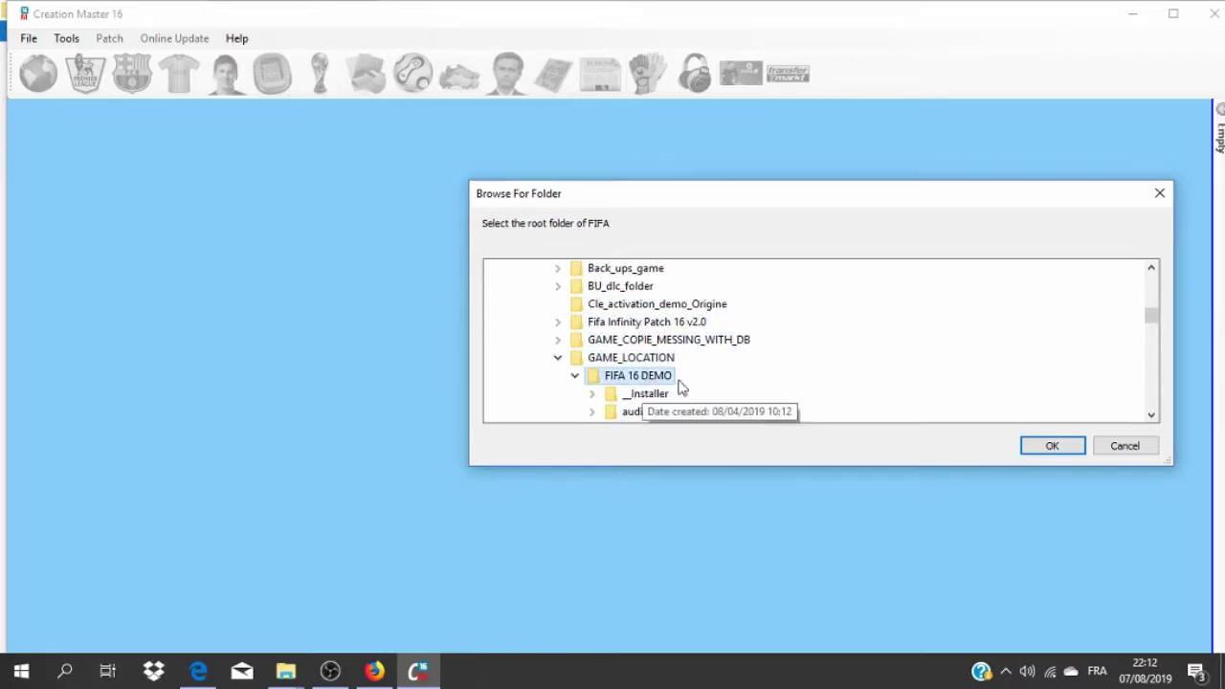
{"action": "left_click", "coordinate": [1035, 447]}
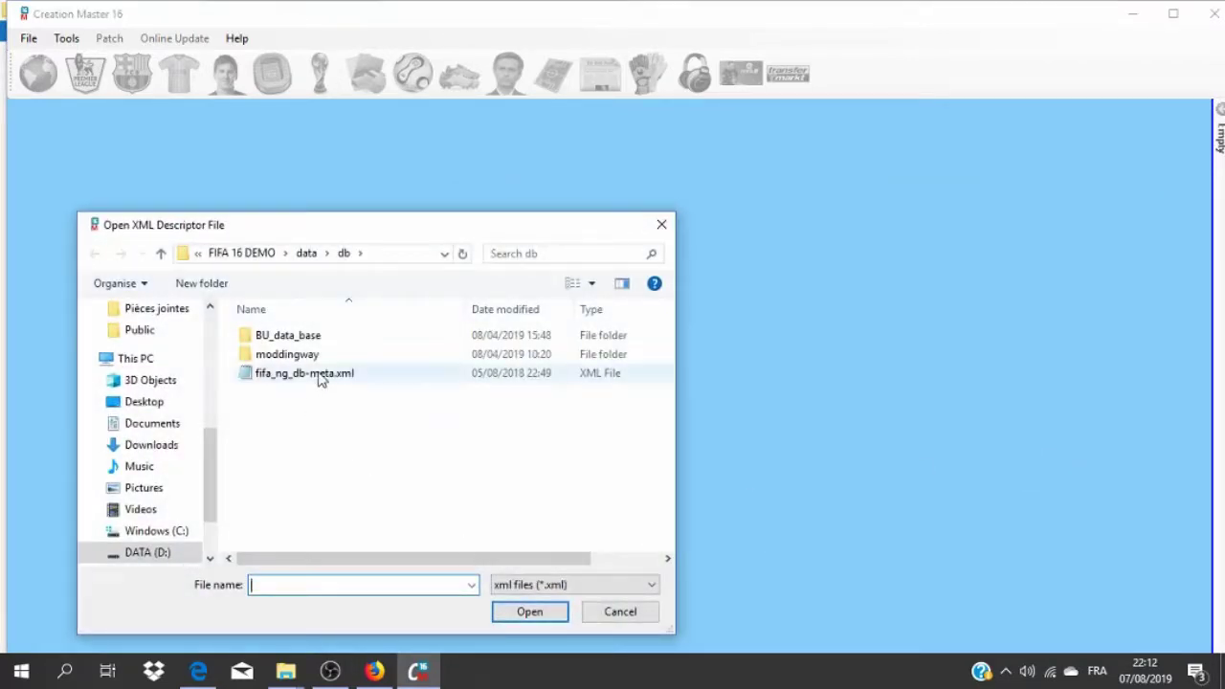
Load fifa_ng_db-meta.xml as the XML descriptor, fifa_ng_db.db as the database and eng_us.db as the language database
{"action": "left_click", "coordinate": [321, 379]}
{"action": "left_click", "coordinate": [528, 610]}
{"action": "left_click", "coordinate": [263, 375]}
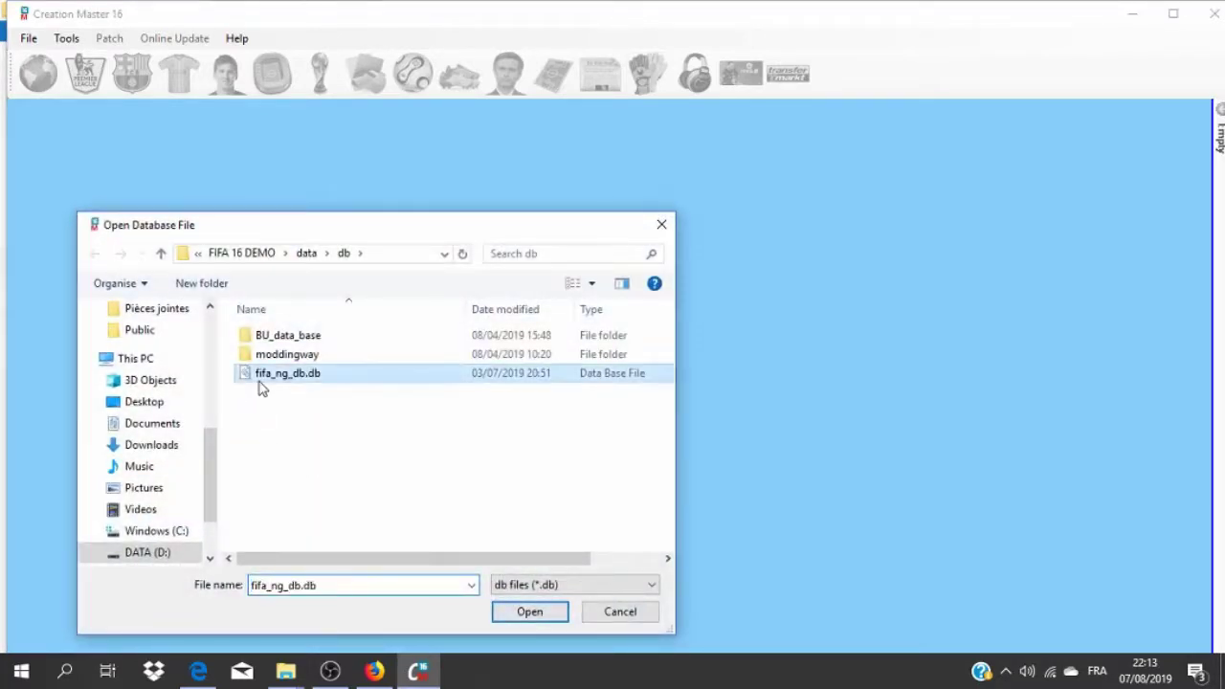
{"action": "left_click", "coordinate": [528, 610]}
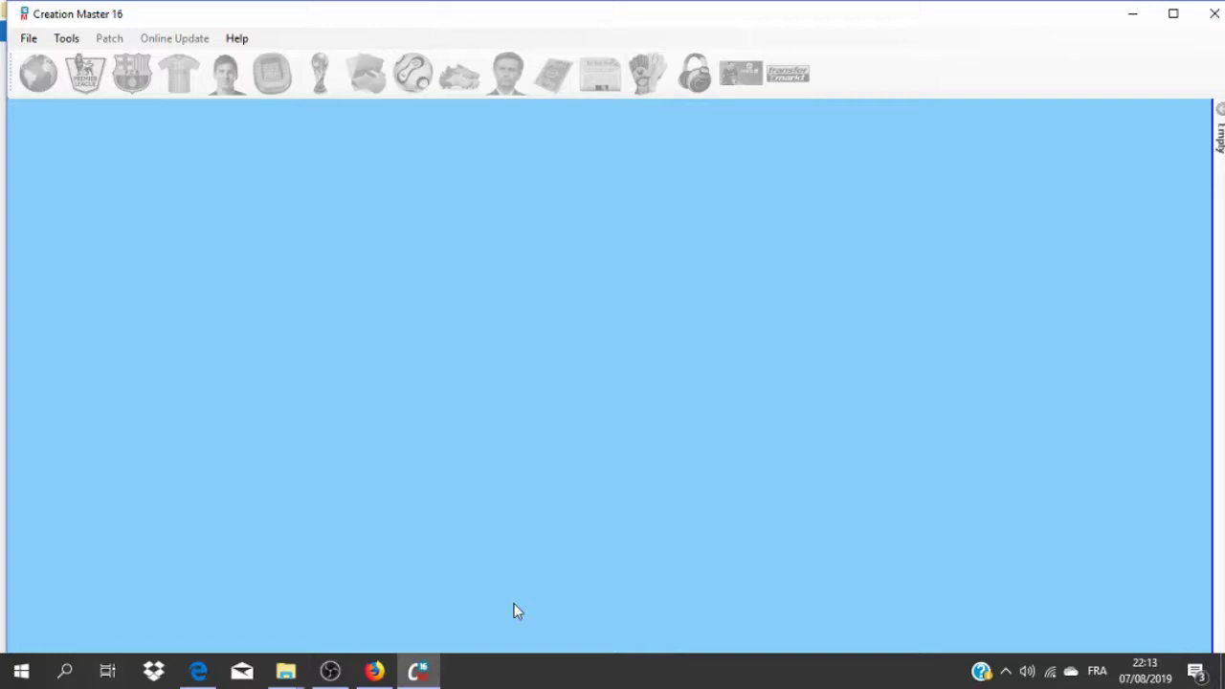
{"action": "scroll", "coordinate": [421, 462], "scroll_direction": "down", "scroll_amount": 3}
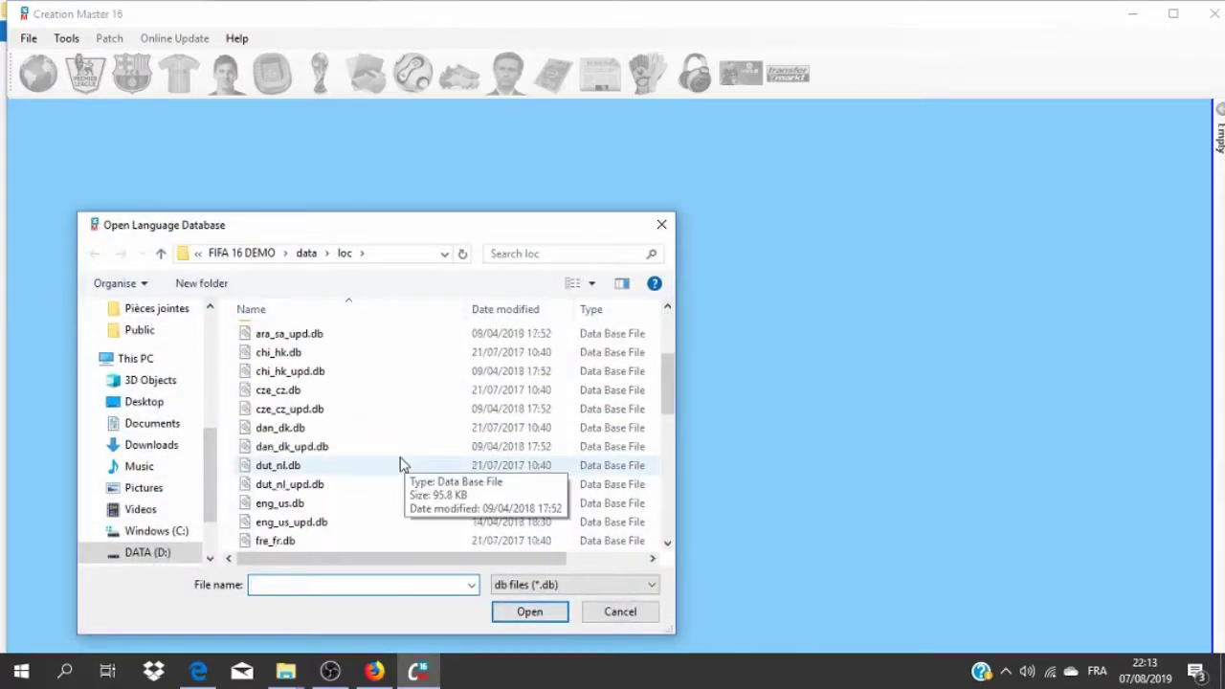
{"action": "left_click", "coordinate": [317, 502]}
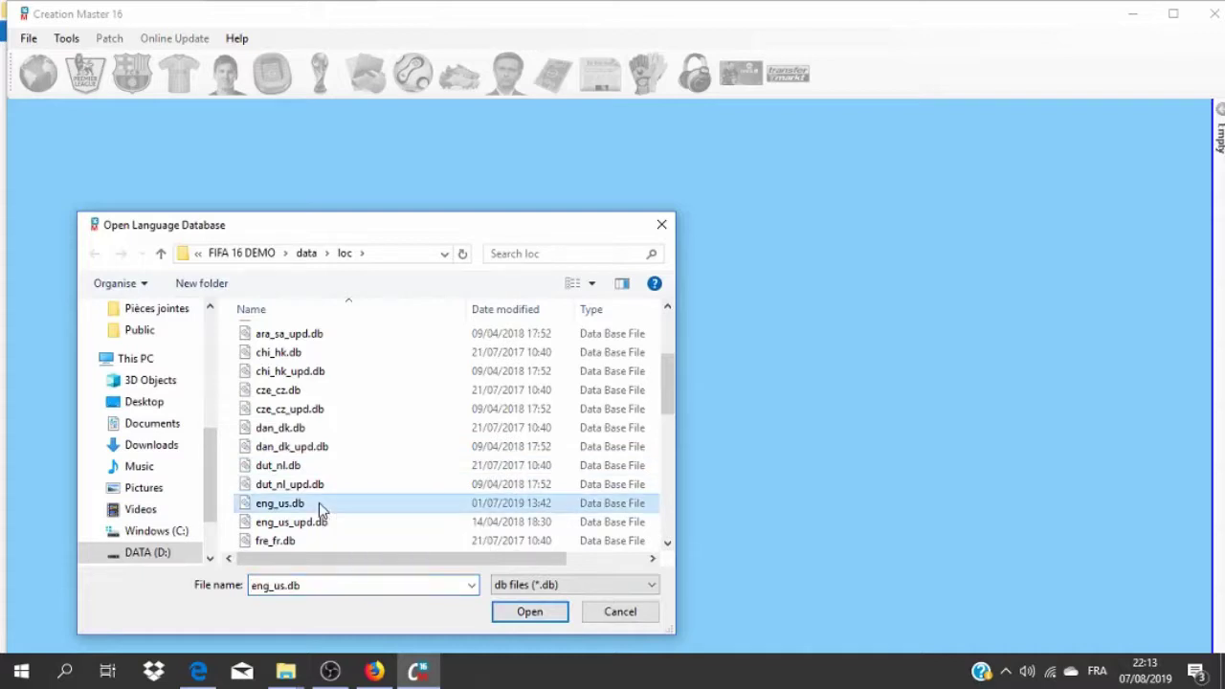
{"action": "left_click", "coordinate": [529, 611]}
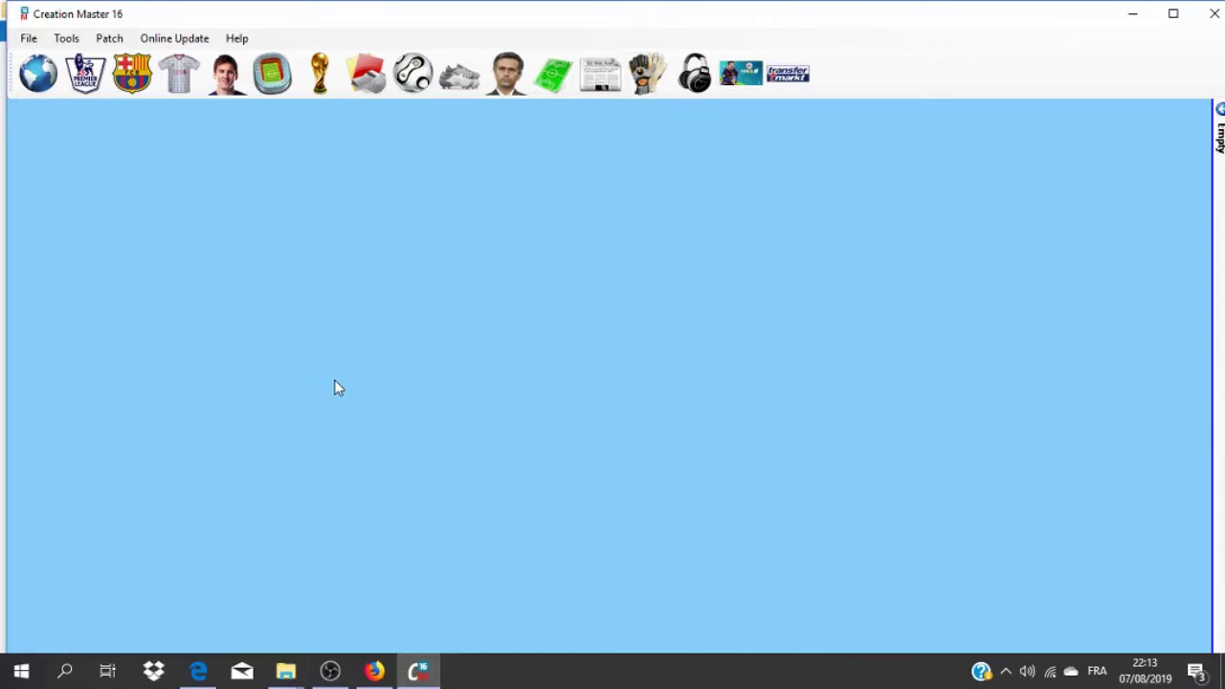
Regenerate the BH files in Creation Master 16 as described in the Readme, and close the tool without saving
{"action": "left_click", "coordinate": [199, 671]}
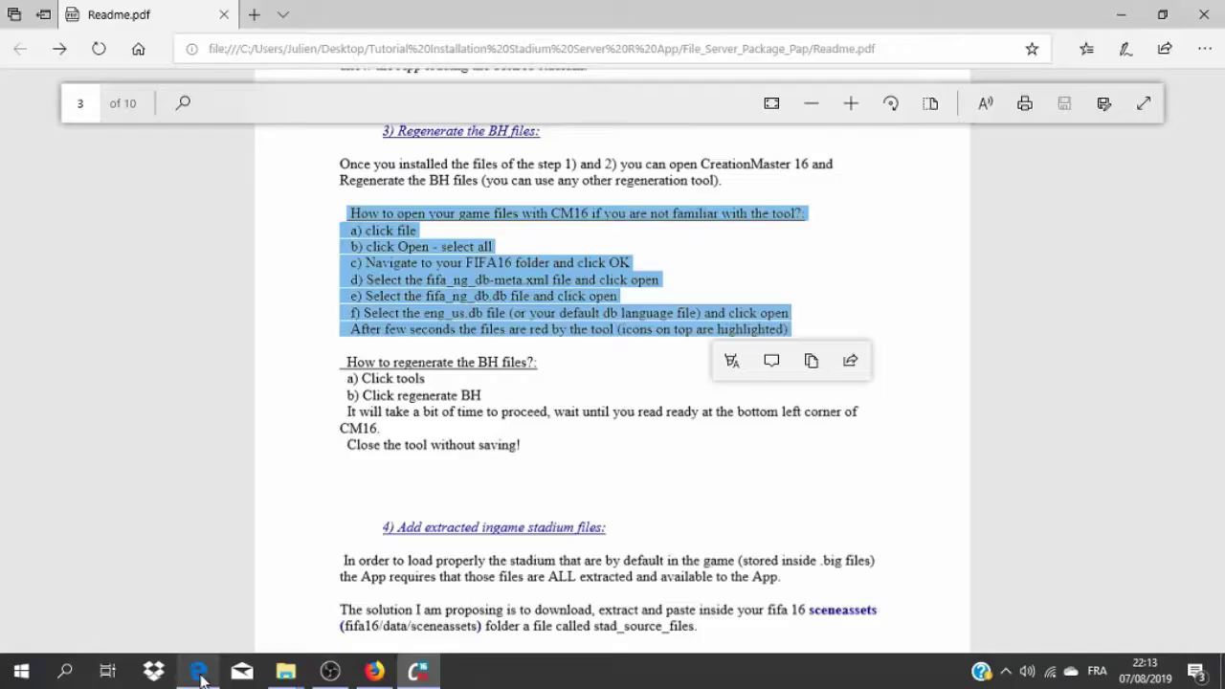
{"action": "left_click", "coordinate": [381, 268]}
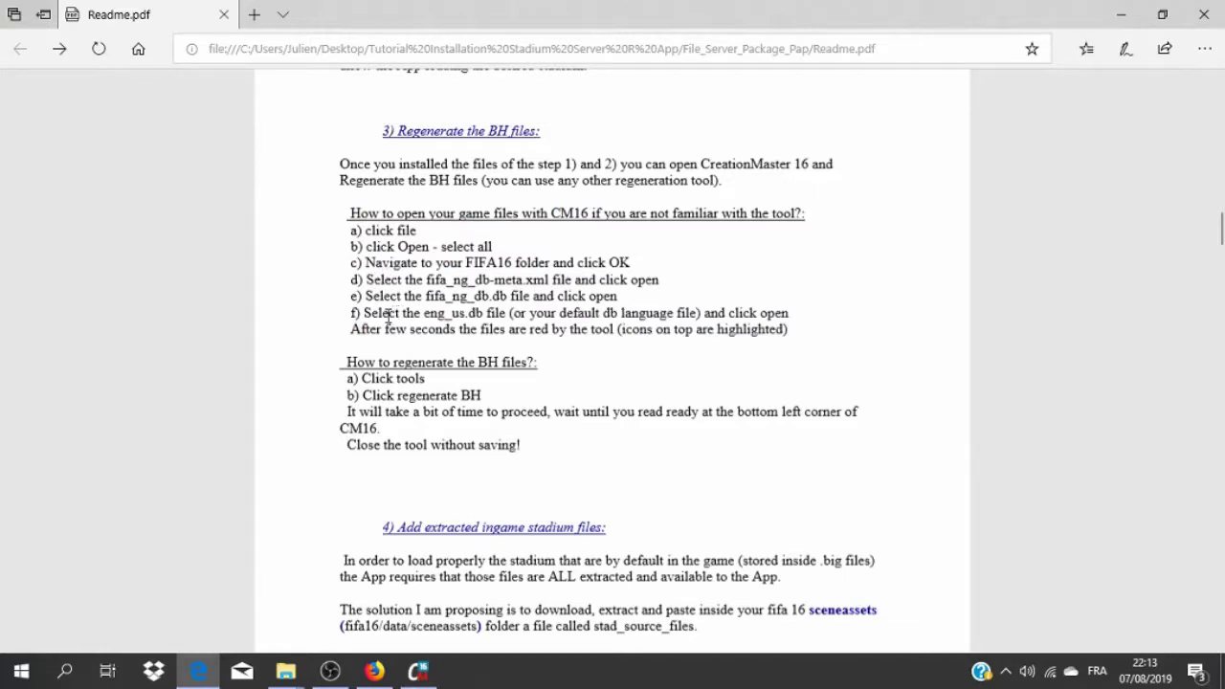
{"action": "left_click_drag", "start_coordinate": [342, 359], "coordinate": [541, 445]}
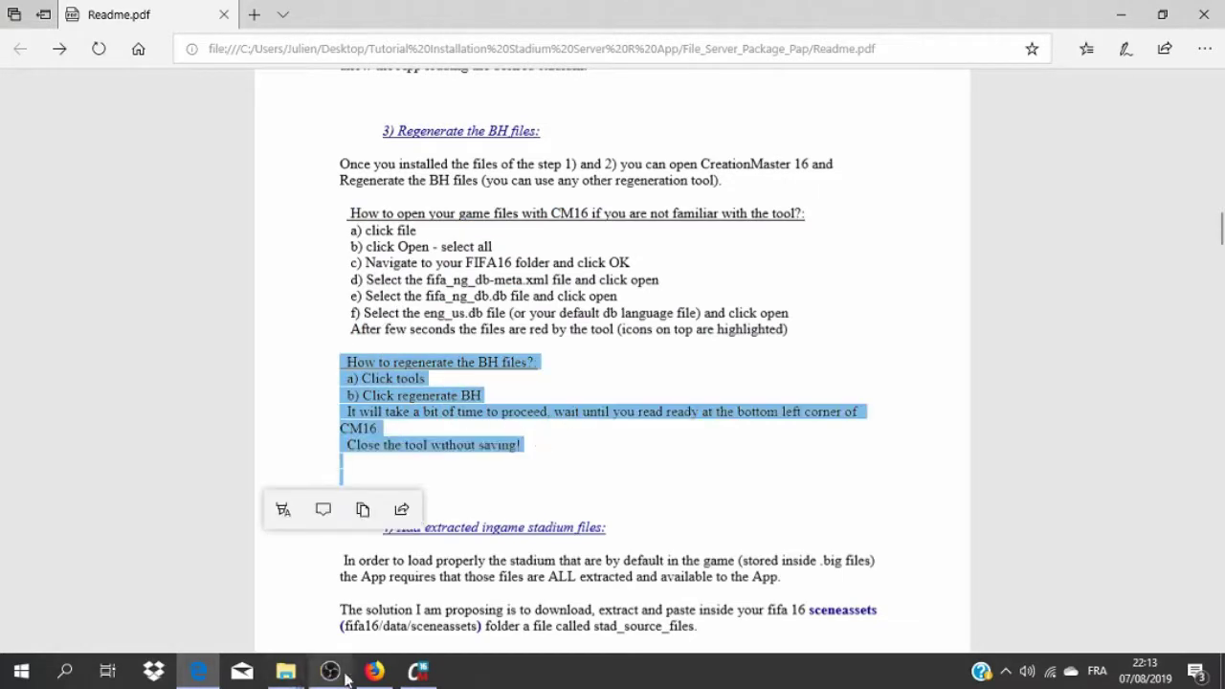
{"action": "left_click", "coordinate": [418, 671]}
{"action": "left_click", "coordinate": [61, 39]}
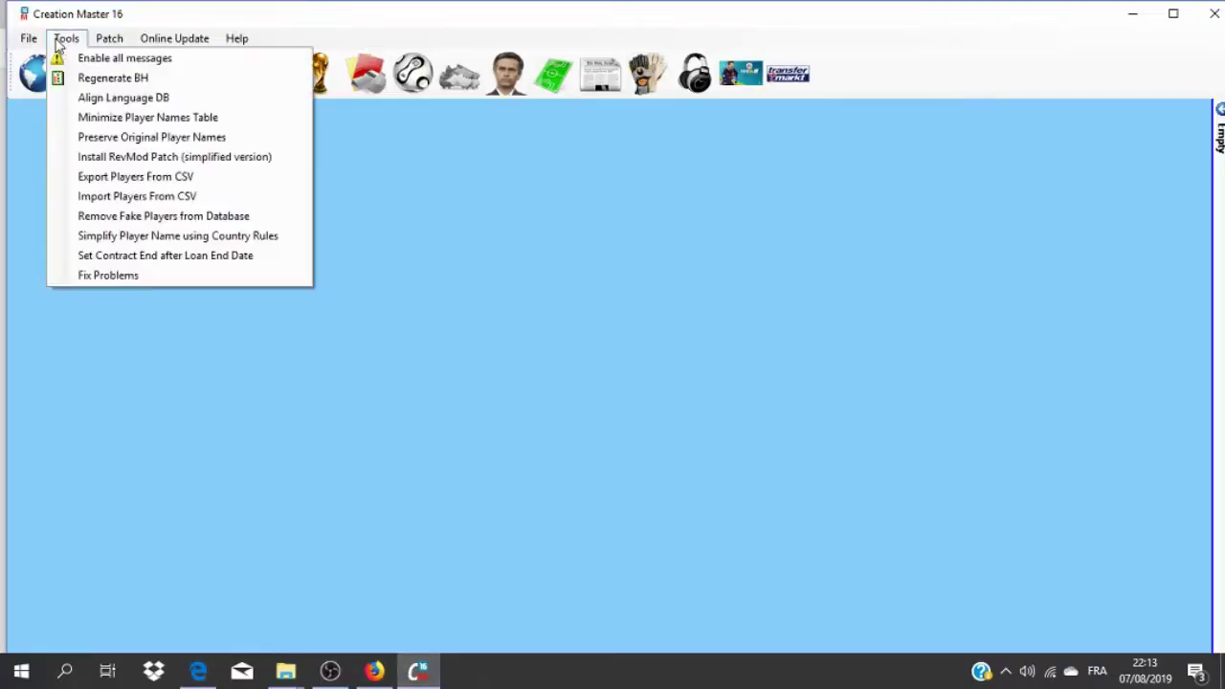
{"action": "left_click", "coordinate": [88, 81]}
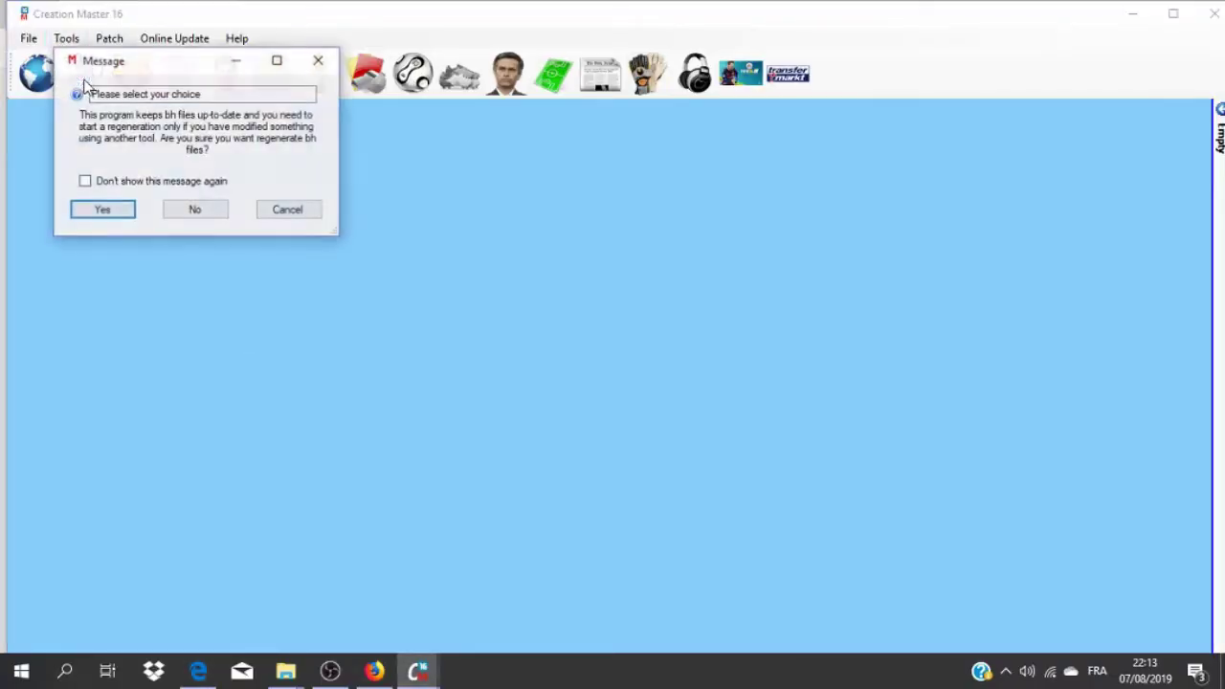
{"action": "left_click", "coordinate": [104, 210]}
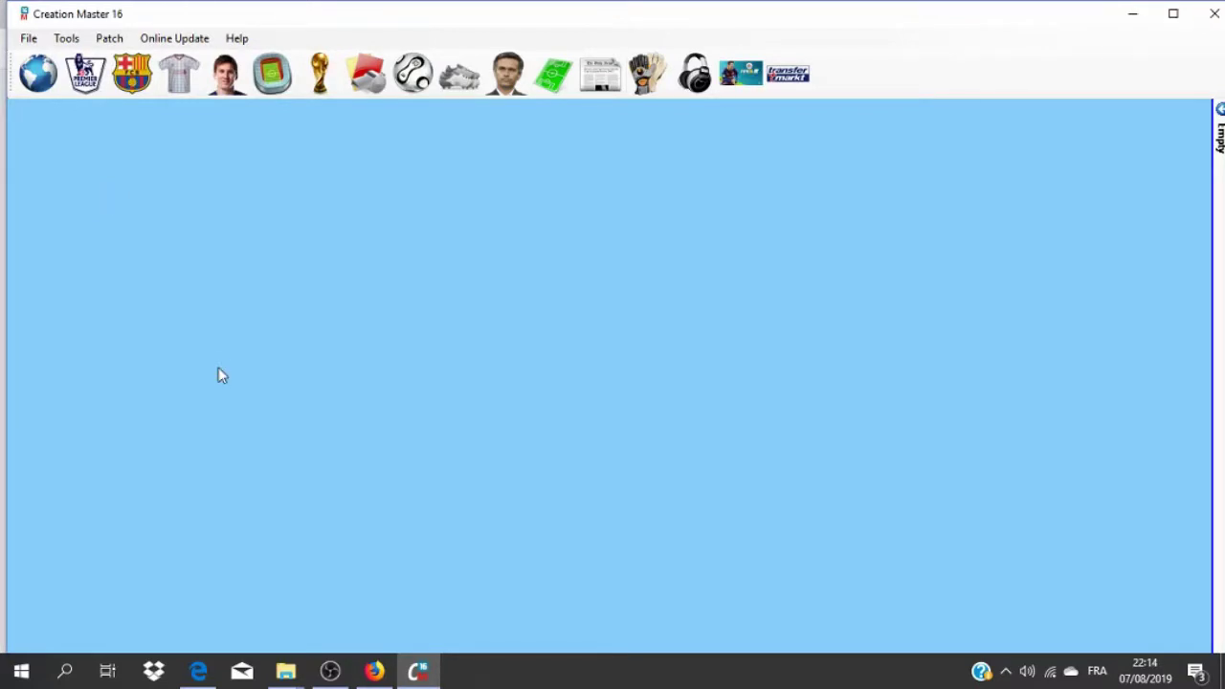
{"action": "left_click", "coordinate": [1173, 13]}
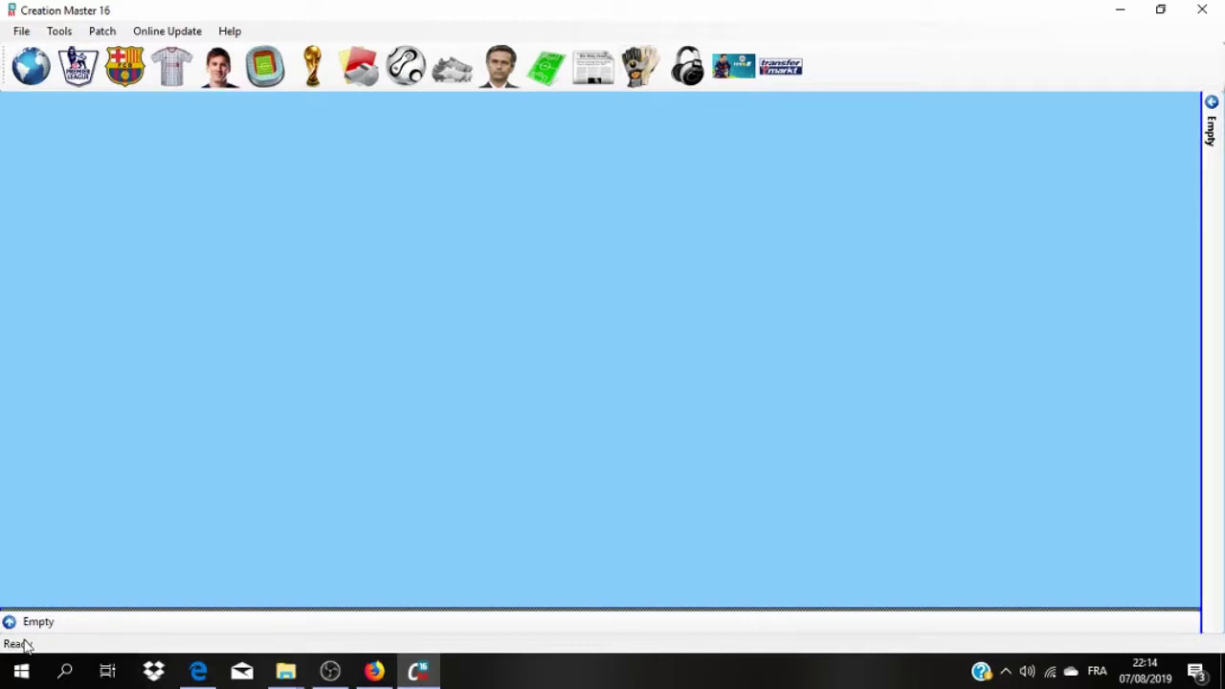
{"action": "left_click", "coordinate": [1202, 12]}
Read the Readme's closing note on regenerating the BH files and section 4 about adding the extracted ingame stadium files
{"action": "scroll", "coordinate": [667, 380], "scroll_direction": "down", "scroll_amount": 3}
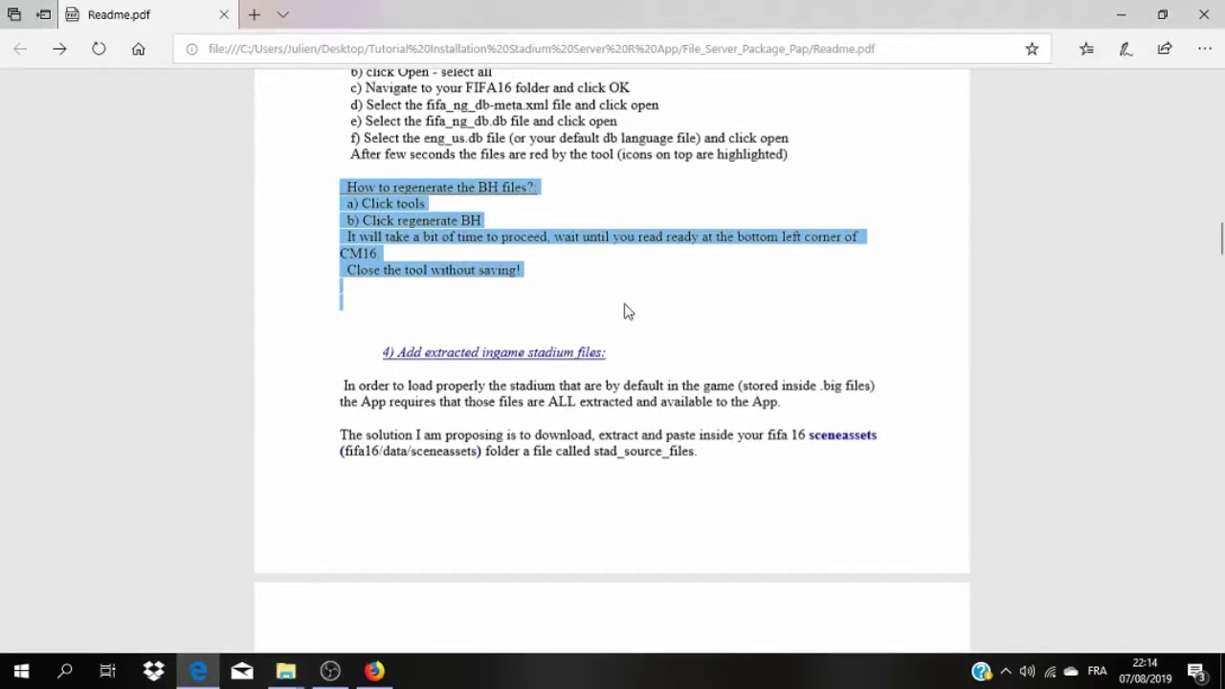
{"action": "left_click", "coordinate": [430, 298]}
{"action": "left_click_drag", "start_coordinate": [344, 268], "coordinate": [525, 267]}
{"action": "left_click", "coordinate": [718, 304]}
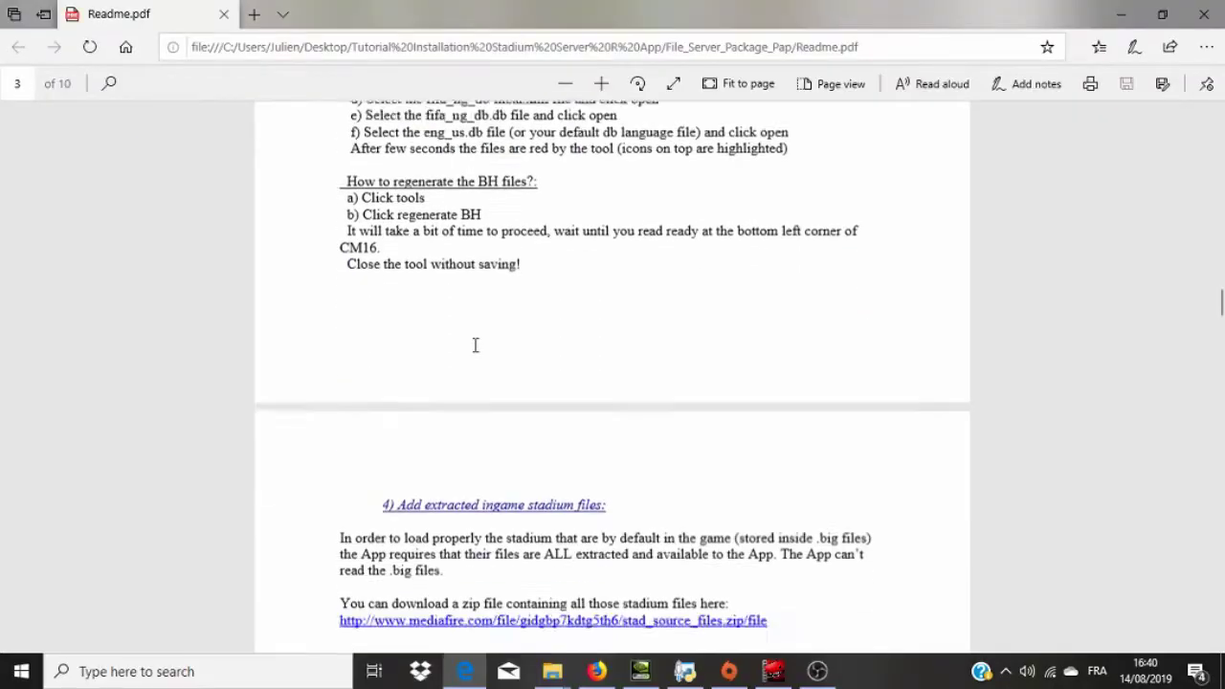
{"action": "scroll", "coordinate": [476, 353], "scroll_direction": "down", "scroll_amount": 3}
{"action": "left_click_drag", "start_coordinate": [382, 239], "coordinate": [607, 237]}
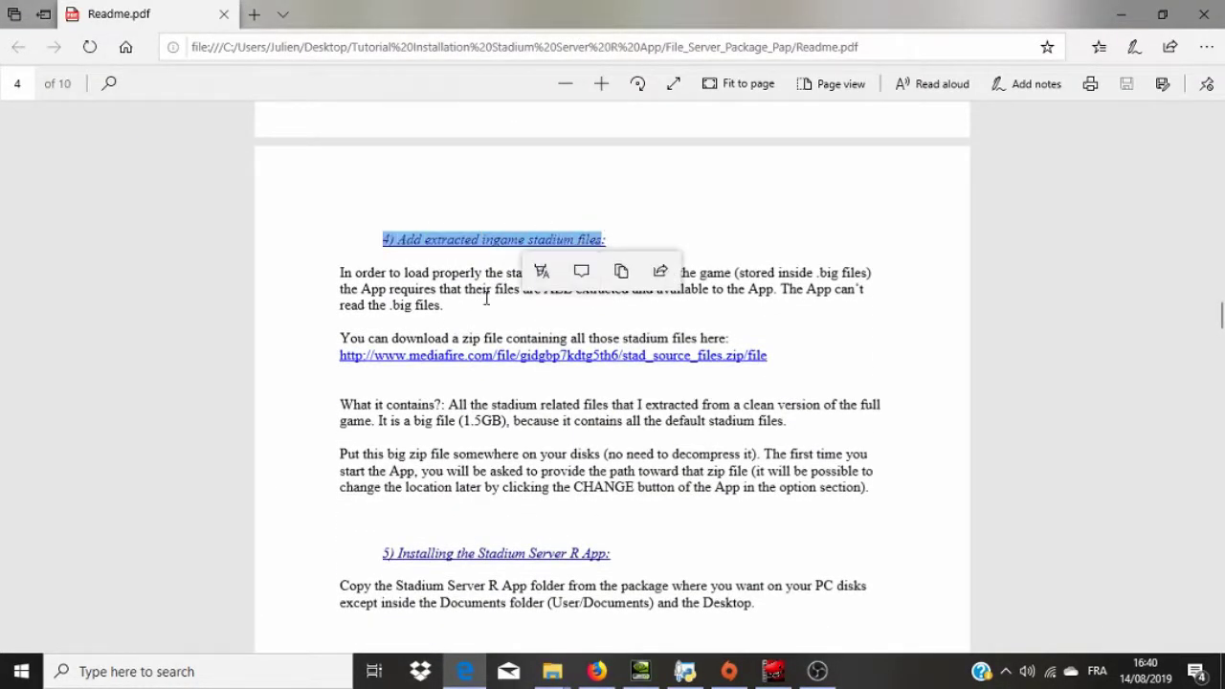
{"action": "left_click", "coordinate": [449, 306]}
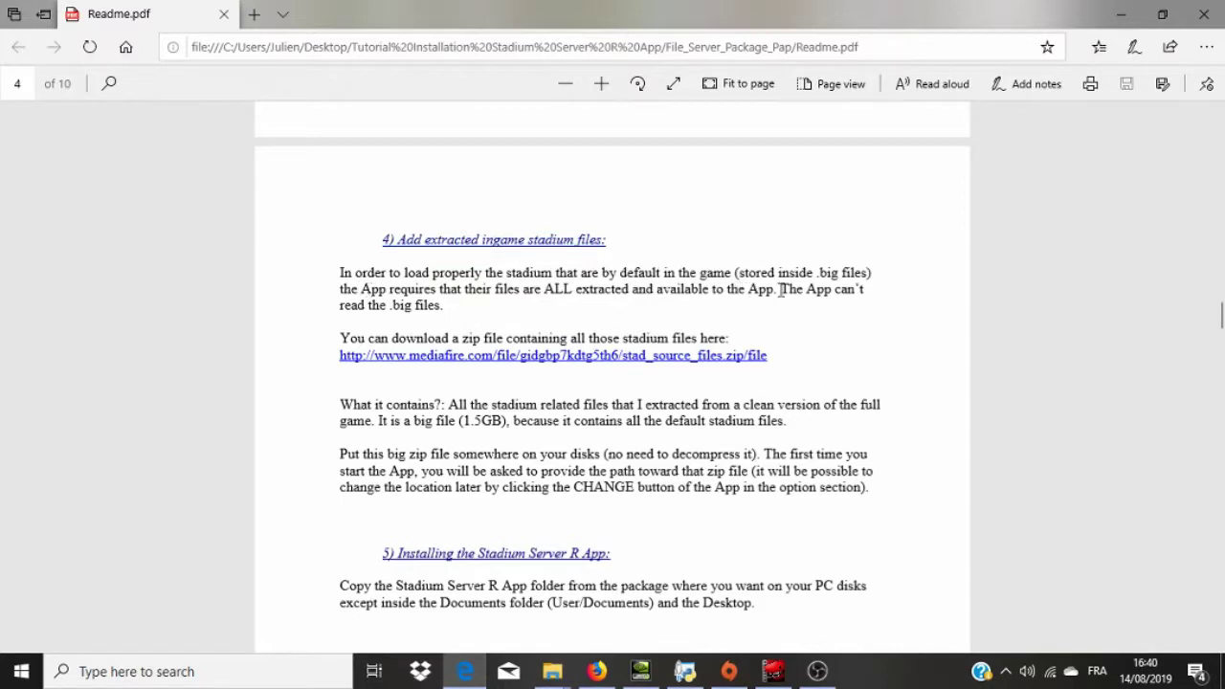
{"action": "scroll", "coordinate": [580, 289], "scroll_direction": "down", "scroll_amount": 3}
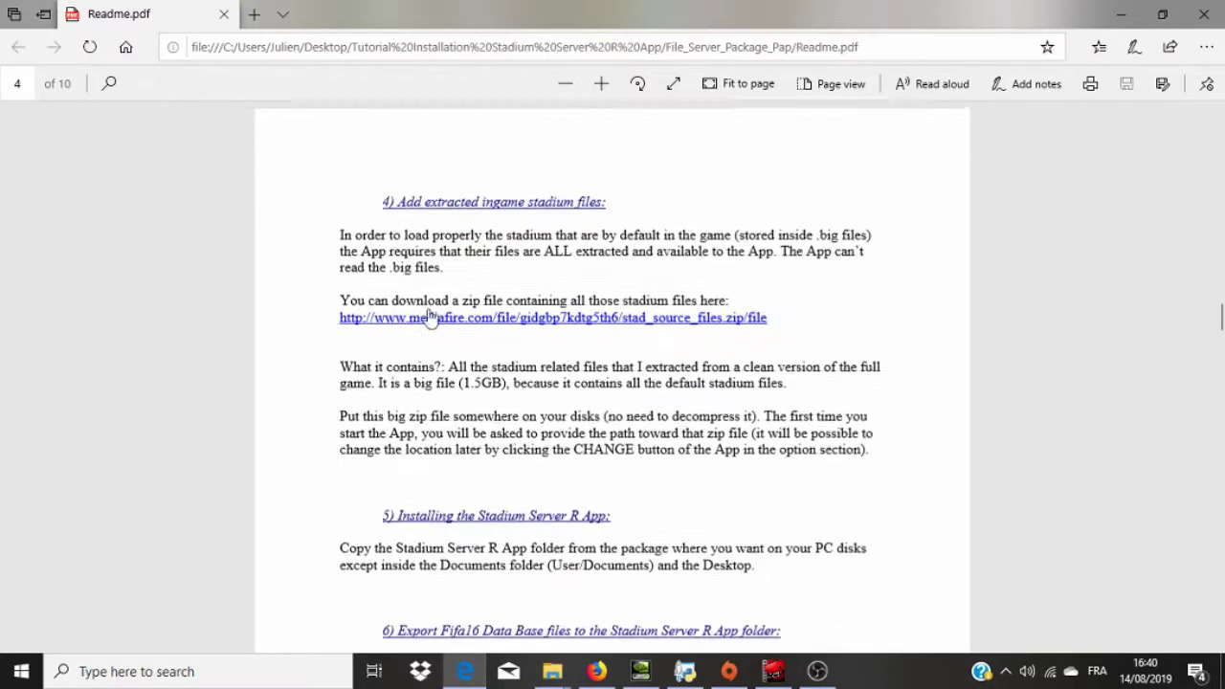
Start downloading stad_source_files.zip from the Readme's MediaFire link, choosing to pick the save location
{"action": "left_click", "coordinate": [548, 190]}
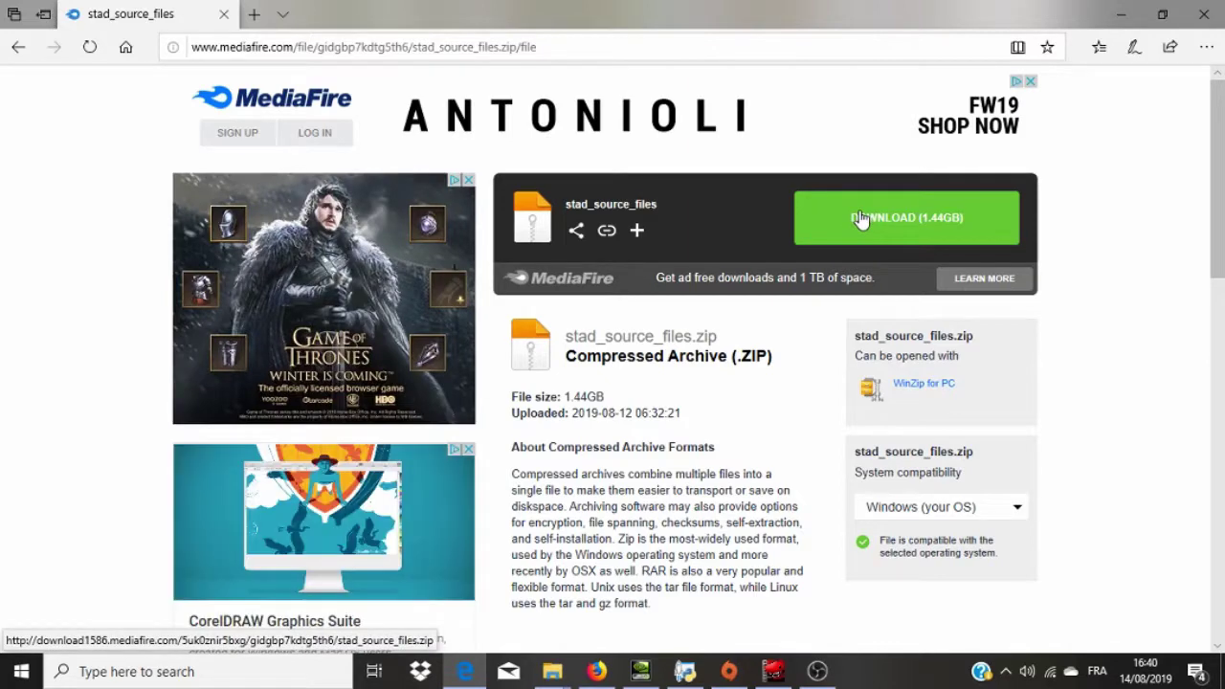
{"action": "left_click", "coordinate": [861, 219]}
{"action": "left_click", "coordinate": [865, 628]}
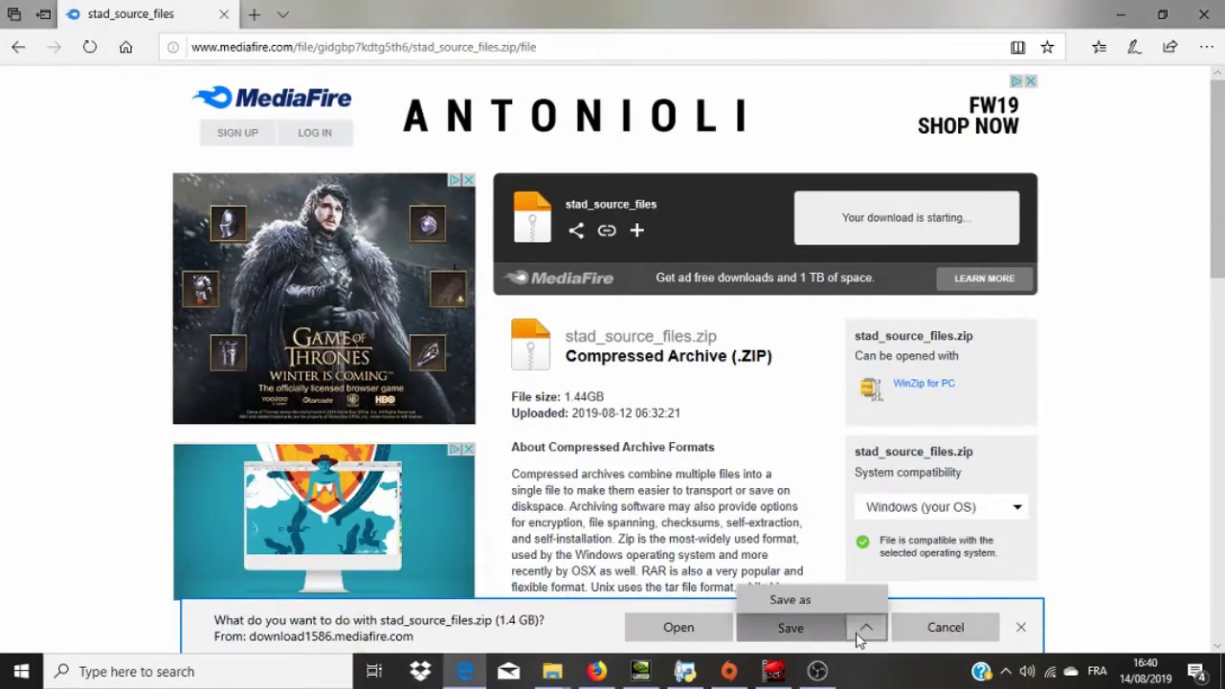
{"action": "left_click", "coordinate": [818, 595]}
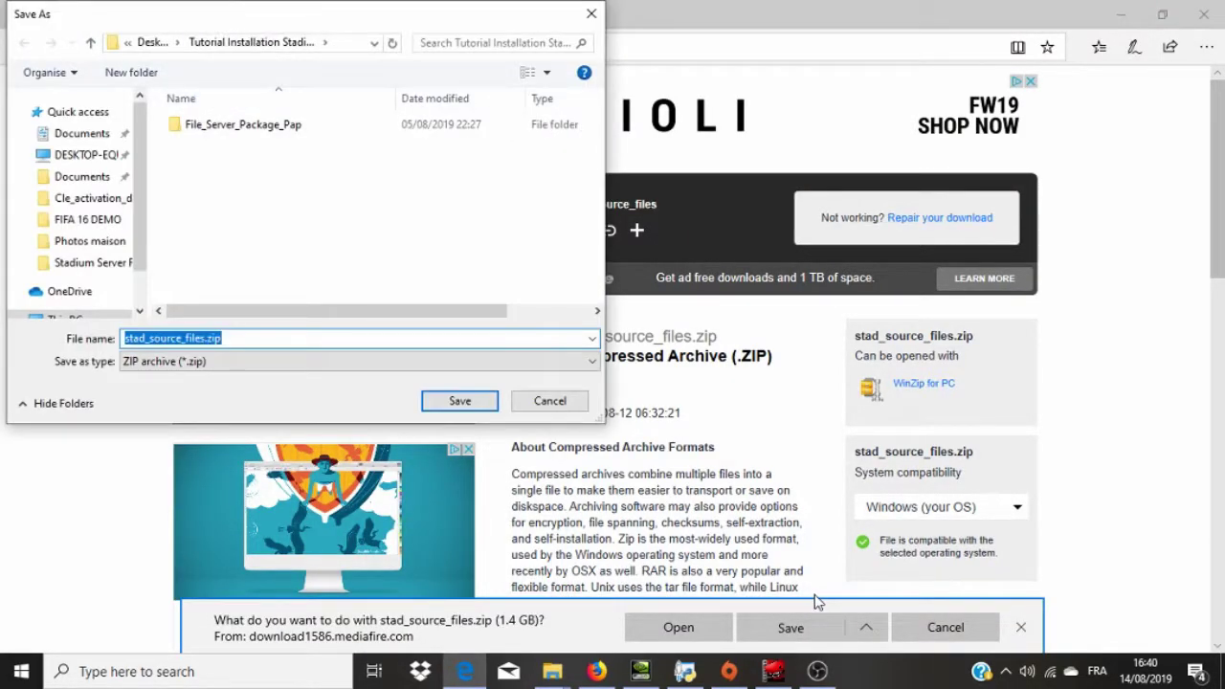
Try to save stad_source_files.zip in the Stadium folder under D:, Jeux, FIFA16, My_Mods, declining to replace the existing copy
{"action": "left_click", "coordinate": [69, 260]}
{"action": "scroll", "coordinate": [225, 241], "scroll_direction": "down", "scroll_amount": 3}
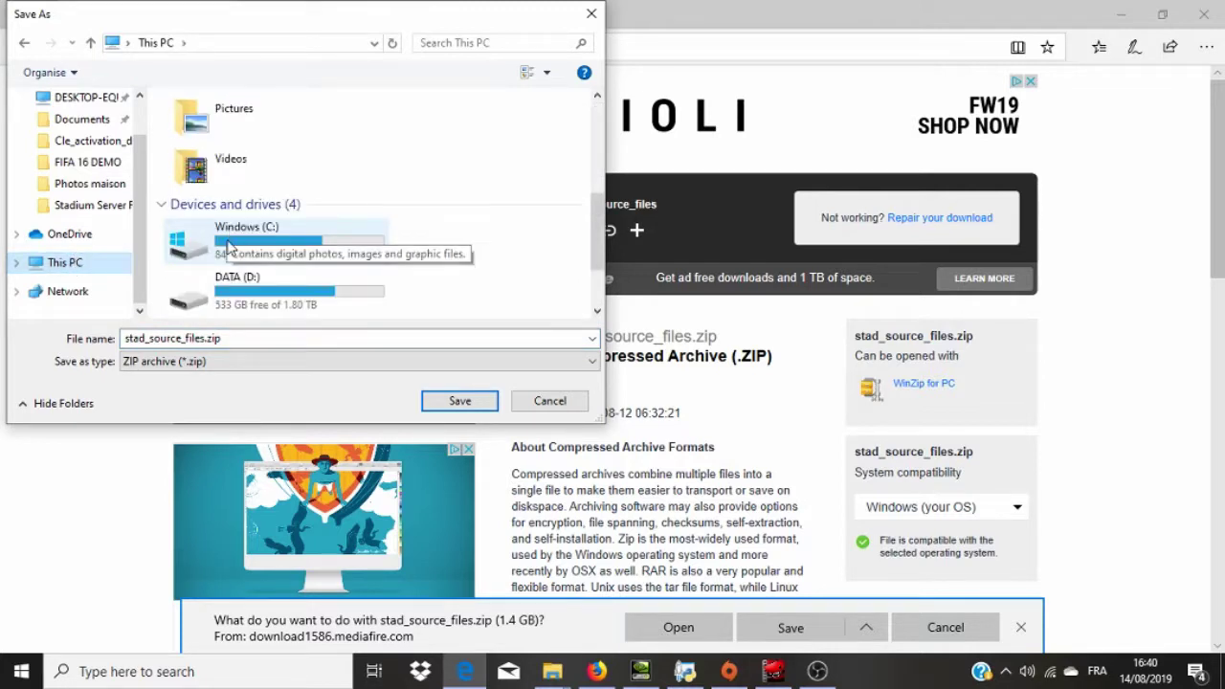
{"action": "double_click", "coordinate": [234, 282]}
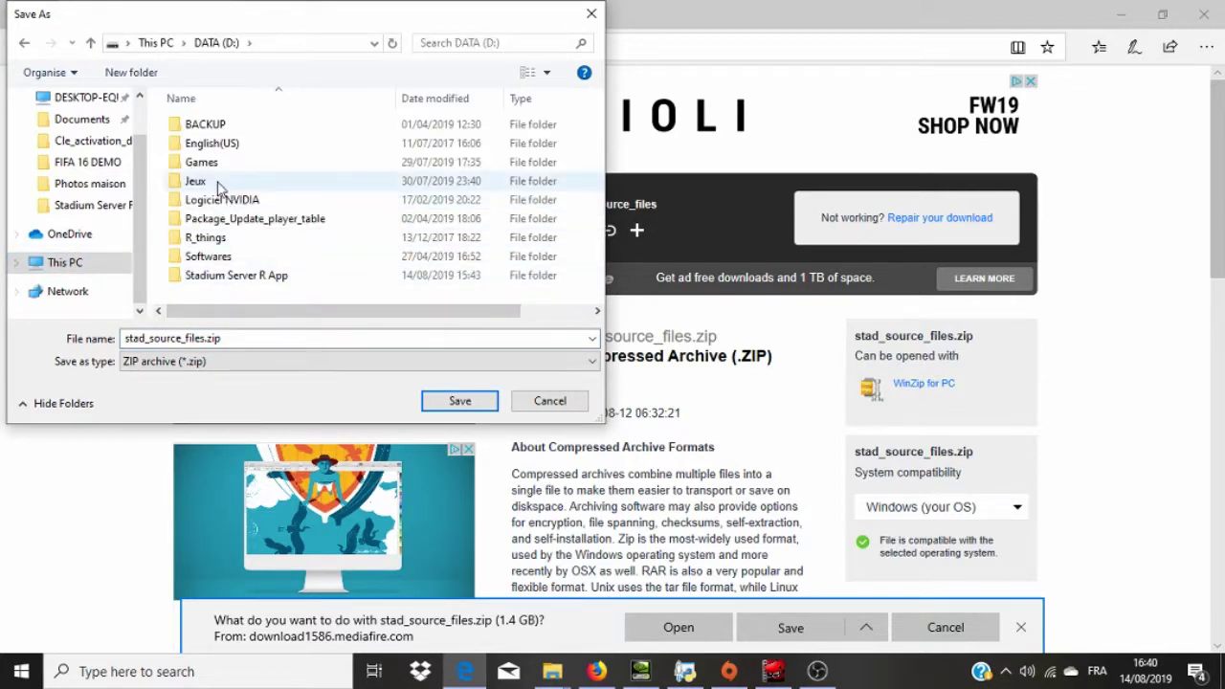
{"action": "left_click", "coordinate": [199, 184]}
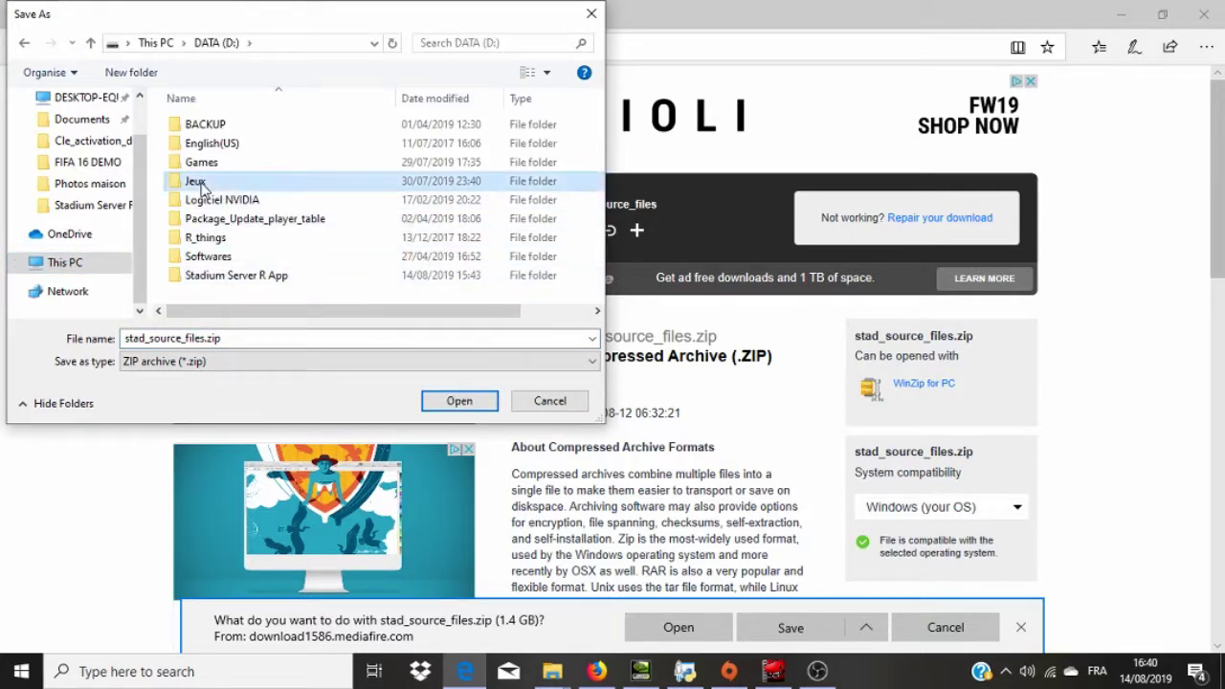
{"action": "double_click", "coordinate": [201, 186]}
{"action": "double_click", "coordinate": [205, 199]}
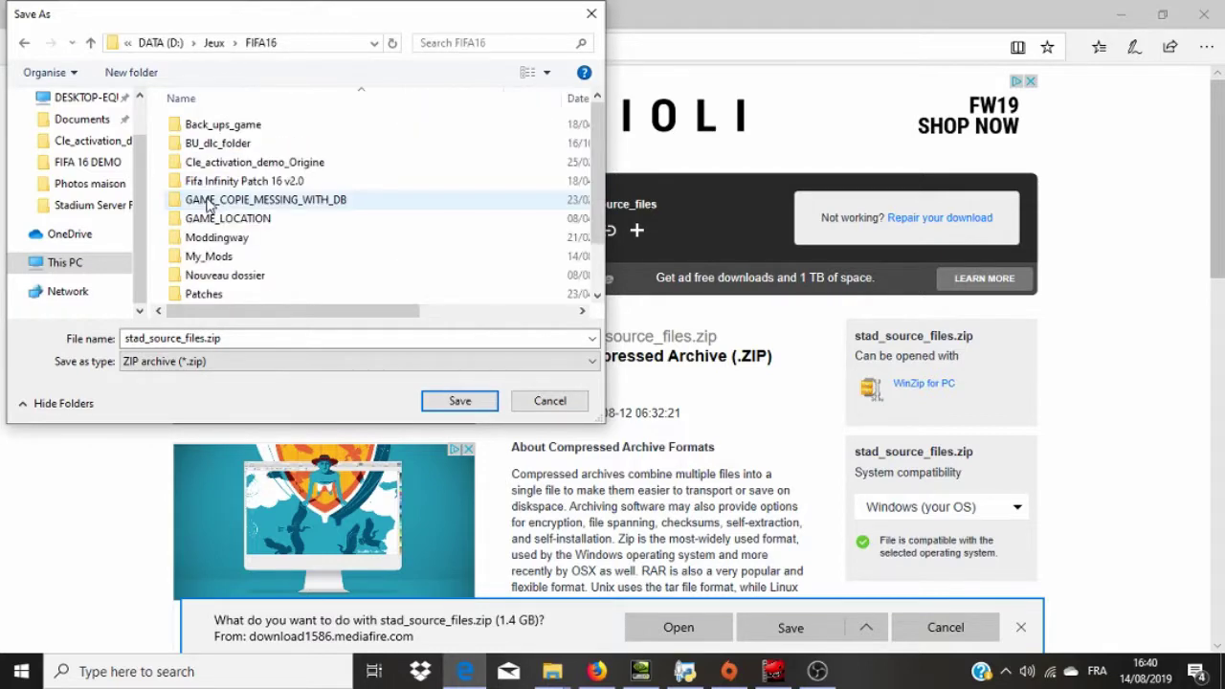
{"action": "double_click", "coordinate": [209, 257]}
{"action": "scroll", "coordinate": [220, 230], "scroll_direction": "down", "scroll_amount": 12}
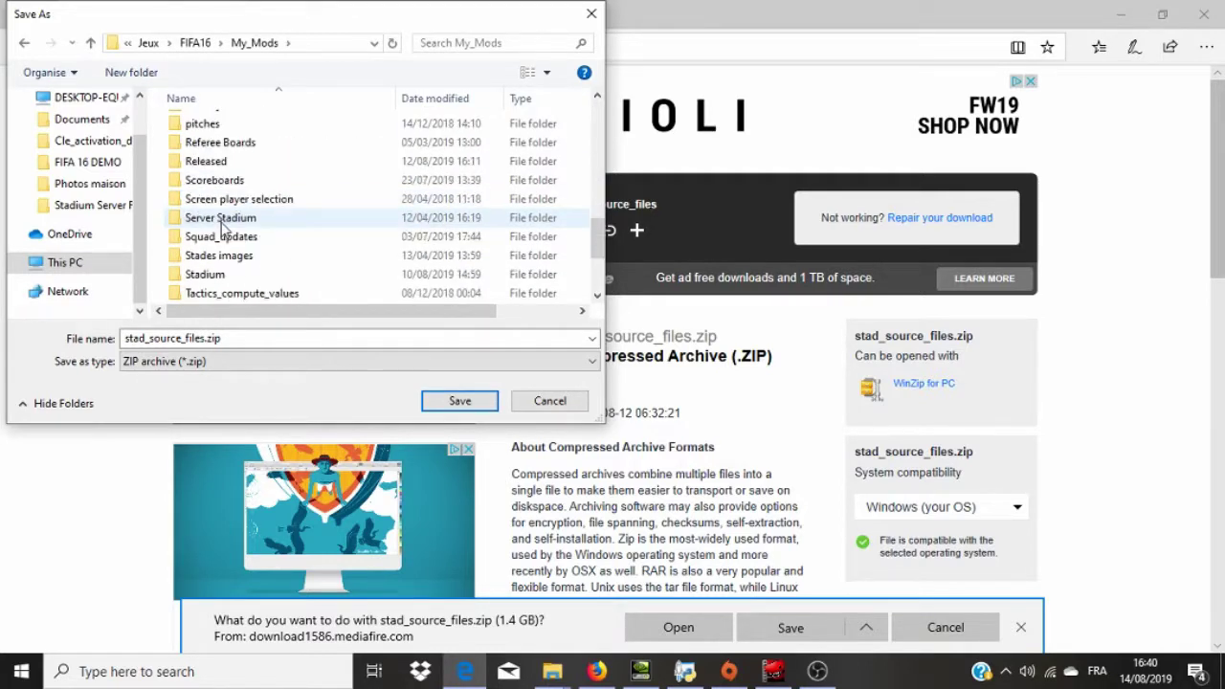
{"action": "scroll", "coordinate": [216, 239], "scroll_direction": "down", "scroll_amount": 1}
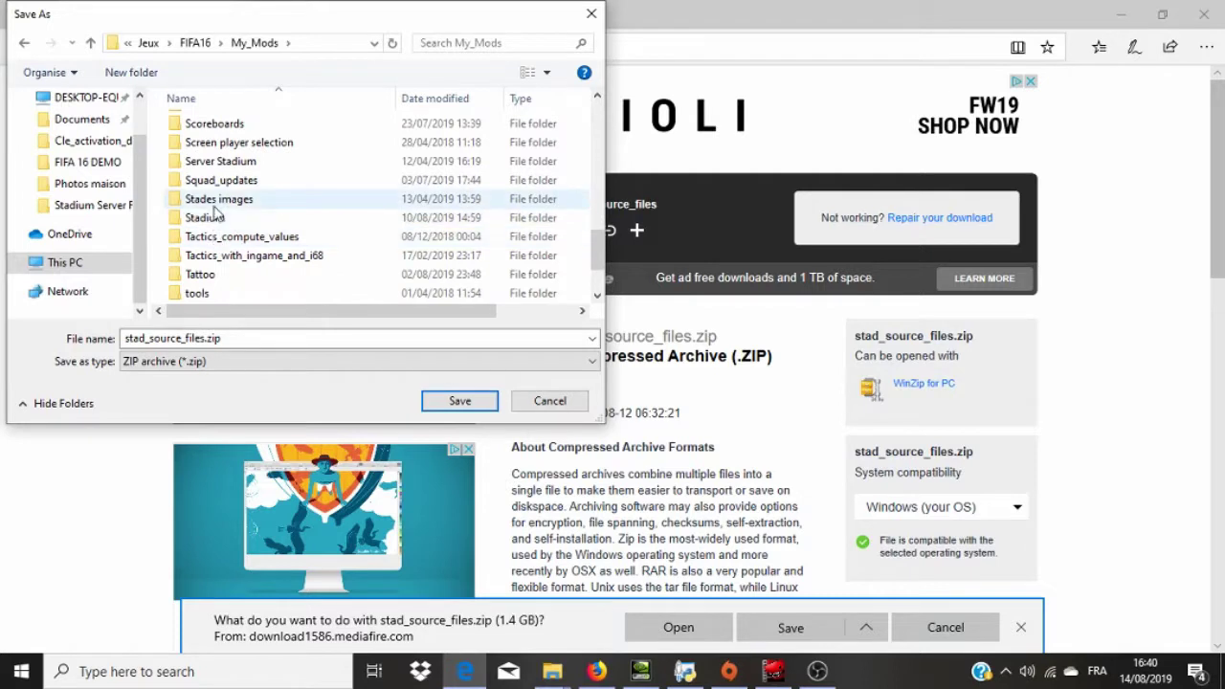
{"action": "double_click", "coordinate": [205, 218]}
{"action": "left_click", "coordinate": [222, 182]}
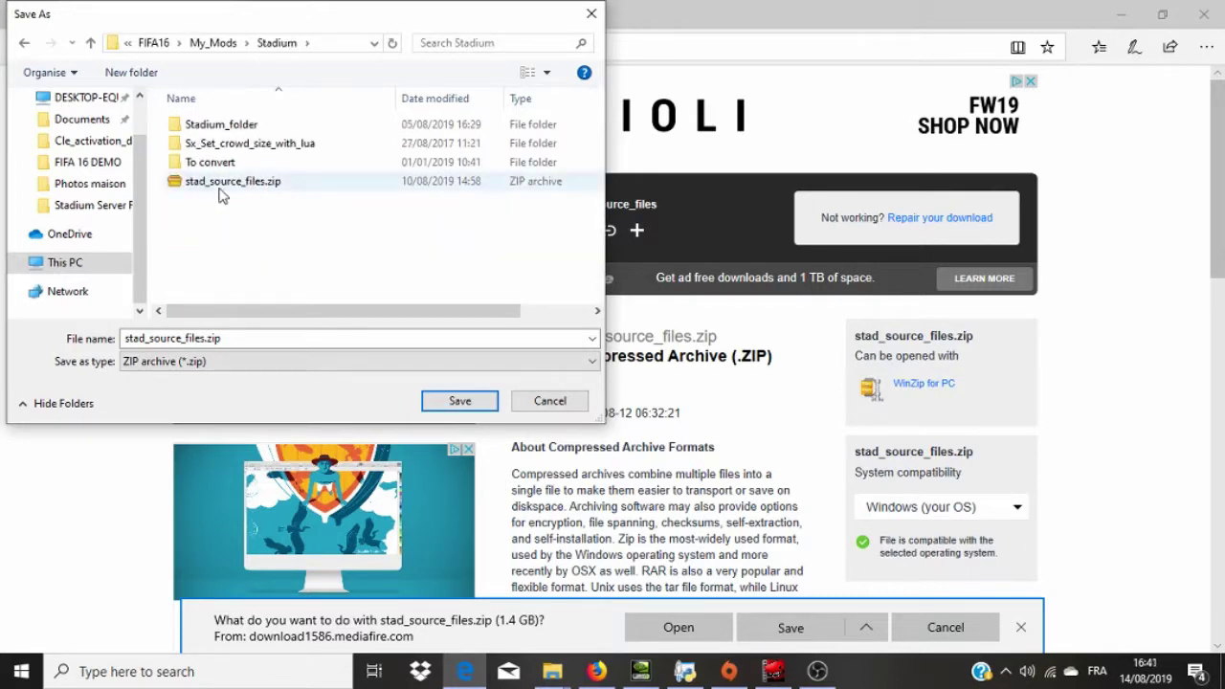
{"action": "left_click", "coordinate": [440, 400]}
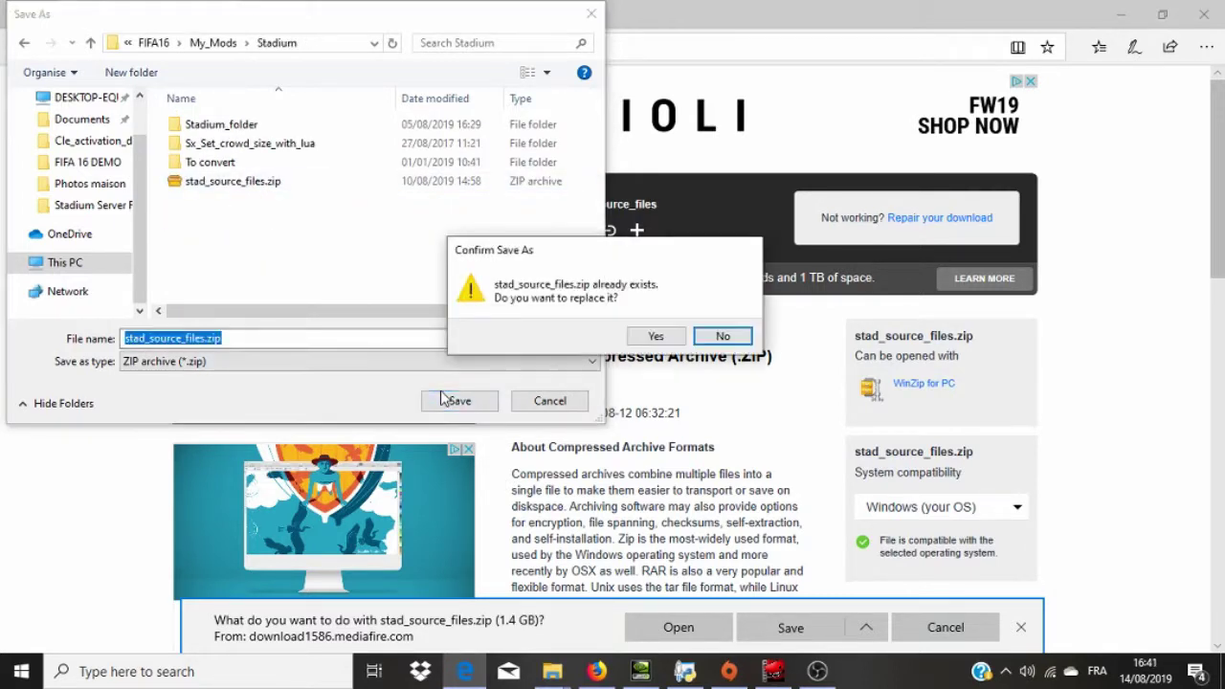
{"action": "left_click", "coordinate": [723, 338]}
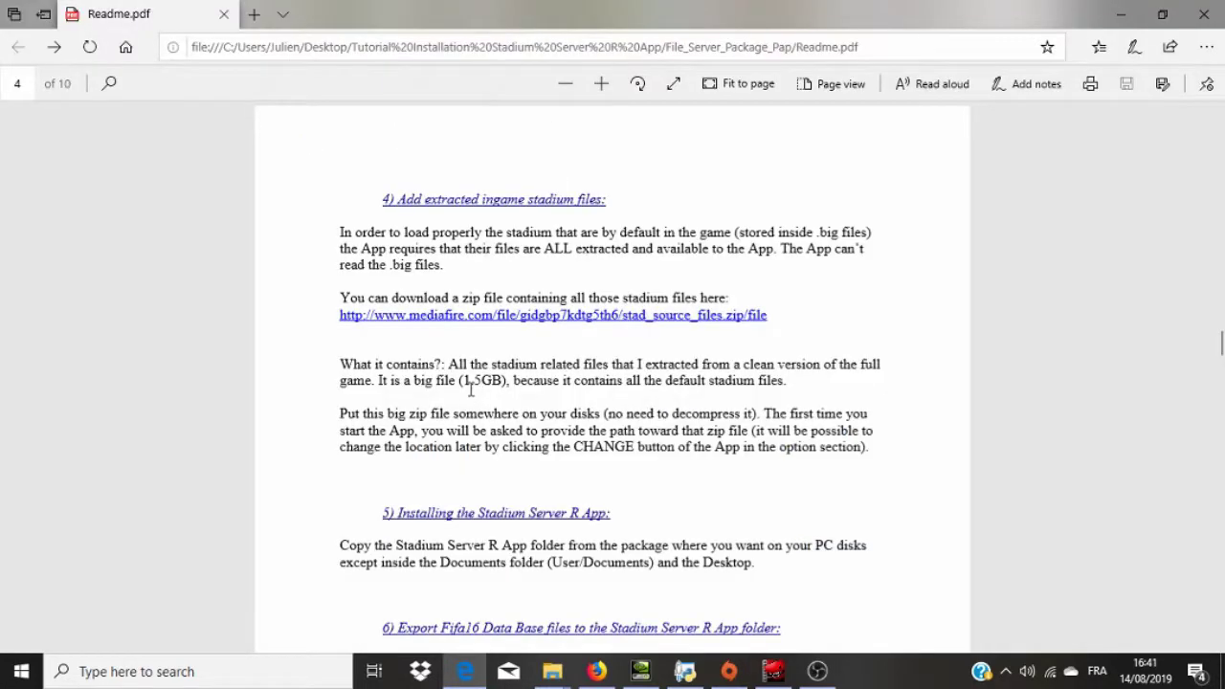
Read the Readme's notes on the stadium zip's contents and section 5 about where to copy the Stadium Server R App folder
{"action": "left_click_drag", "start_coordinate": [355, 283], "coordinate": [785, 299]}
{"action": "left_click", "coordinate": [496, 349]}
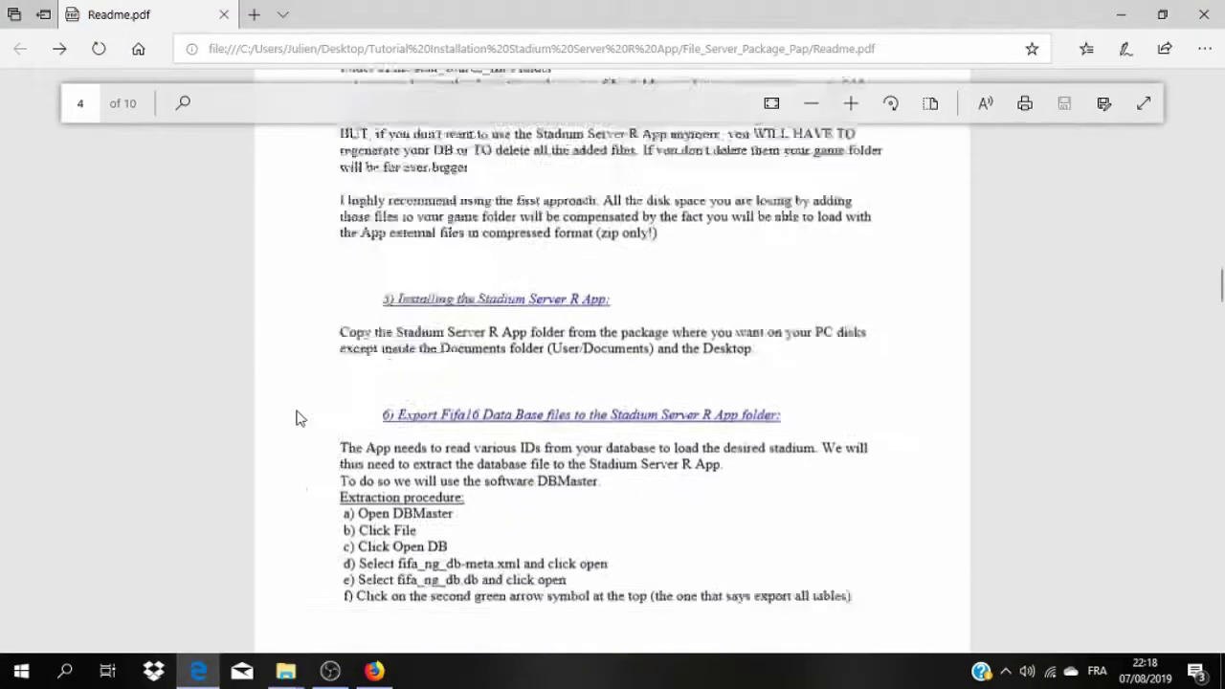
{"action": "scroll", "coordinate": [301, 415], "scroll_direction": "down", "scroll_amount": 1}
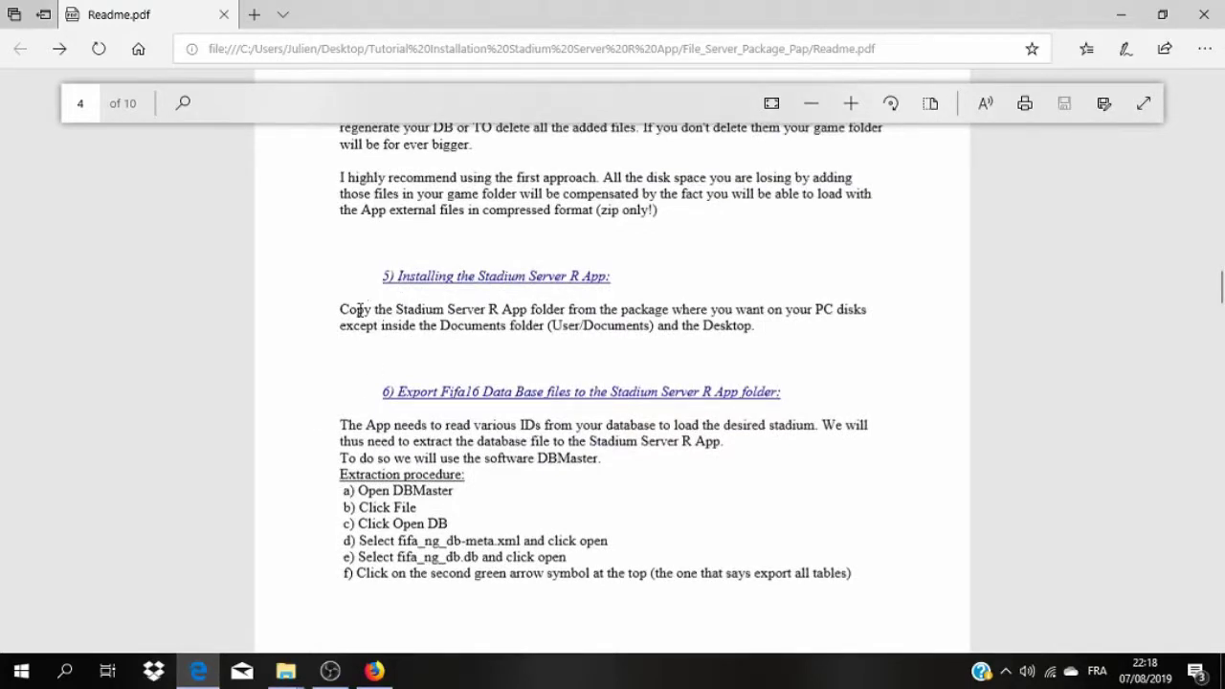
{"action": "left_click_drag", "start_coordinate": [384, 276], "coordinate": [617, 277]}
{"action": "left_click", "coordinate": [510, 325]}
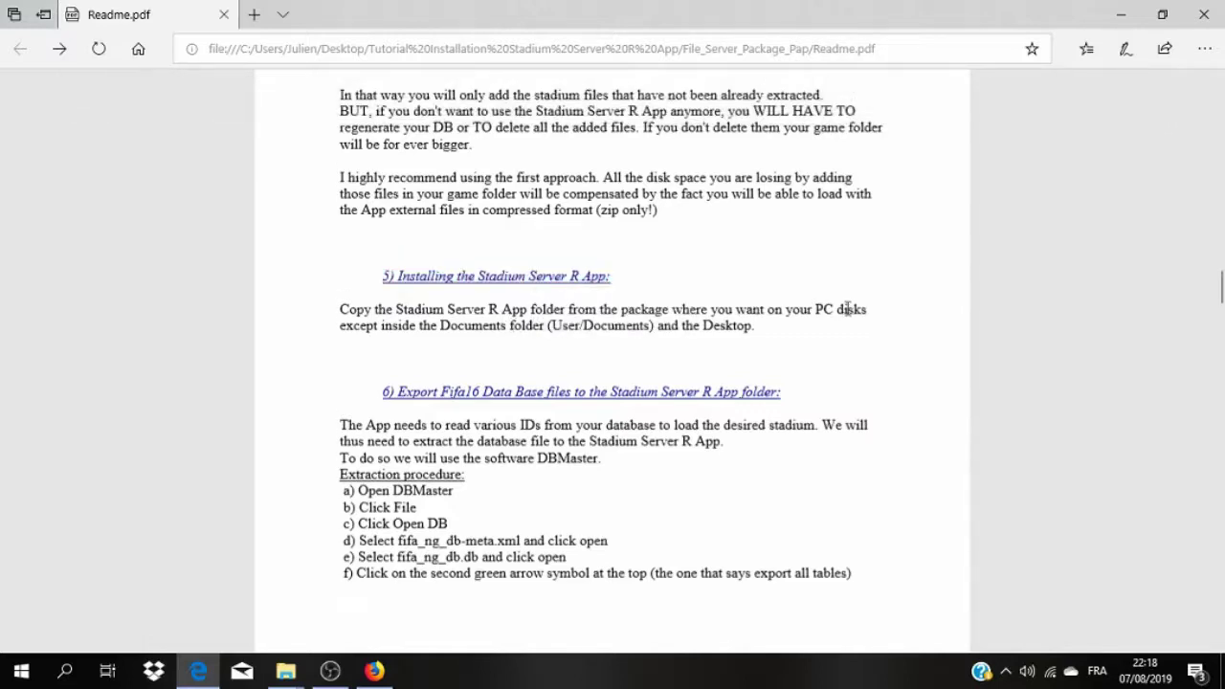
Copy the Stadium Server R App folder from File_Server_Package_Pap to the root of the DATA (D:) drive
{"action": "mouse_move", "coordinate": [283, 670]}
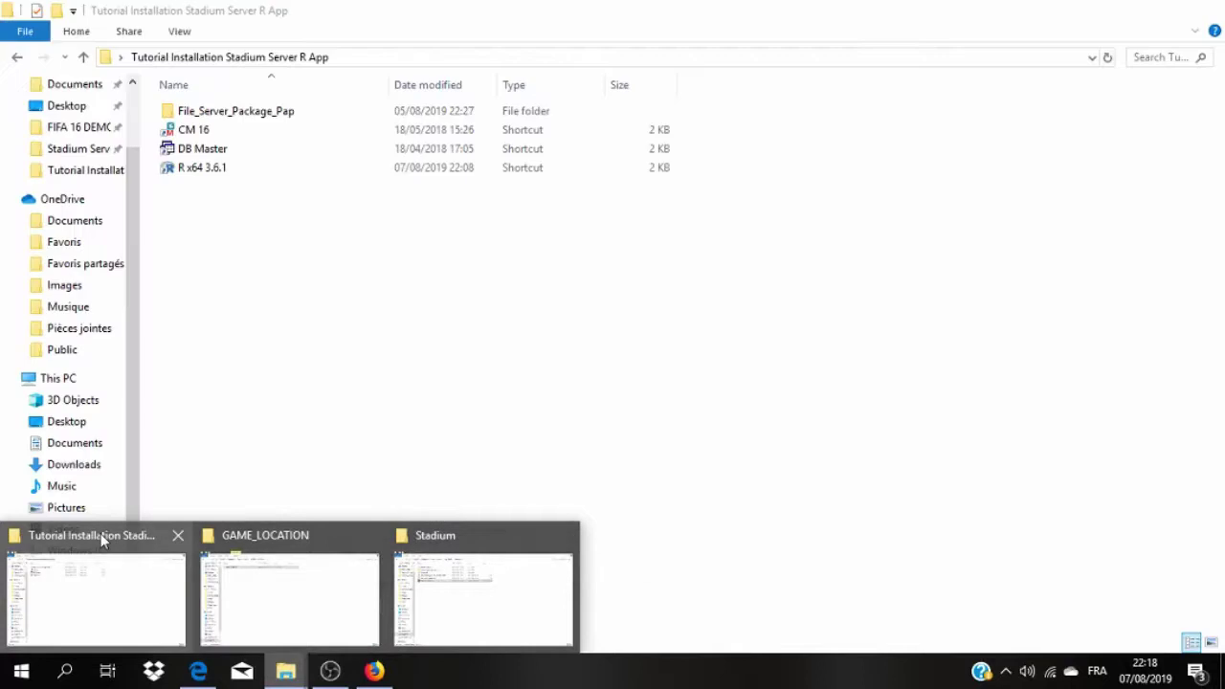
{"action": "left_click", "coordinate": [102, 538]}
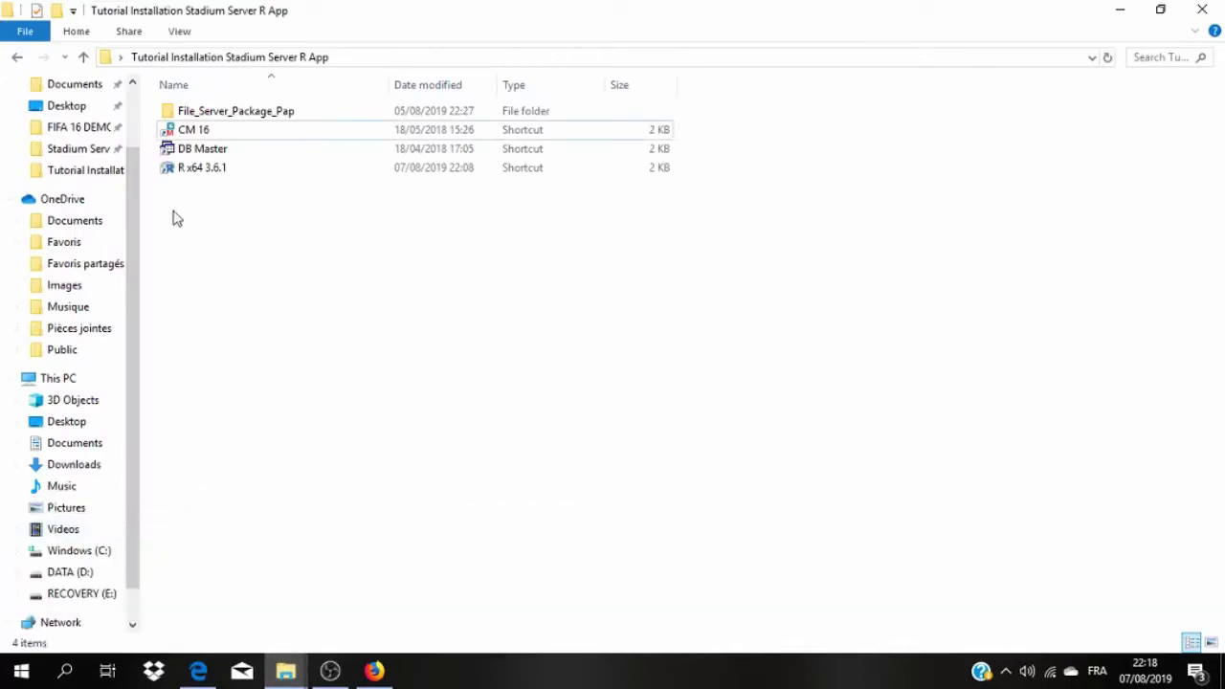
{"action": "left_click", "coordinate": [247, 112]}
{"action": "double_click", "coordinate": [247, 113]}
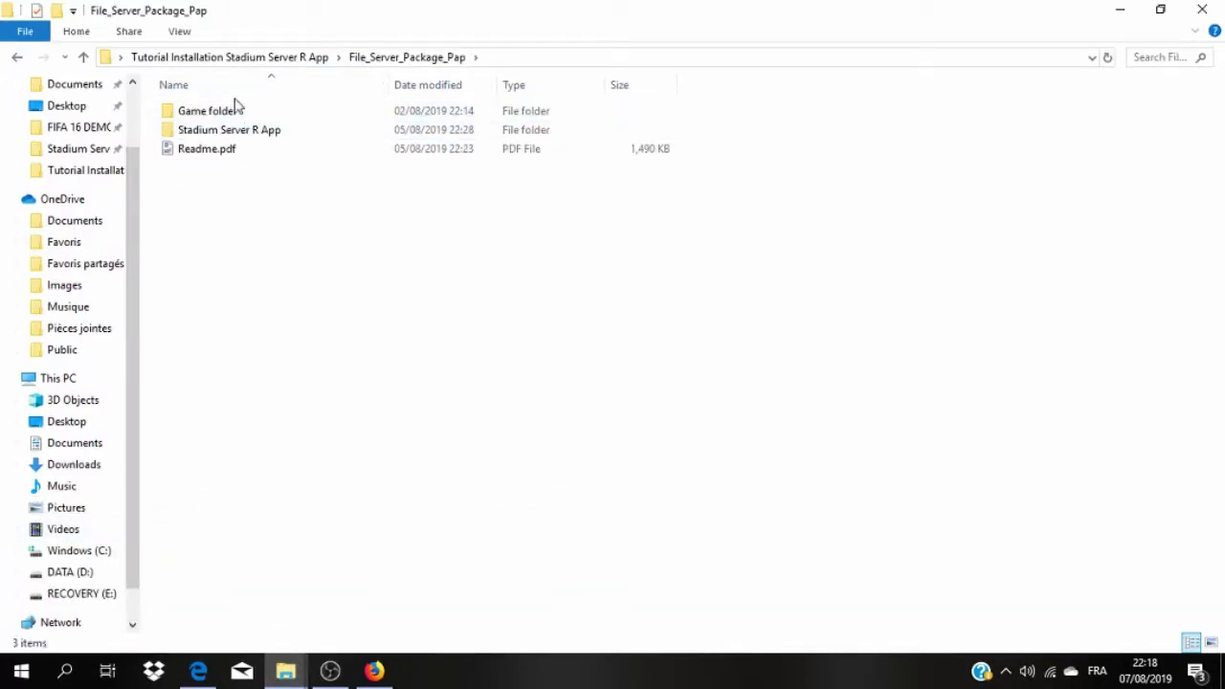
{"action": "left_click", "coordinate": [237, 138]}
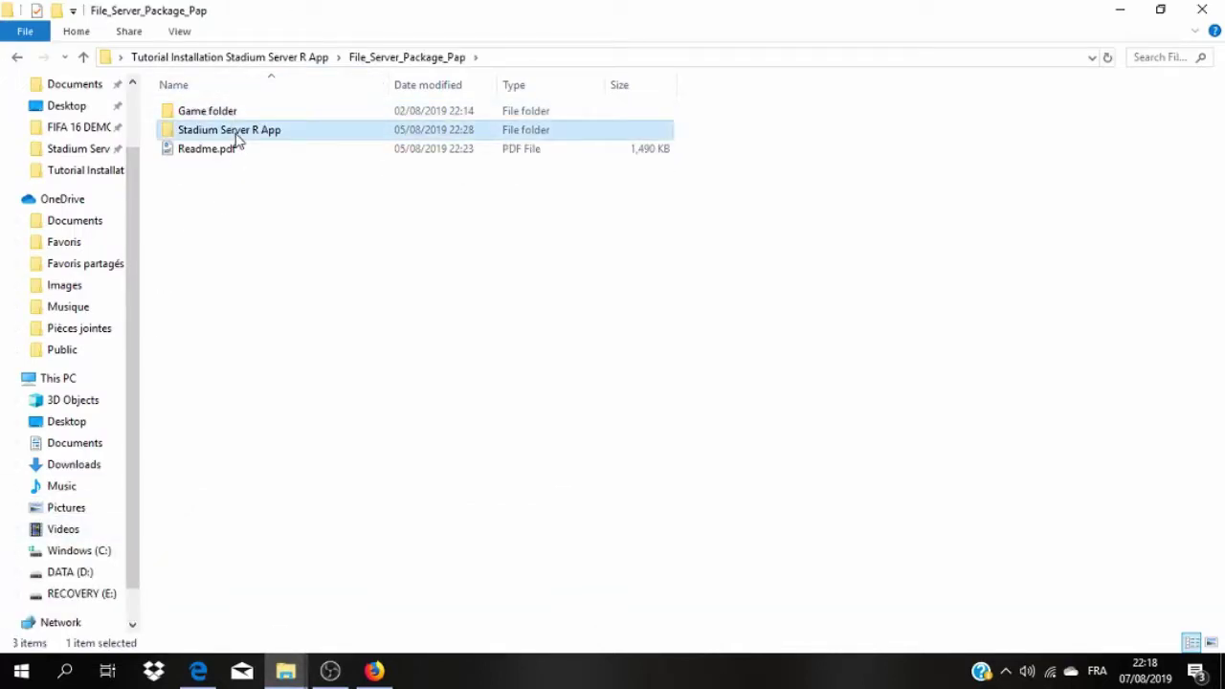
{"action": "right_click", "coordinate": [238, 139]}
{"action": "left_click", "coordinate": [276, 527]}
{"action": "left_click", "coordinate": [56, 572]}
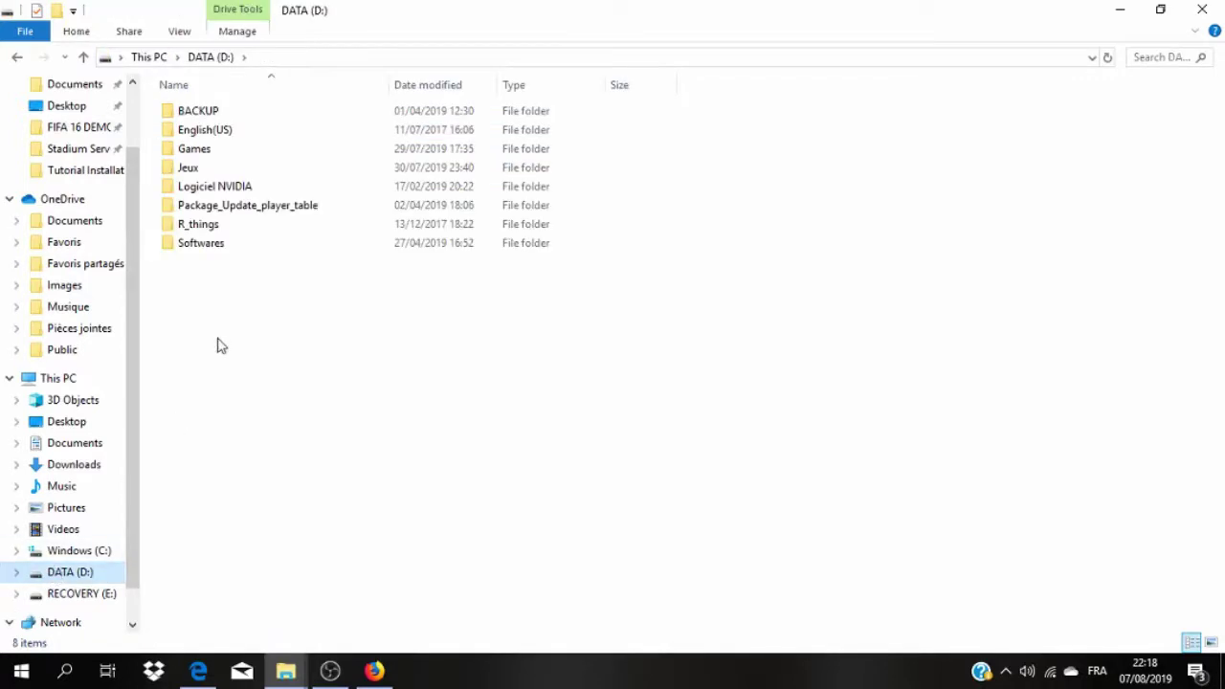
{"action": "right_click", "coordinate": [205, 295]}
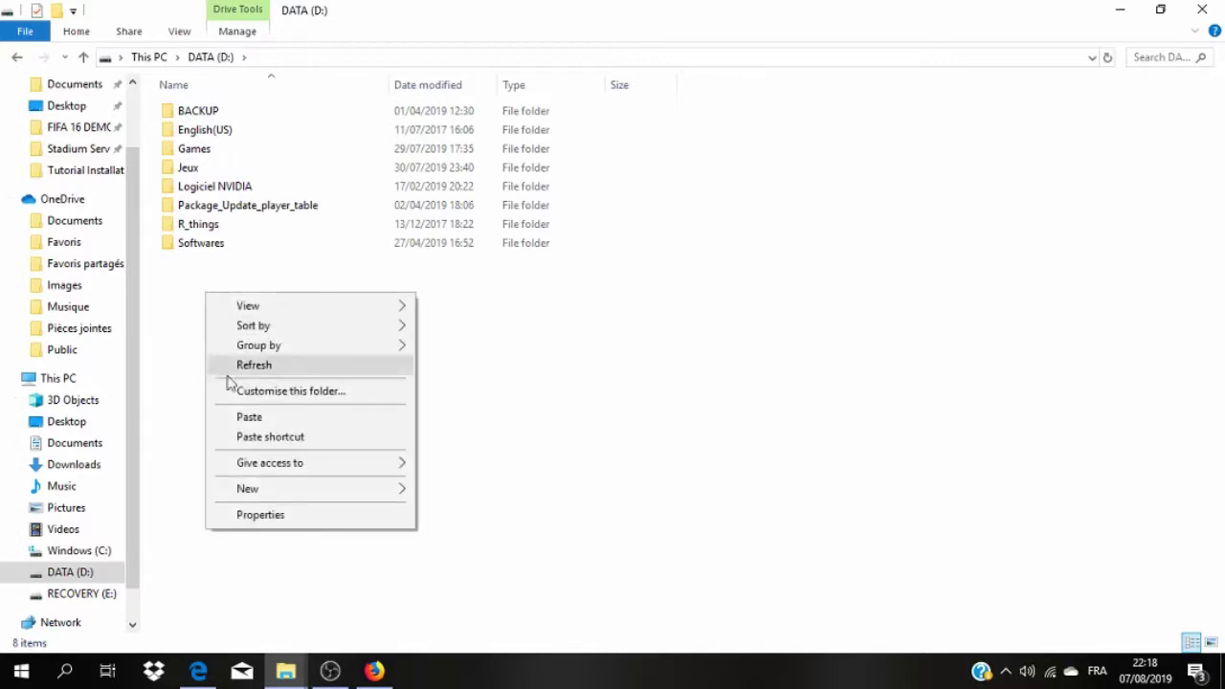
{"action": "left_click", "coordinate": [246, 417]}
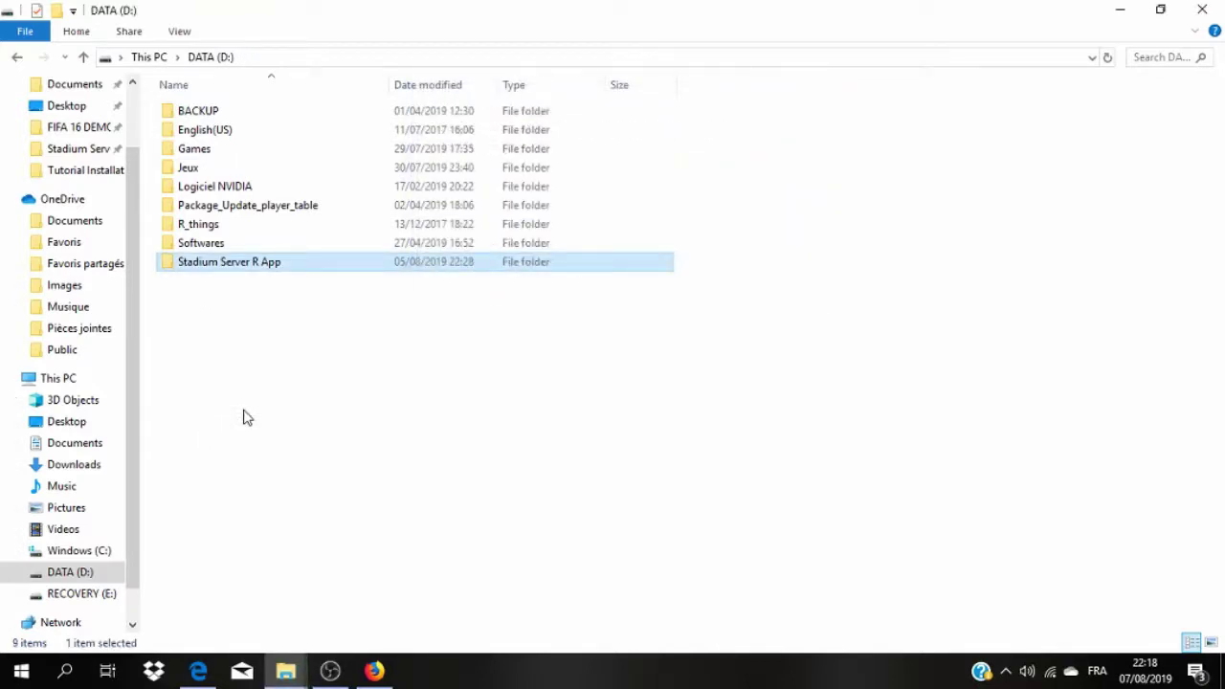
Read section 6 of the Readme on exporting the FIFA 16 database files to the Stadium Server R App folder with DBMaster
{"action": "left_click", "coordinate": [198, 671]}
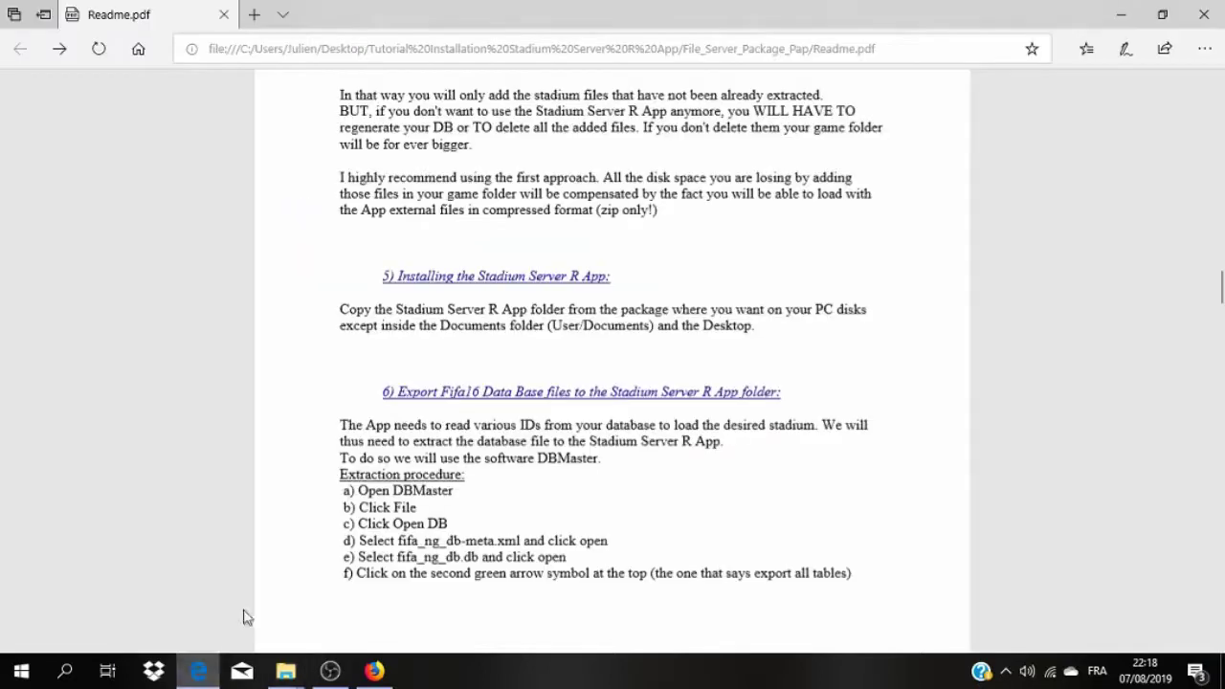
{"action": "scroll", "coordinate": [426, 363], "scroll_direction": "down", "scroll_amount": 2}
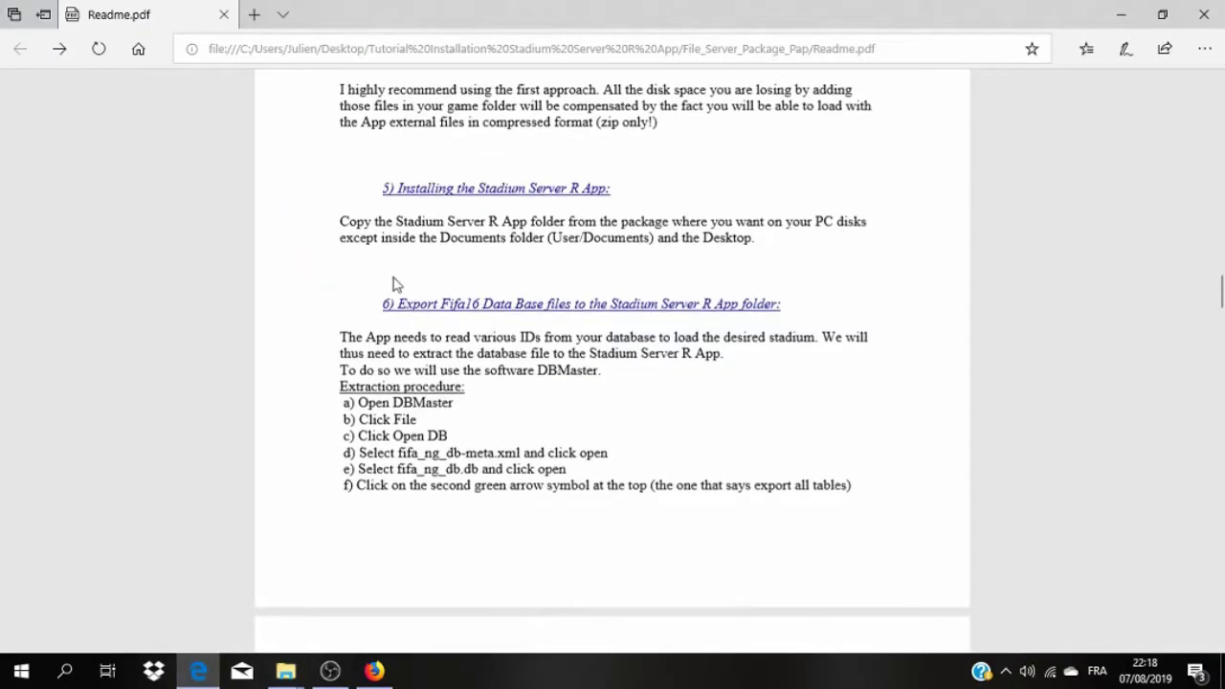
{"action": "left_click_drag", "start_coordinate": [388, 305], "coordinate": [776, 308]}
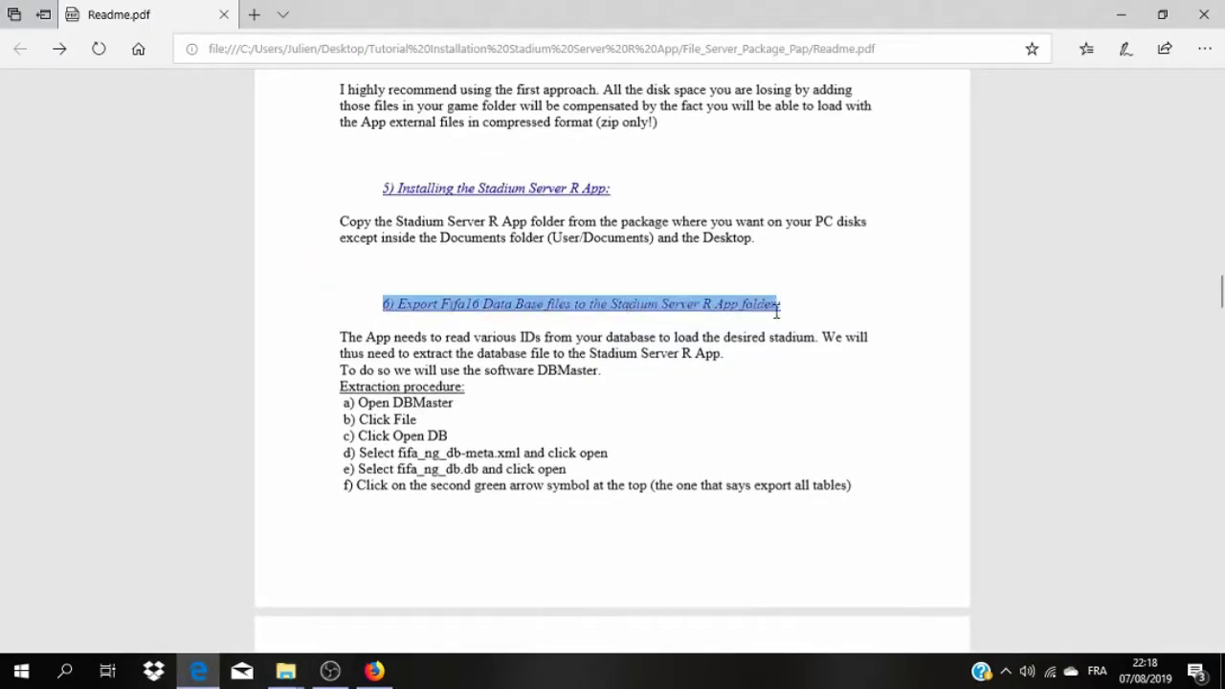
{"action": "left_click", "coordinate": [592, 356]}
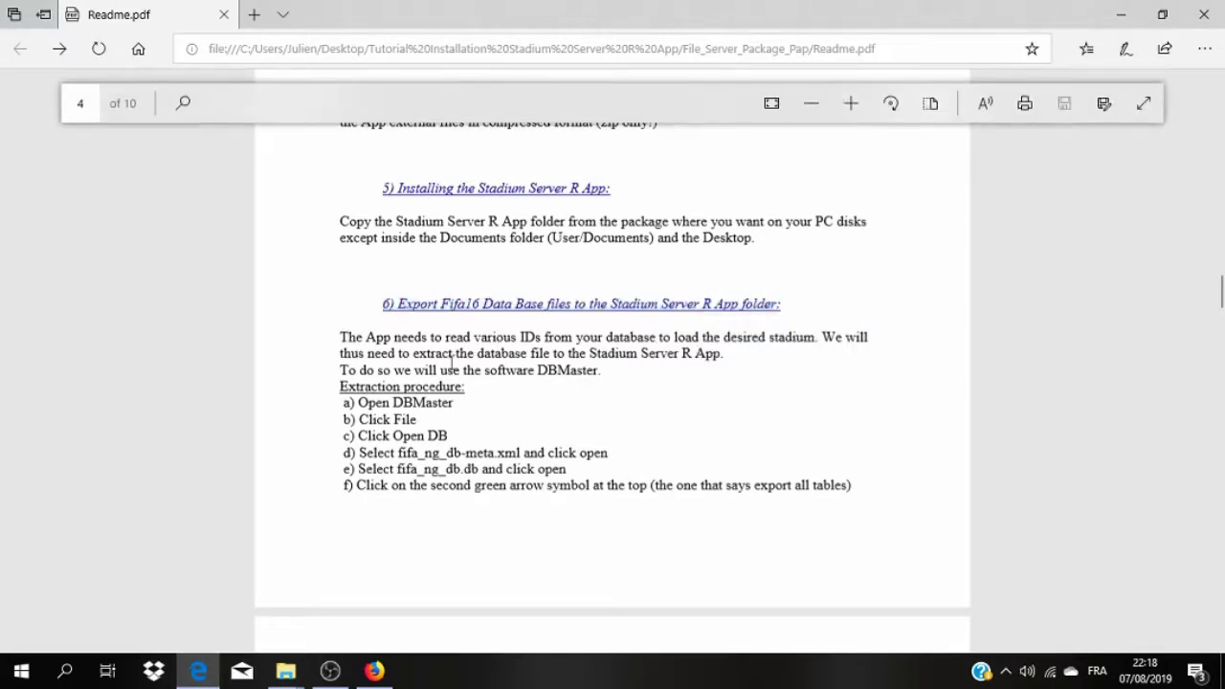
{"action": "left_click_drag", "start_coordinate": [340, 370], "coordinate": [604, 370]}
{"action": "left_click", "coordinate": [345, 400]}
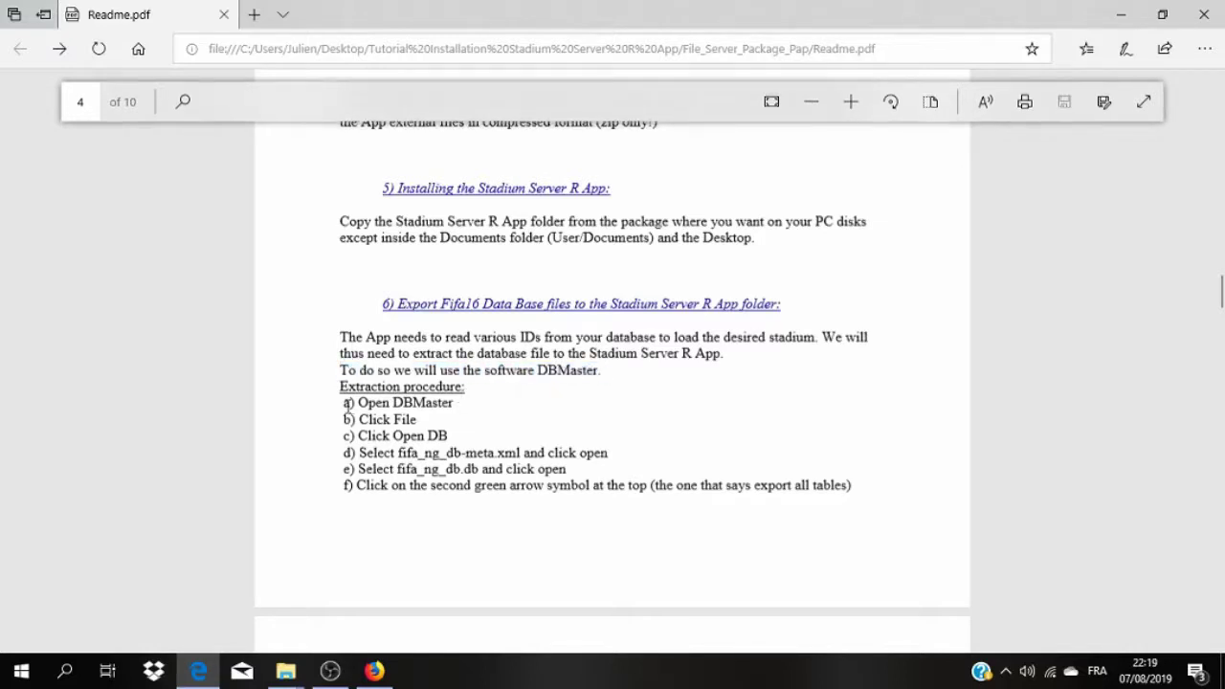
{"action": "left_click_drag", "start_coordinate": [341, 389], "coordinate": [745, 565]}
{"action": "scroll", "coordinate": [520, 426], "scroll_direction": "down", "scroll_amount": 2}
{"action": "scroll", "coordinate": [520, 426], "scroll_direction": "down", "scroll_amount": 2}
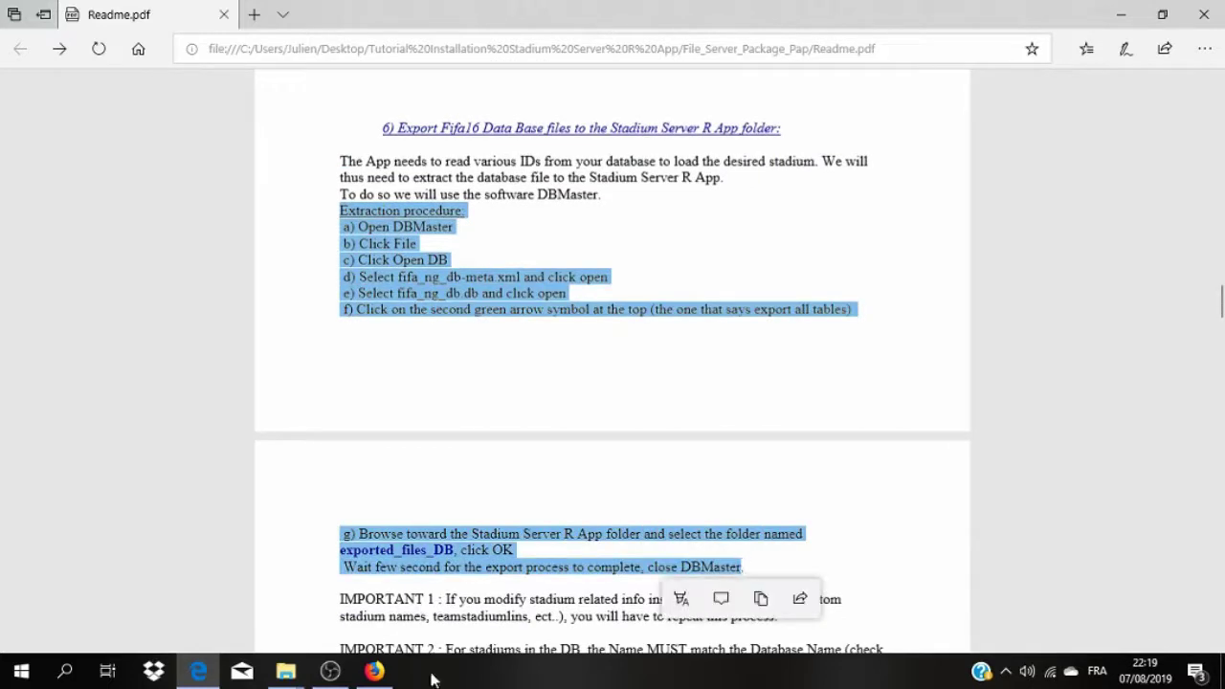
Launch DB Master from its shortcut in the Tutorial Installation Stadium Server R App folder
{"action": "mouse_move", "coordinate": [285, 670]}
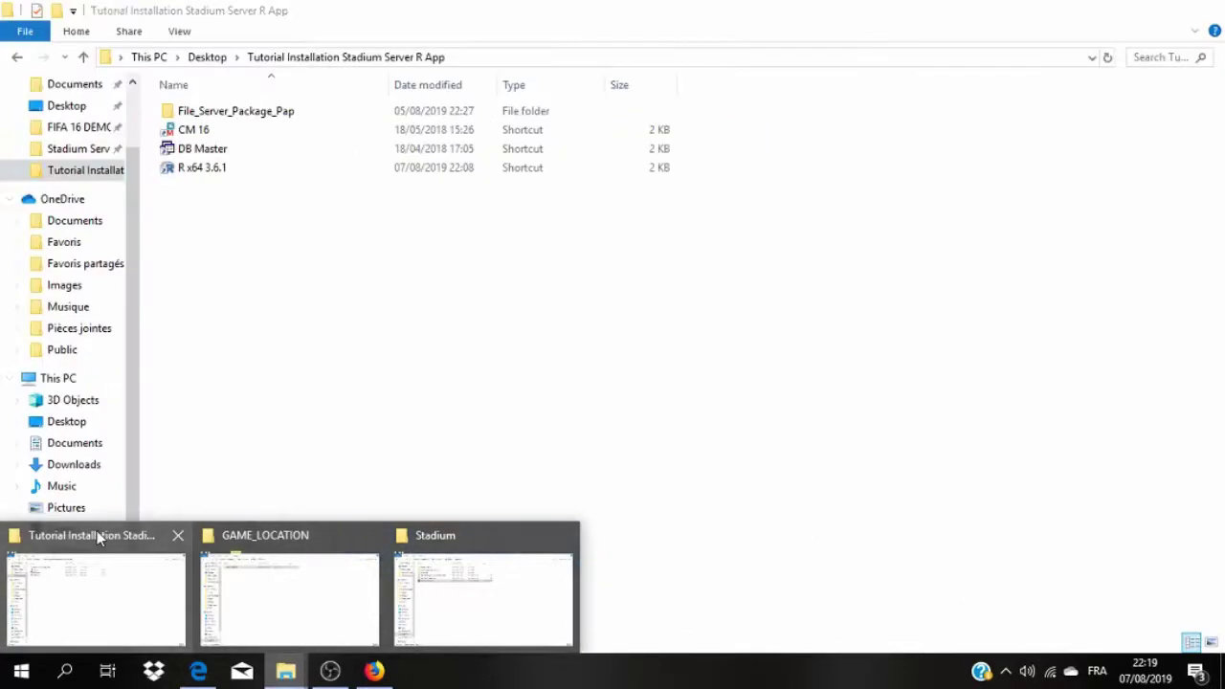
{"action": "left_click", "coordinate": [97, 531]}
{"action": "double_click", "coordinate": [192, 149]}
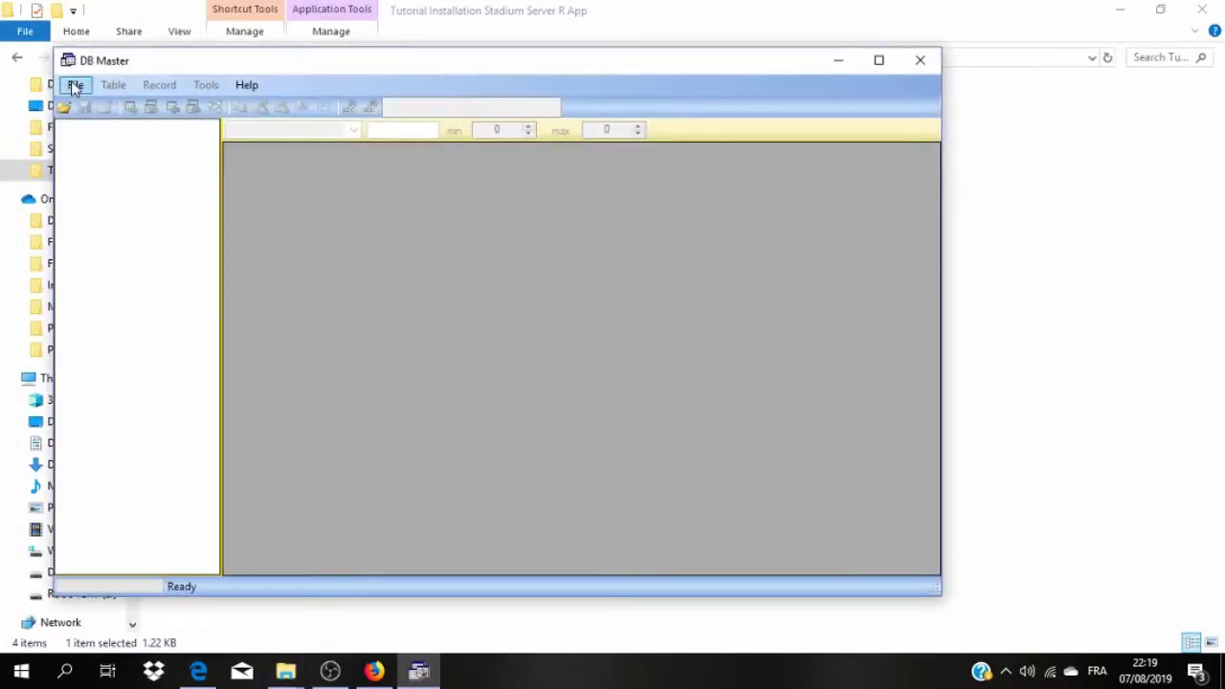
Open the database using fifa_ng_db-meta.xml and fifa_ng_db.db from the data\db folder of FIFA 16 DEMO in GAME_LOCATION
{"action": "left_click", "coordinate": [76, 86]}
{"action": "left_click", "coordinate": [103, 105]}
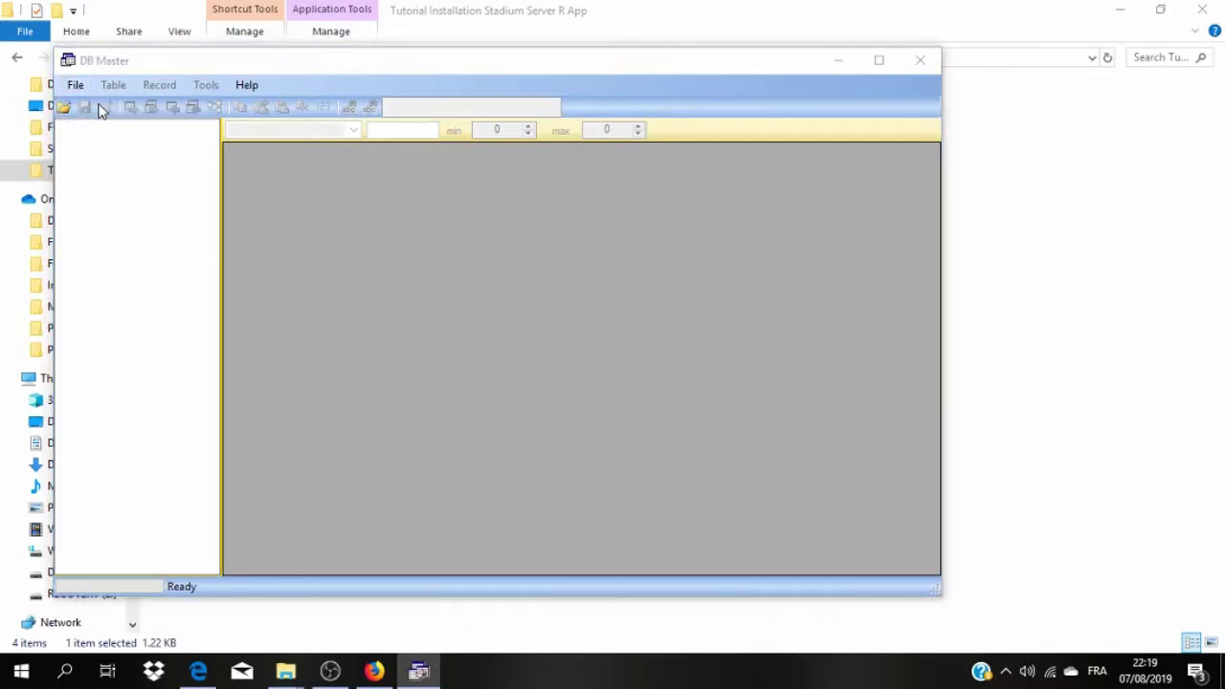
{"action": "left_click", "coordinate": [219, 119]}
{"action": "left_click", "coordinate": [219, 121]}
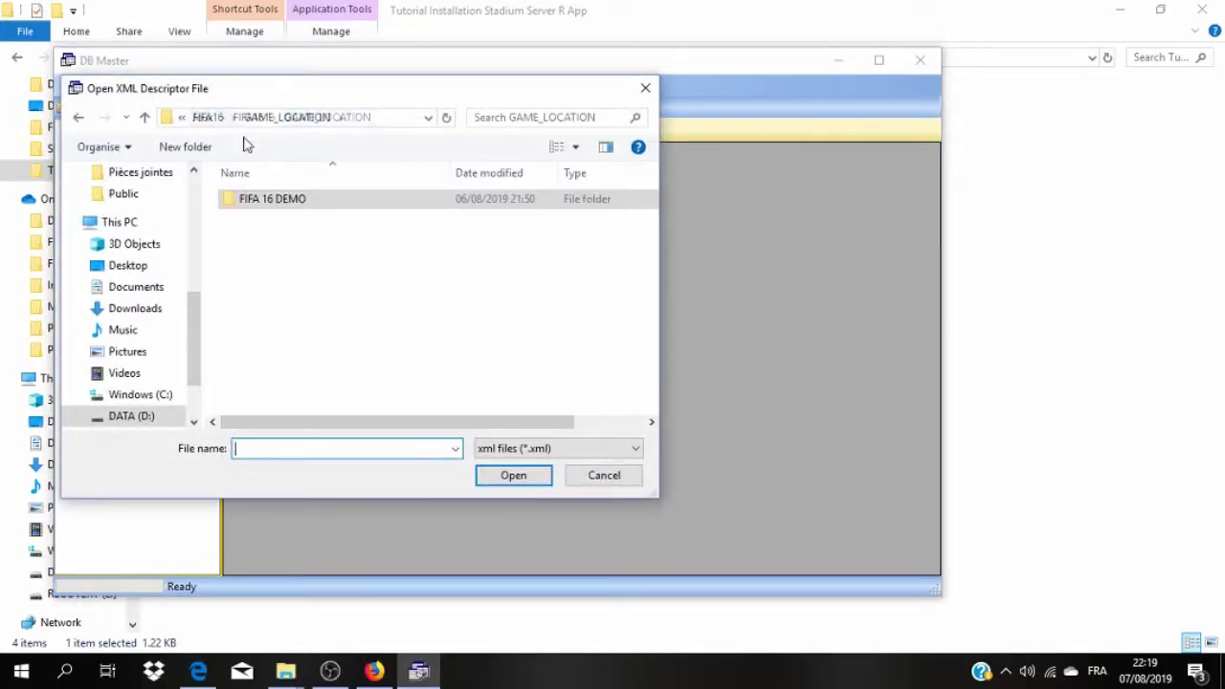
{"action": "double_click", "coordinate": [267, 199]}
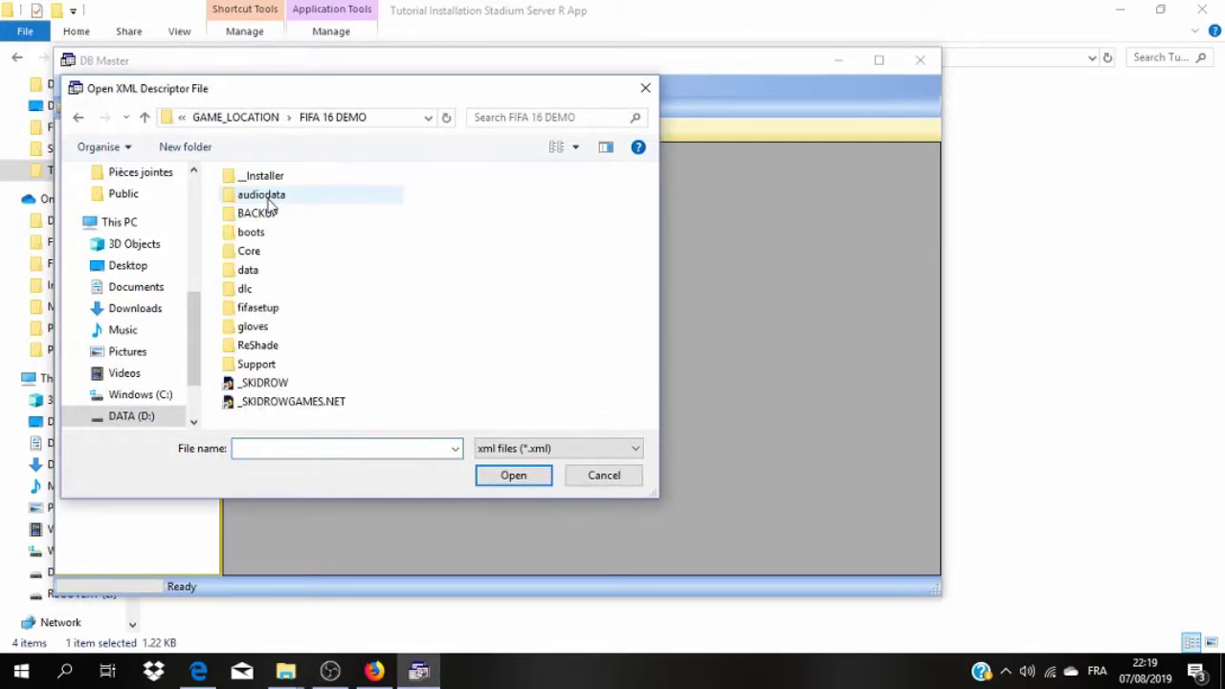
{"action": "double_click", "coordinate": [256, 271]}
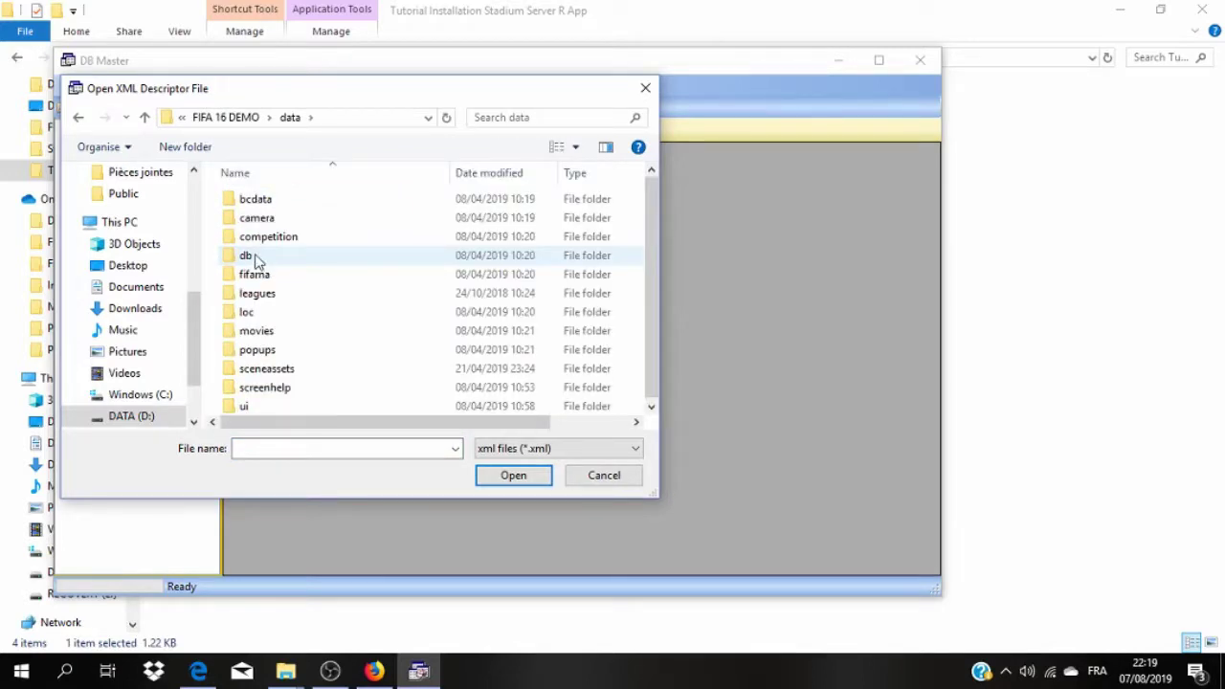
{"action": "double_click", "coordinate": [253, 255]}
{"action": "left_click", "coordinate": [262, 239]}
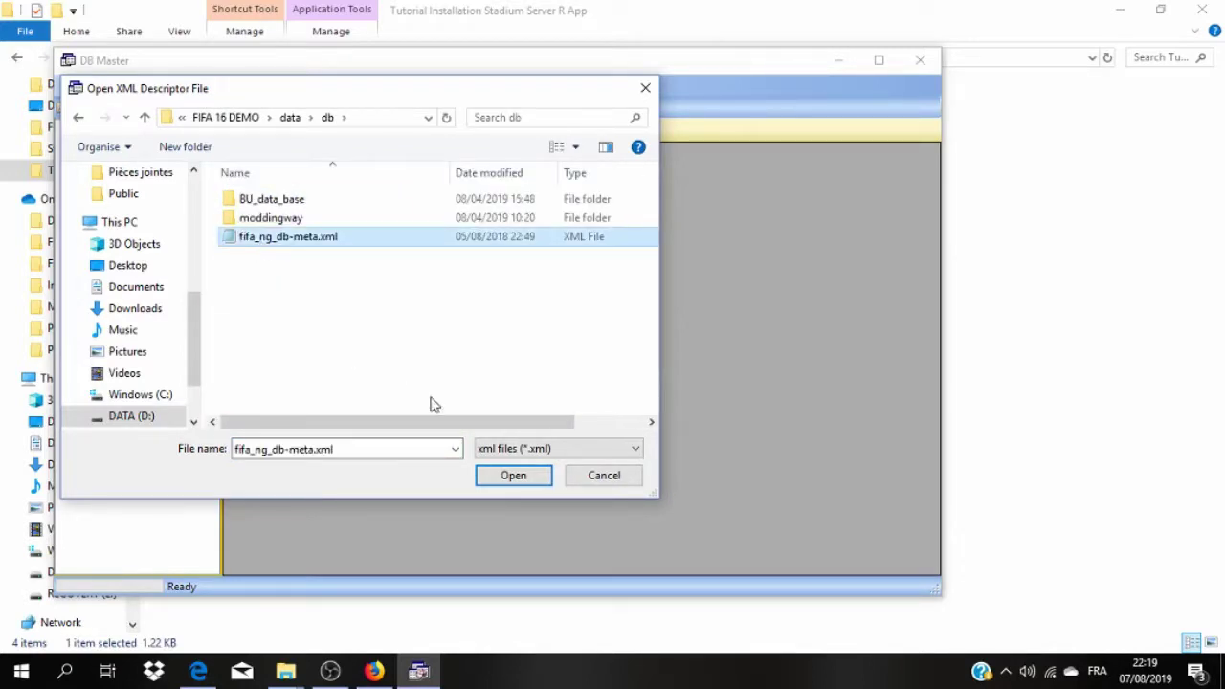
{"action": "left_click", "coordinate": [523, 479]}
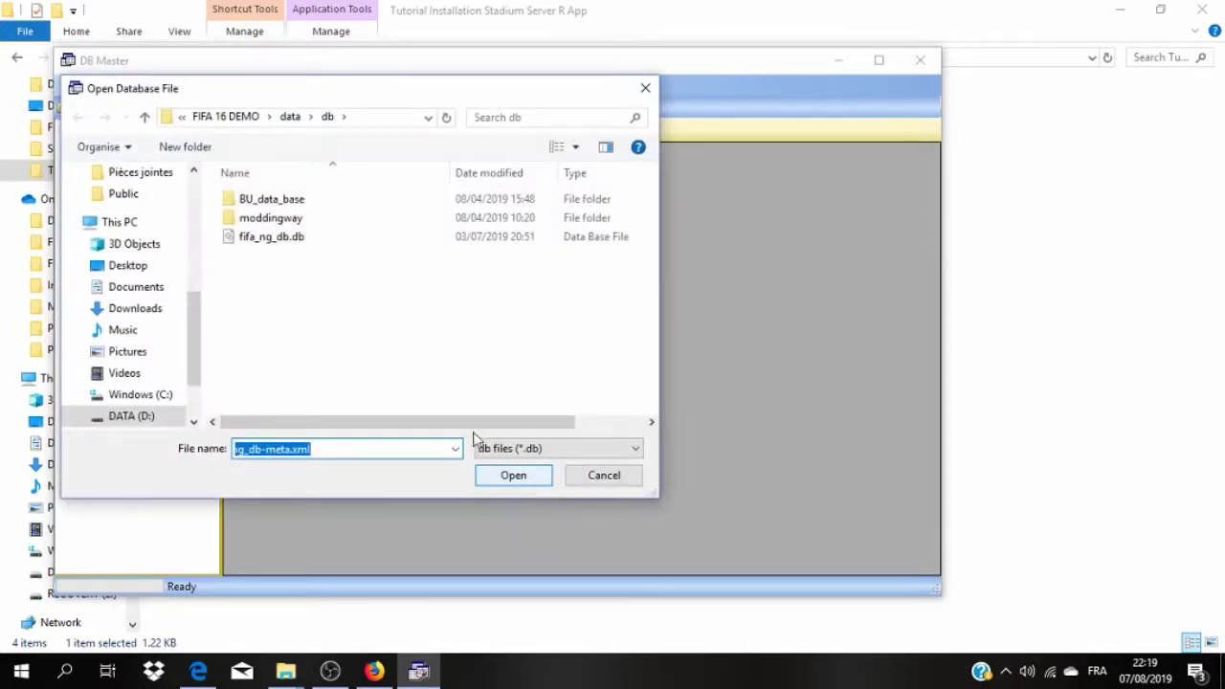
{"action": "left_click", "coordinate": [278, 241]}
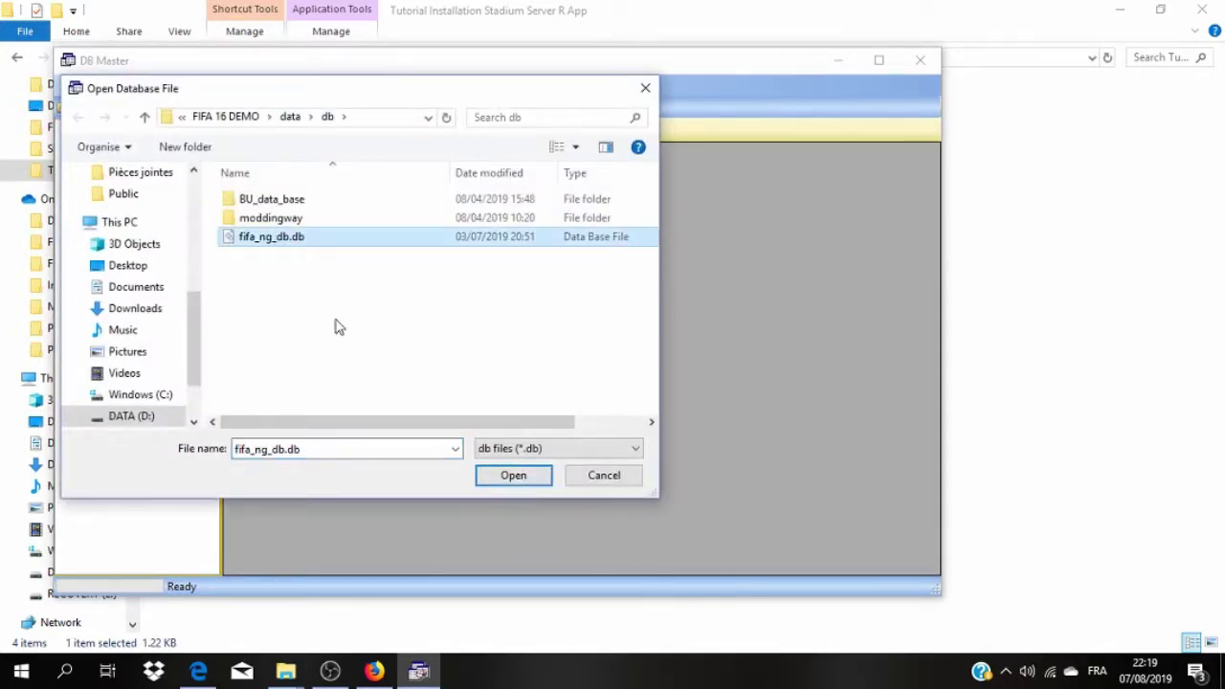
{"action": "left_click", "coordinate": [513, 476]}
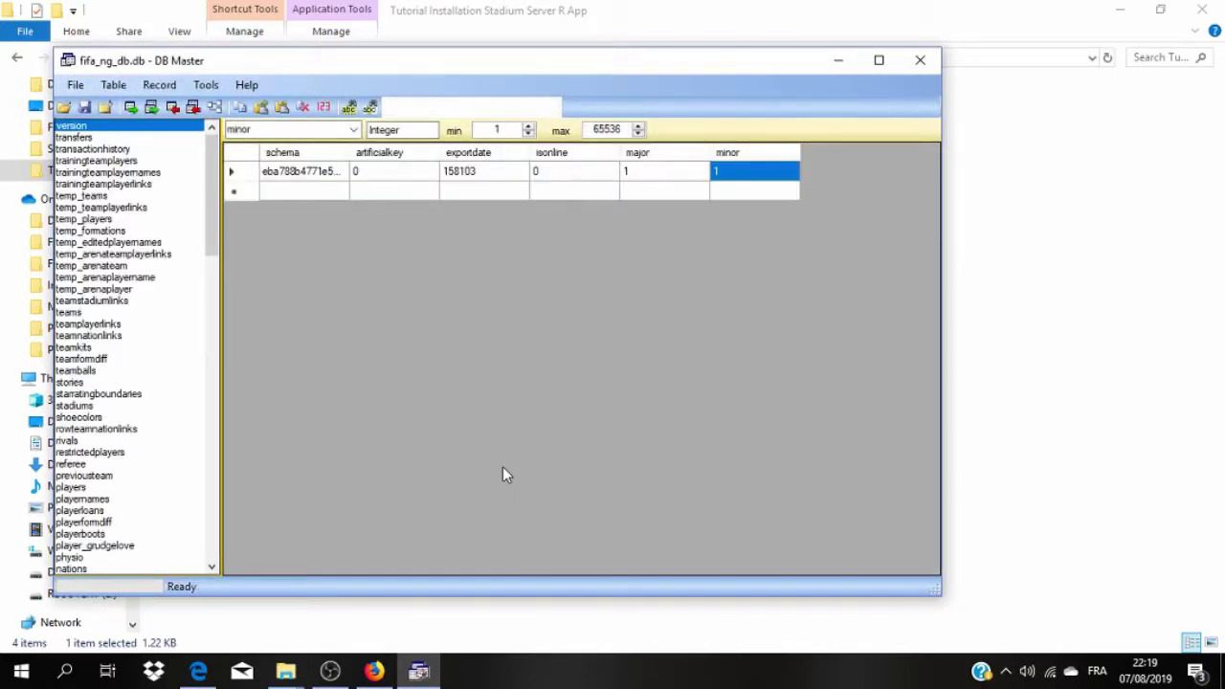
Export all database tables to the exported_files_DB folder inside Stadium Server R App on D:, and close DB Master
{"action": "scroll", "coordinate": [156, 238], "scroll_direction": "down", "scroll_amount": 10}
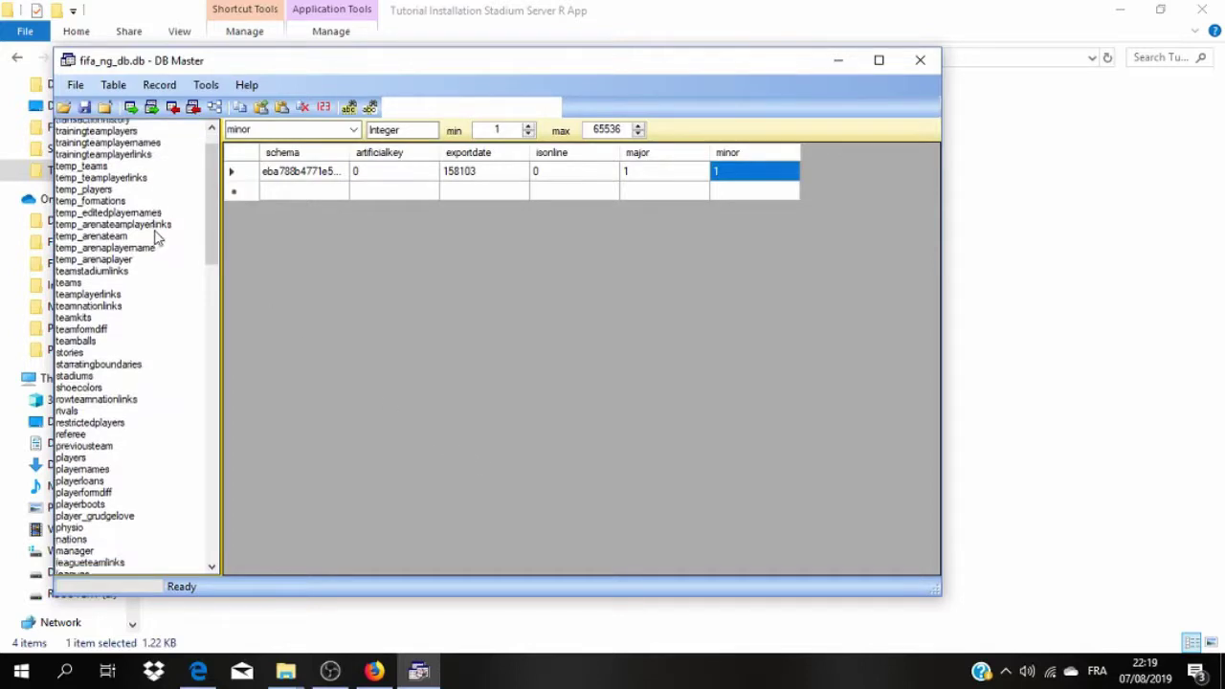
{"action": "scroll", "coordinate": [156, 238], "scroll_direction": "up", "scroll_amount": 10}
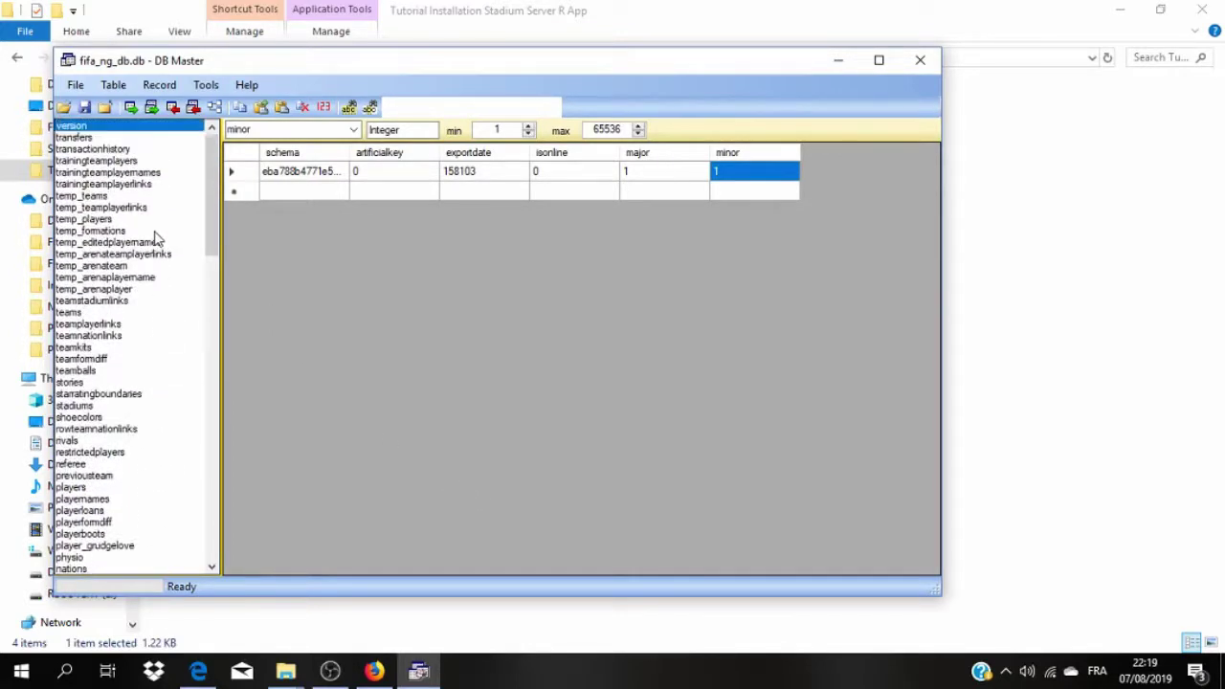
{"action": "left_click", "coordinate": [151, 108]}
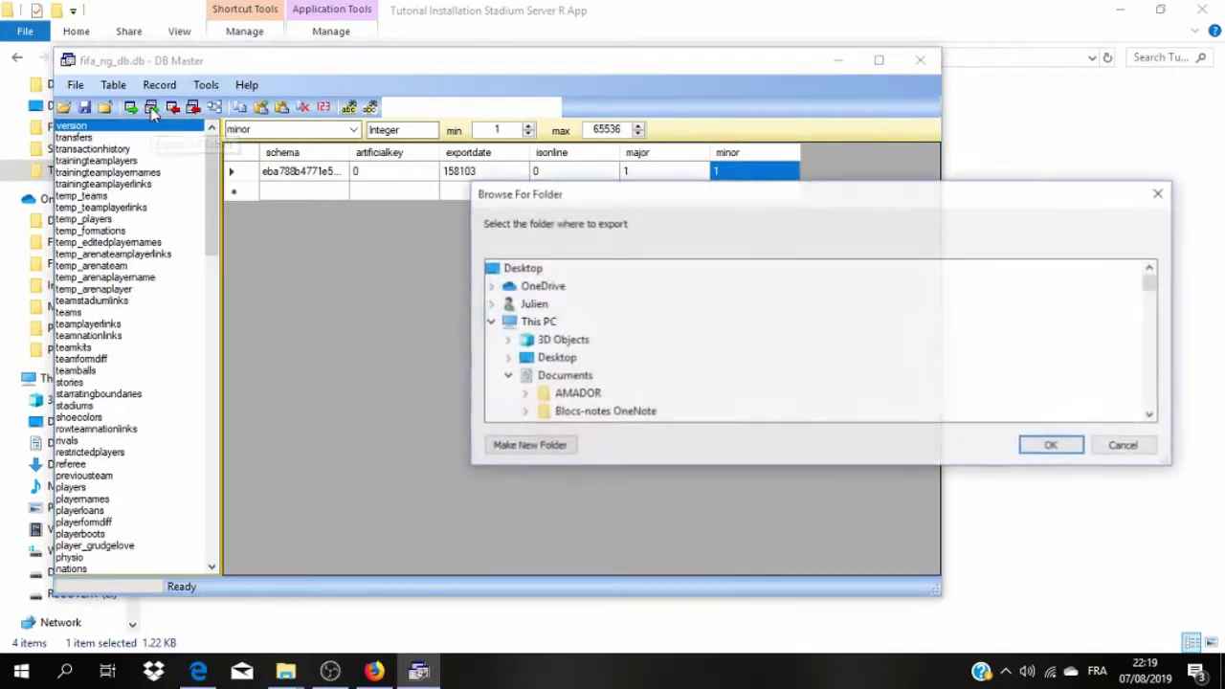
{"action": "scroll", "coordinate": [728, 363], "scroll_direction": "down", "scroll_amount": 2}
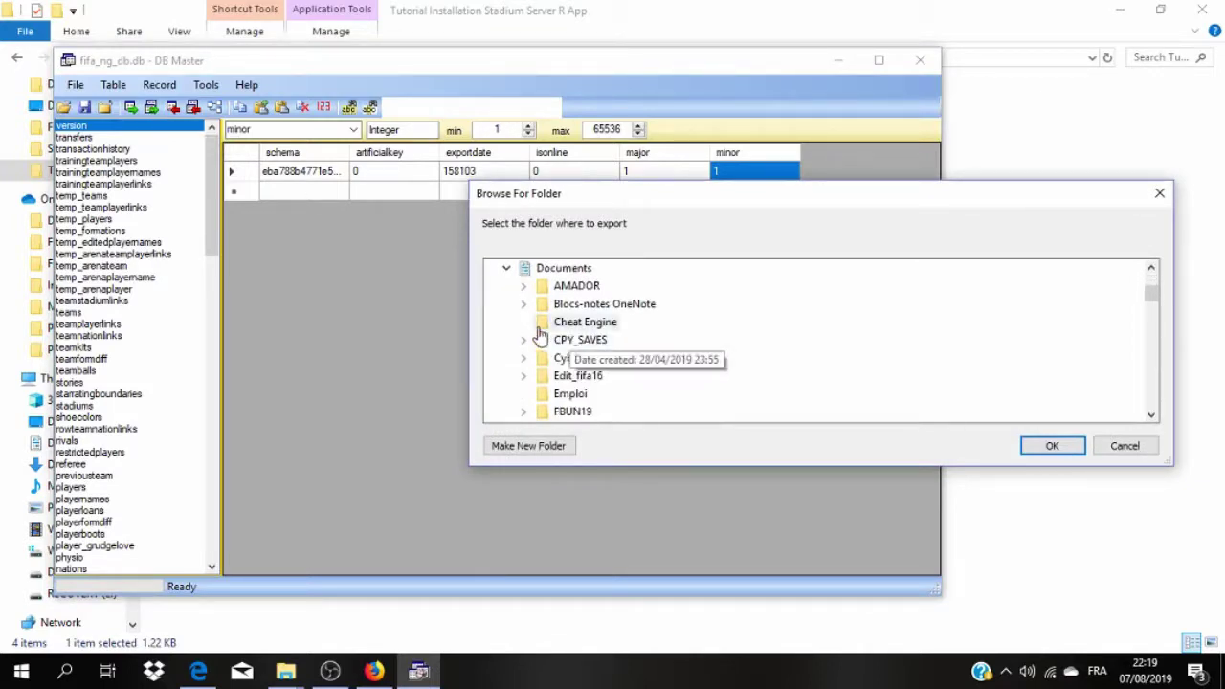
{"action": "left_click", "coordinate": [506, 271]}
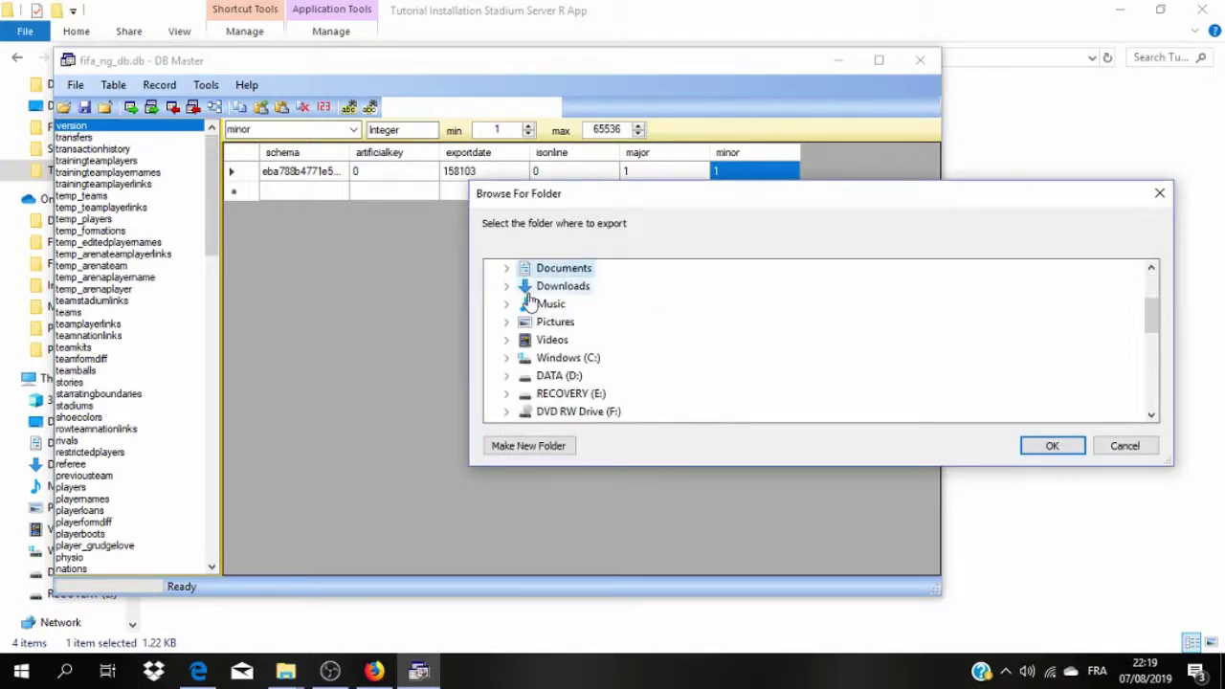
{"action": "left_click", "coordinate": [506, 375]}
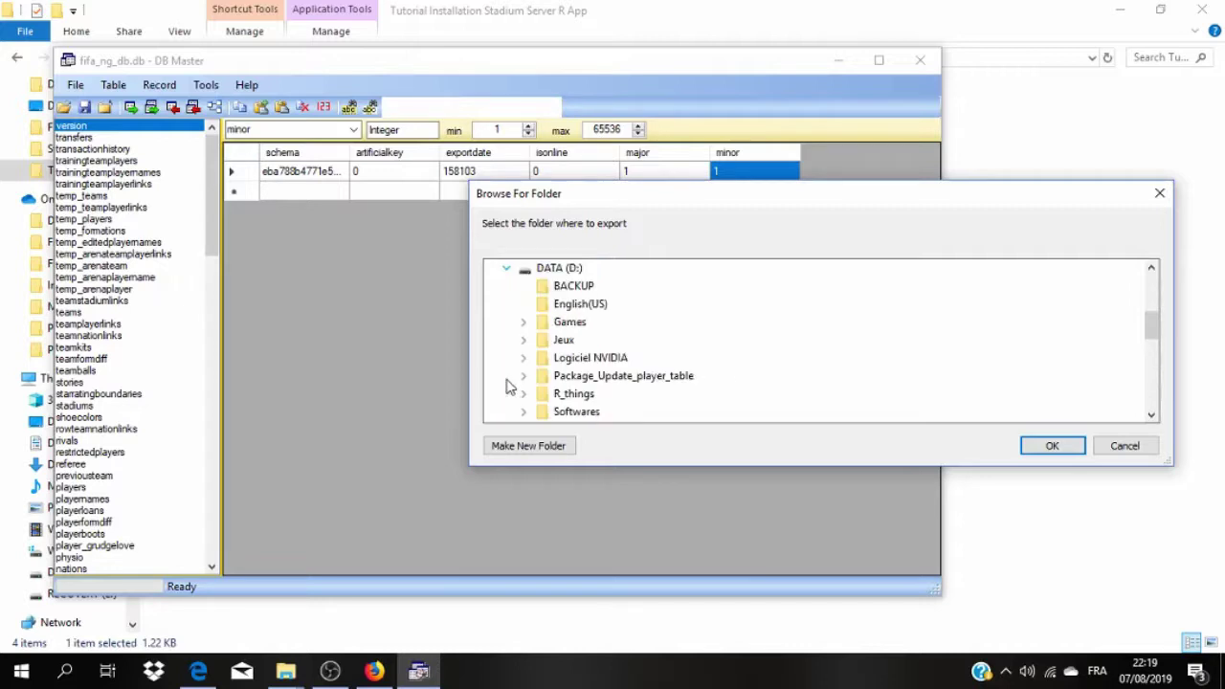
{"action": "scroll", "coordinate": [561, 364], "scroll_direction": "down", "scroll_amount": 2}
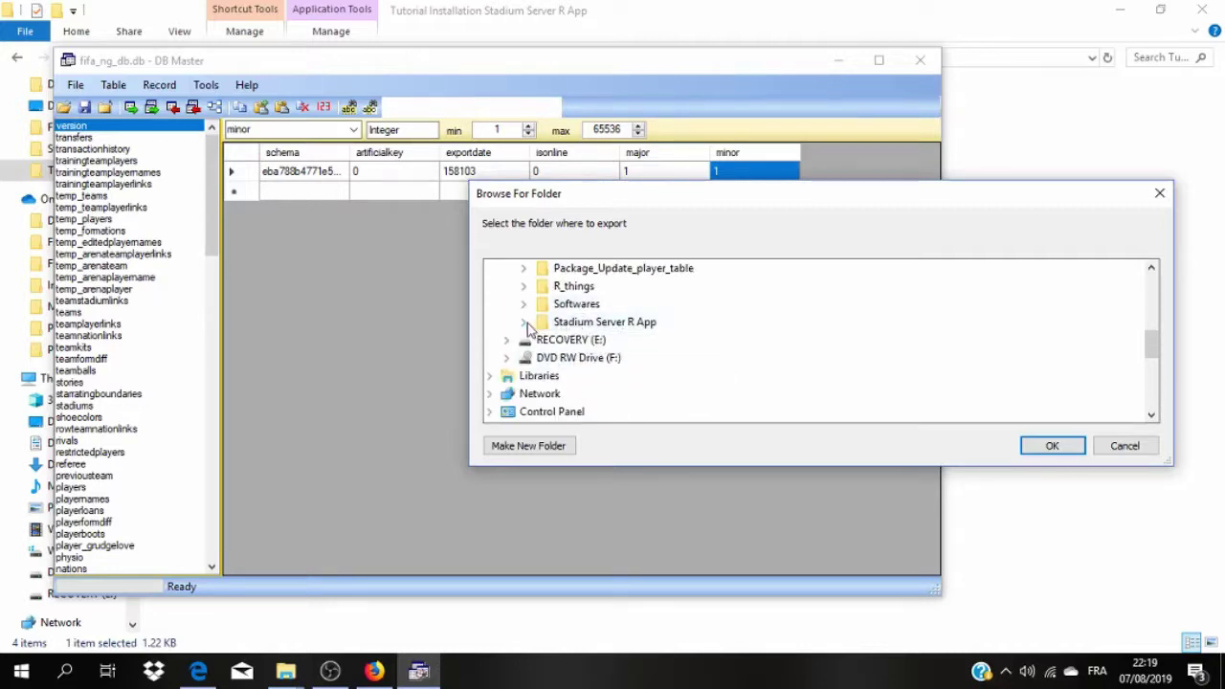
{"action": "left_click", "coordinate": [559, 323]}
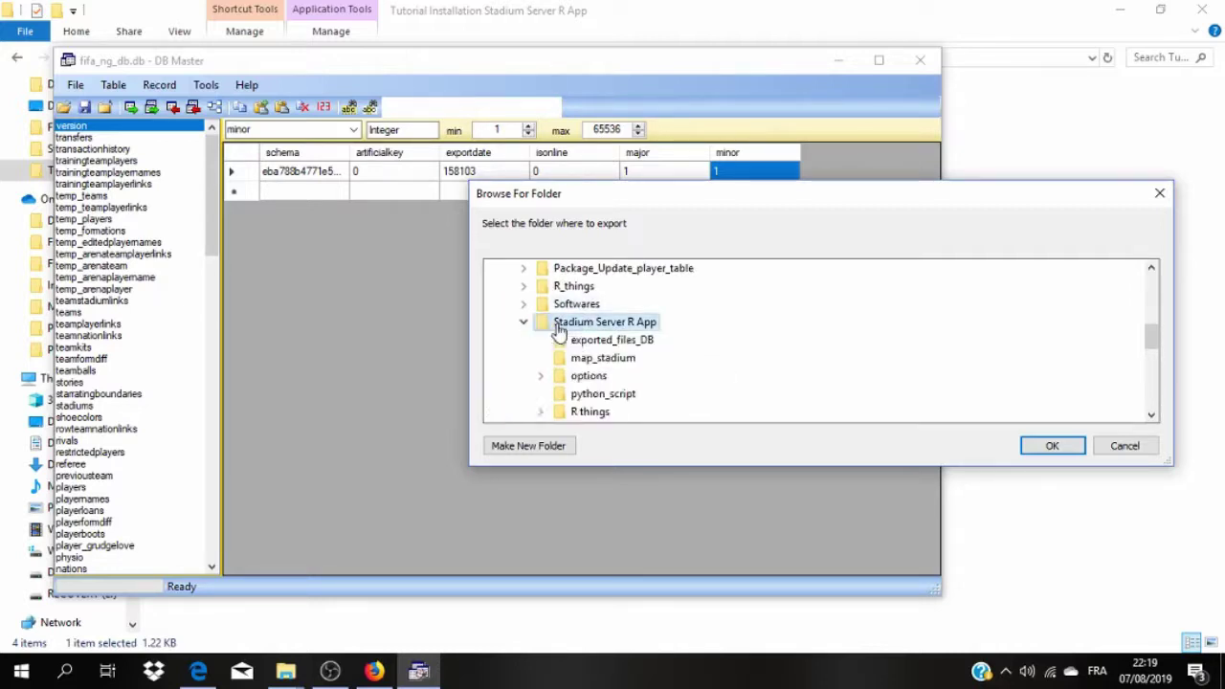
{"action": "left_click", "coordinate": [618, 340]}
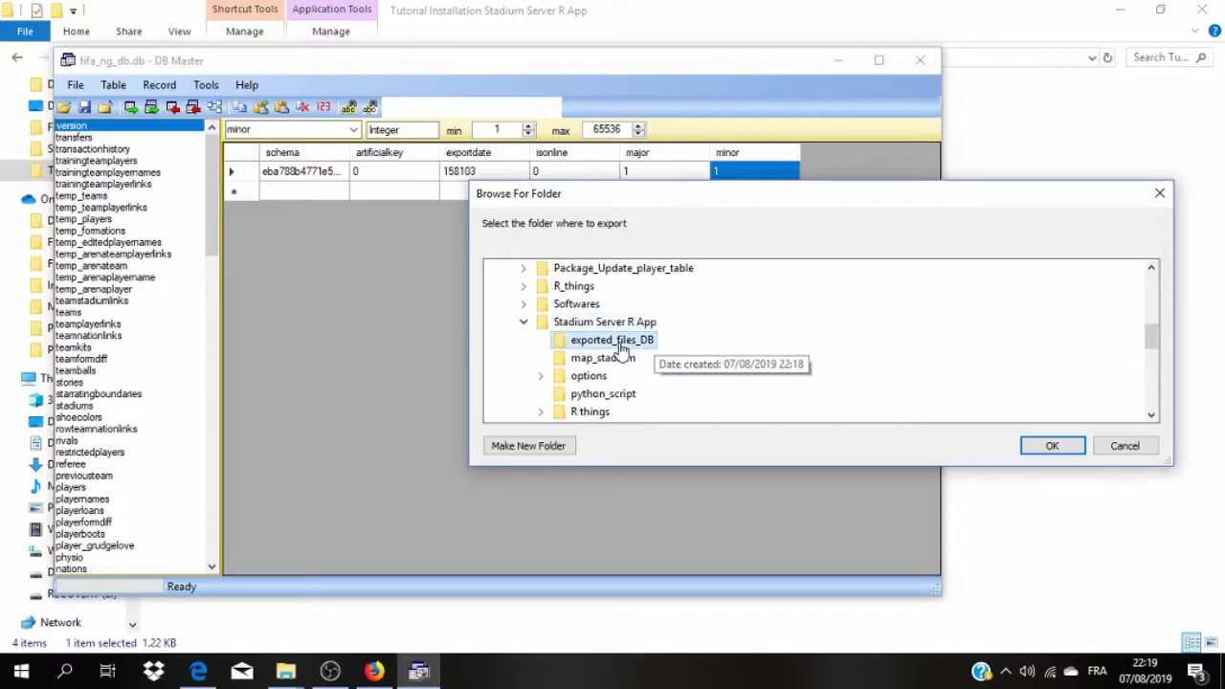
{"action": "left_click", "coordinate": [1049, 446]}
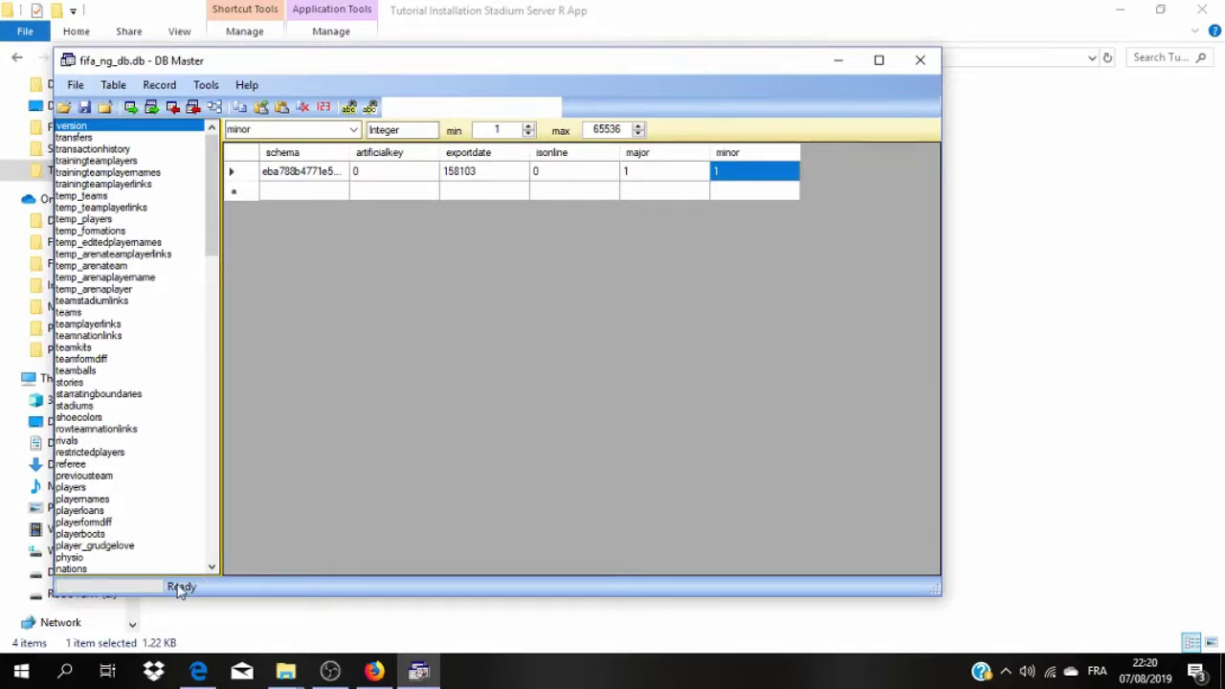
{"action": "left_click", "coordinate": [920, 59]}
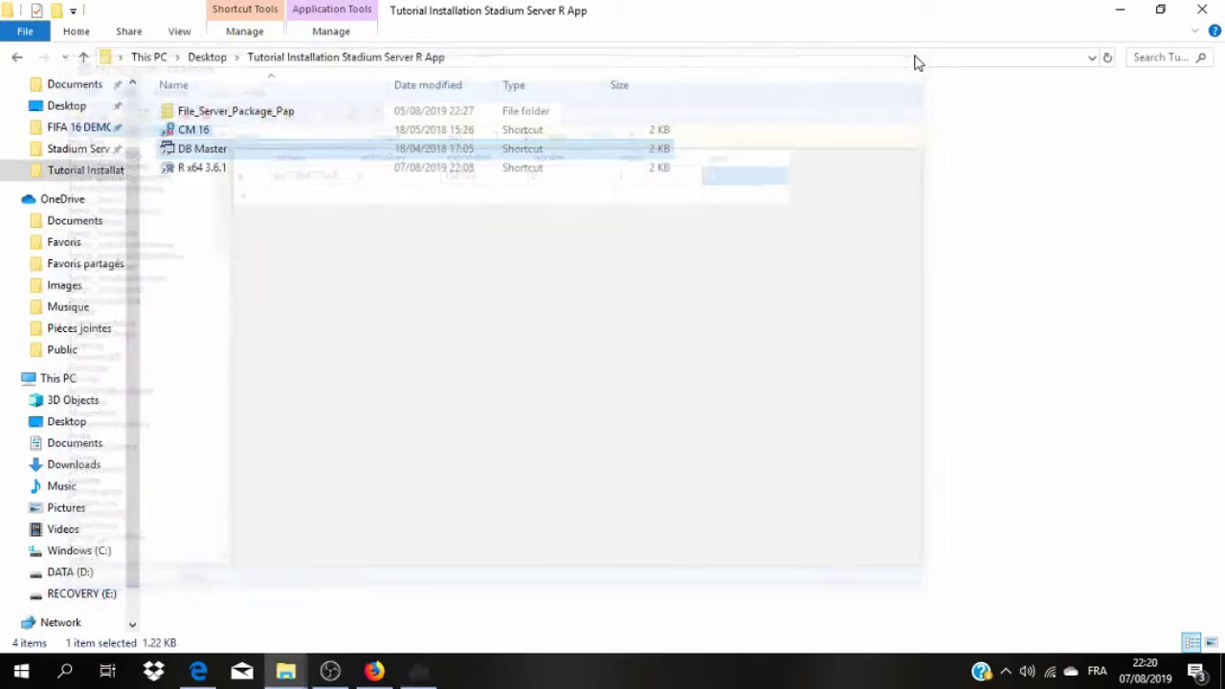
Check the exported text files in the exported_files_DB folder of Stadium Server R App on D:, and return to the drive's root
{"action": "key", "text": "alt+Left"}
{"action": "double_click", "coordinate": [198, 266]}
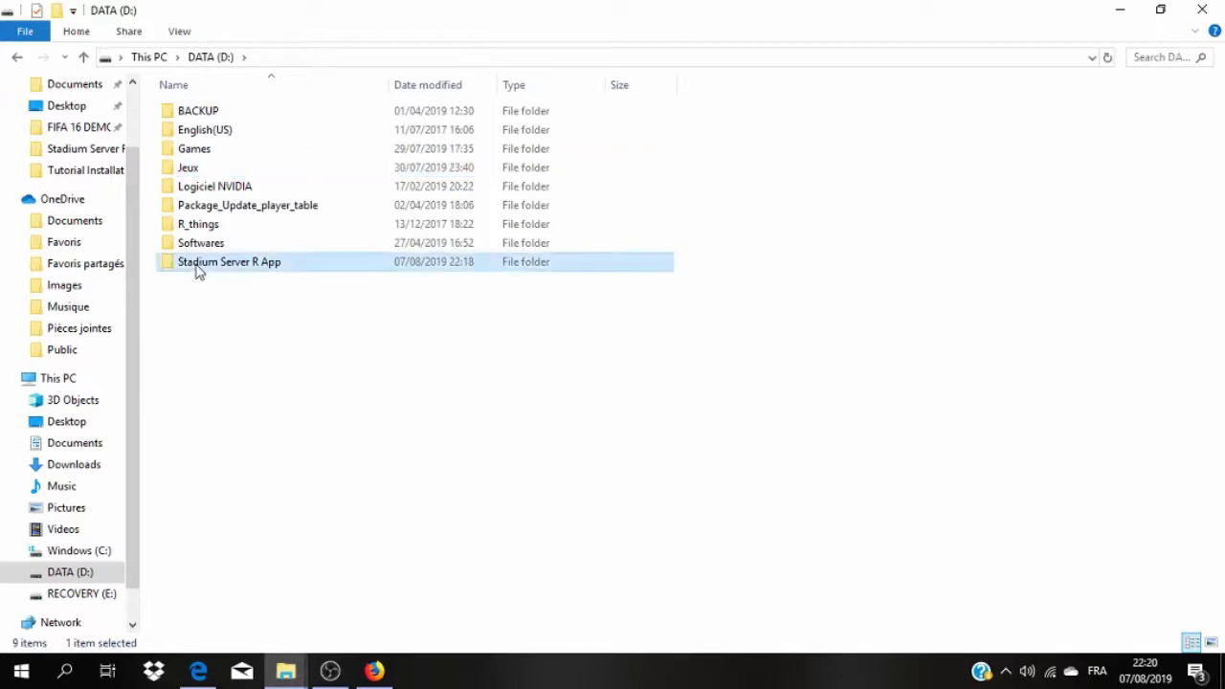
{"action": "double_click", "coordinate": [198, 117]}
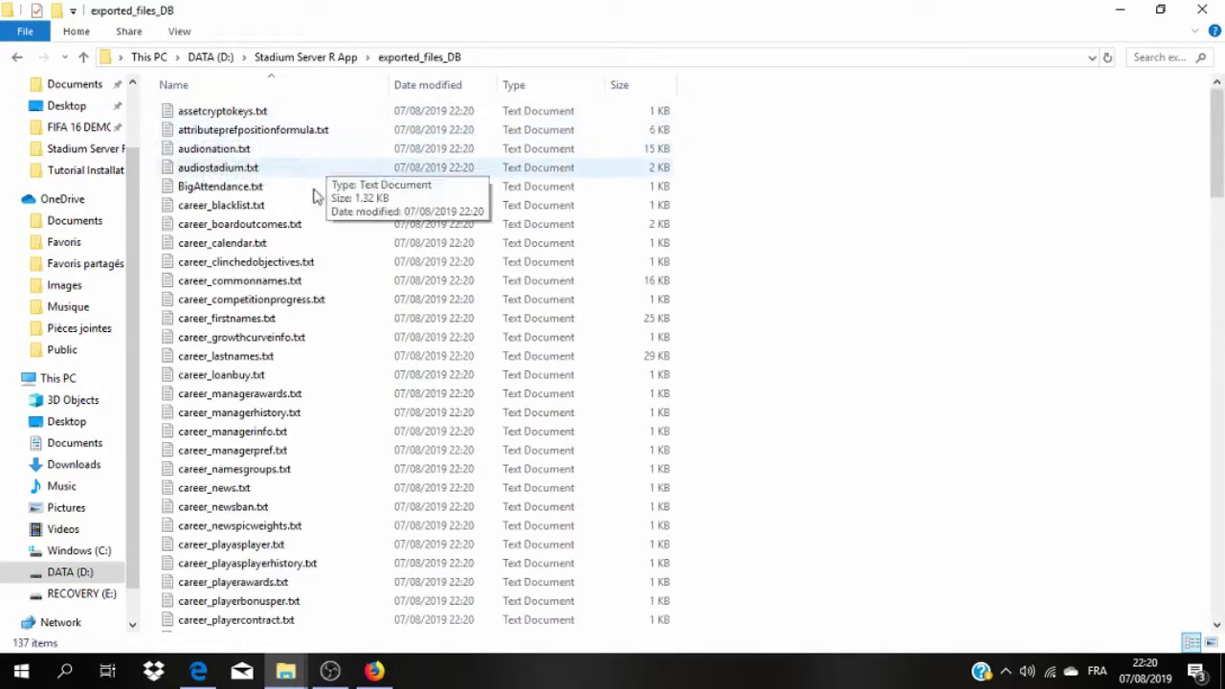
{"action": "scroll", "coordinate": [303, 262], "scroll_direction": "down", "scroll_amount": 20}
{"action": "scroll", "coordinate": [301, 262], "scroll_direction": "up", "scroll_amount": 20}
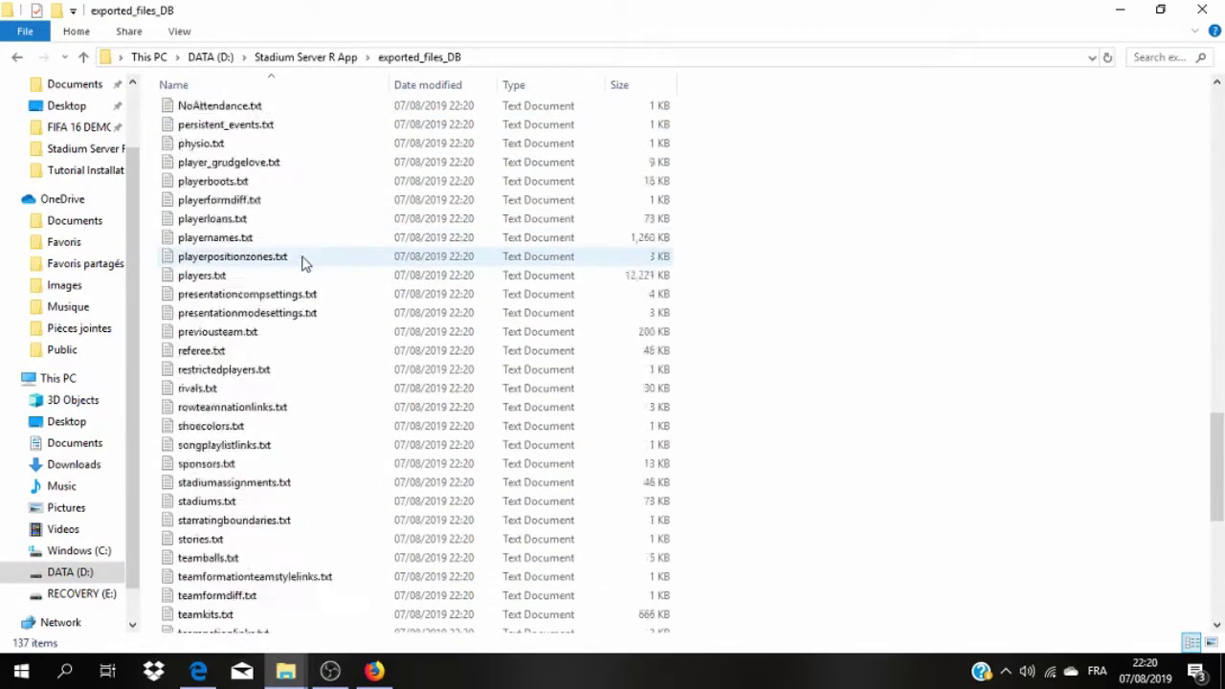
{"action": "left_click", "coordinate": [211, 56]}
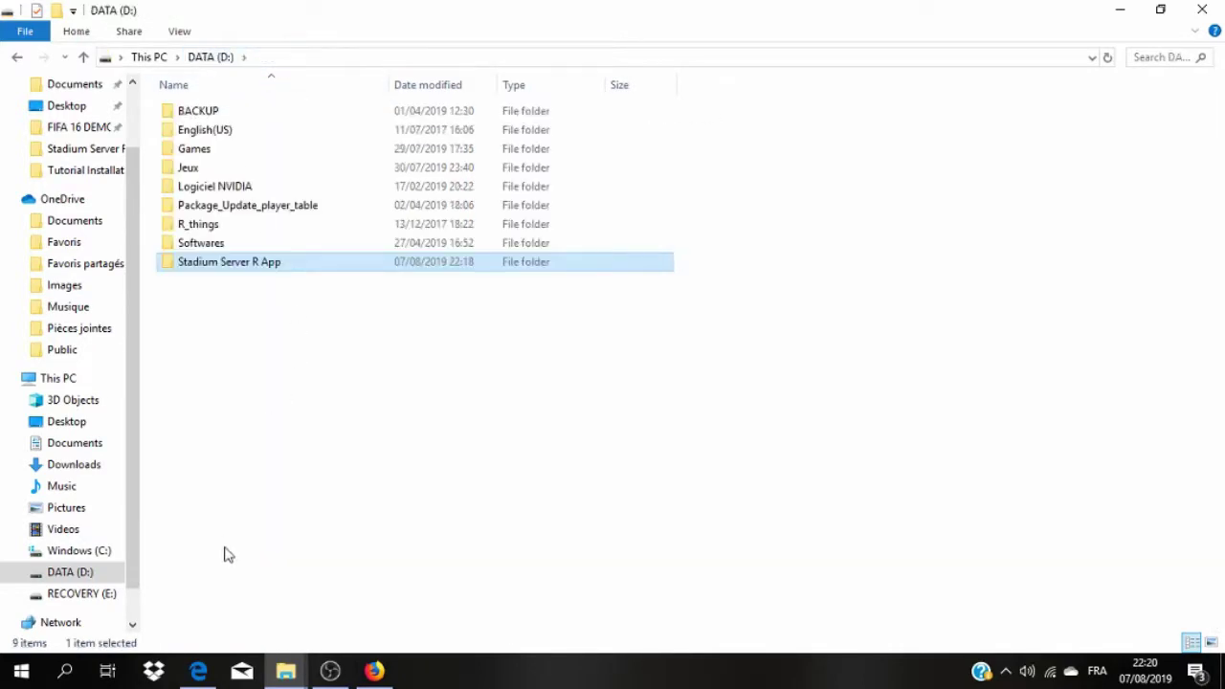
Read section 7 of the Readme on starting R and loading the Stadium Server R App
{"action": "left_click", "coordinate": [198, 671]}
{"action": "scroll", "coordinate": [325, 507], "scroll_direction": "down", "scroll_amount": 4}
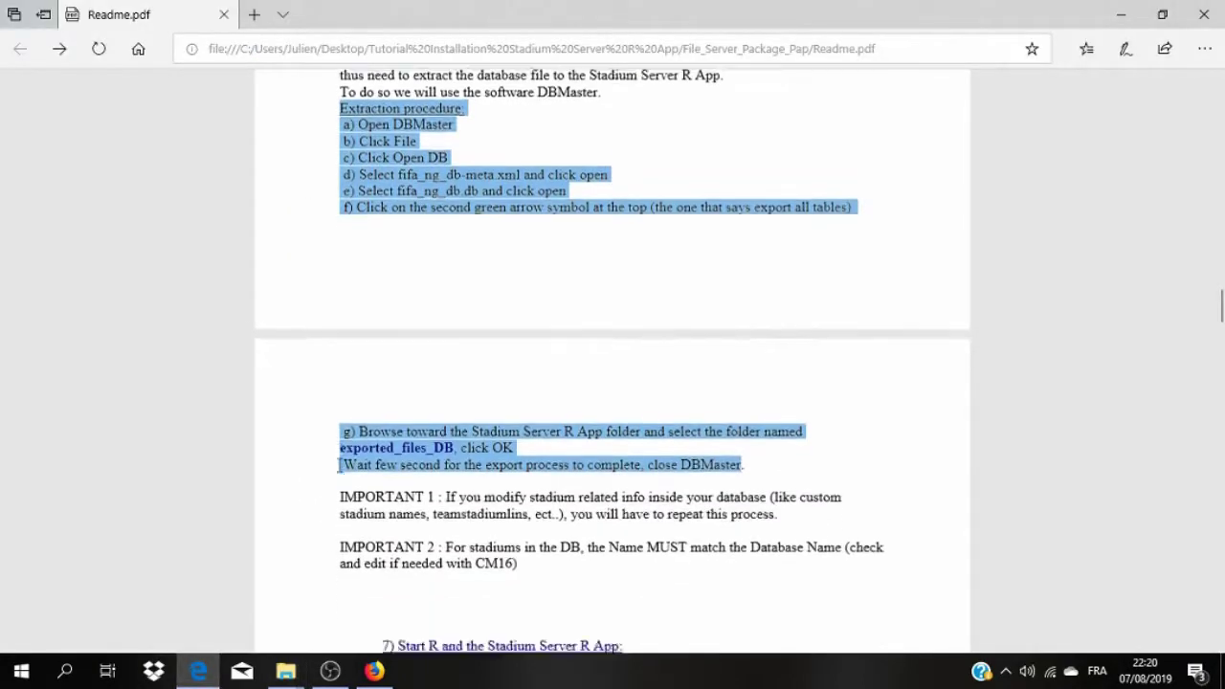
{"action": "left_click", "coordinate": [381, 435]}
{"action": "scroll", "coordinate": [375, 427], "scroll_direction": "down", "scroll_amount": 3}
{"action": "left_click_drag", "start_coordinate": [380, 400], "coordinate": [627, 400]}
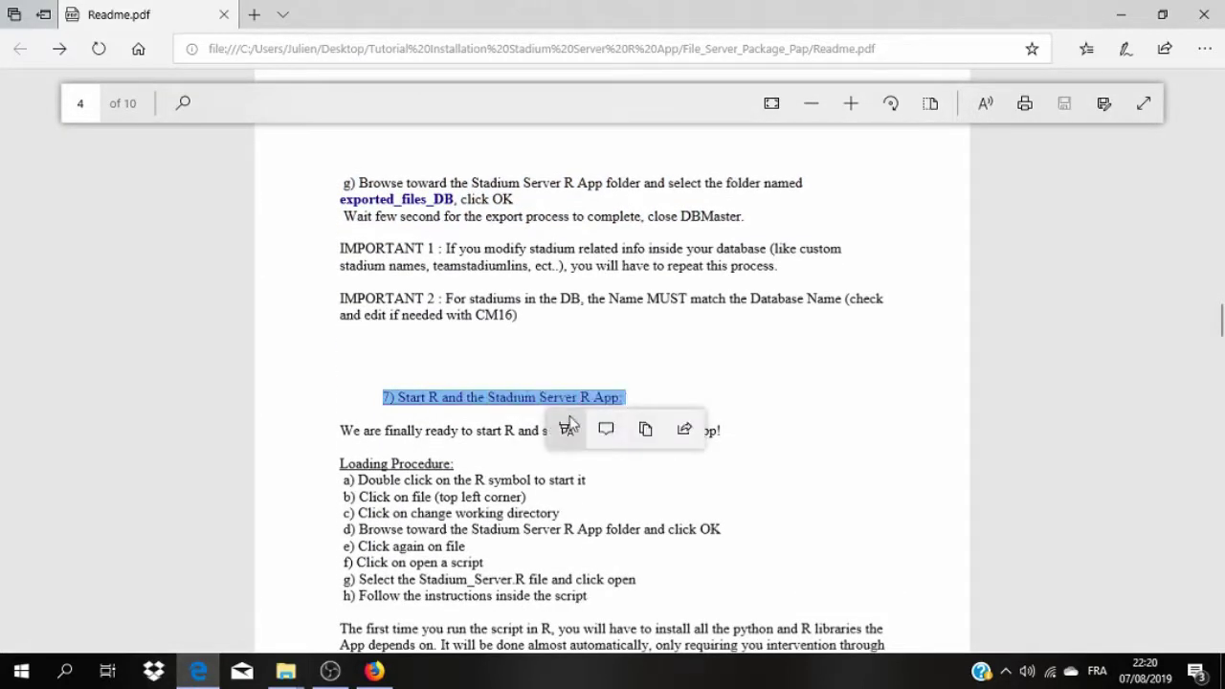
{"action": "left_click", "coordinate": [370, 492]}
{"action": "scroll", "coordinate": [364, 460], "scroll_direction": "down", "scroll_amount": 2}
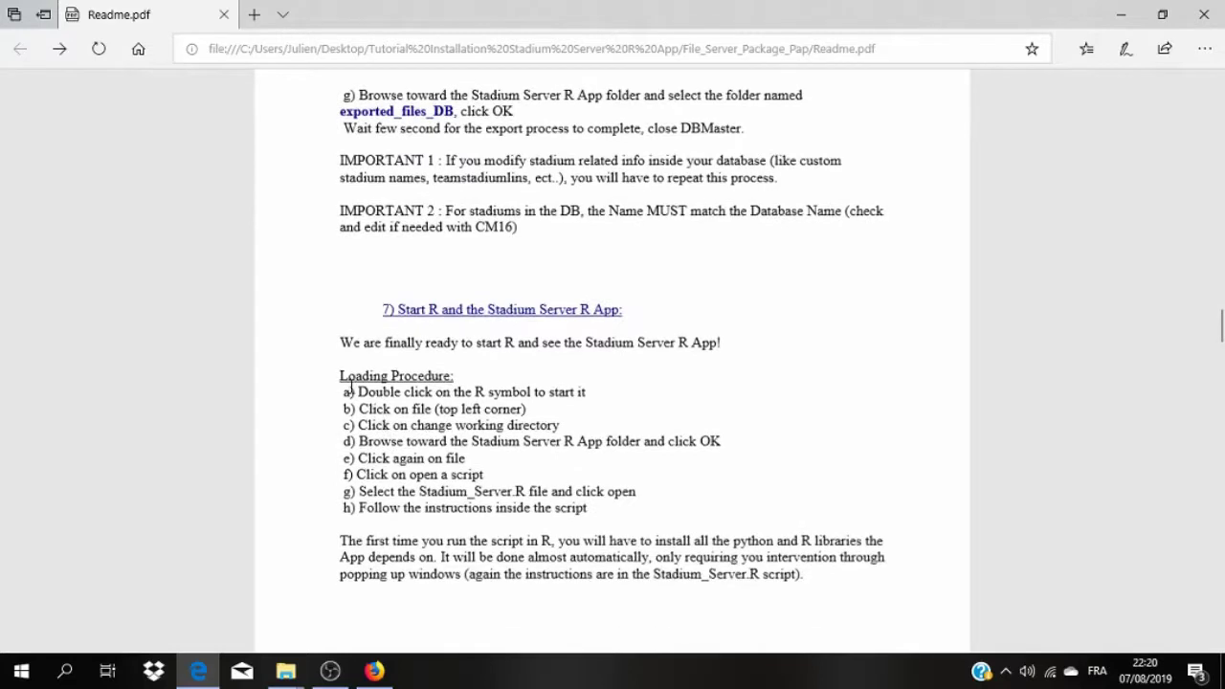
{"action": "left_click_drag", "start_coordinate": [340, 375], "coordinate": [624, 525]}
Launch R x64 3.6.1 from its shortcut in the Tutorial Installation Stadium Server R App folder
{"action": "mouse_move", "coordinate": [285, 670]}
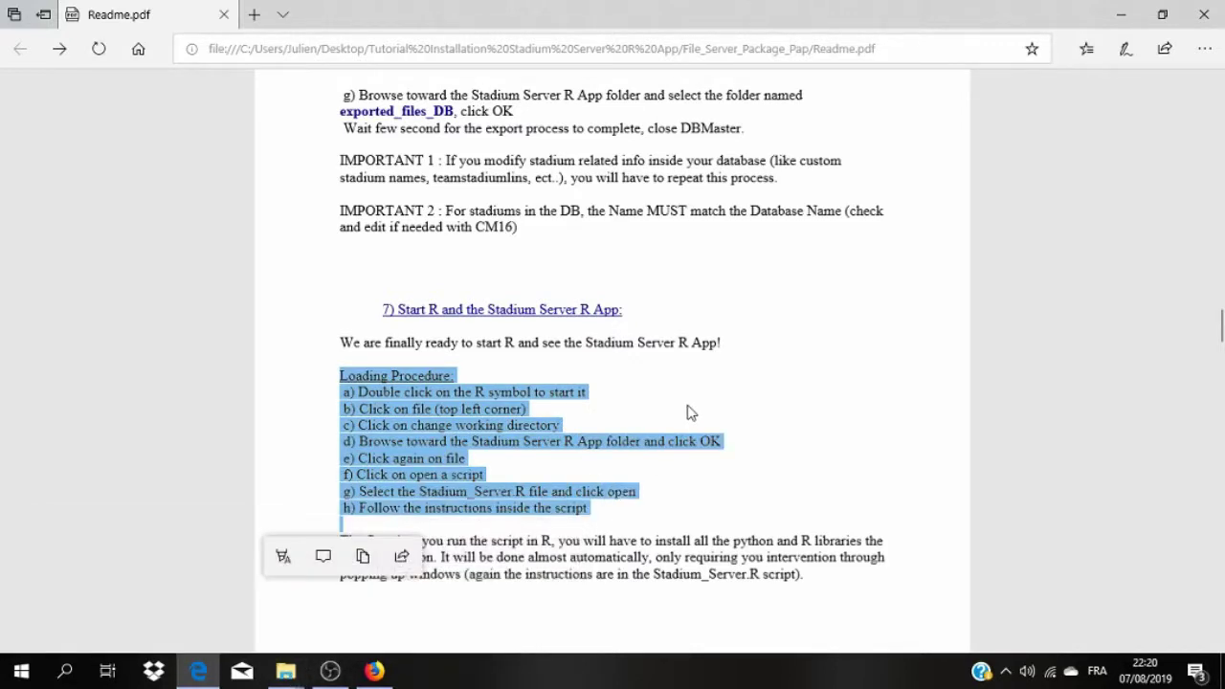
{"action": "scroll", "coordinate": [691, 412], "scroll_direction": "down", "scroll_amount": 1}
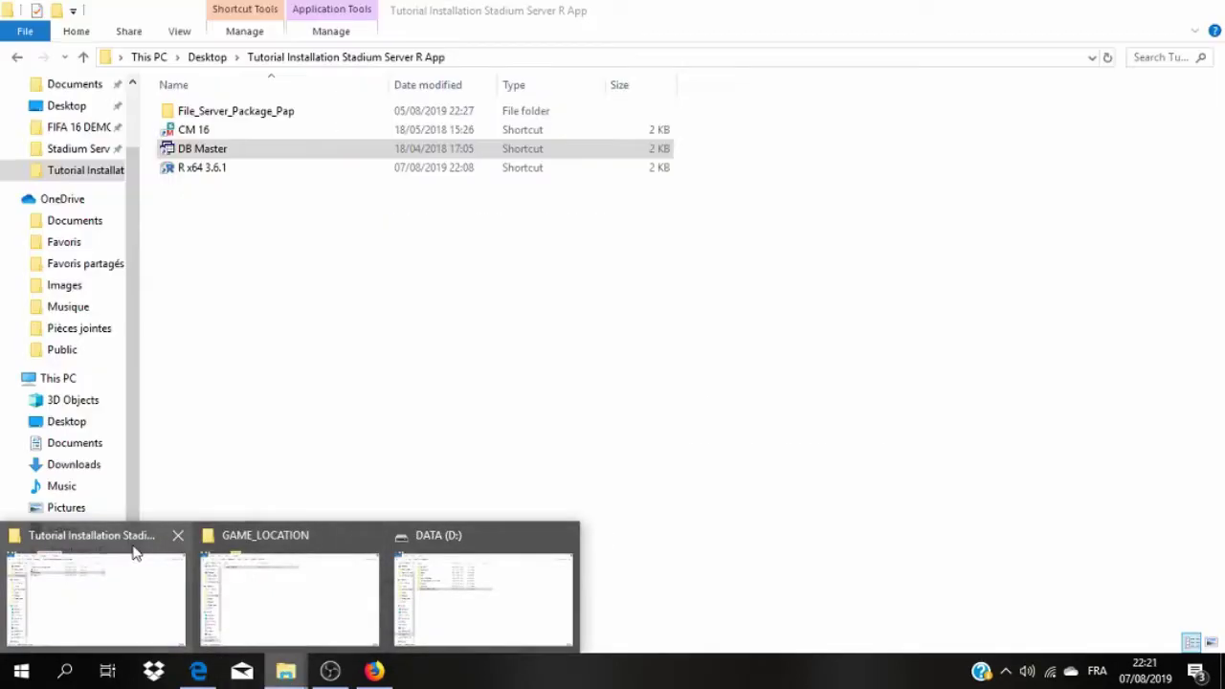
{"action": "left_click", "coordinate": [134, 553]}
{"action": "double_click", "coordinate": [201, 170]}
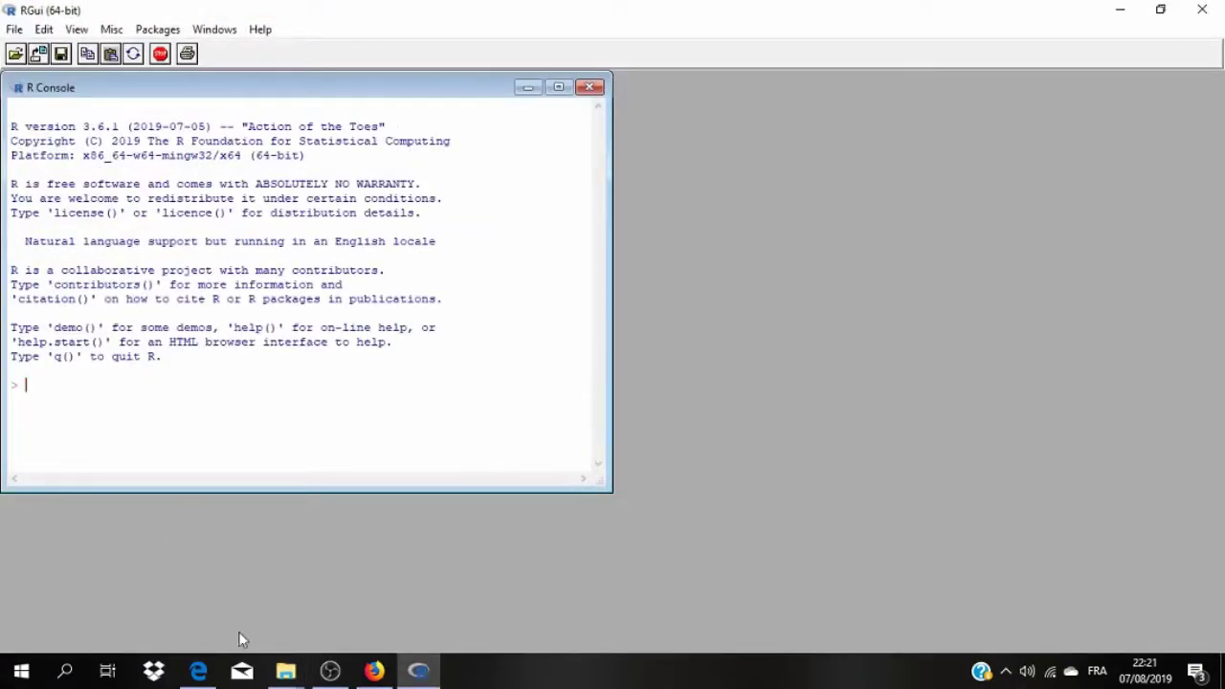
Following the Readme's loading procedure, change R's working directory to D:\Stadium Server R App
{"action": "left_click", "coordinate": [199, 670]}
{"action": "left_click", "coordinate": [408, 442]}
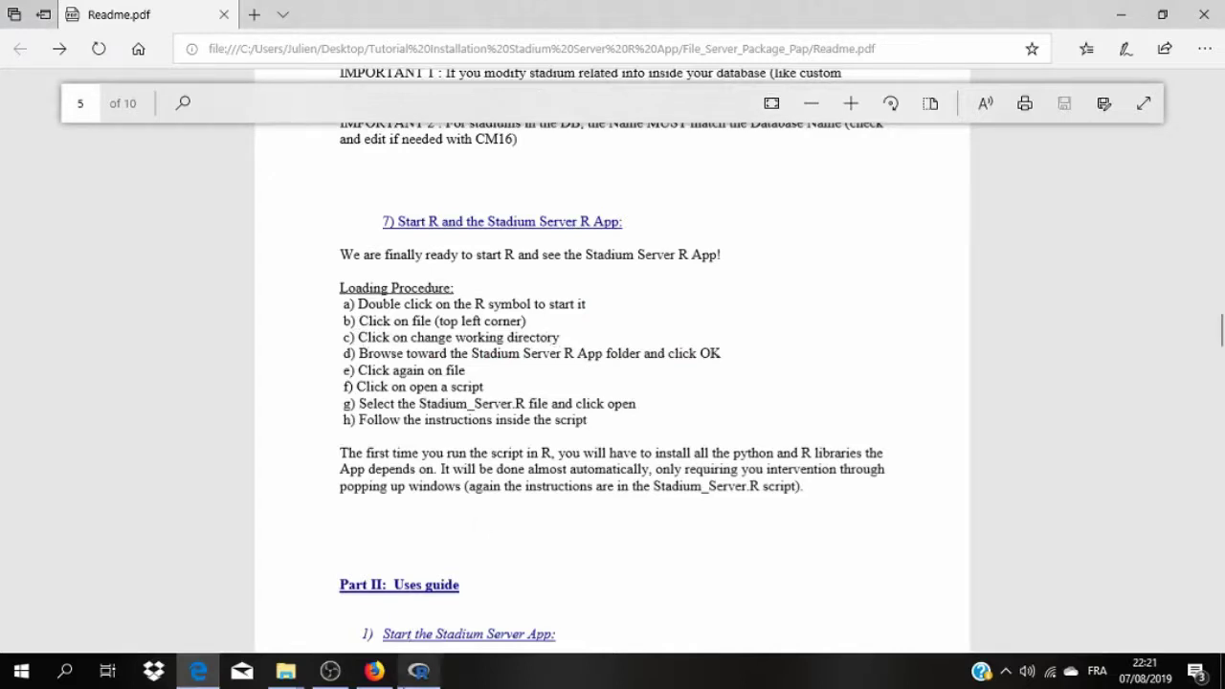
{"action": "left_click", "coordinate": [419, 670]}
{"action": "left_click", "coordinate": [16, 29]}
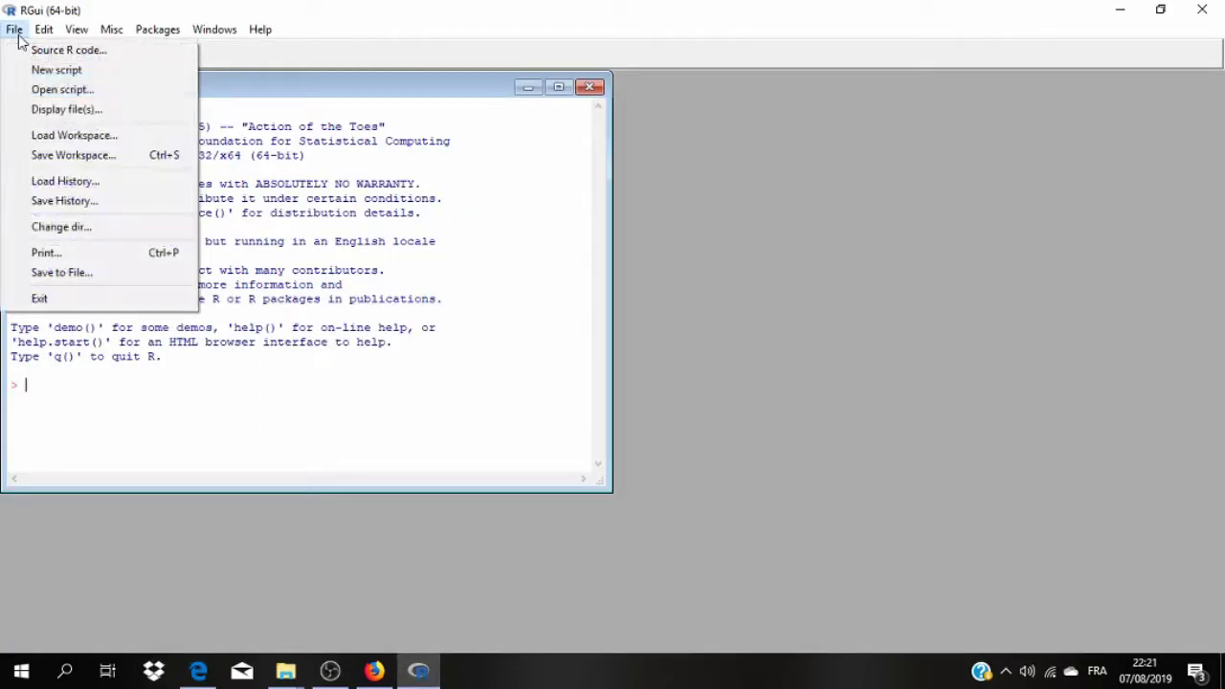
{"action": "left_click", "coordinate": [57, 226]}
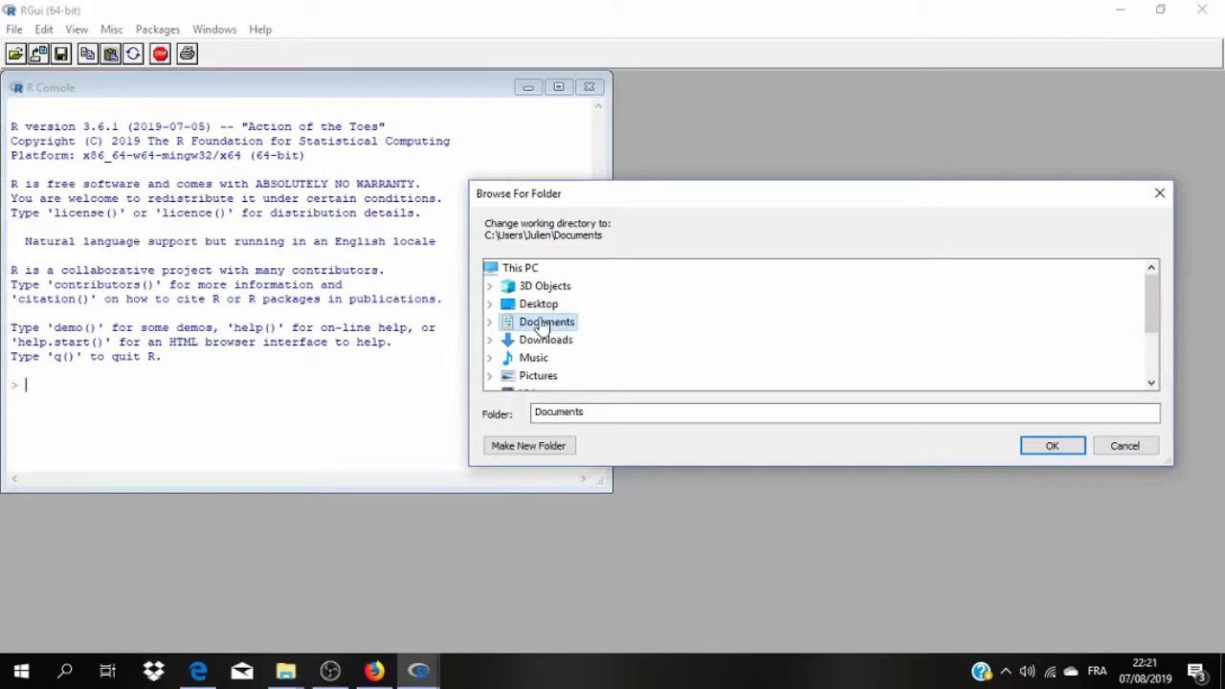
{"action": "scroll", "coordinate": [568, 335], "scroll_direction": "down", "scroll_amount": 2}
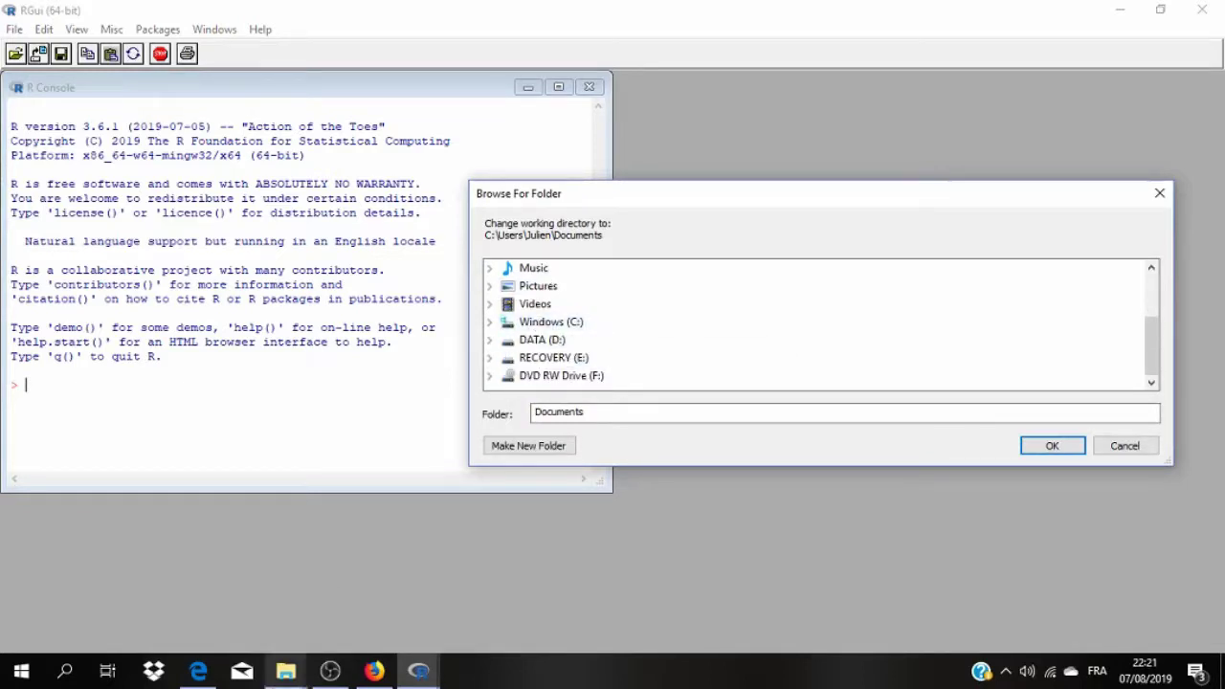
{"action": "left_click", "coordinate": [199, 671]}
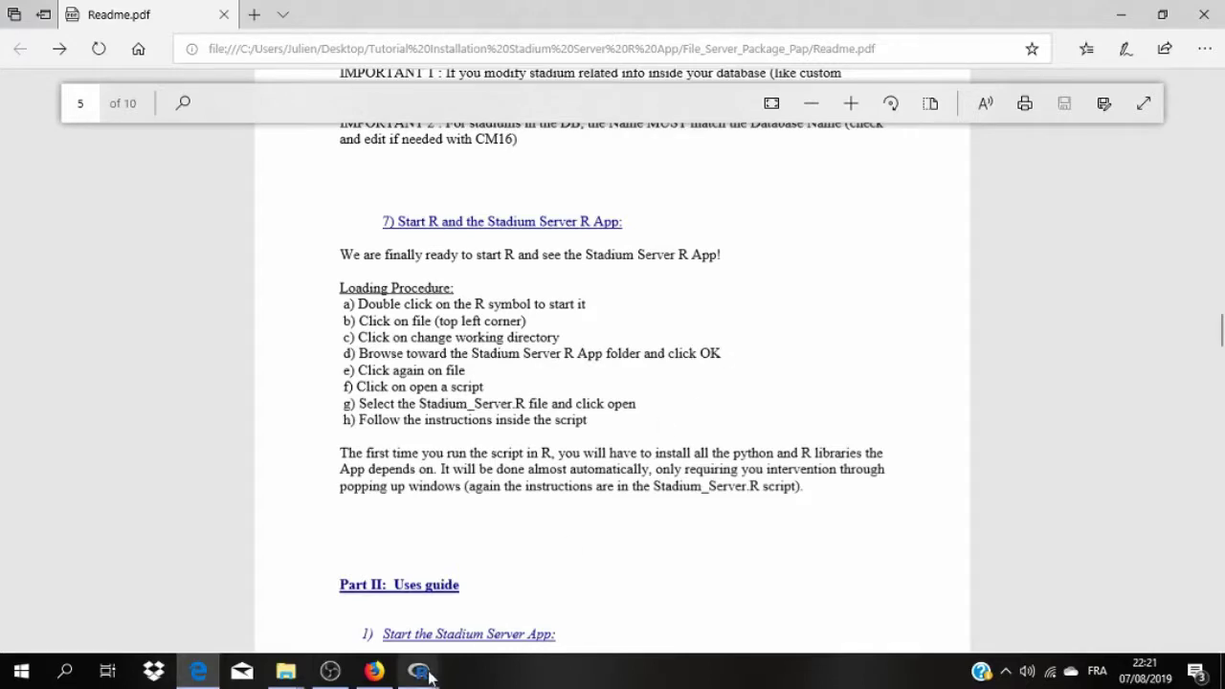
{"action": "mouse_move", "coordinate": [426, 670]}
{"action": "left_click", "coordinate": [483, 588]}
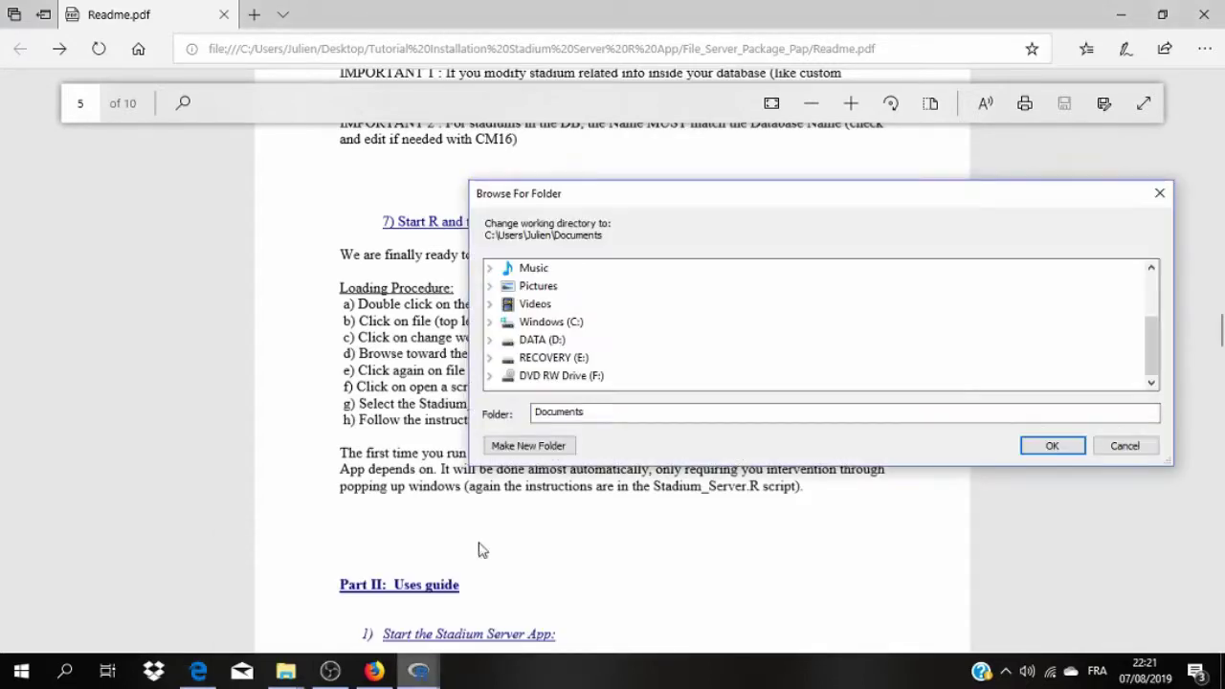
{"action": "left_click", "coordinate": [507, 341]}
{"action": "scroll", "coordinate": [596, 347], "scroll_direction": "down", "scroll_amount": 1}
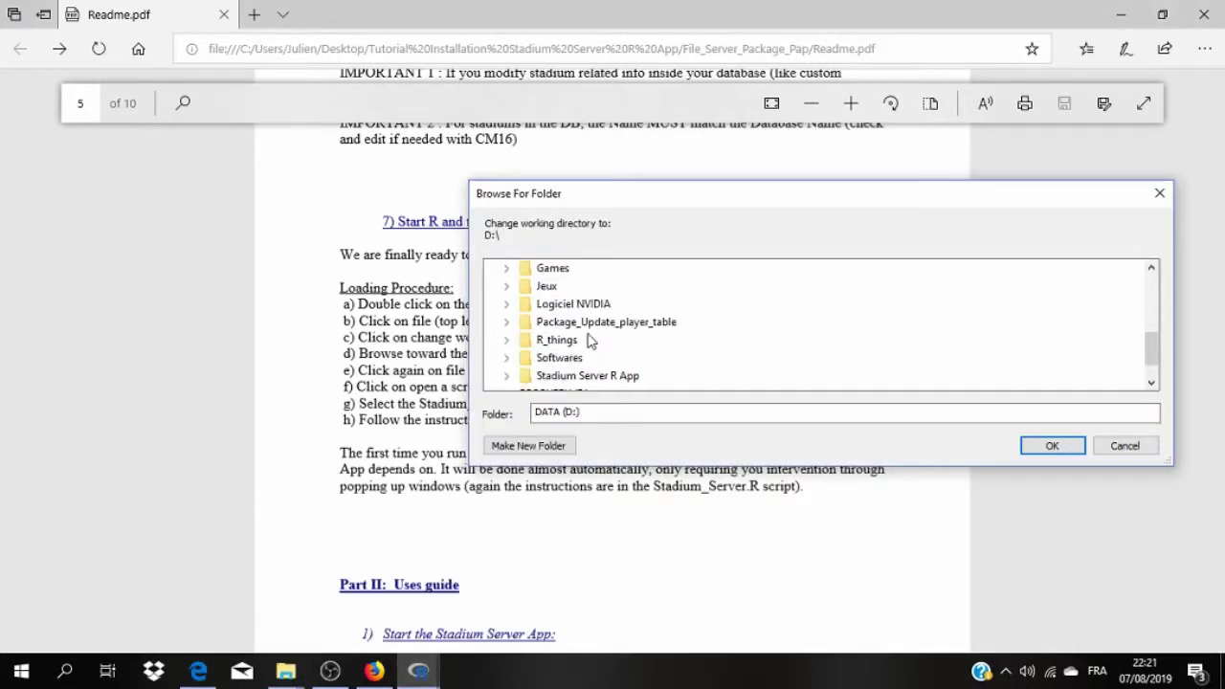
{"action": "scroll", "coordinate": [590, 341], "scroll_direction": "down", "scroll_amount": 1}
{"action": "left_click", "coordinate": [587, 342]}
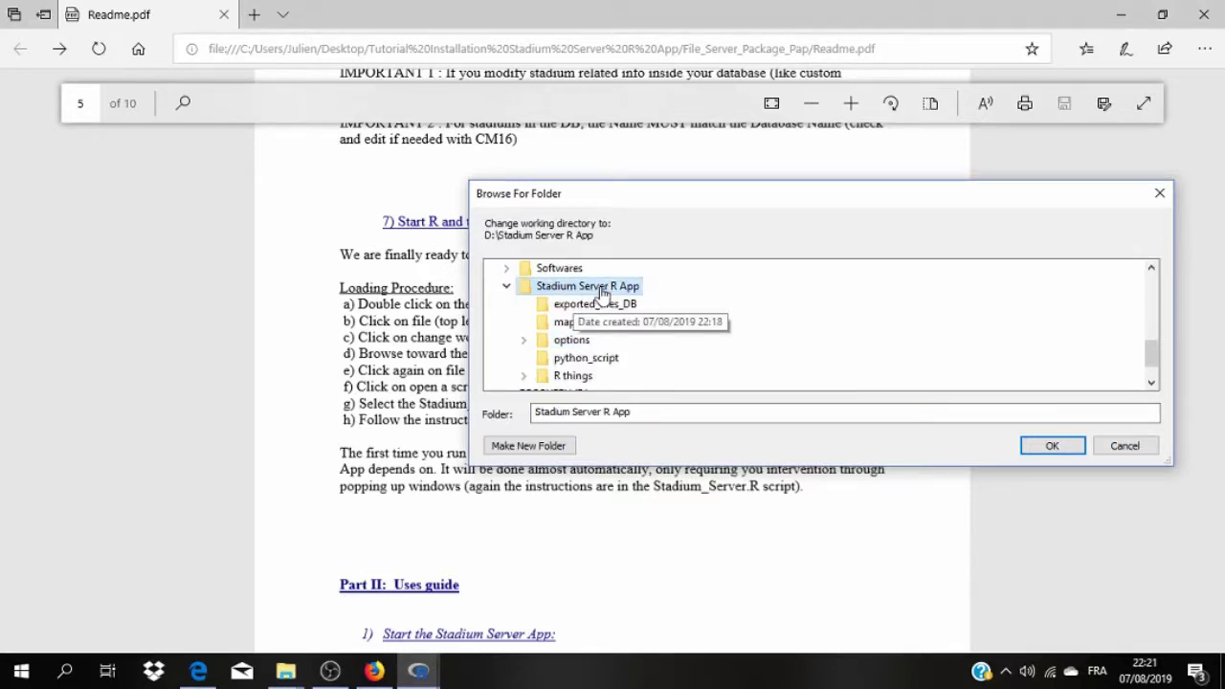
{"action": "left_click", "coordinate": [1053, 447]}
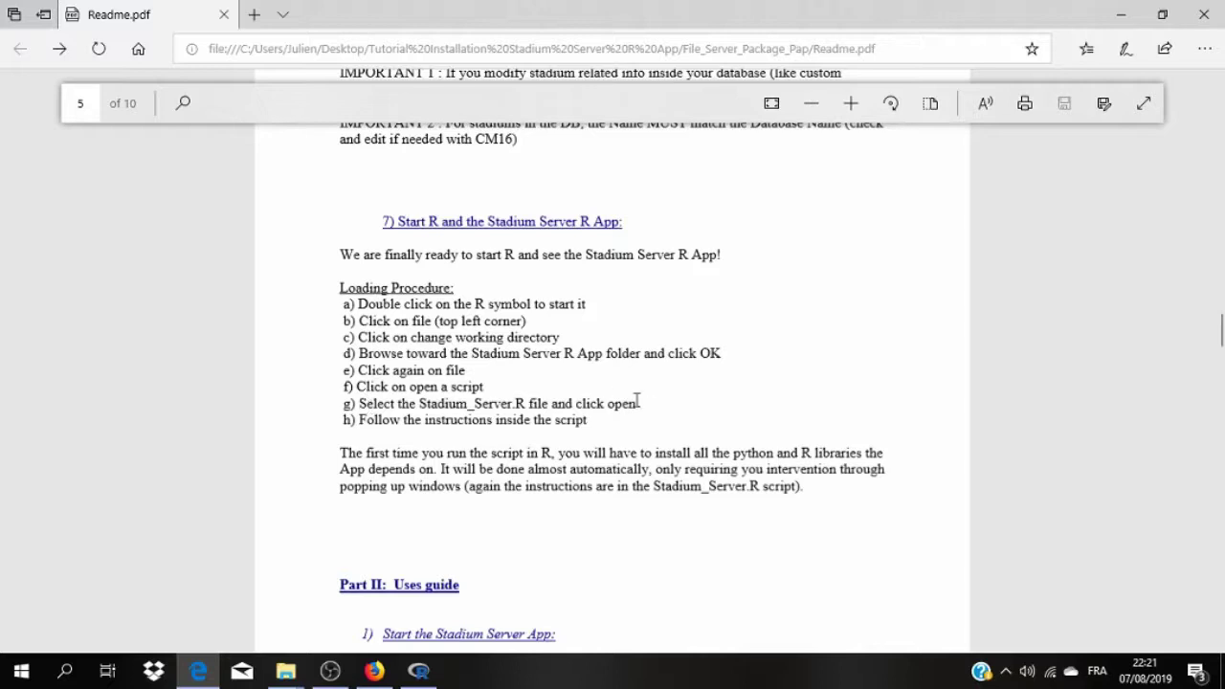
Open the script Stadium_Server.R from the Stadium Server R App folder in R
{"action": "left_click", "coordinate": [418, 670]}
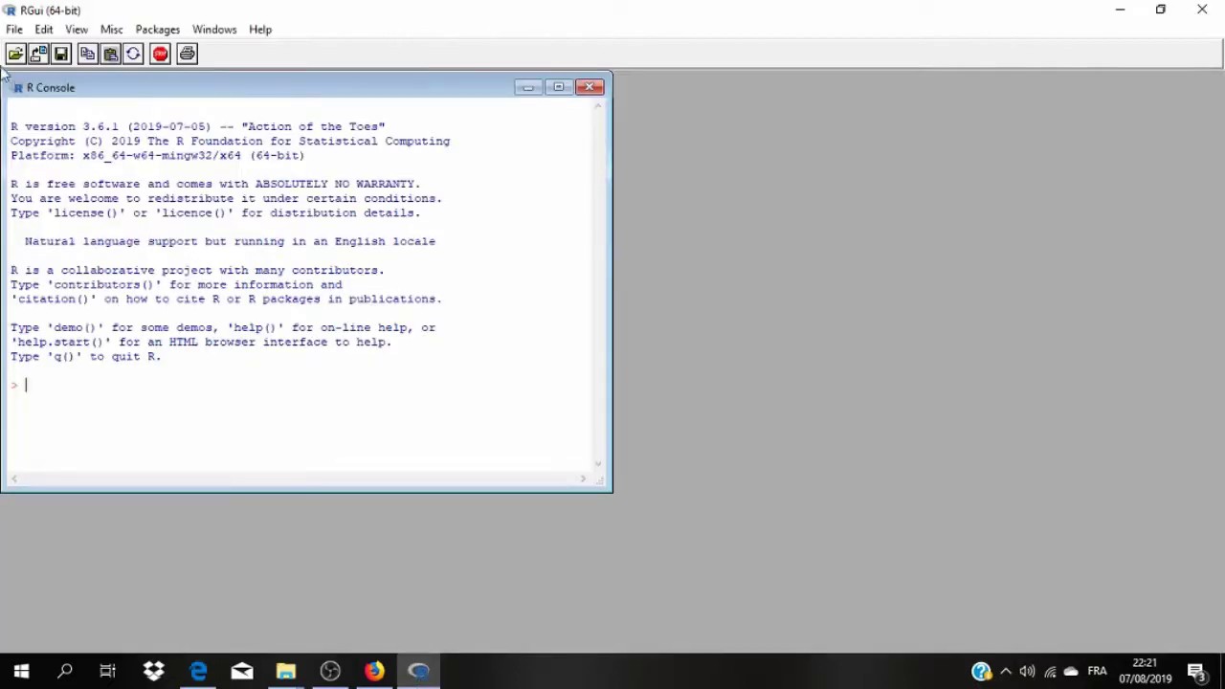
{"action": "left_click", "coordinate": [13, 29]}
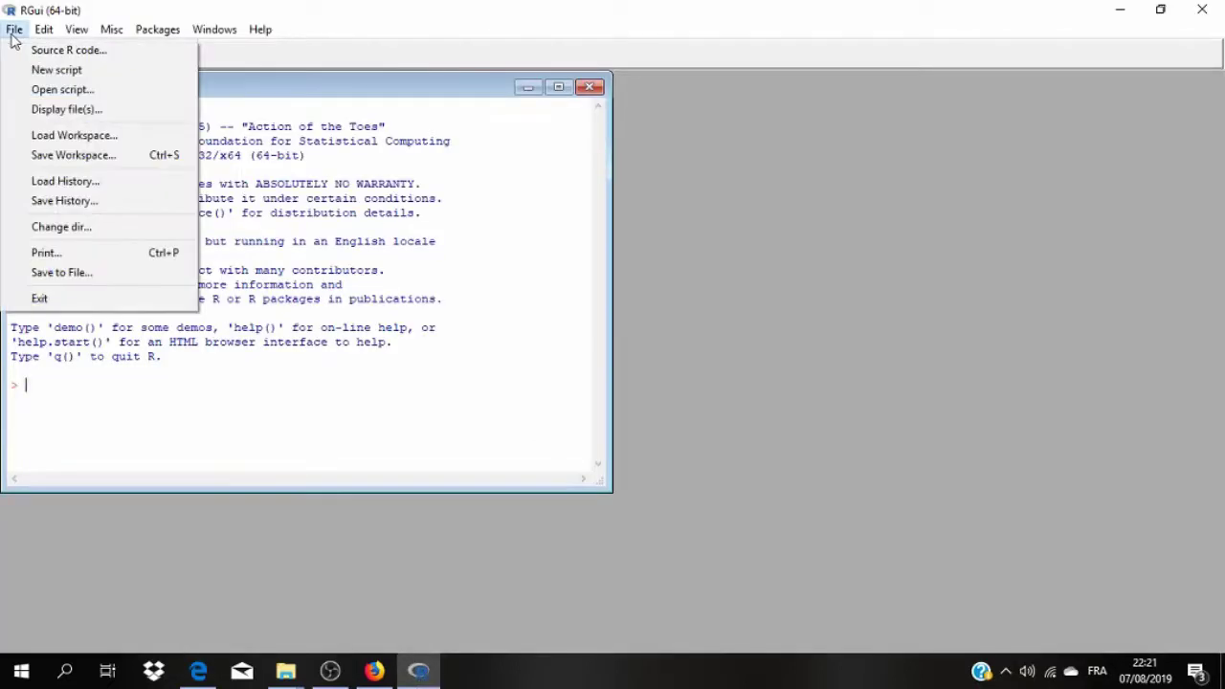
{"action": "left_click", "coordinate": [39, 90]}
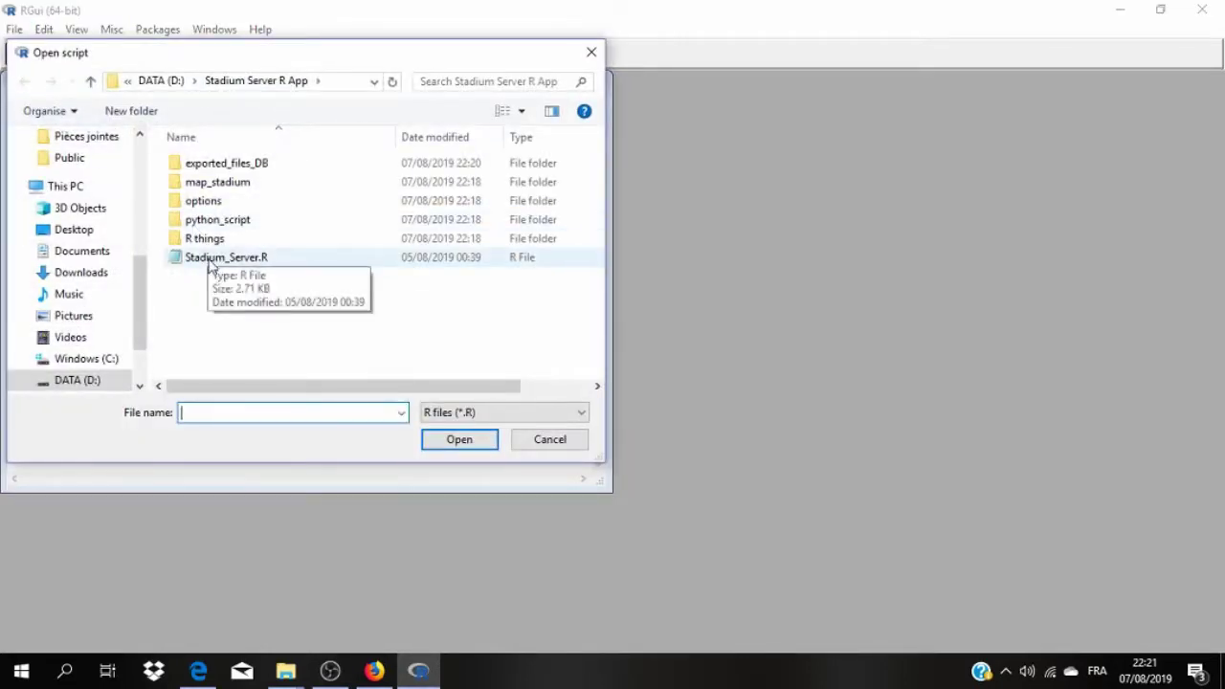
{"action": "left_click", "coordinate": [206, 256]}
{"action": "left_click", "coordinate": [458, 439]}
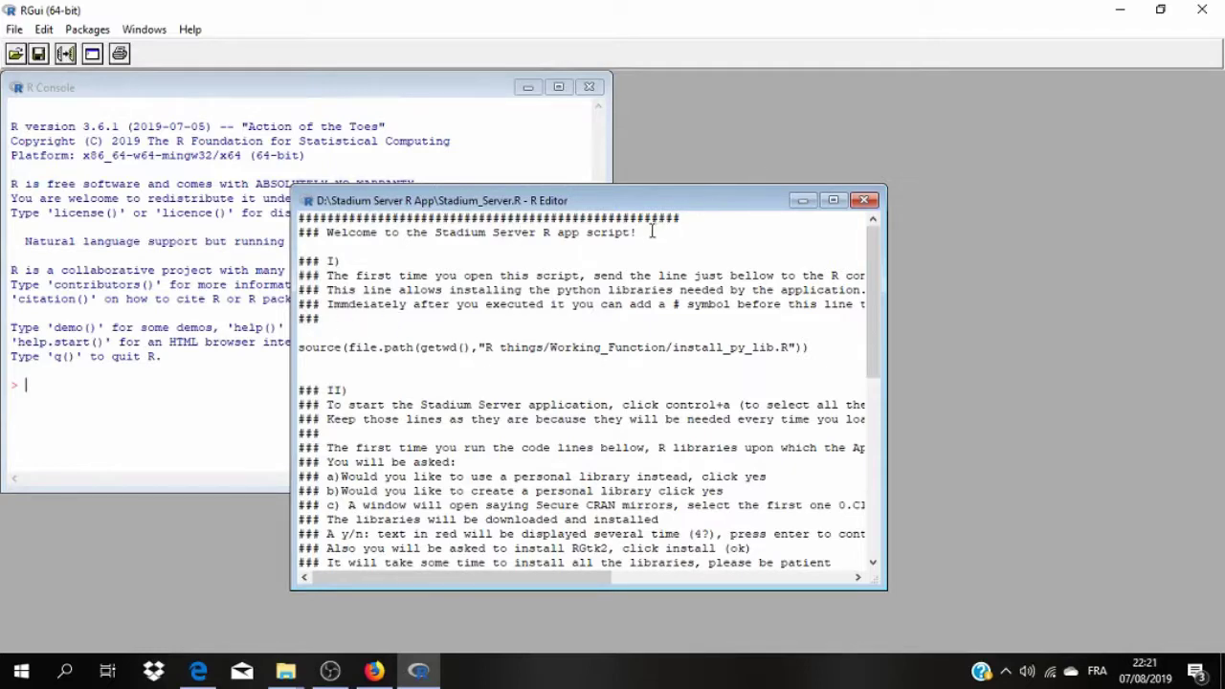
Check the Readme's script instruction, and run the script's source line for install_py_lib.R in the R console
{"action": "left_click", "coordinate": [198, 669]}
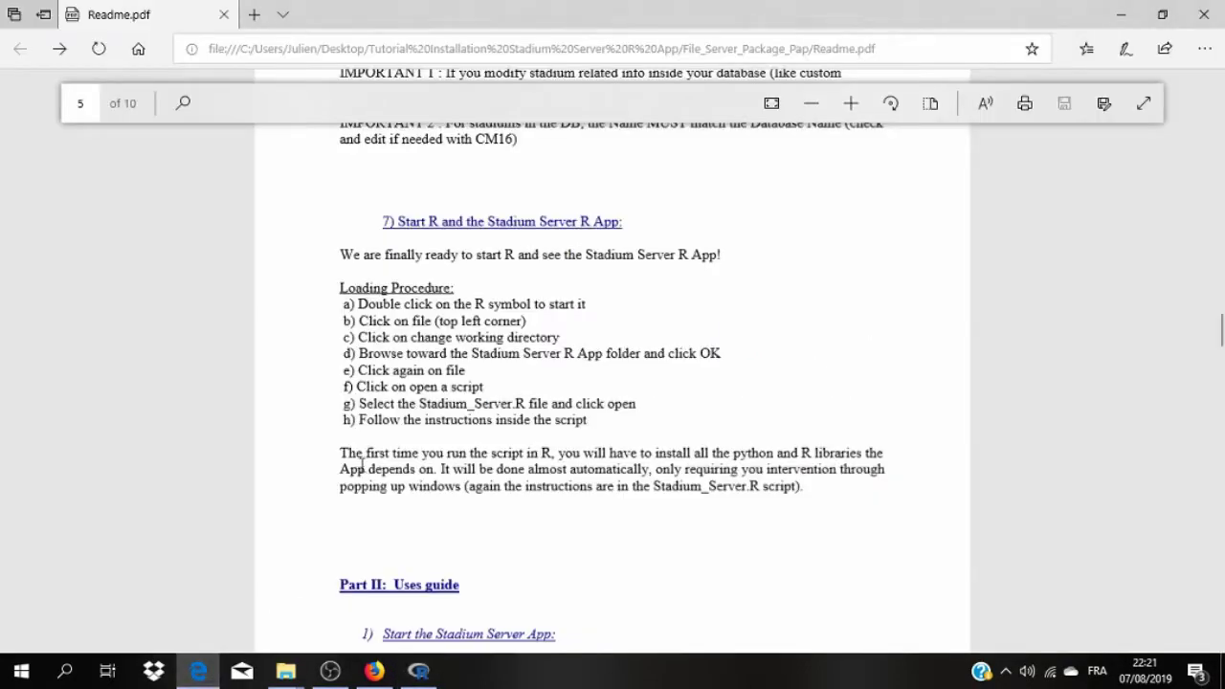
{"action": "left_click_drag", "start_coordinate": [359, 418], "coordinate": [587, 419]}
{"action": "left_click", "coordinate": [421, 672]}
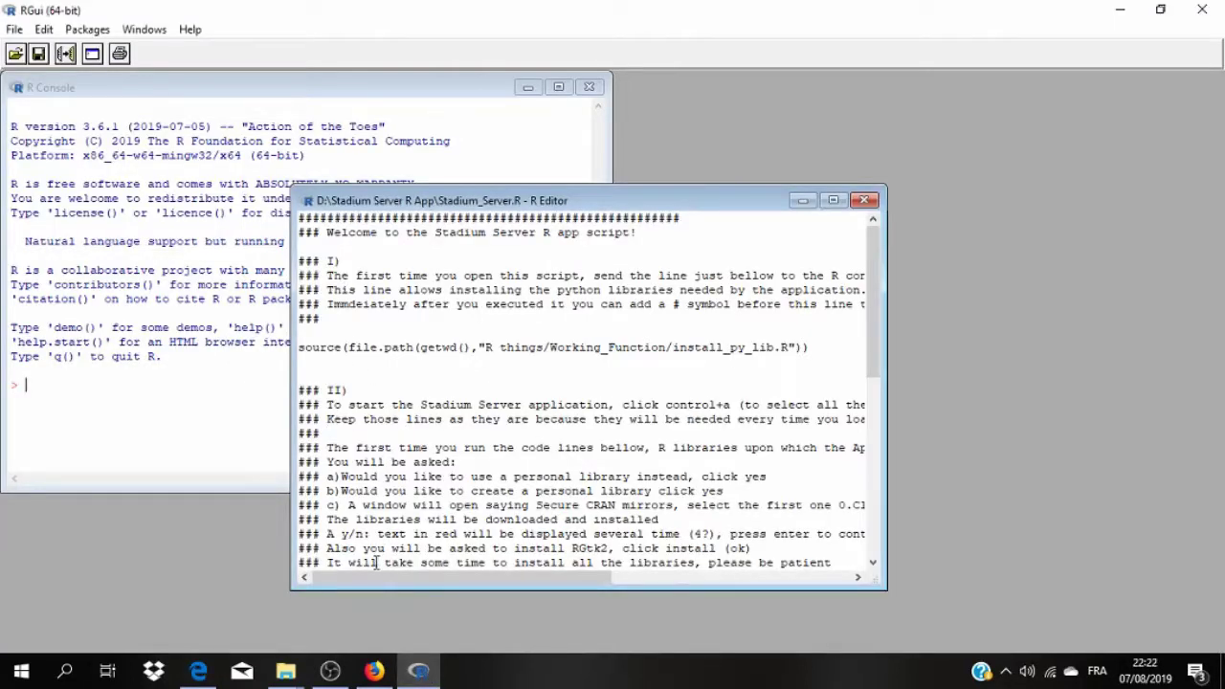
{"action": "mouse_move", "coordinate": [376, 571]}
{"action": "left_mouse_down"}
{"action": "mouse_move", "coordinate": [617, 575]}
{"action": "mouse_move", "coordinate": [364, 580]}
{"action": "left_mouse_up"}
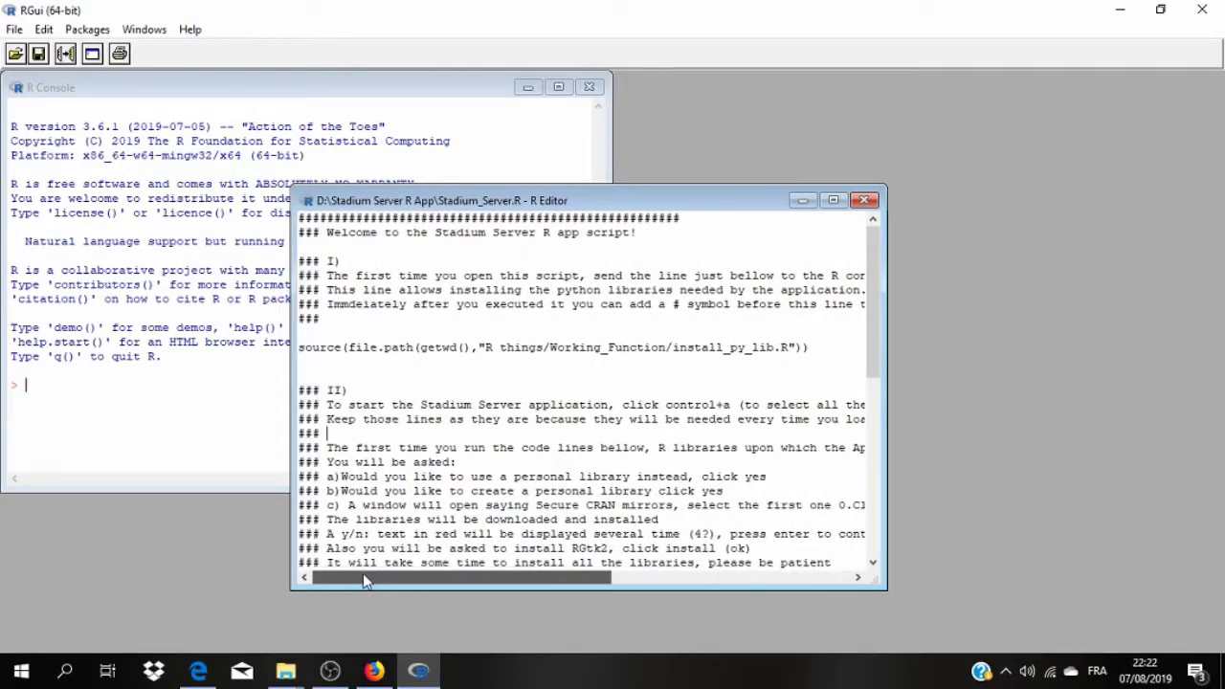
{"action": "triple_click", "coordinate": [309, 348]}
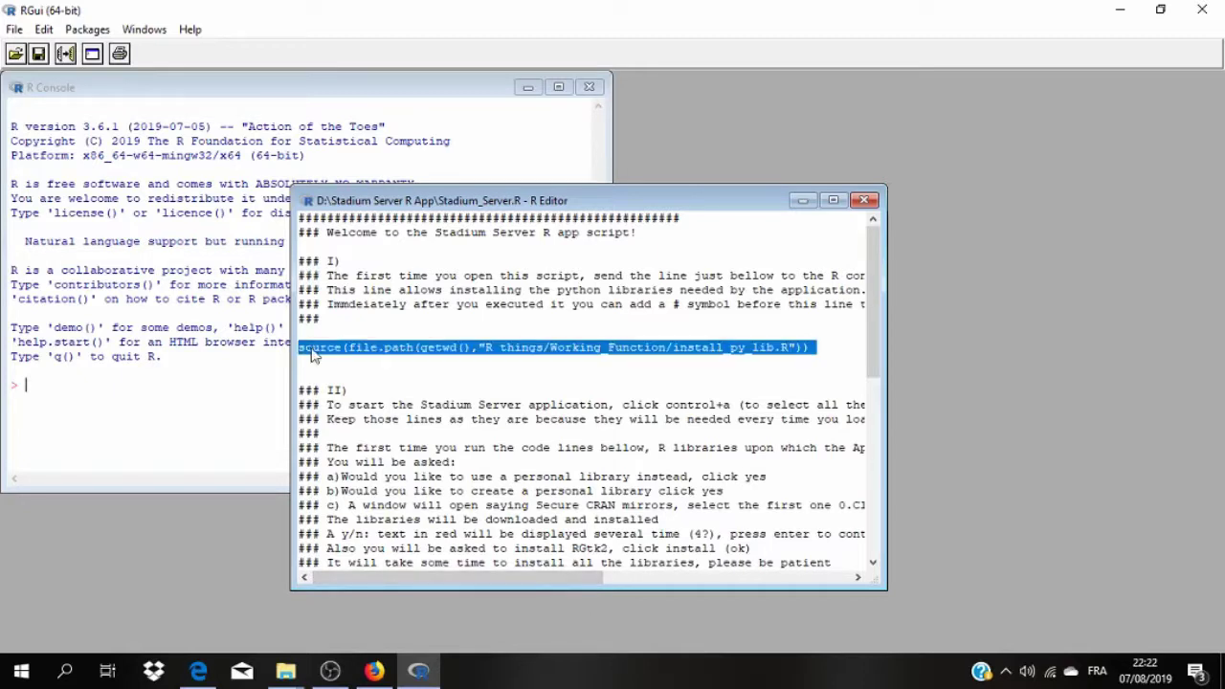
{"action": "key", "text": "ctrl+r"}
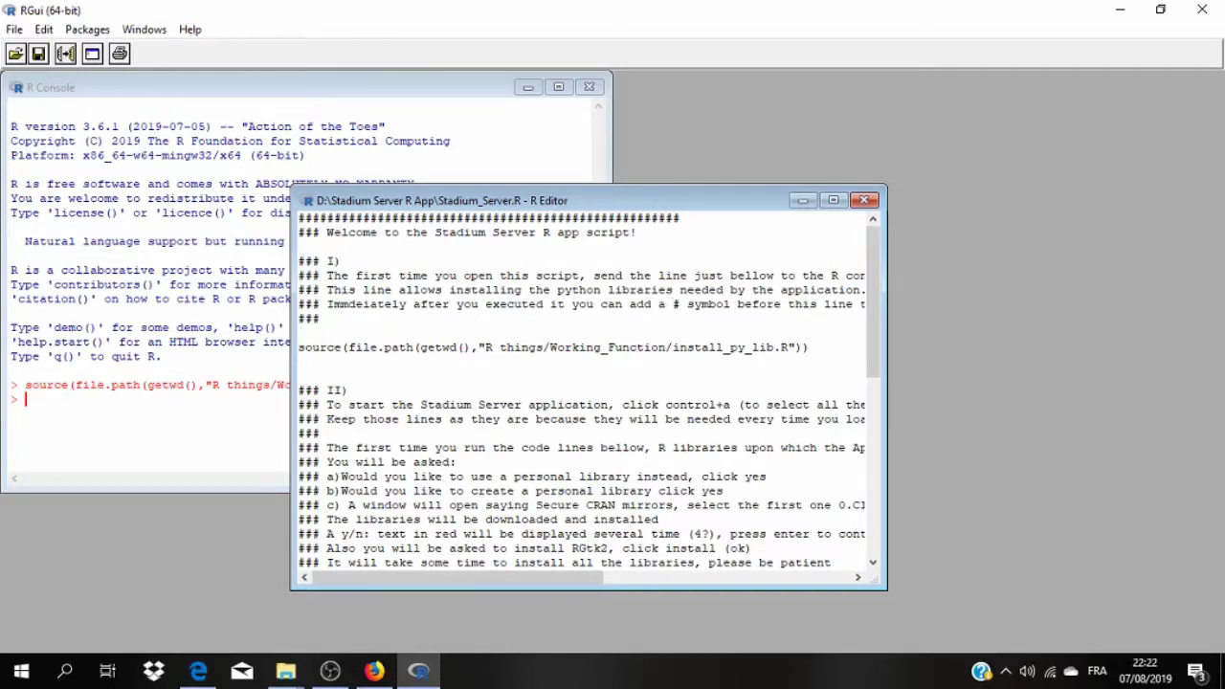
Comment out the install_py_lib.R source line with # and save the Stadium_Server.R script
{"action": "left_click", "coordinate": [300, 348]}
{"action": "type", "text": "#"}
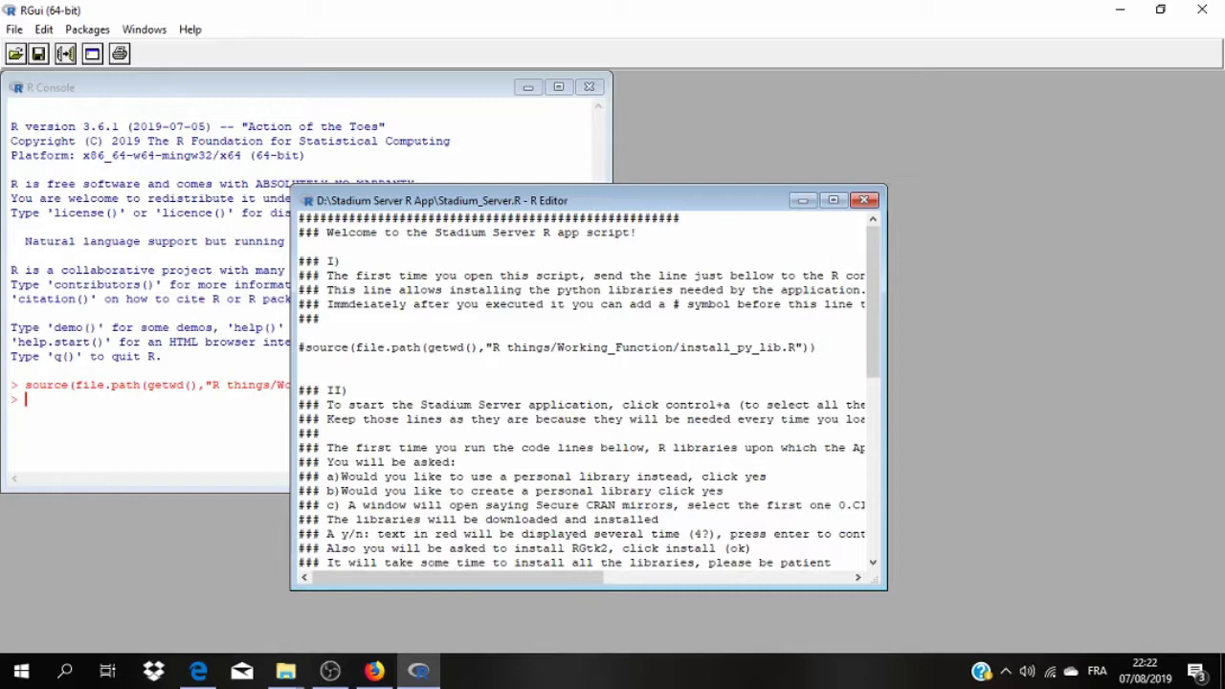
{"action": "left_click_drag", "start_coordinate": [400, 582], "coordinate": [502, 582]}
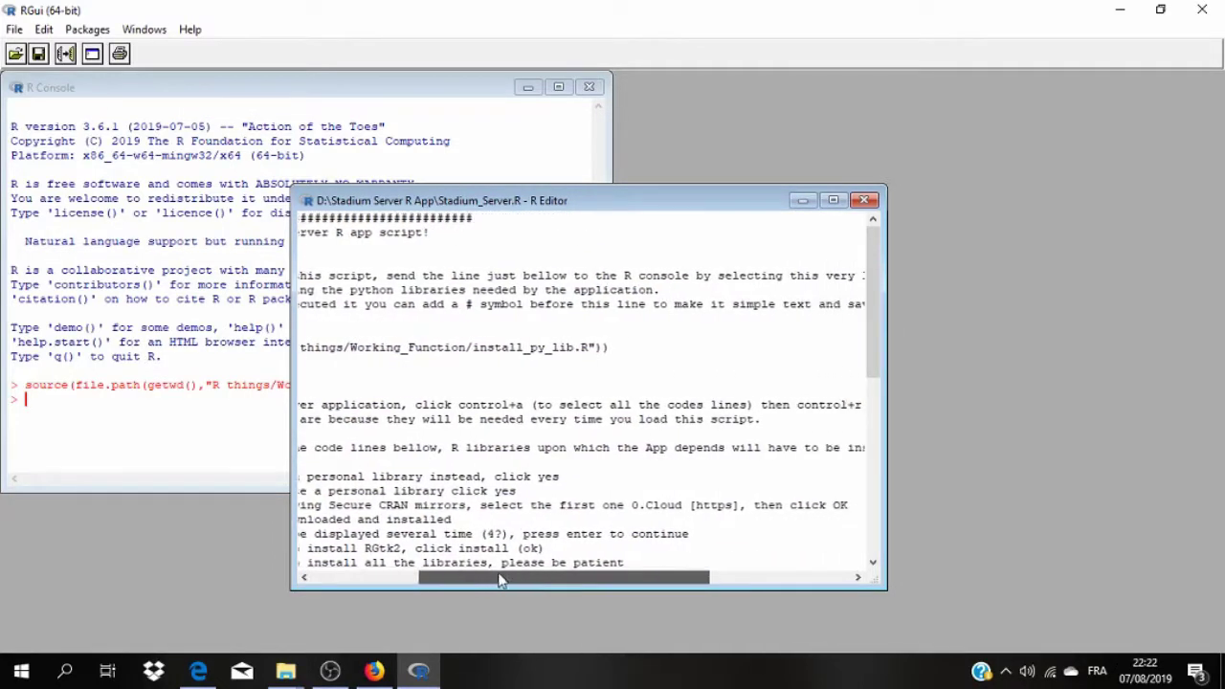
{"action": "left_click", "coordinate": [613, 317]}
{"action": "left_click_drag", "start_coordinate": [537, 577], "coordinate": [794, 532]}
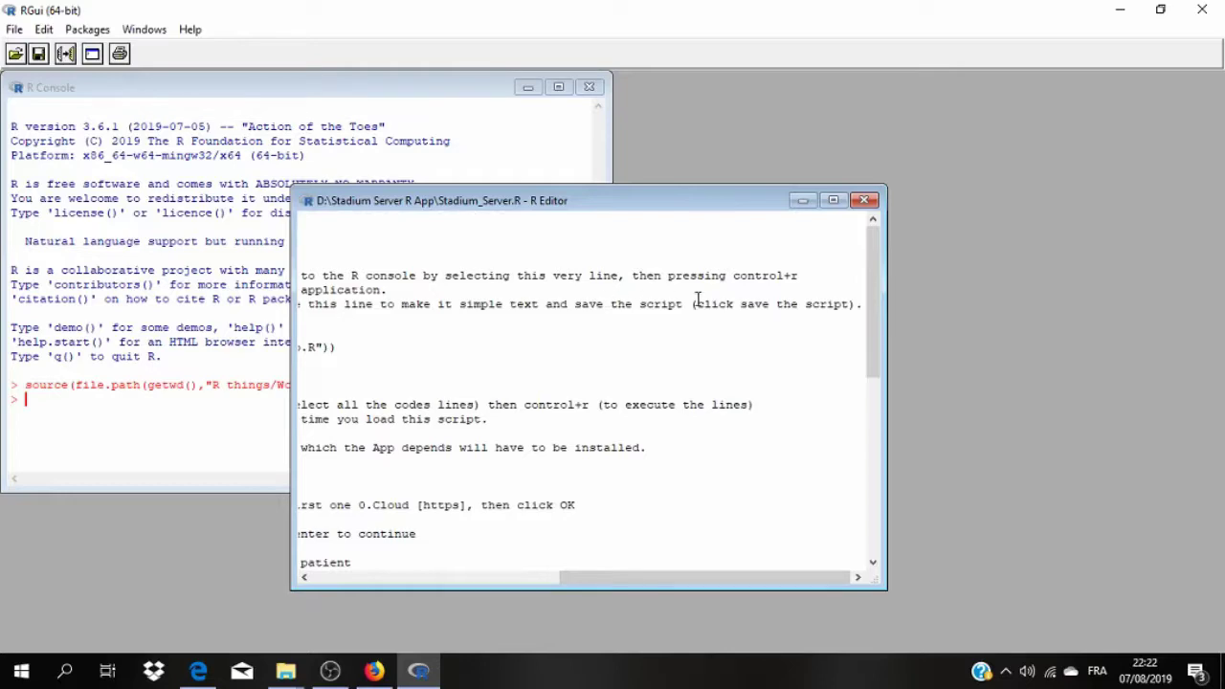
{"action": "left_click_drag", "start_coordinate": [656, 577], "coordinate": [402, 581]}
{"action": "left_click", "coordinate": [833, 200]}
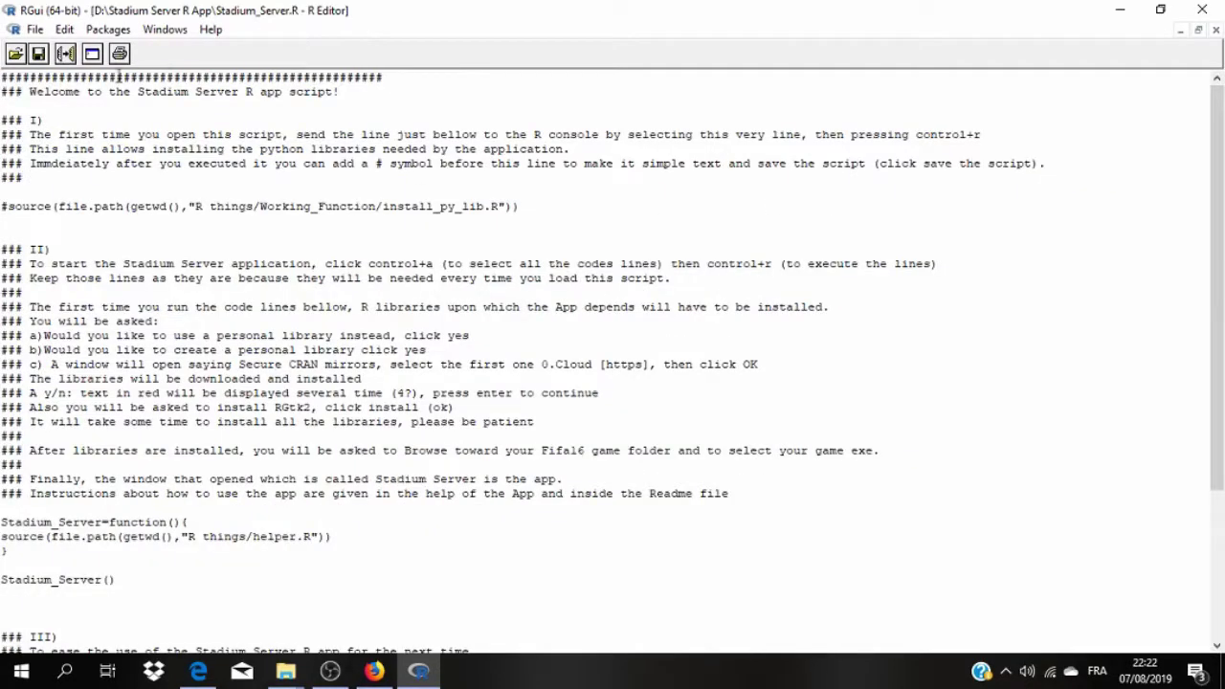
{"action": "left_click", "coordinate": [43, 57]}
{"action": "left_click", "coordinate": [1198, 30]}
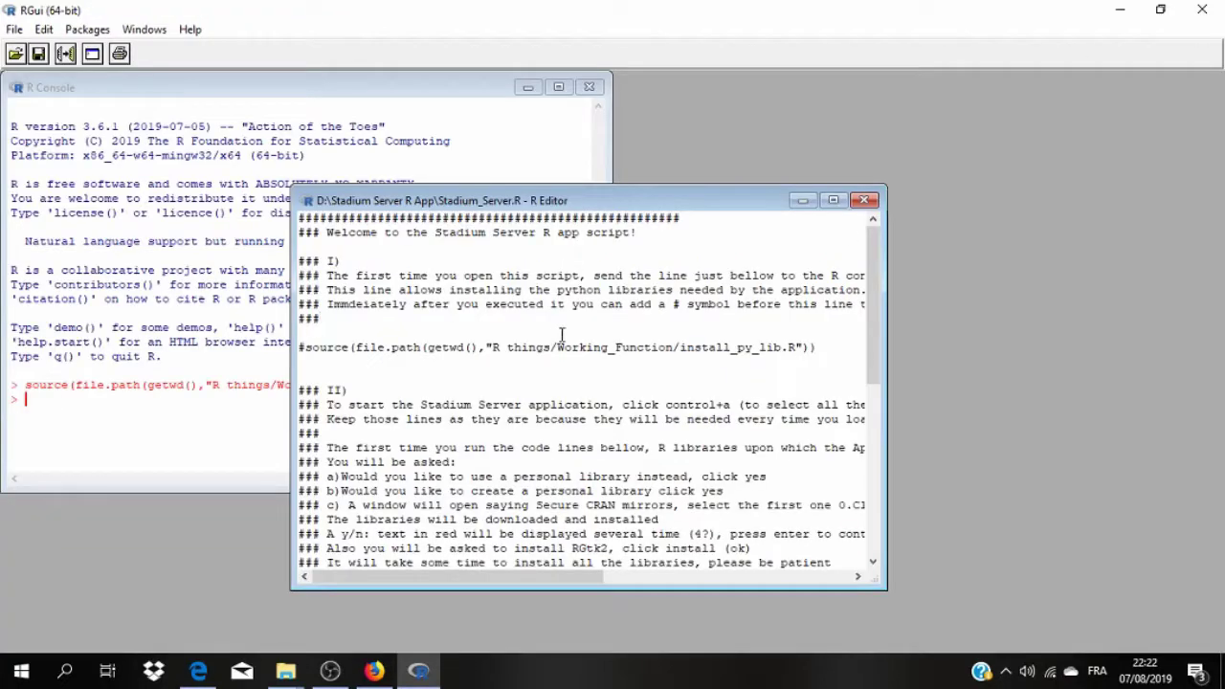
Widen the script window to read section II on starting the Stadium Server application and installing its R libraries
{"action": "scroll", "coordinate": [561, 334], "scroll_direction": "down", "scroll_amount": 3}
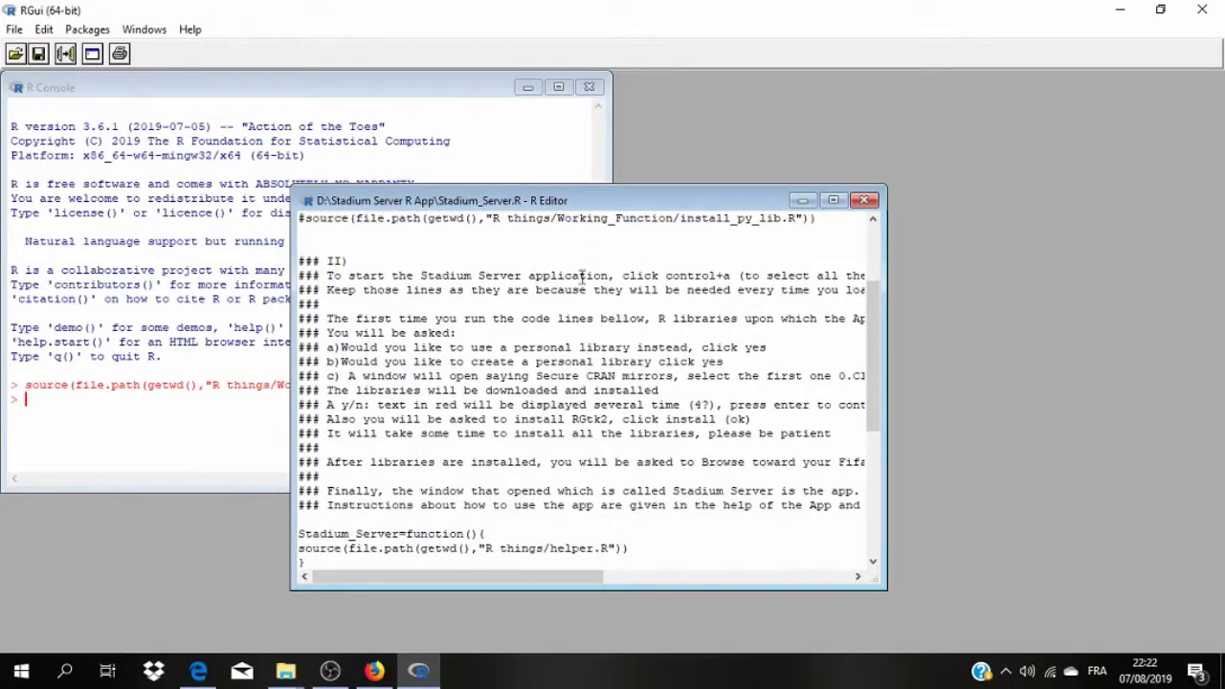
{"action": "left_click_drag", "start_coordinate": [888, 259], "coordinate": [1217, 274]}
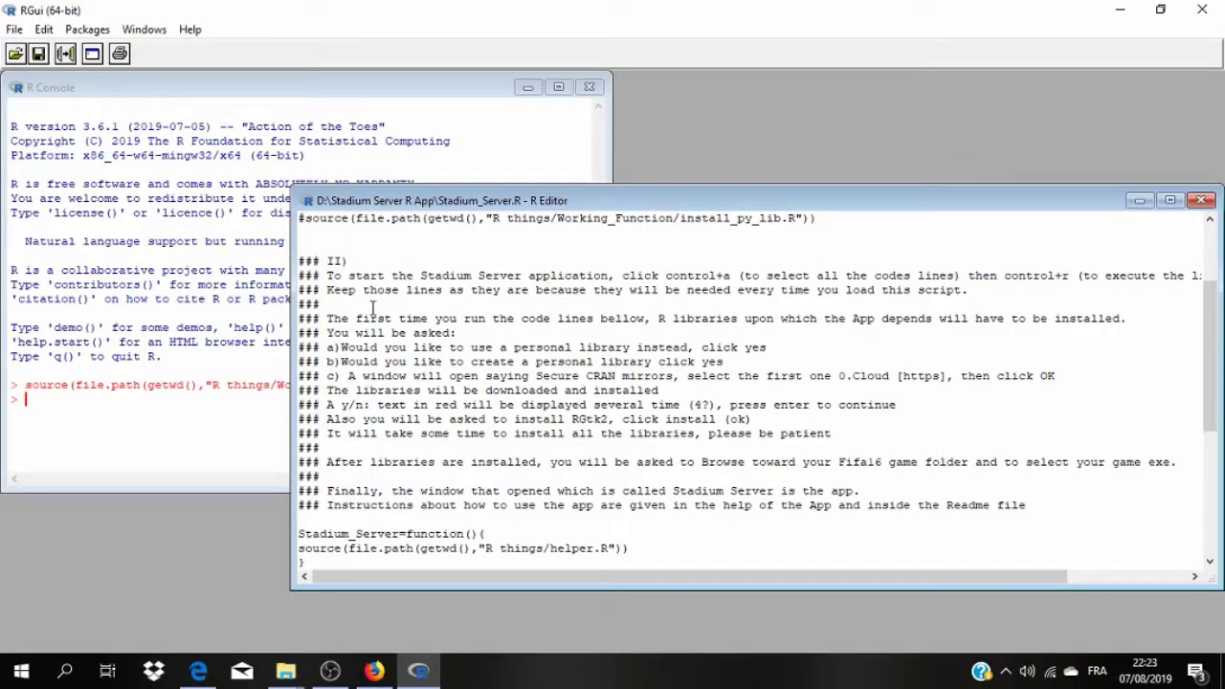
Check the script's note about the first run, and execute all lines of Stadium_Server.R in R
{"action": "left_click_drag", "start_coordinate": [328, 319], "coordinate": [1140, 318]}
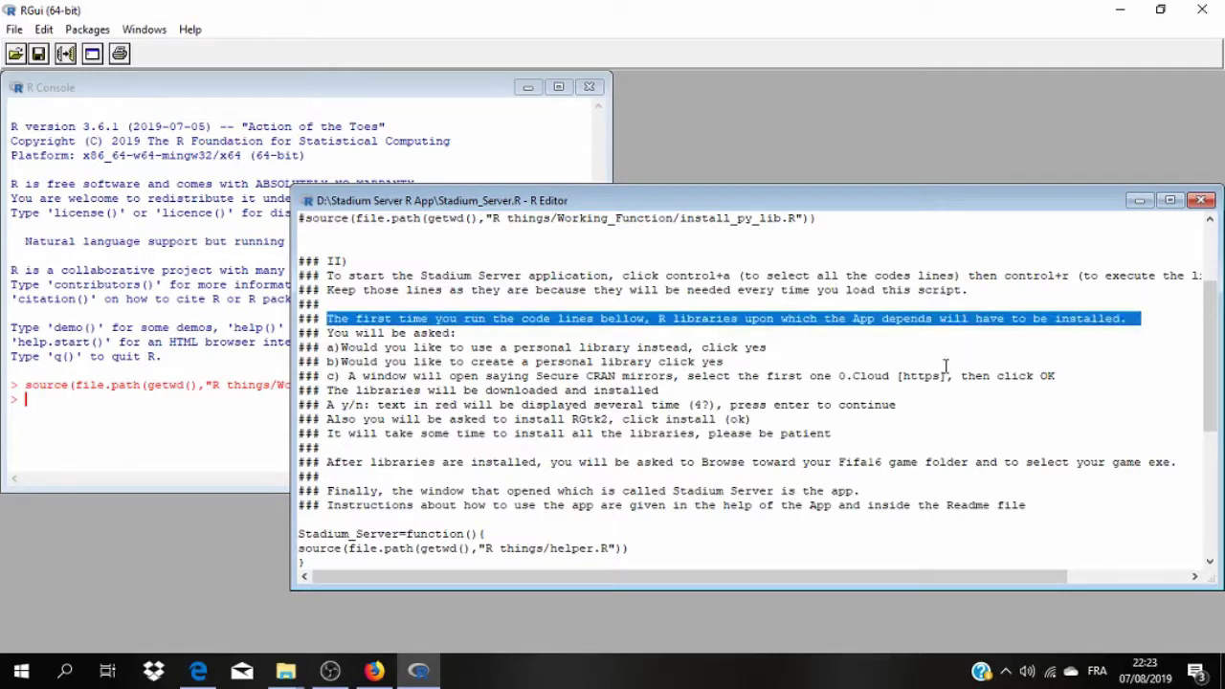
{"action": "left_click", "coordinate": [388, 362]}
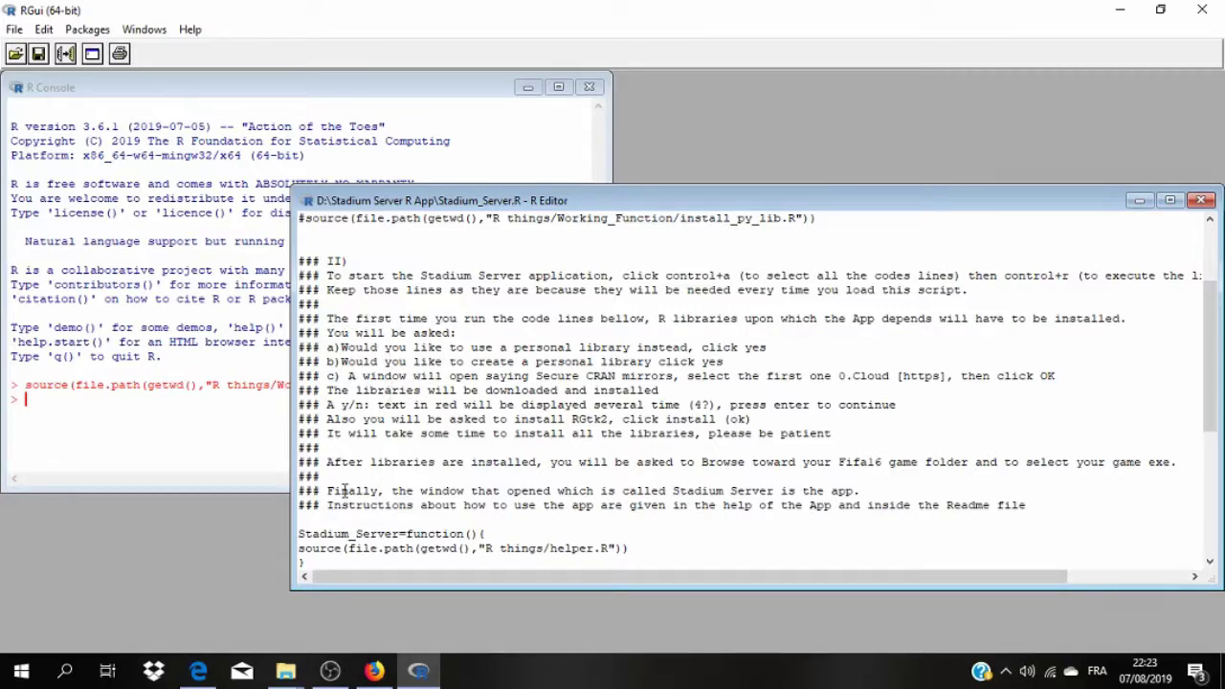
{"action": "key", "text": "ctrl+a"}
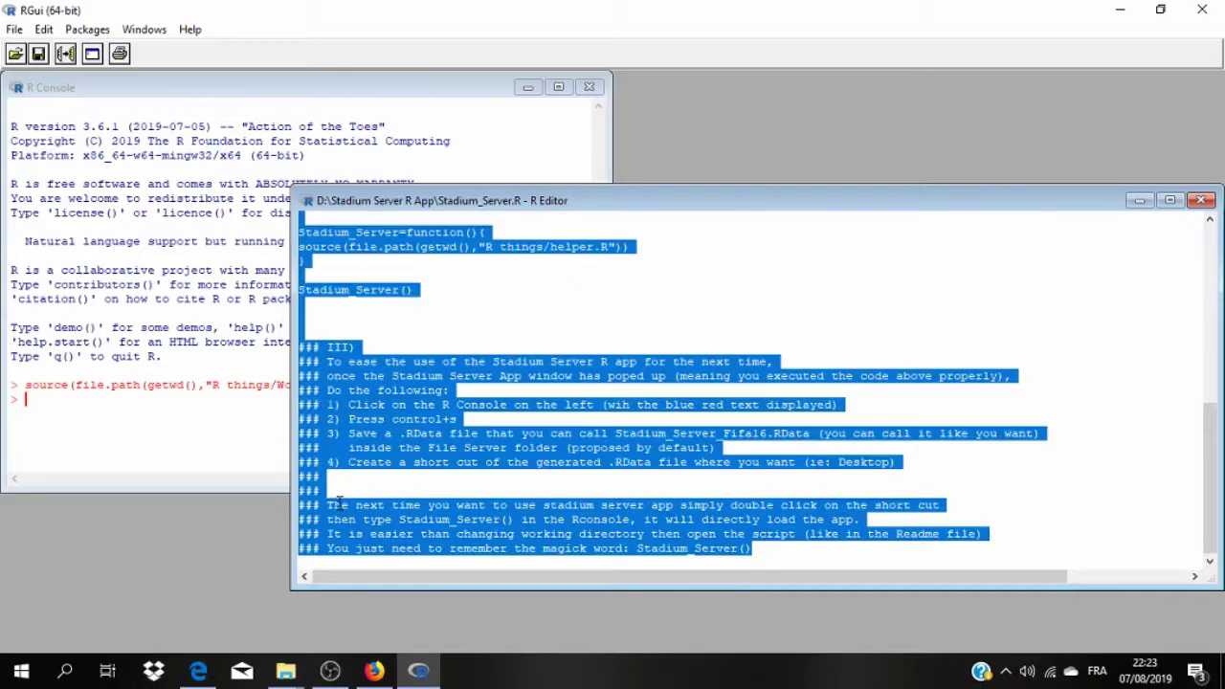
{"action": "key", "text": "ctrl+r"}
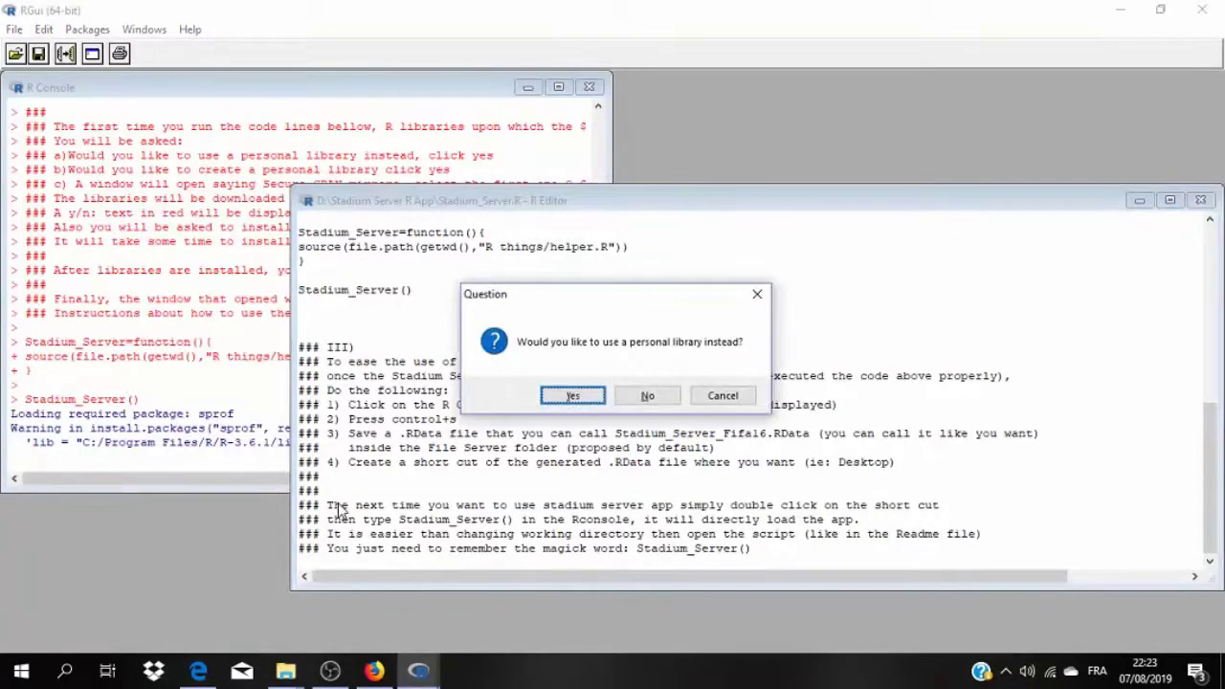
Agree to use and create a personal library, choose the 0-Cloud [https] CRAN mirror, and install GTK+
{"action": "left_click", "coordinate": [570, 396]}
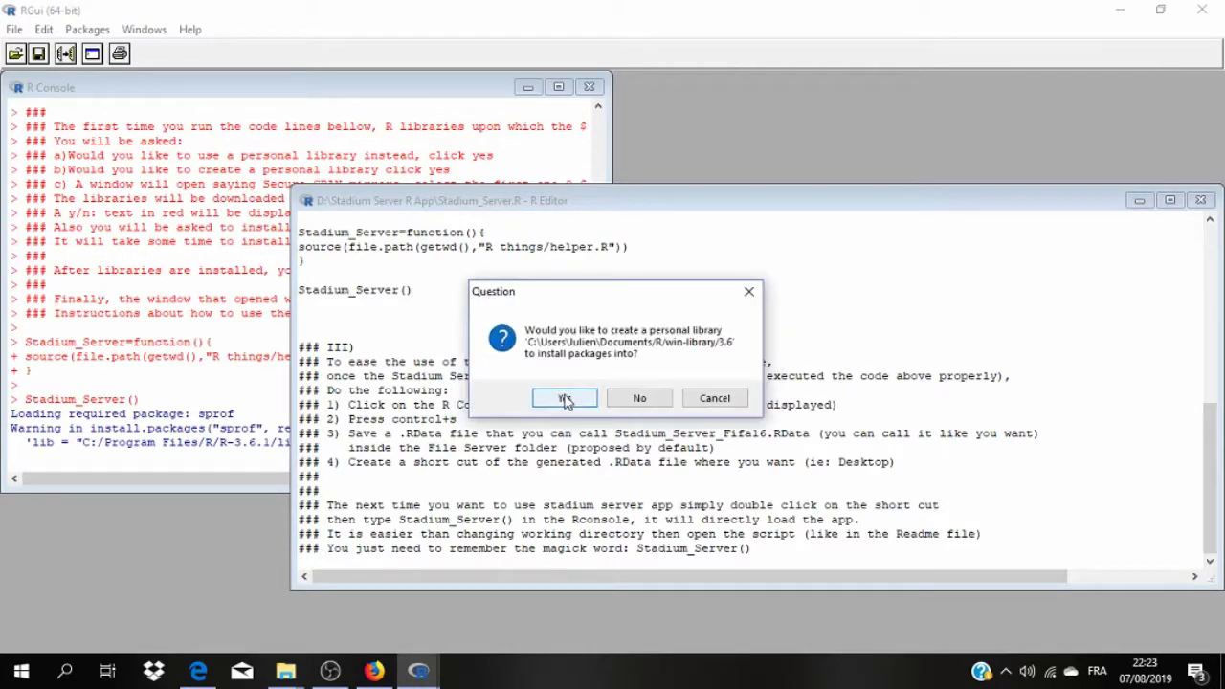
{"action": "left_click", "coordinate": [565, 399]}
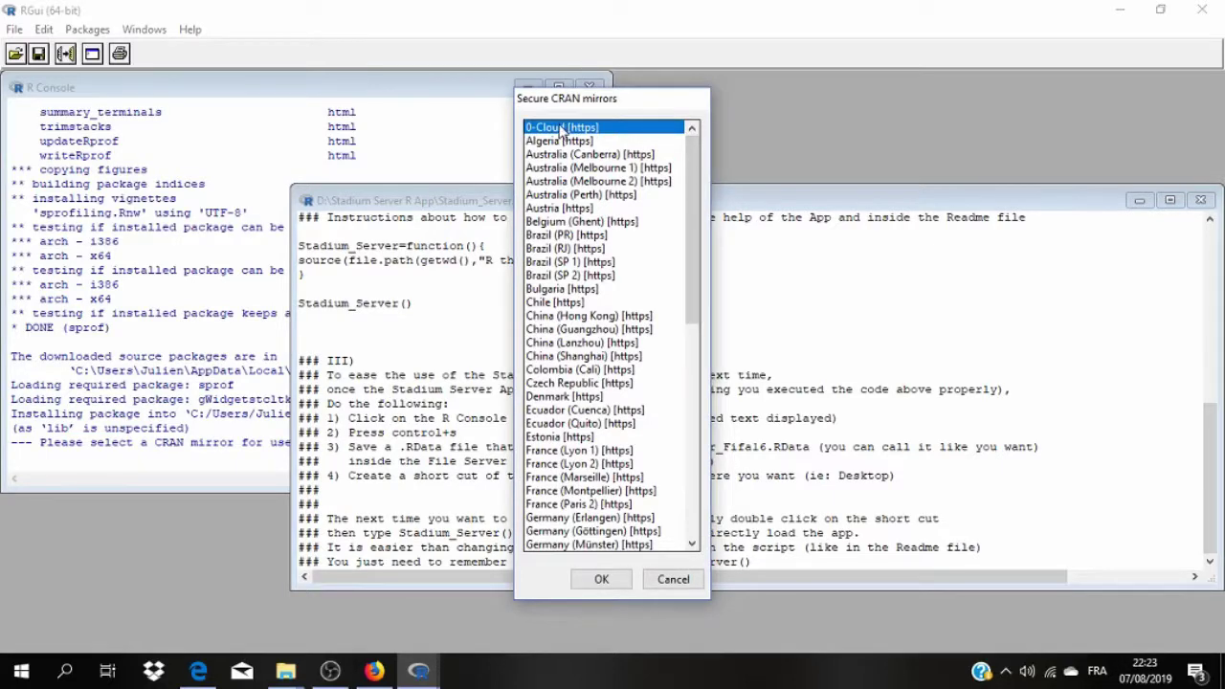
{"action": "left_click", "coordinate": [606, 576]}
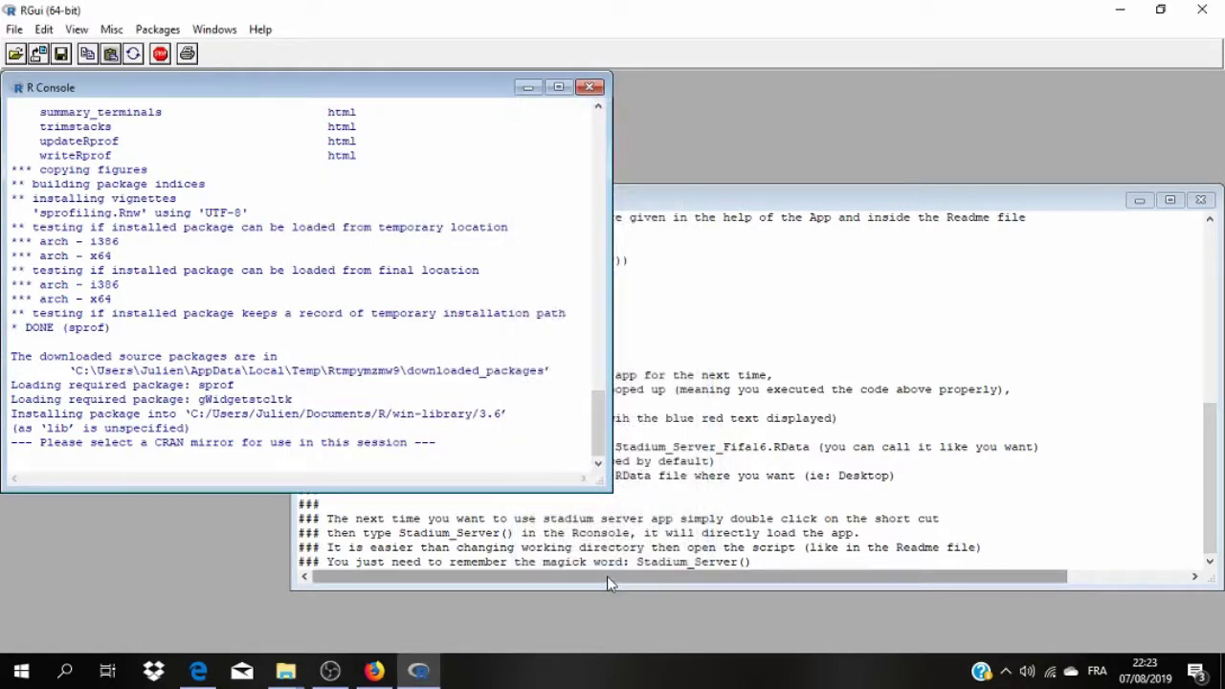
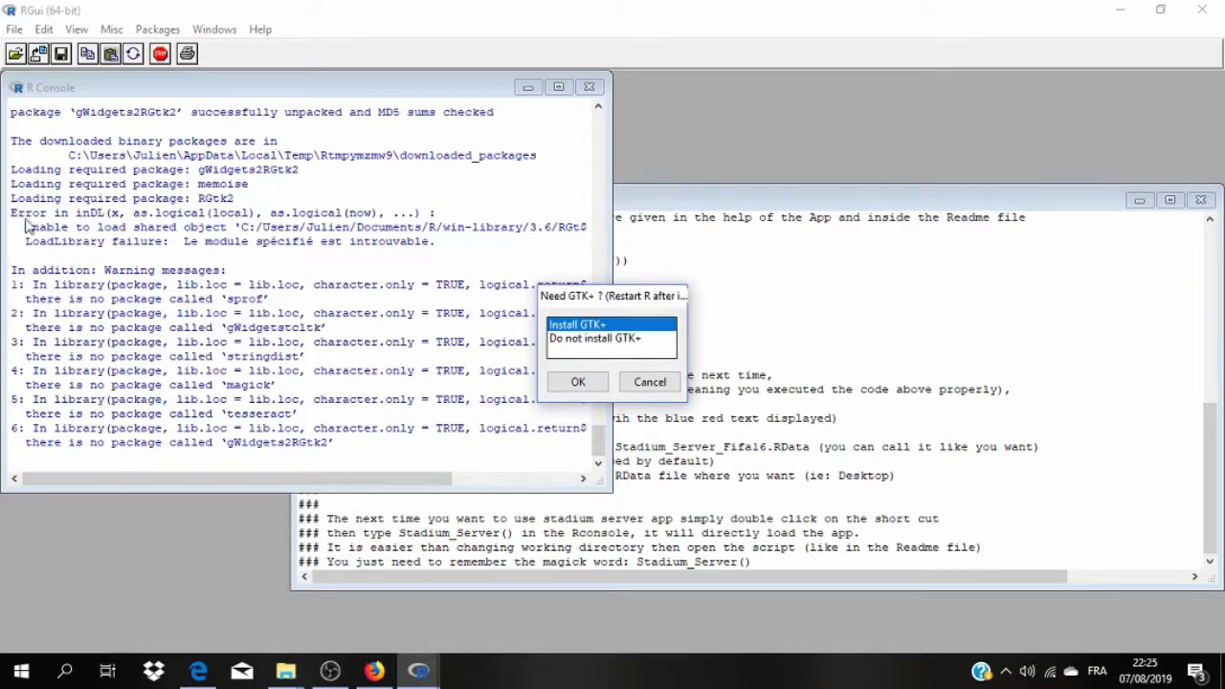
{"action": "left_click", "coordinate": [578, 383]}
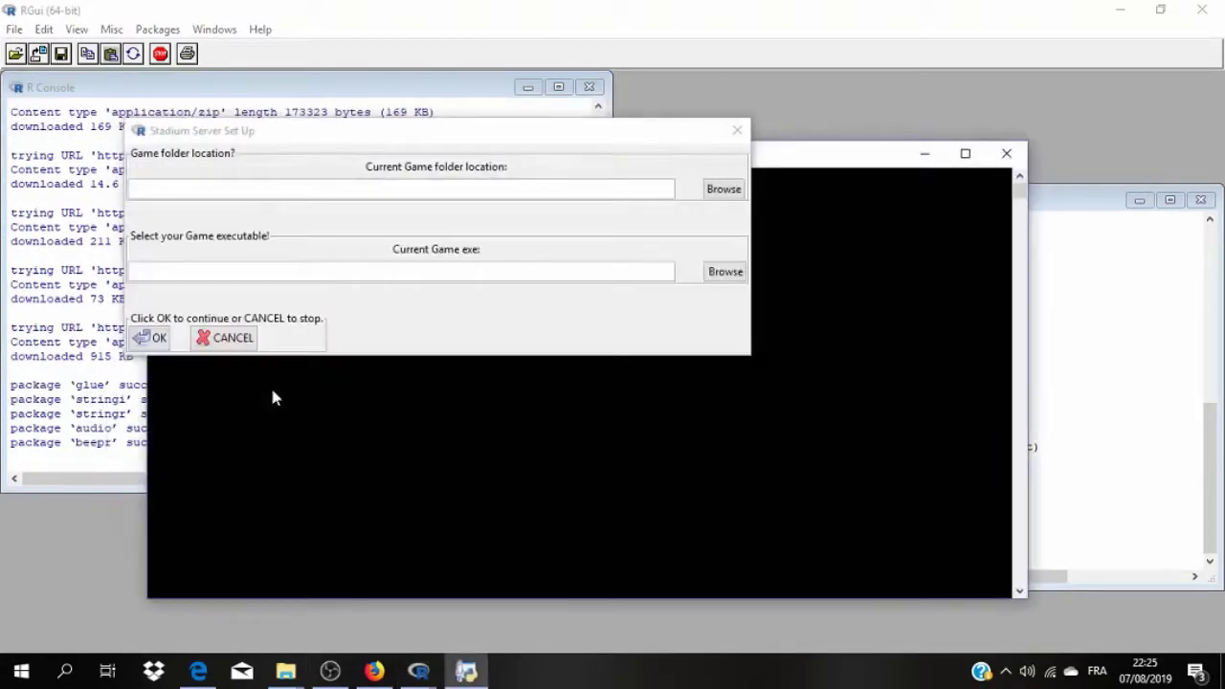
Set the game folder location in Stadium Server Set Up to D:/Jeux/FIFA16/GAME_LOCATION/FIFA 16 DEMO
{"action": "left_click", "coordinate": [829, 299]}
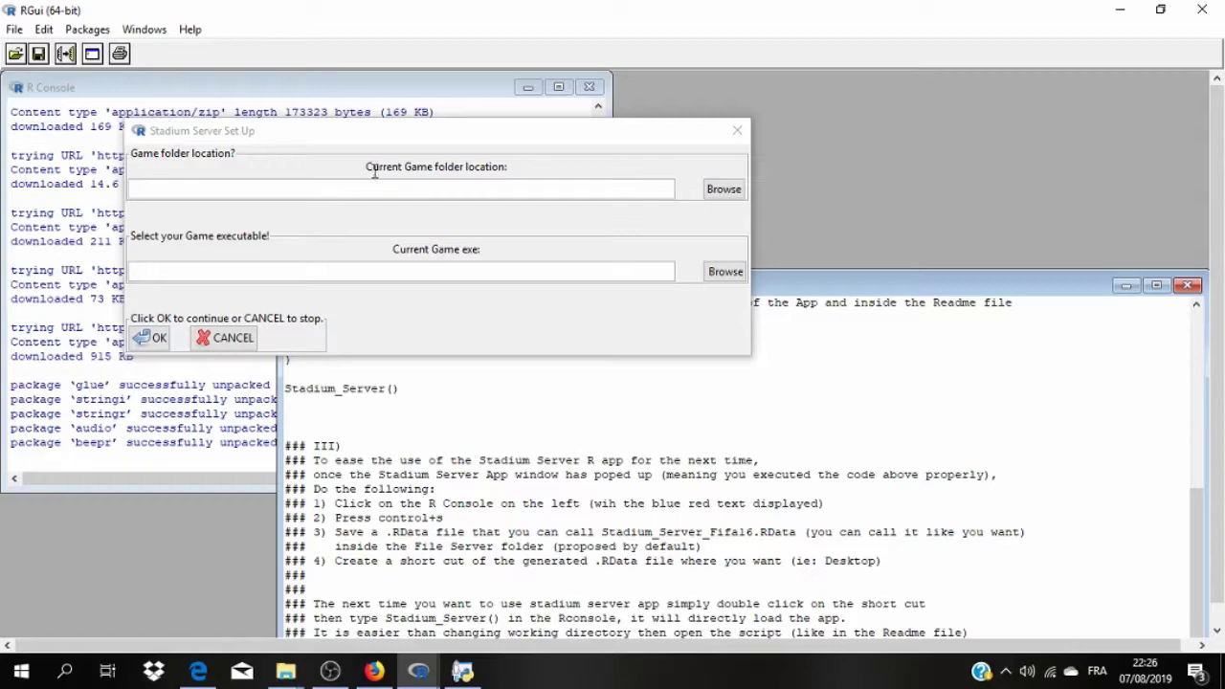
{"action": "left_click", "coordinate": [719, 196]}
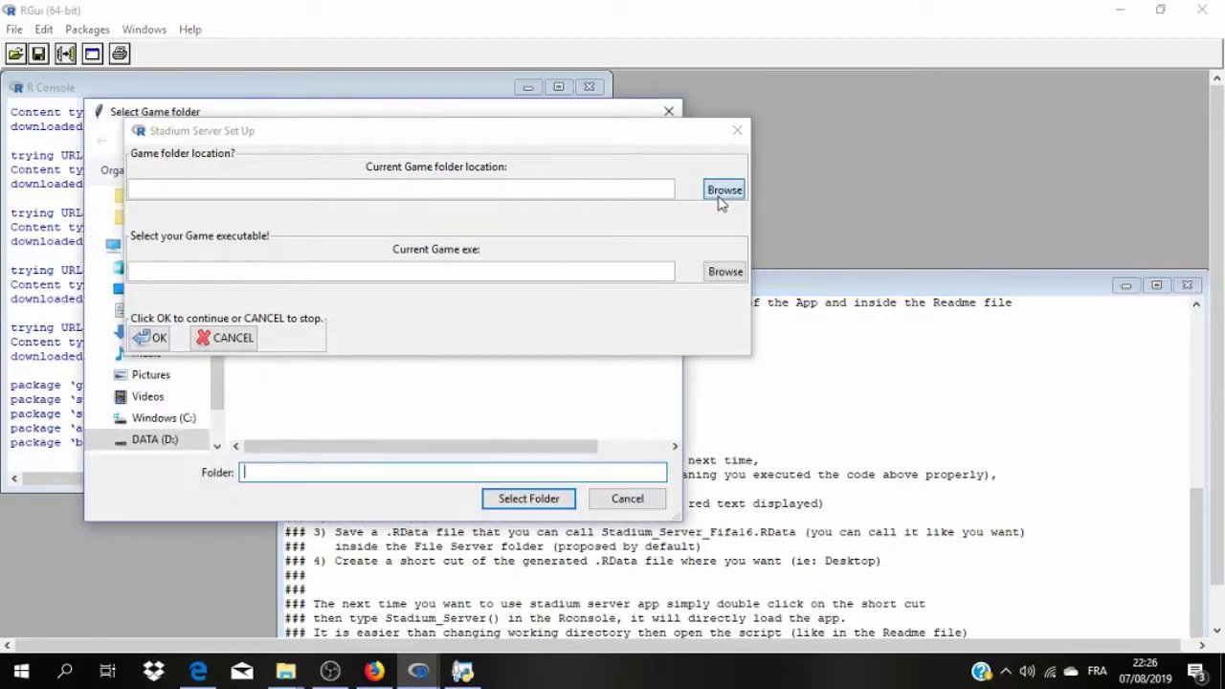
{"action": "left_click_drag", "start_coordinate": [383, 113], "coordinate": [875, 275]}
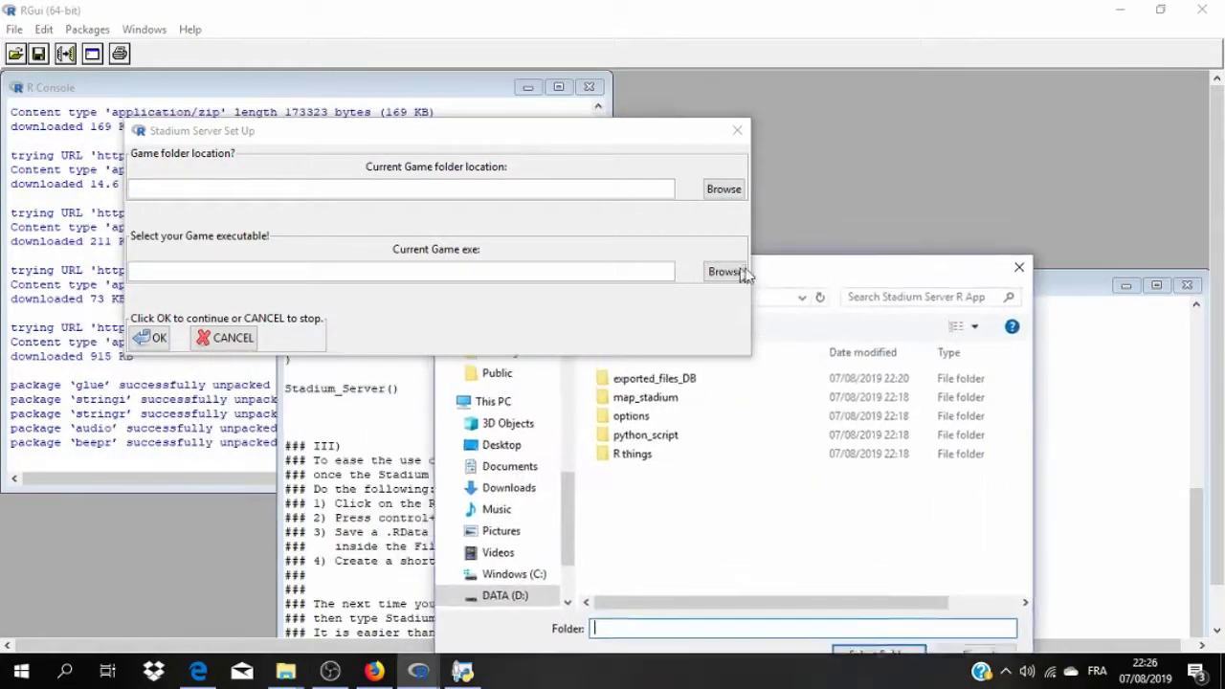
{"action": "left_click_drag", "start_coordinate": [465, 131], "coordinate": [356, 33]}
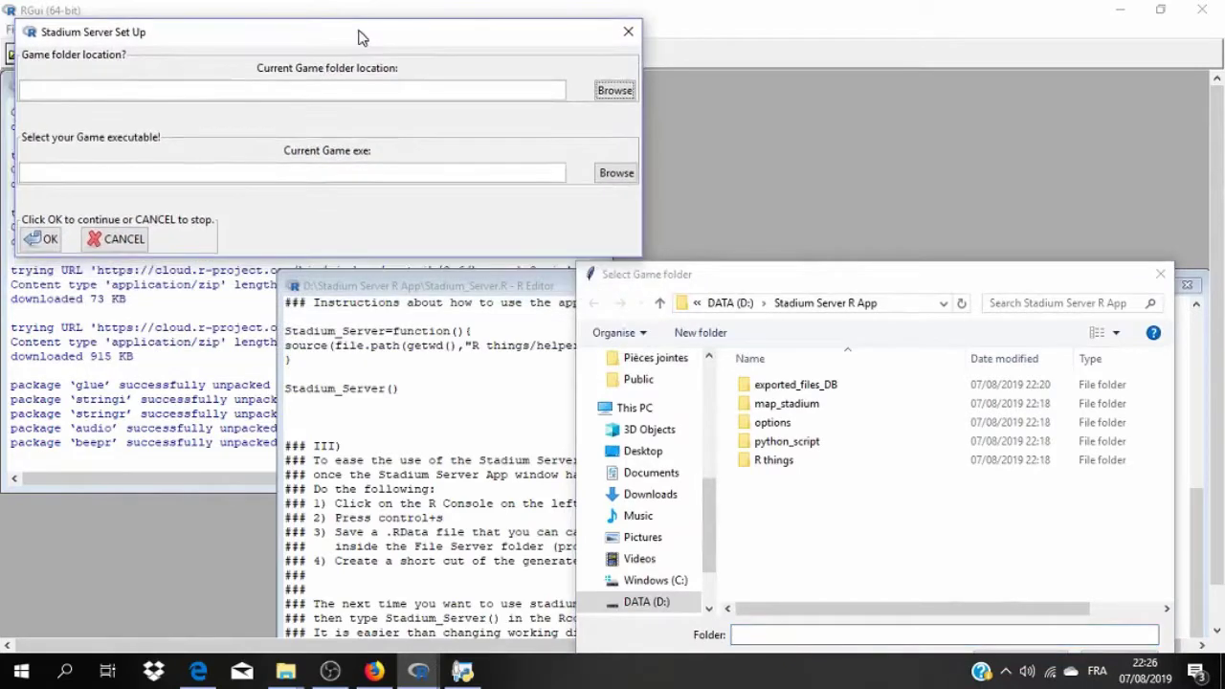
{"action": "left_click_drag", "start_coordinate": [716, 263], "coordinate": [760, 180]}
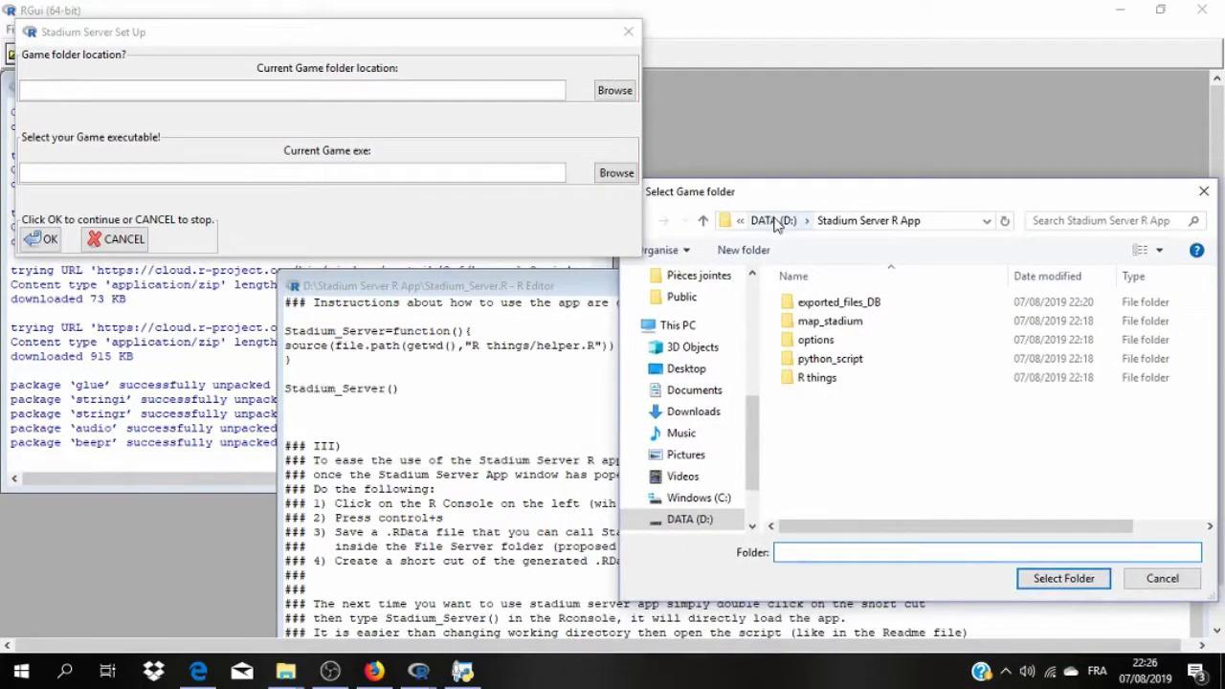
{"action": "left_click", "coordinate": [774, 227]}
{"action": "double_click", "coordinate": [811, 358]}
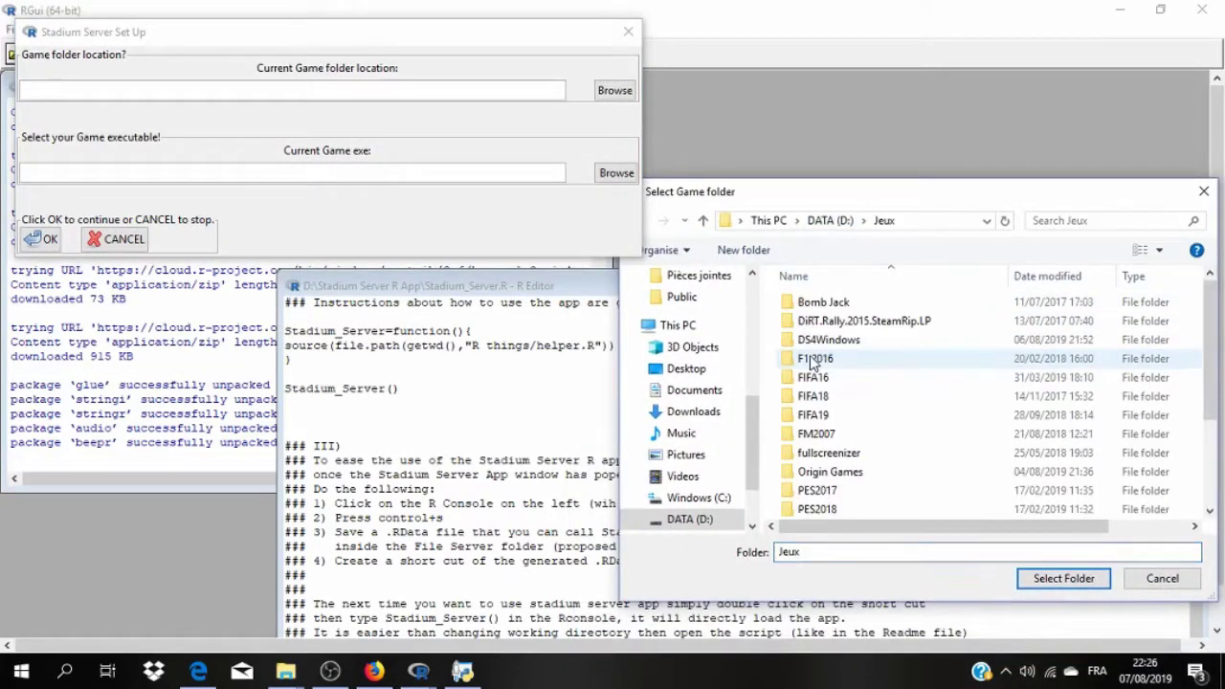
{"action": "double_click", "coordinate": [813, 378]}
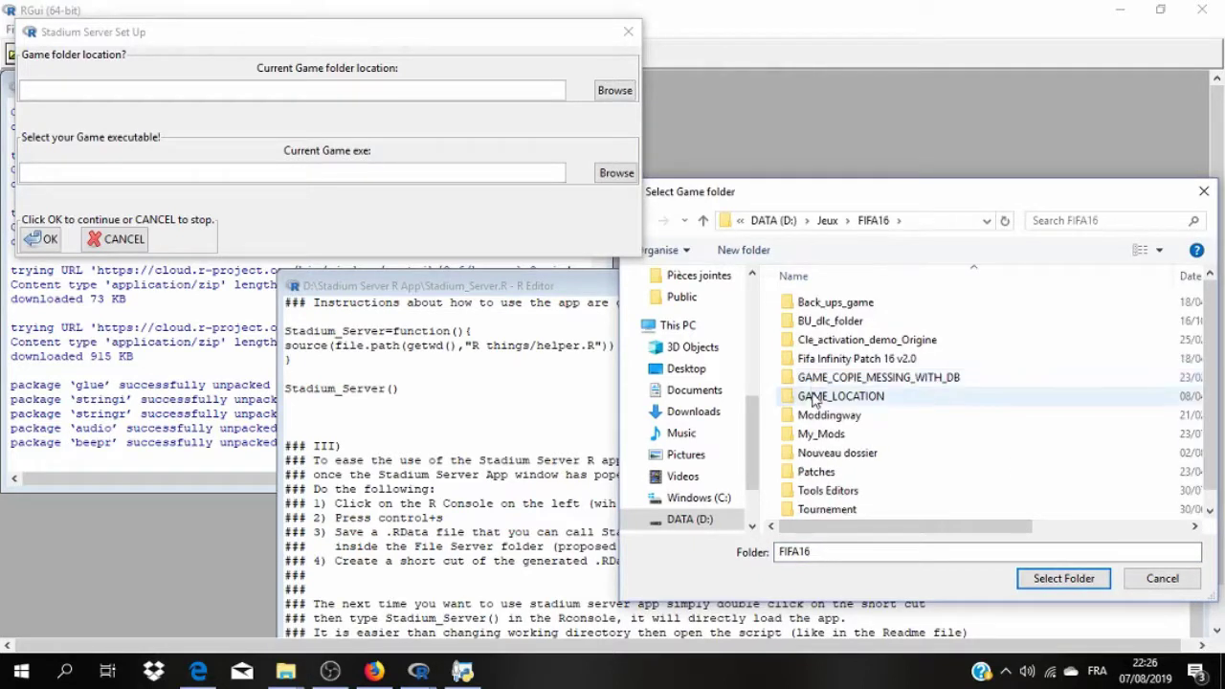
{"action": "double_click", "coordinate": [814, 399]}
{"action": "double_click", "coordinate": [814, 302]}
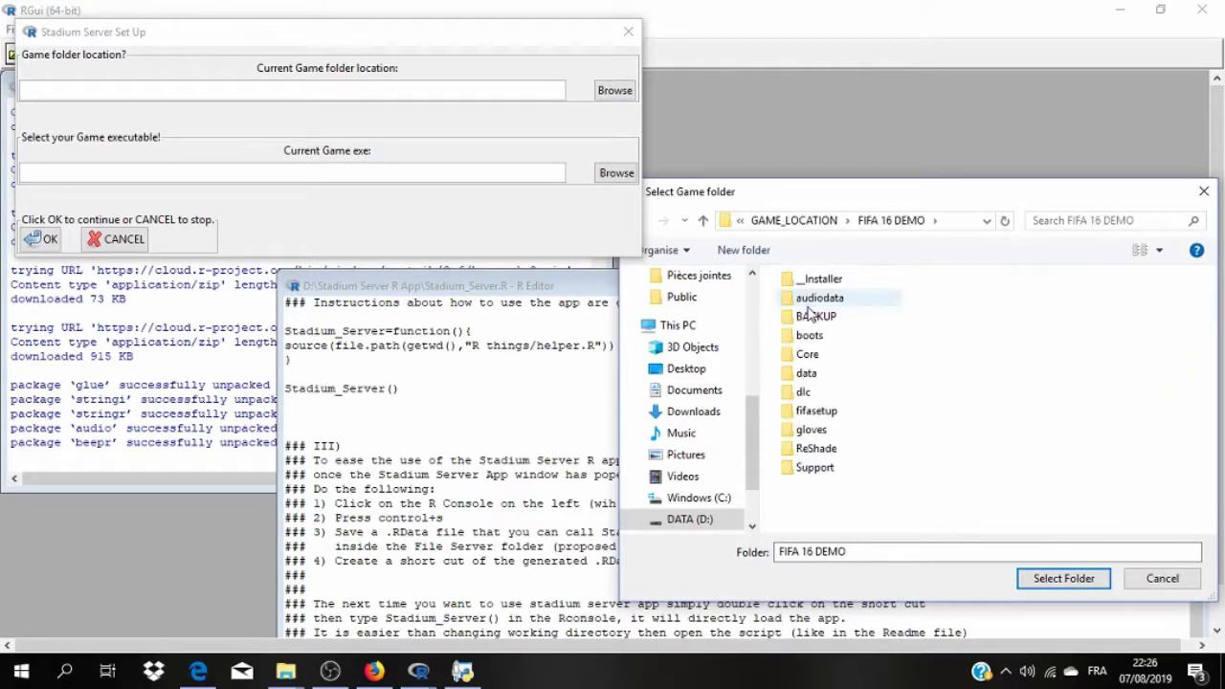
{"action": "left_click", "coordinate": [1053, 580]}
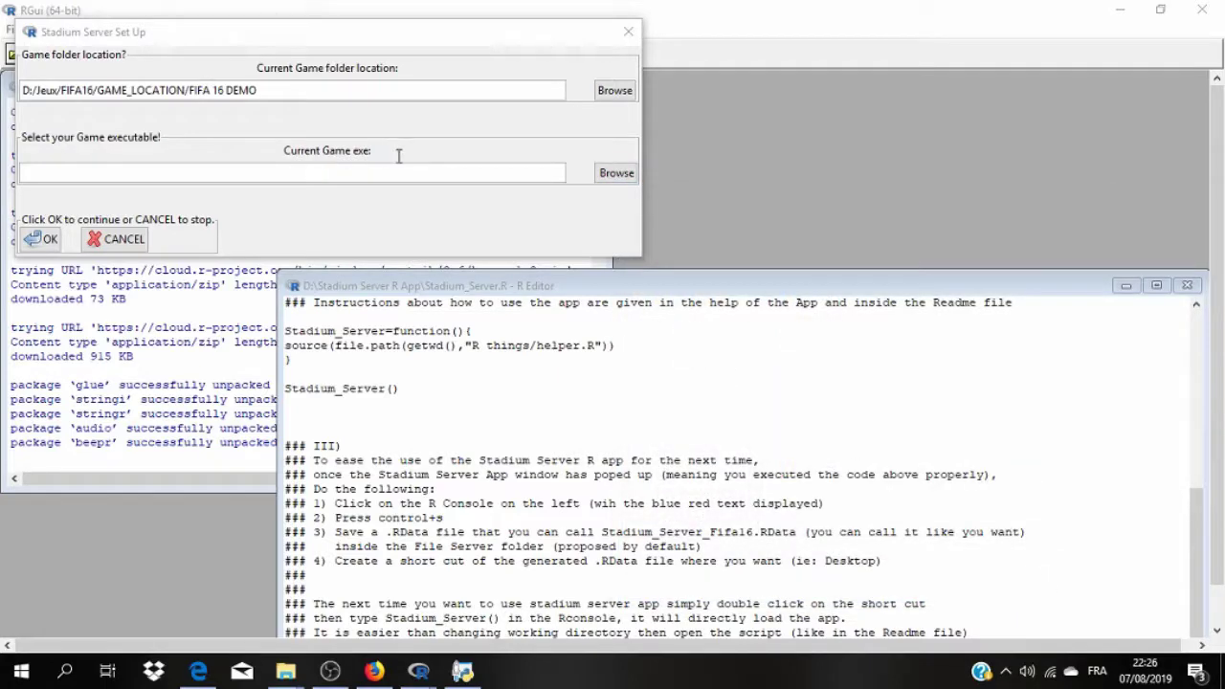
Select fifa16_demo.exe from the FIFA 16 DEMO folder as the game executable and confirm the setup
{"action": "left_click", "coordinate": [616, 172]}
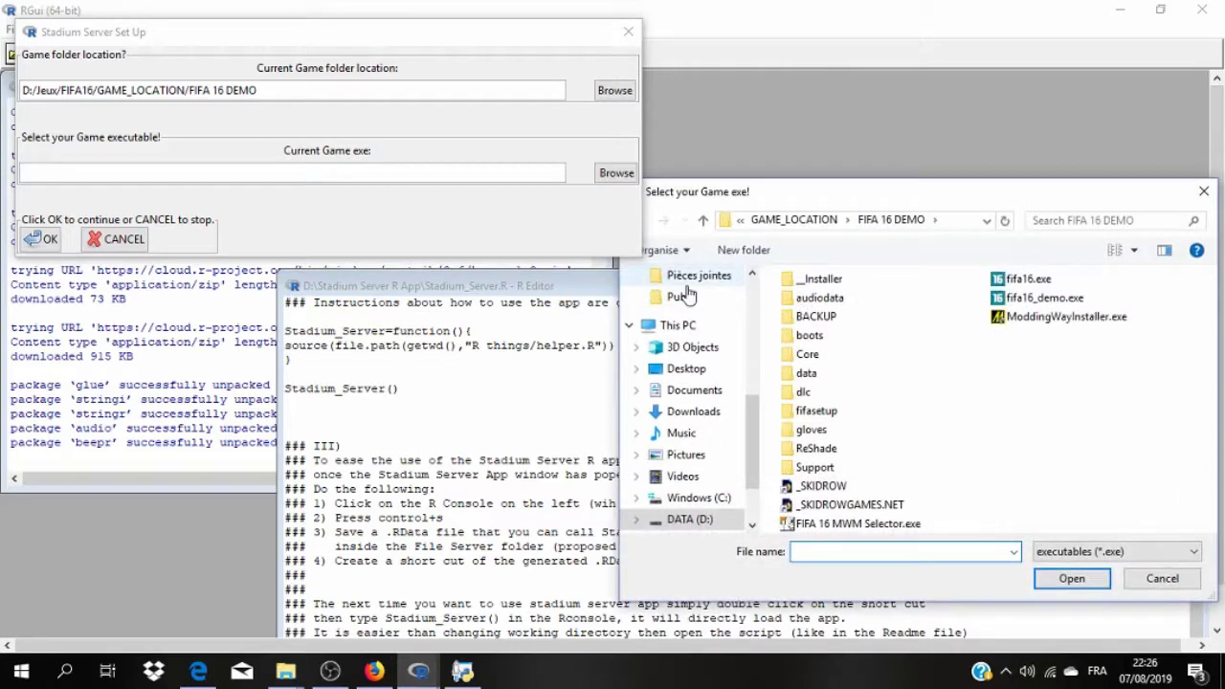
{"action": "left_click", "coordinate": [1057, 304]}
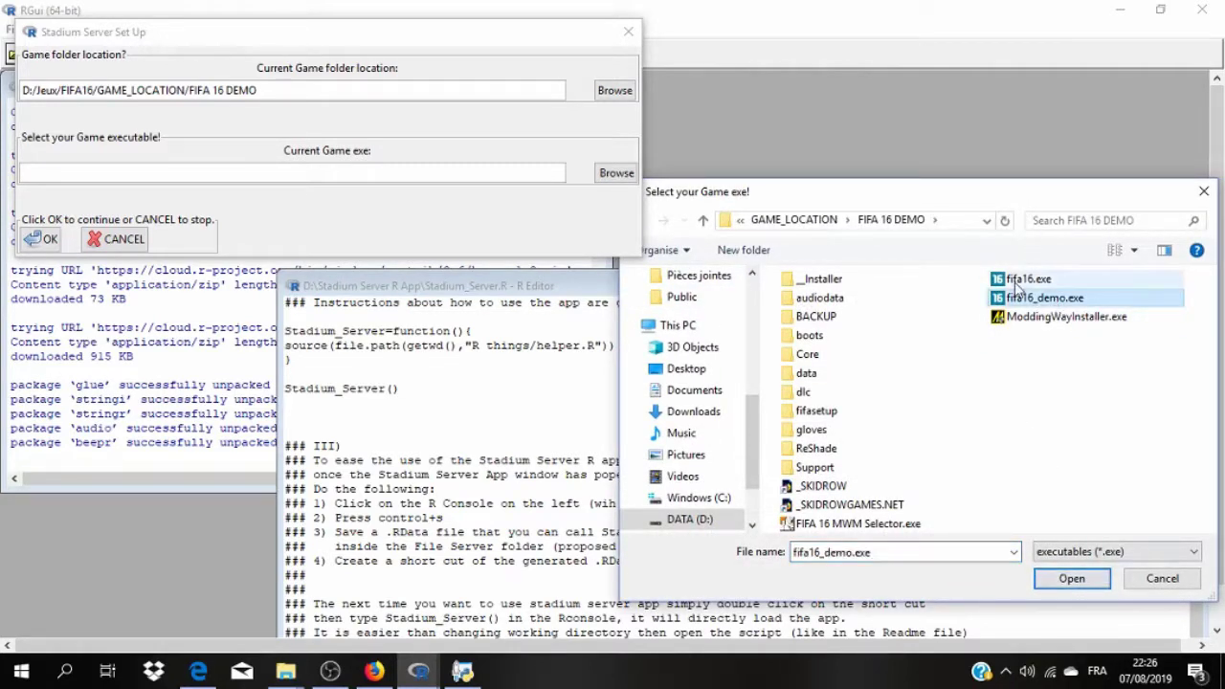
{"action": "left_click", "coordinate": [1072, 578]}
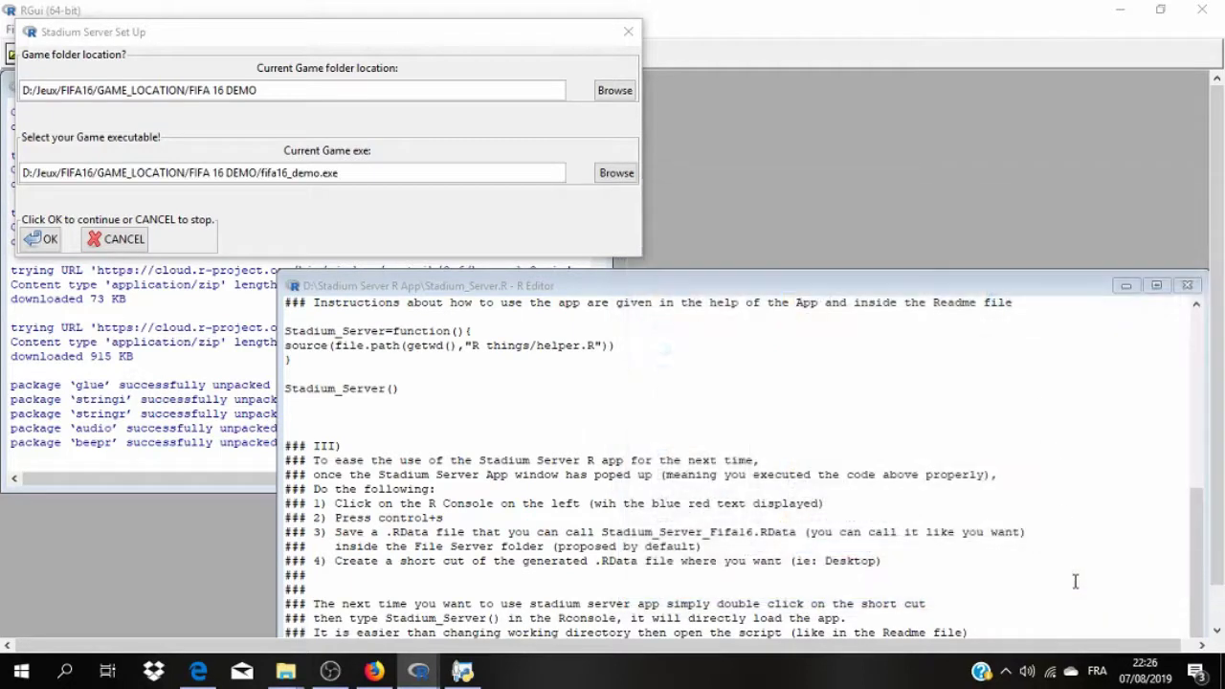
{"action": "left_click", "coordinate": [50, 240]}
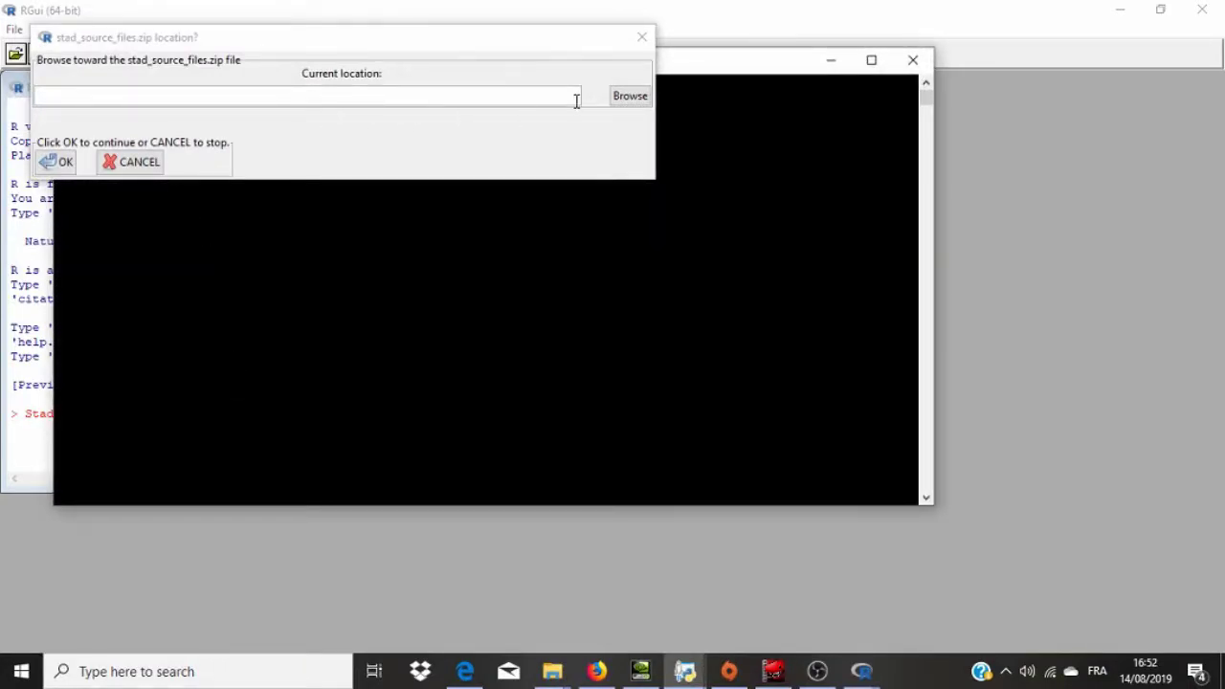
Select stad_source_files.zip from the FIFA16 My_Mods Stadium folder as the stadium source file location
{"action": "left_click", "coordinate": [629, 97]}
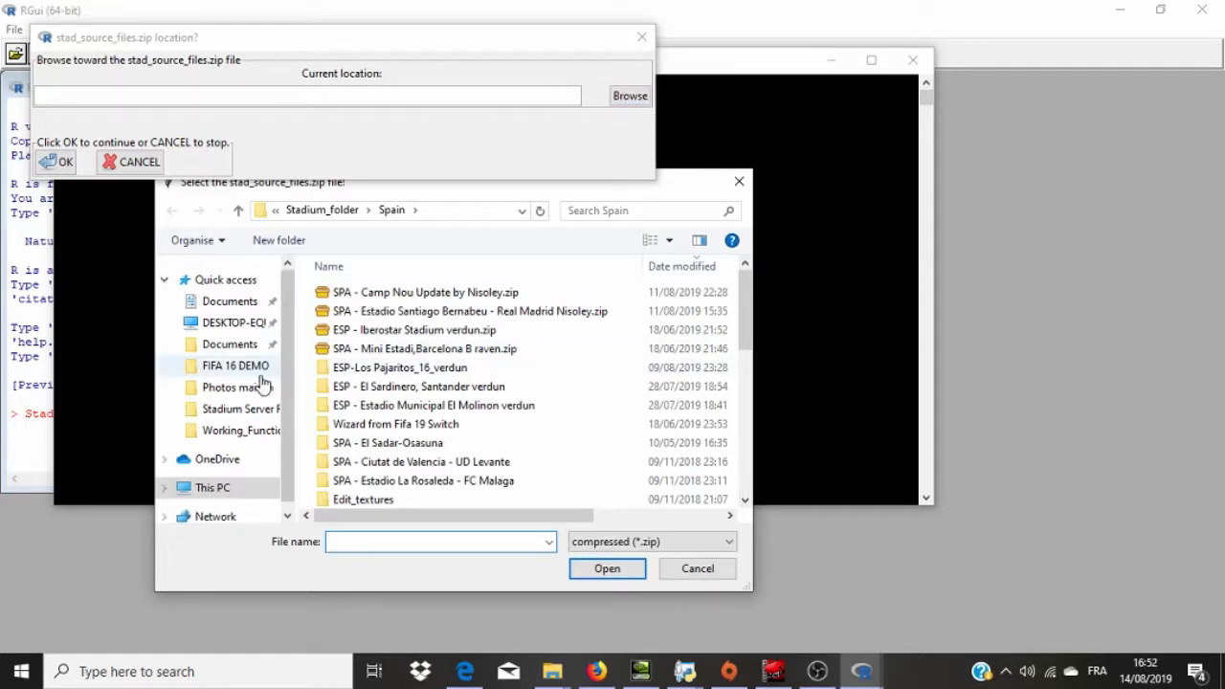
{"action": "left_click", "coordinate": [311, 211]}
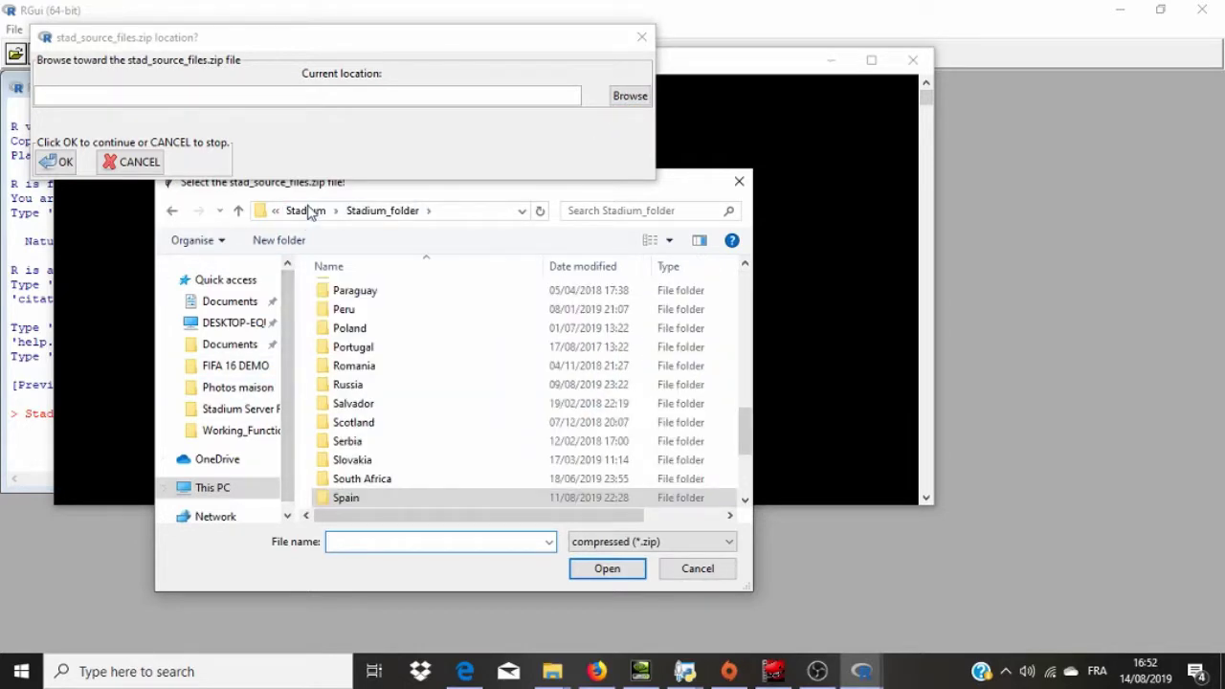
{"action": "left_click", "coordinate": [308, 210]}
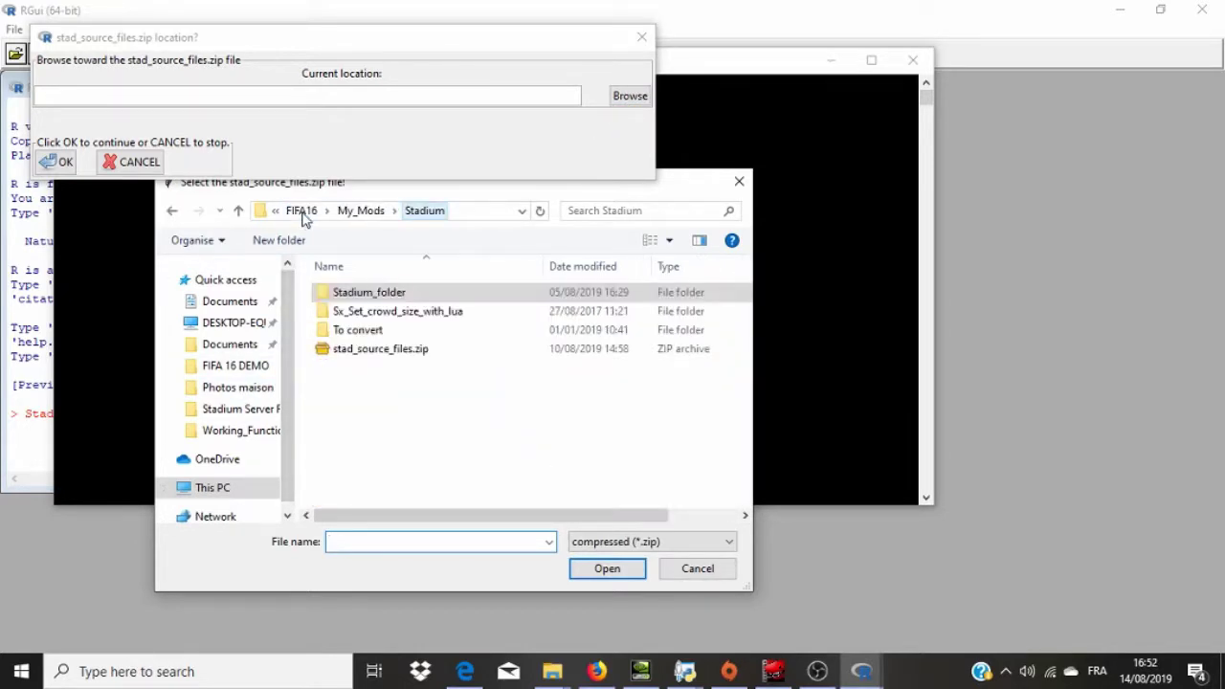
{"action": "left_click", "coordinate": [354, 350]}
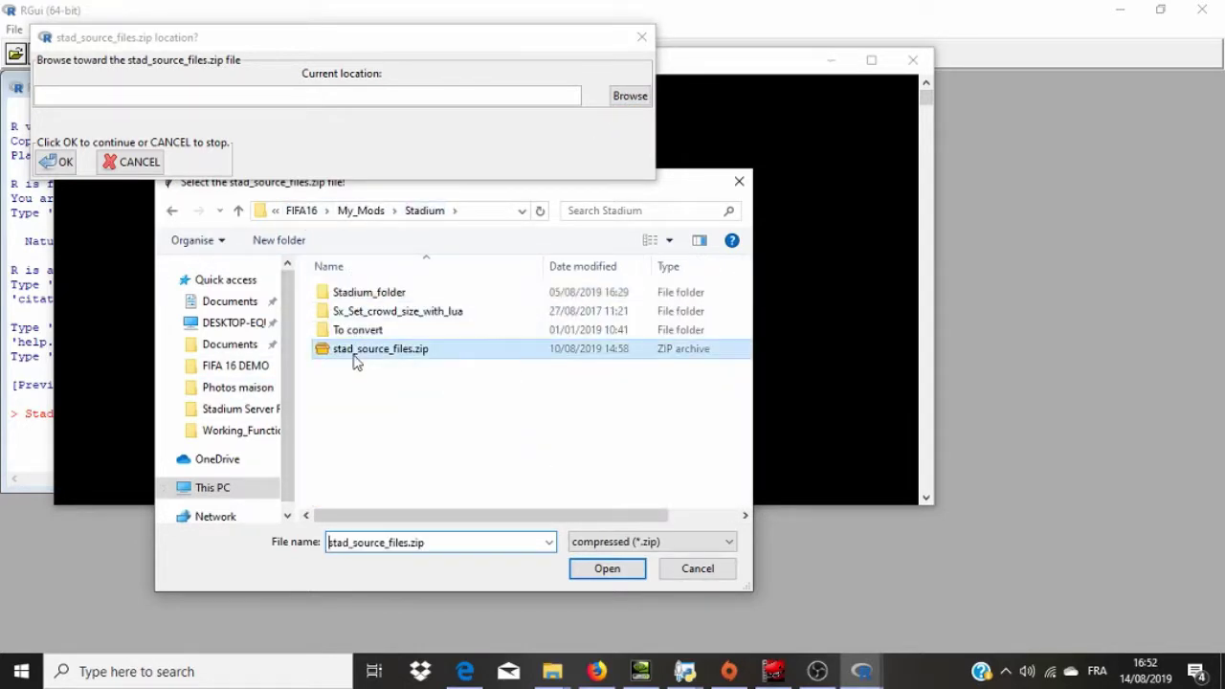
{"action": "left_click", "coordinate": [594, 574]}
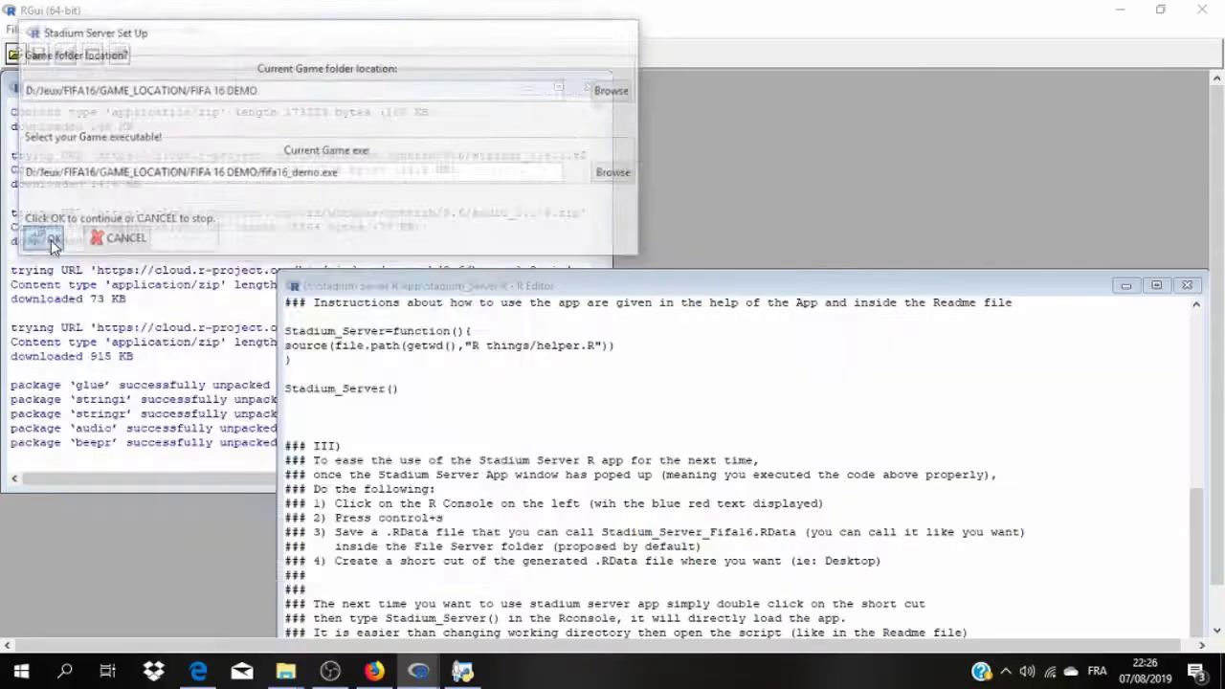
Continue to the Stadium Server window, move it clear of the R Console text, and check the Python window
{"action": "left_click", "coordinate": [48, 239]}
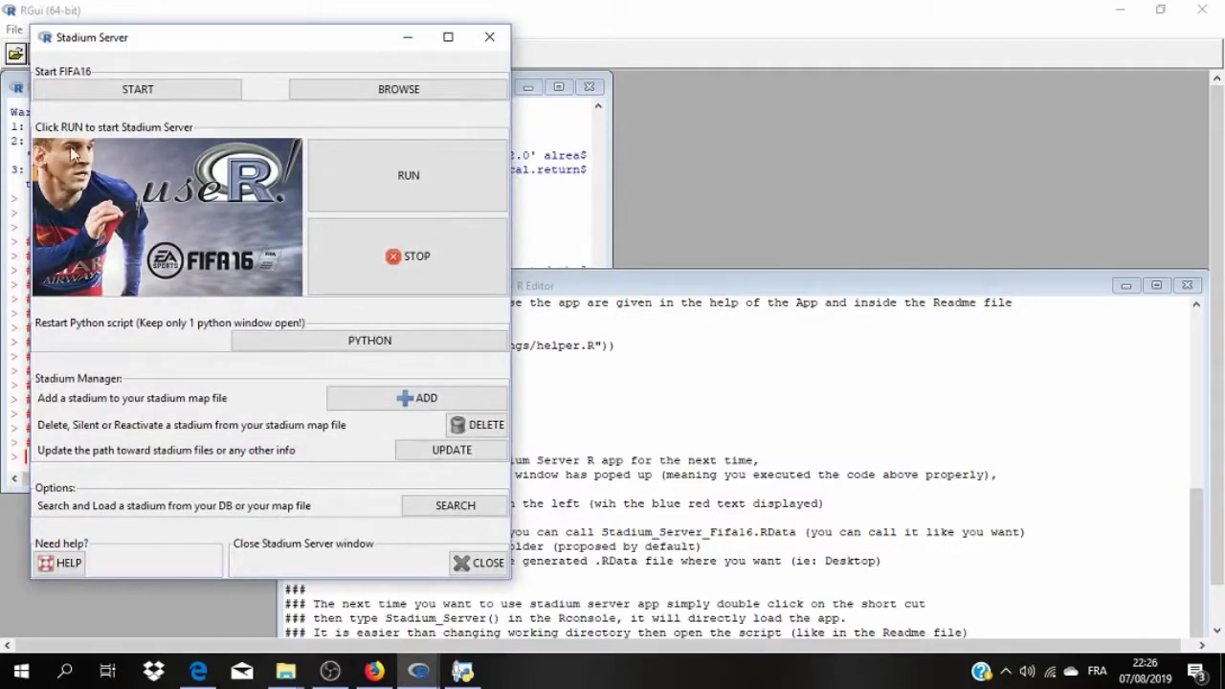
{"action": "left_click_drag", "start_coordinate": [159, 44], "coordinate": [506, 48]}
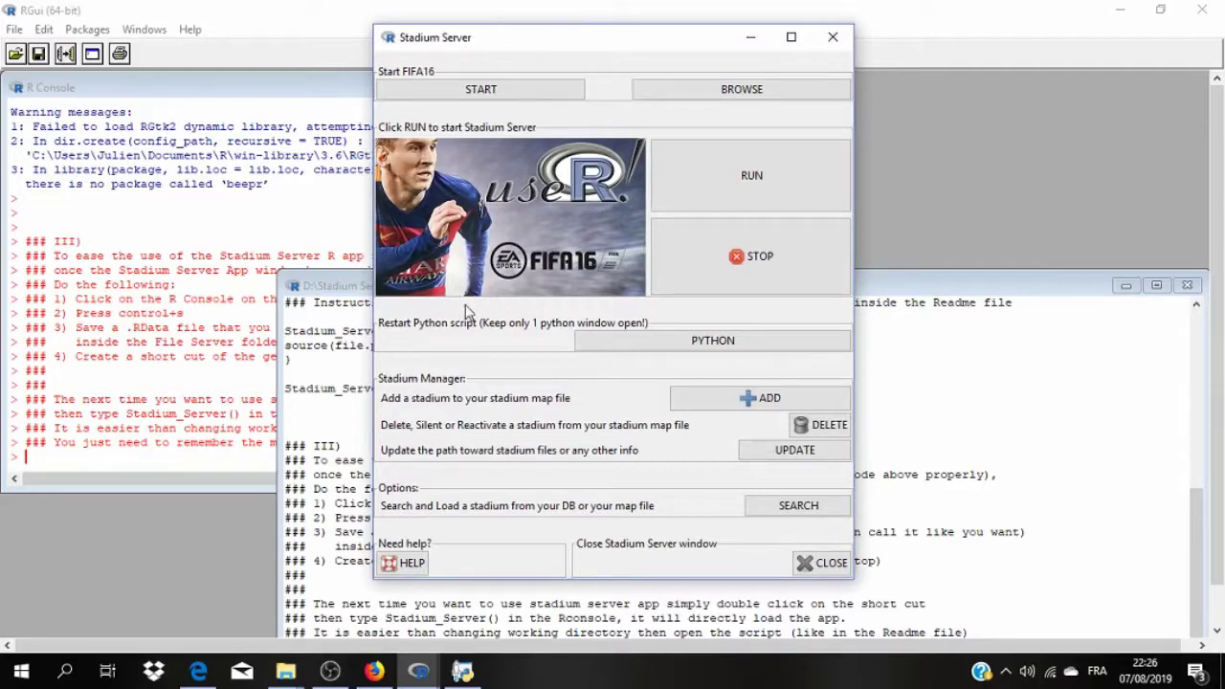
{"action": "left_click", "coordinate": [464, 670]}
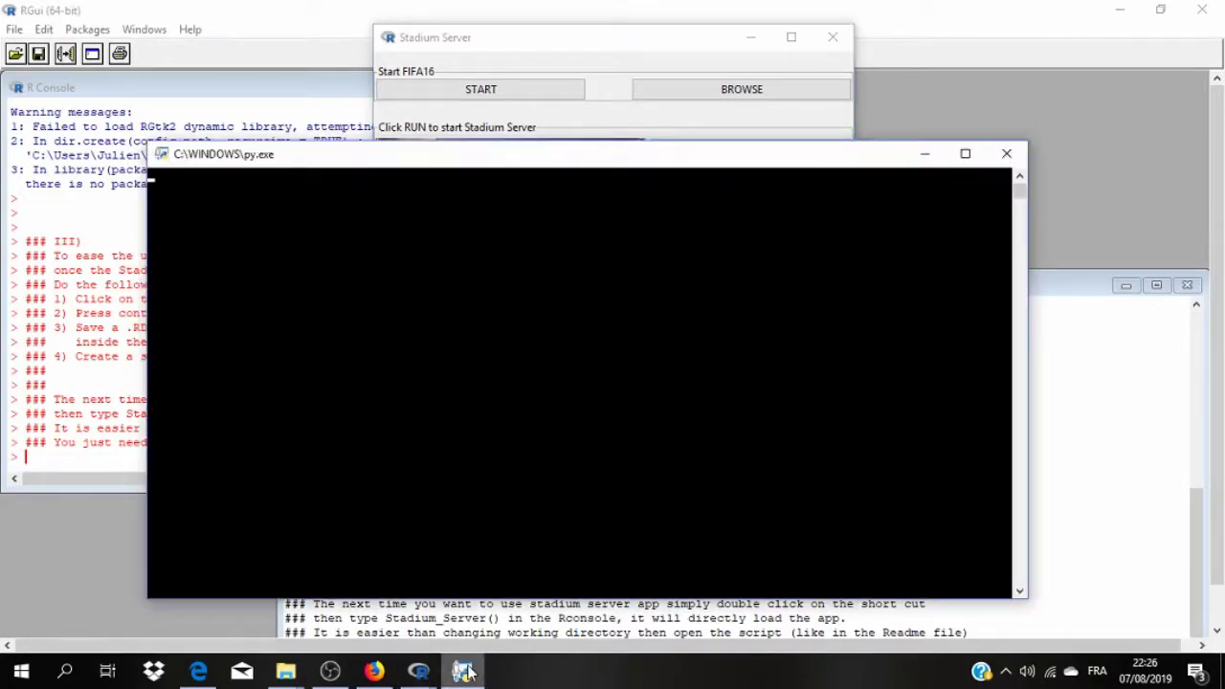
{"action": "left_click", "coordinate": [463, 671]}
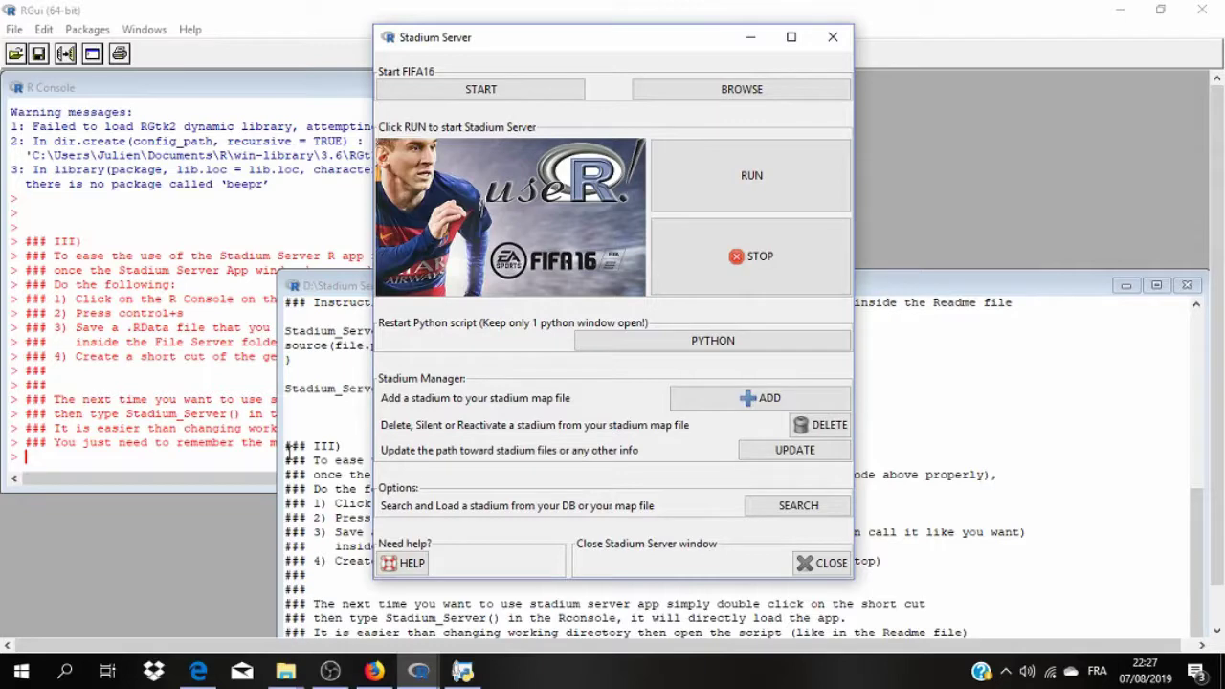
Bring the Stadium_Server.R script fully into view and read its section III instructions for saving an .RData file
{"action": "left_click", "coordinate": [309, 449]}
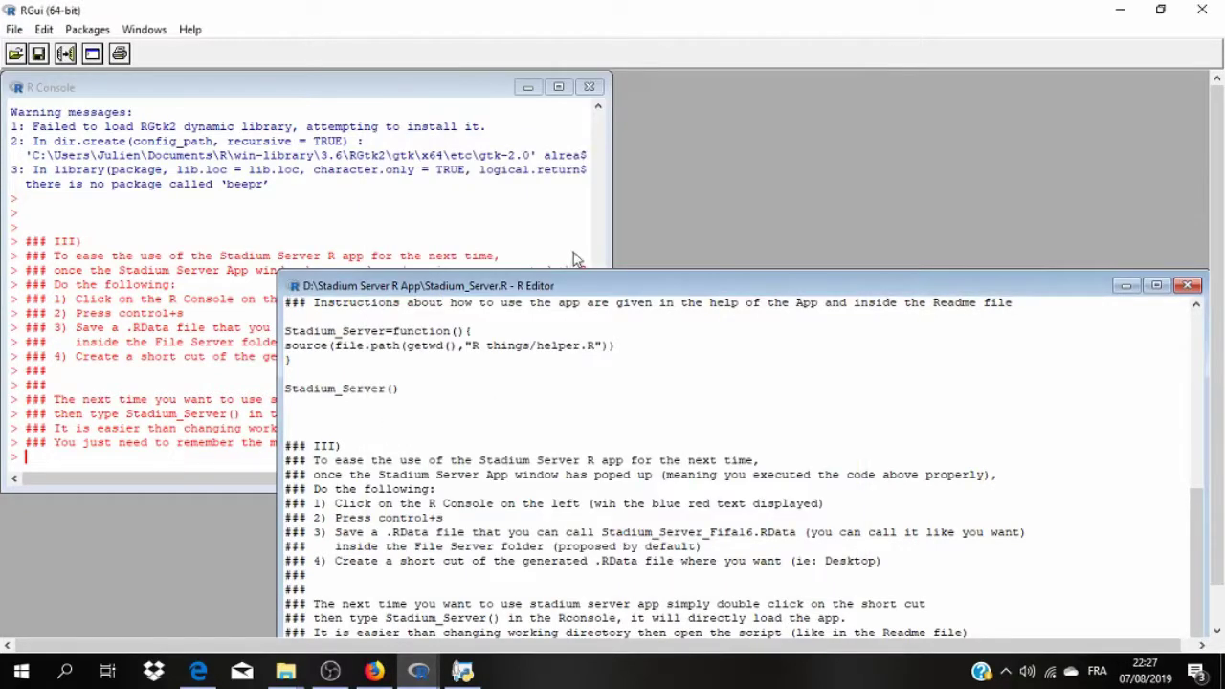
{"action": "left_click_drag", "start_coordinate": [592, 286], "coordinate": [565, 108]}
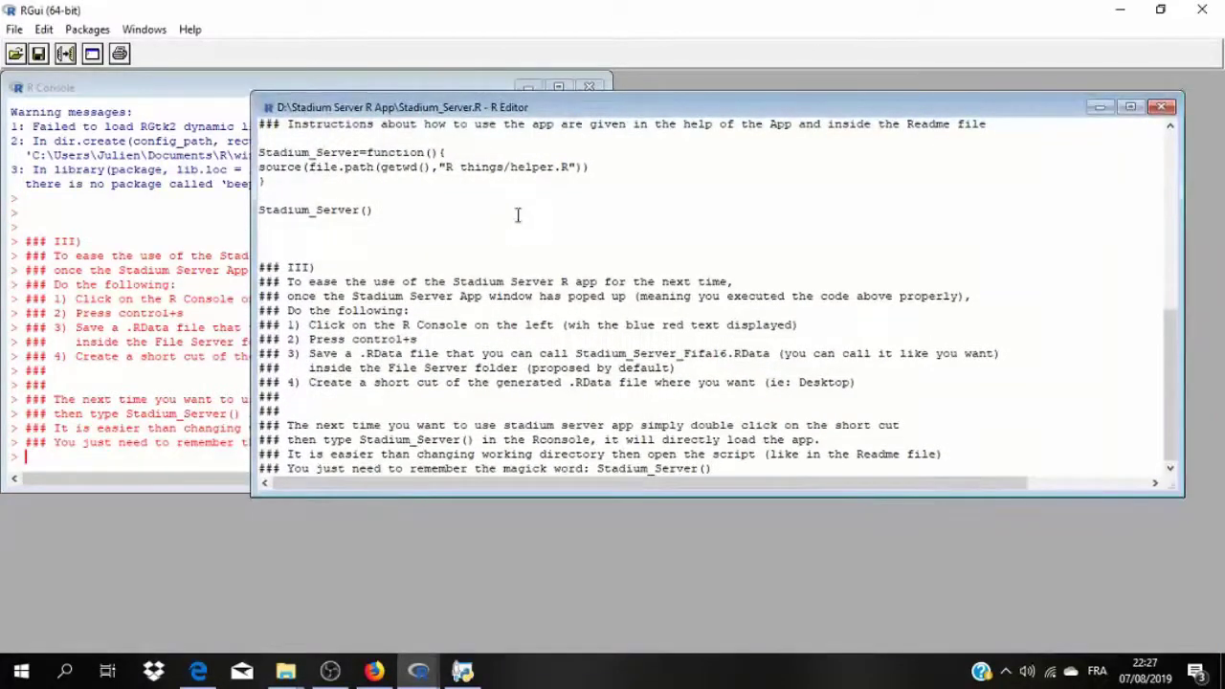
{"action": "left_click_drag", "start_coordinate": [288, 276], "coordinate": [742, 280]}
{"action": "left_click", "coordinate": [665, 328]}
Save the R workspace image as Stadium_Server_App_FIFA16.RData in the Stadium Server R App folder
{"action": "left_click", "coordinate": [158, 228]}
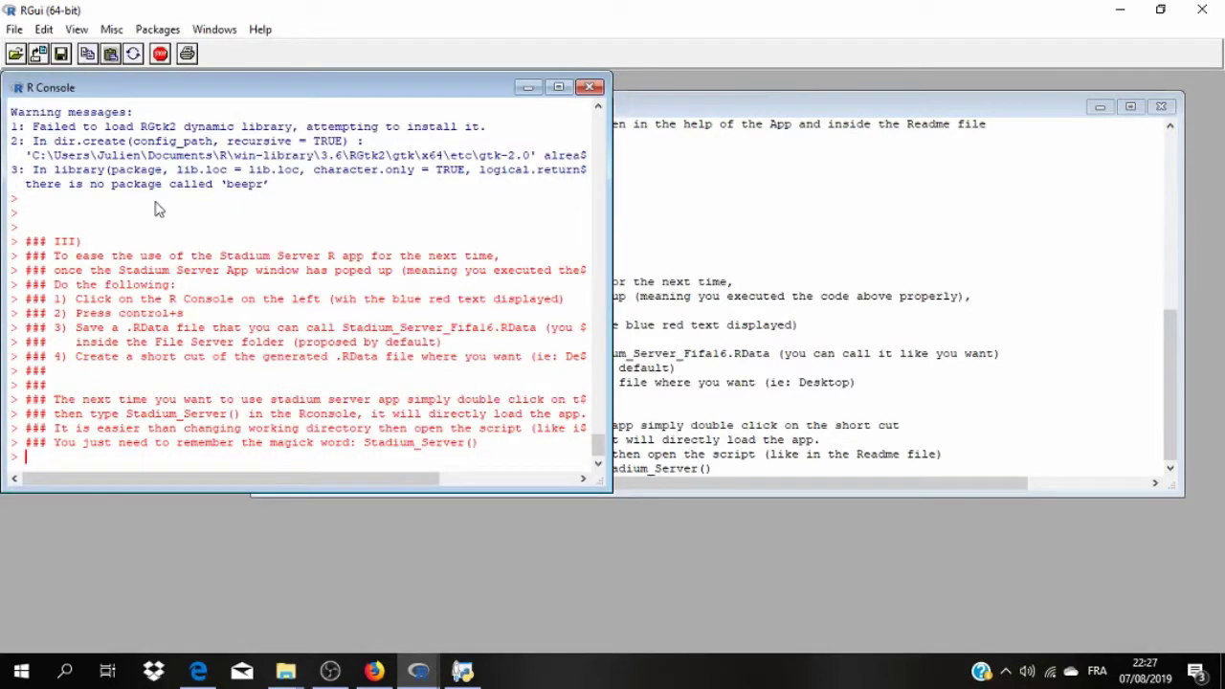
{"action": "key", "text": "ctrl+s"}
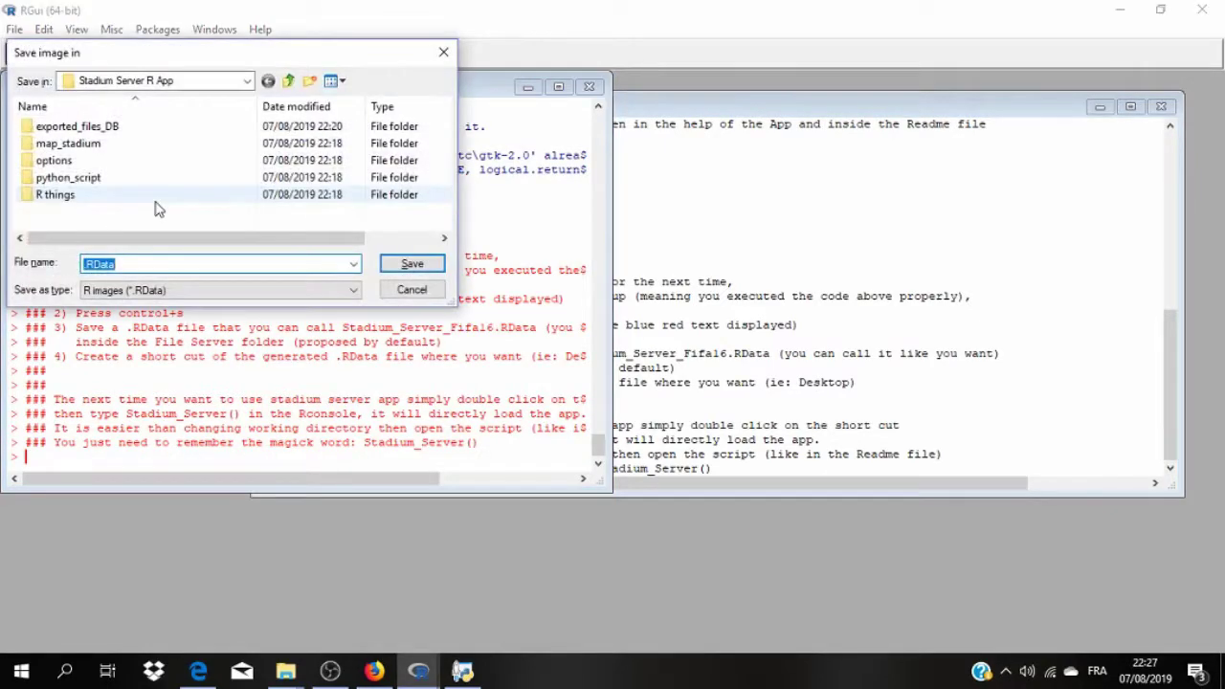
{"action": "left_click", "coordinate": [84, 264]}
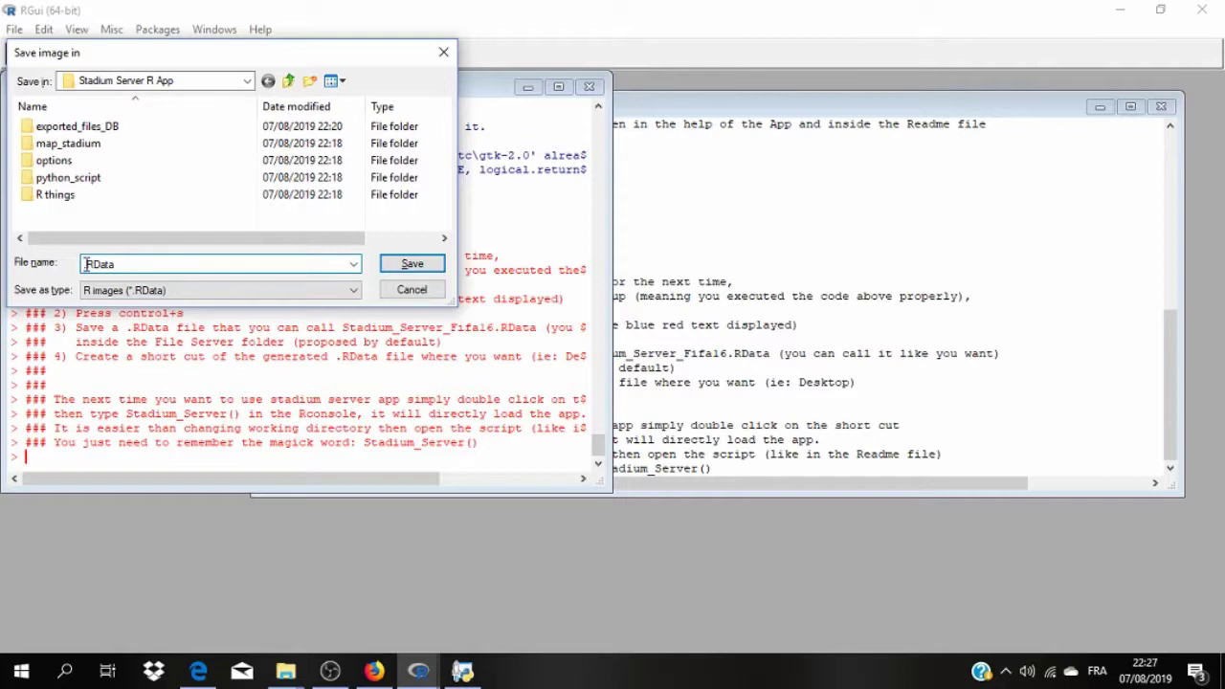
{"action": "type", "text": "Stadium_Server_"}
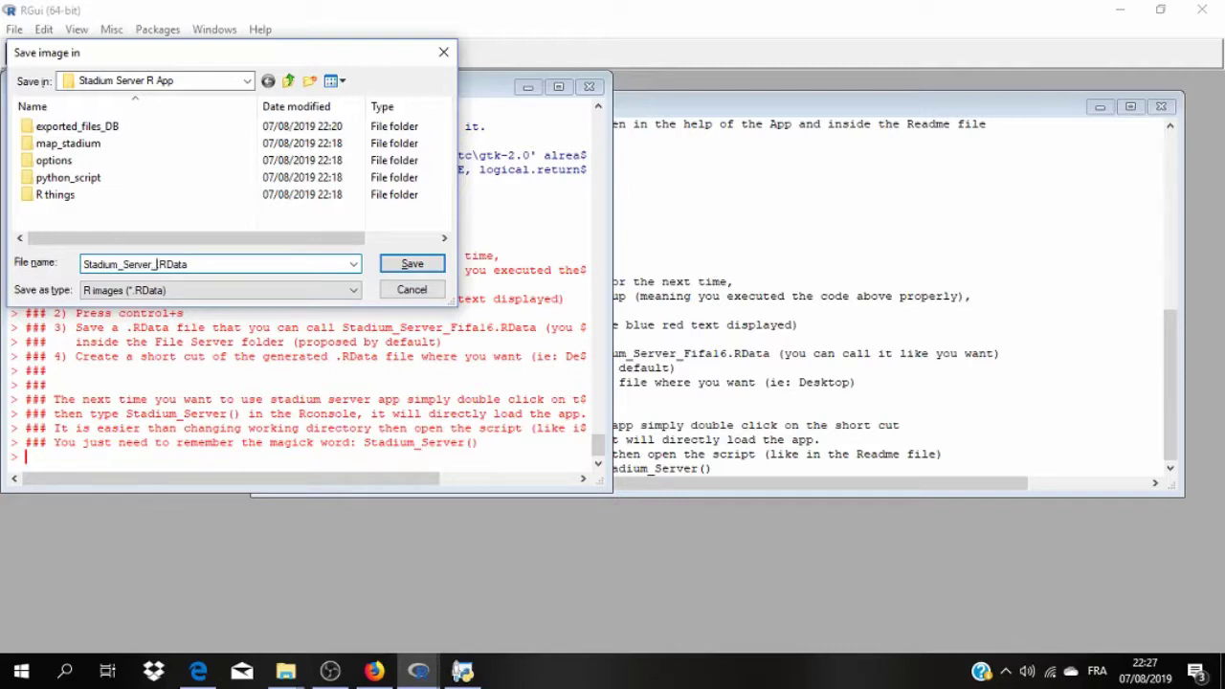
{"action": "type", "text": "App_FIFA16"}
{"action": "left_click", "coordinate": [409, 265]}
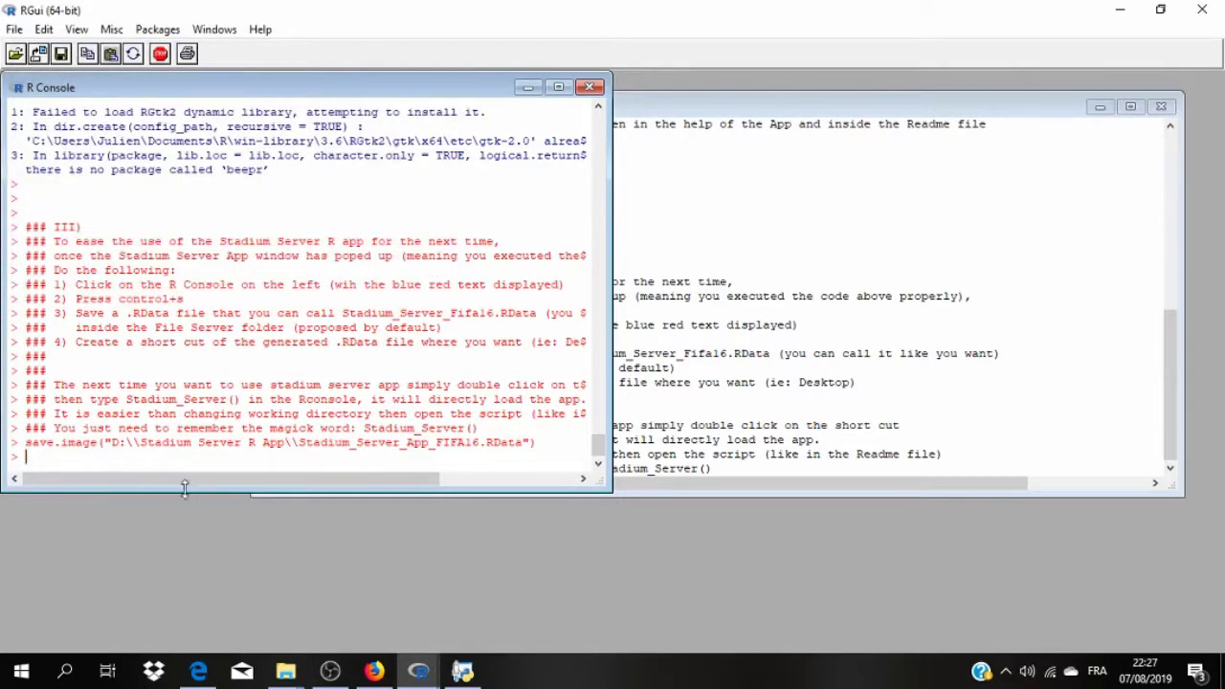
Open the Stadium Server R App folder on DATA (D:) in File Explorer and close the Stadium Server and RGui windows
{"action": "left_click", "coordinate": [672, 382]}
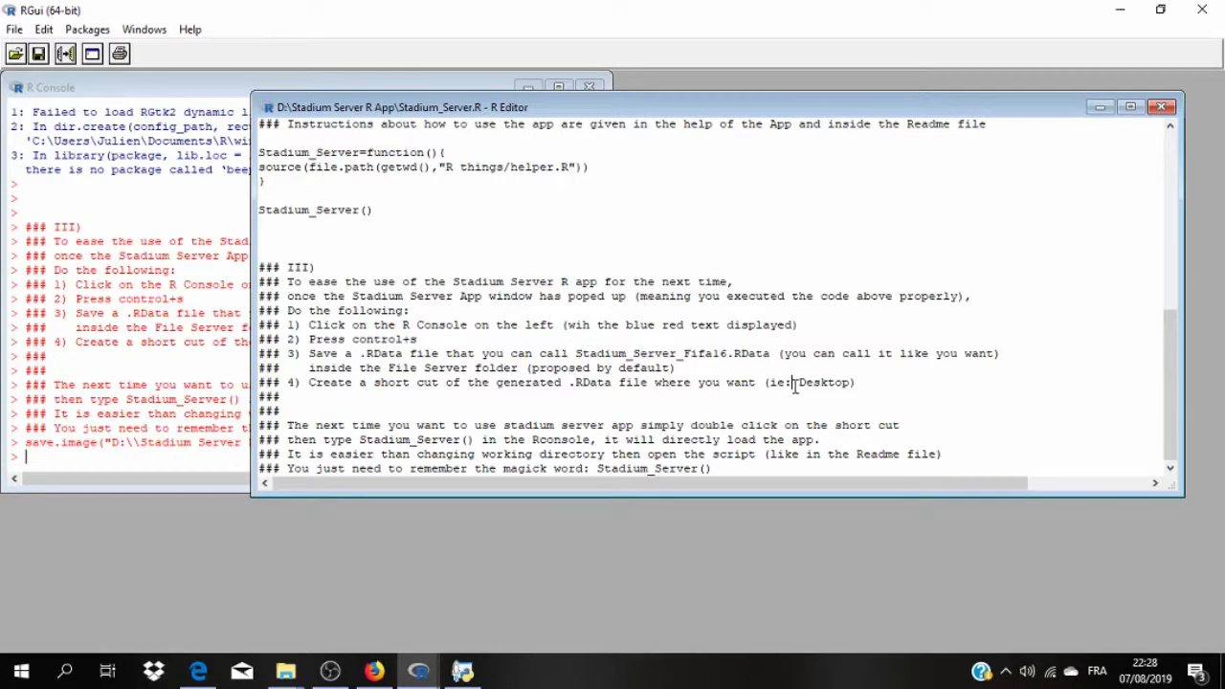
{"action": "left_click", "coordinate": [285, 672]}
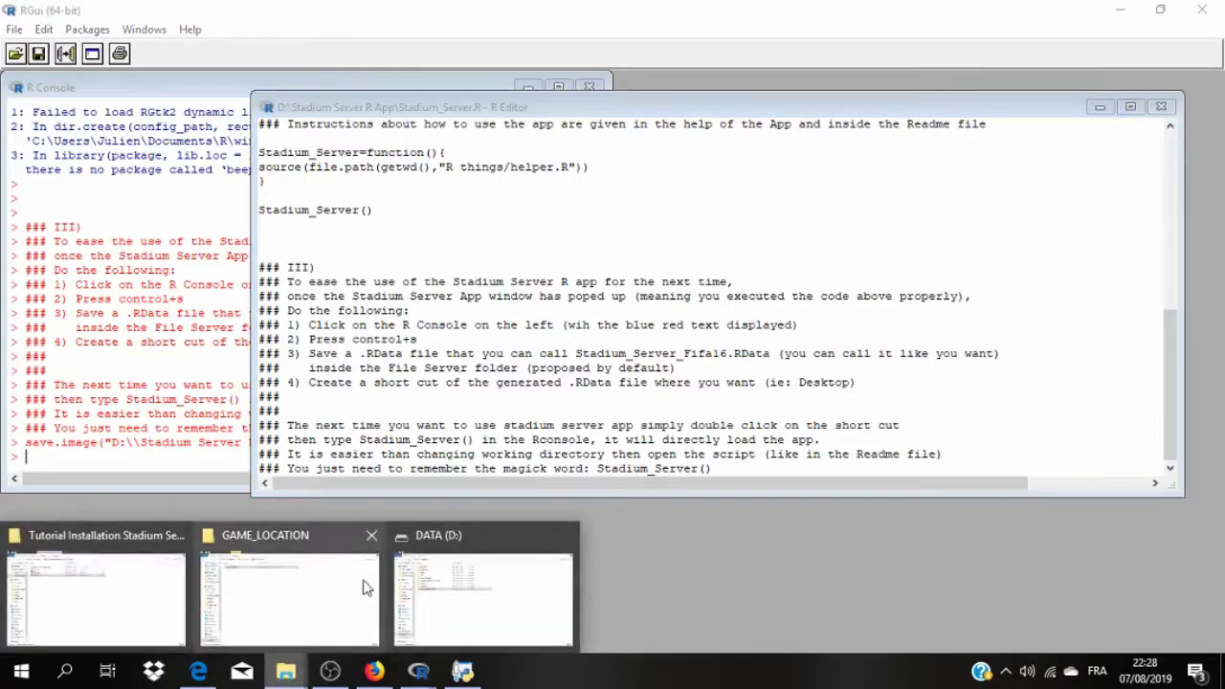
{"action": "left_click", "coordinate": [470, 543]}
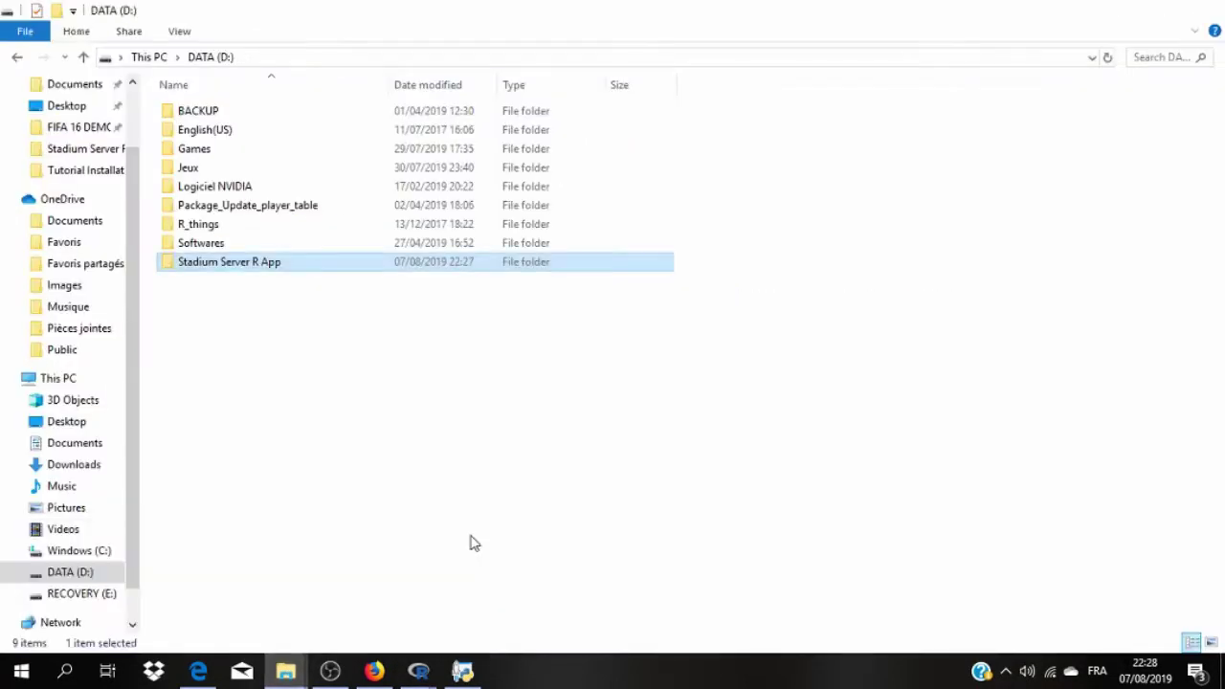
{"action": "double_click", "coordinate": [270, 263]}
{"action": "double_click", "coordinate": [220, 226]}
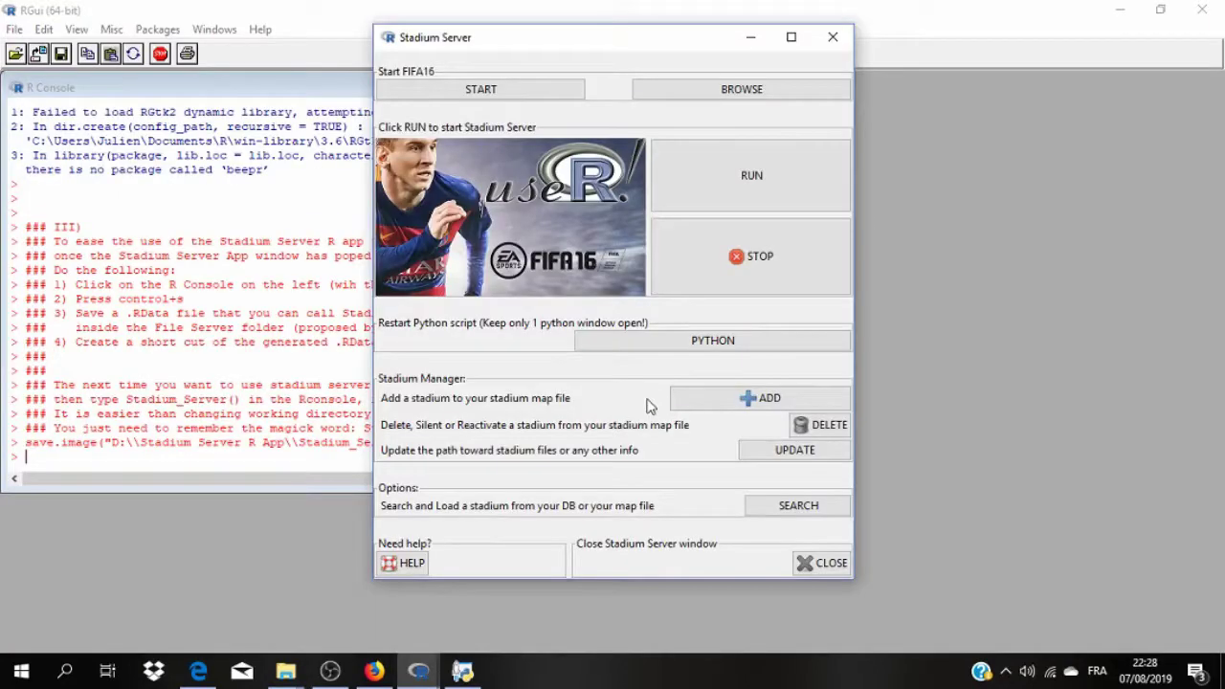
{"action": "left_click", "coordinate": [832, 36]}
{"action": "left_click", "coordinate": [1202, 8]}
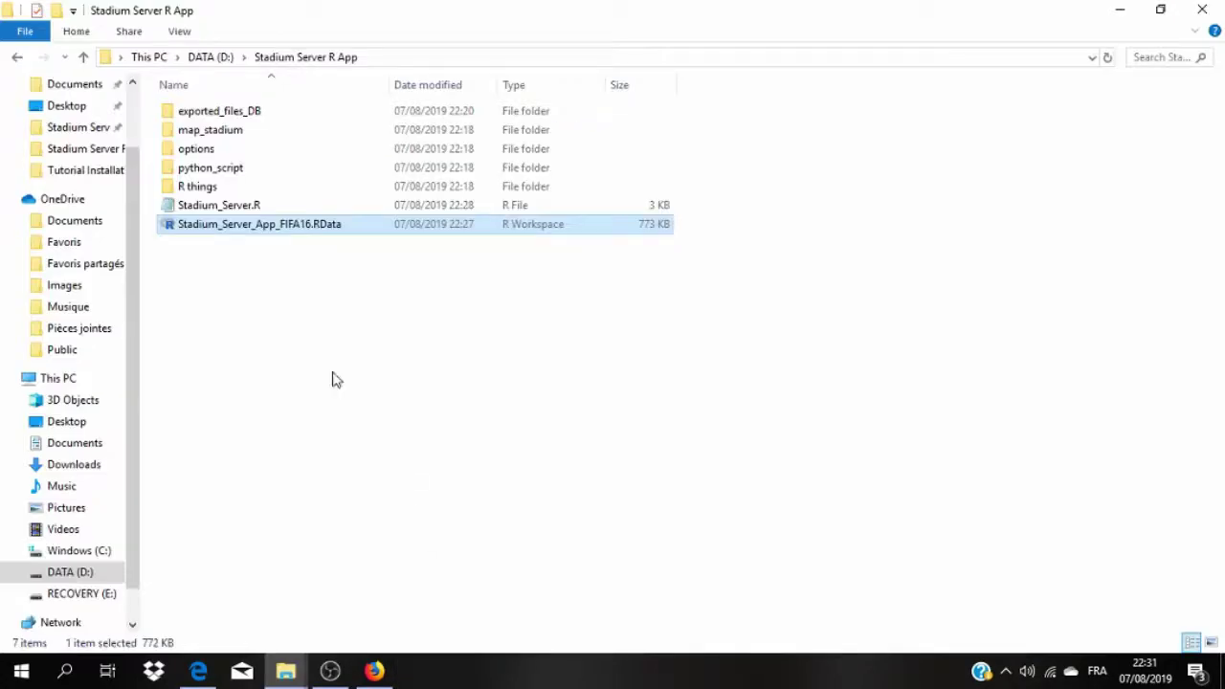
Create a shortcut to Stadium_Server_App_FIFA16.RData in the Stadium Server R App folder
{"action": "right_click", "coordinate": [239, 232]}
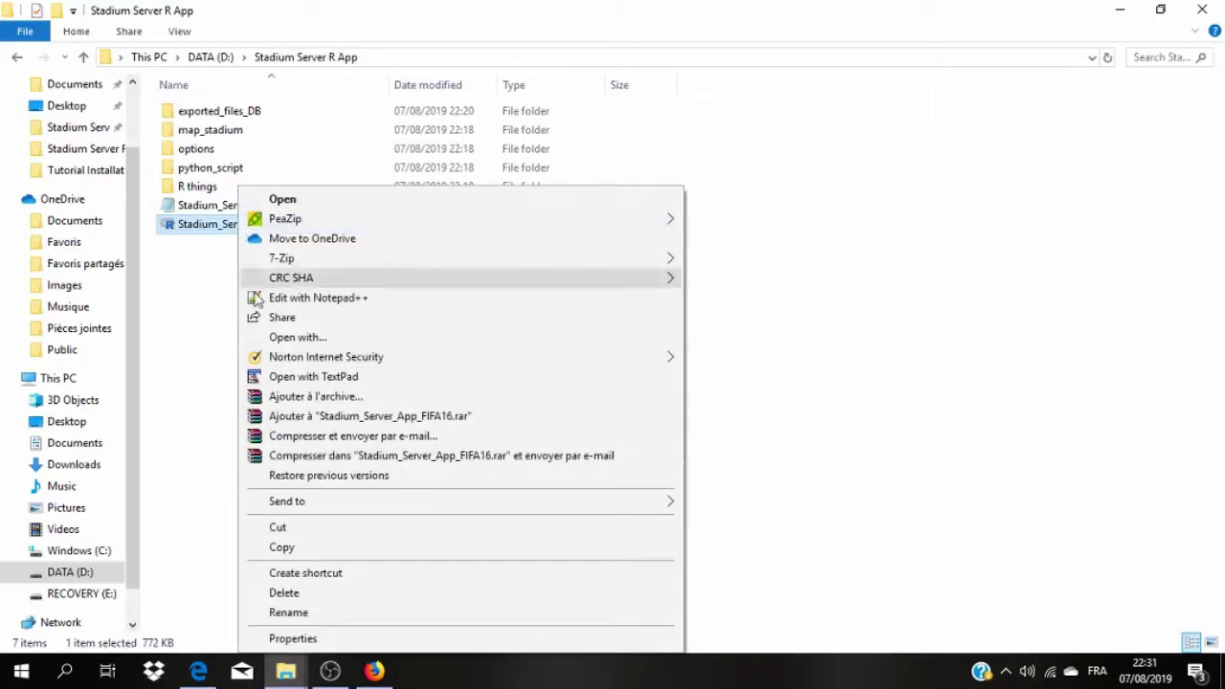
{"action": "left_click", "coordinate": [297, 573]}
{"action": "left_click", "coordinate": [255, 411]}
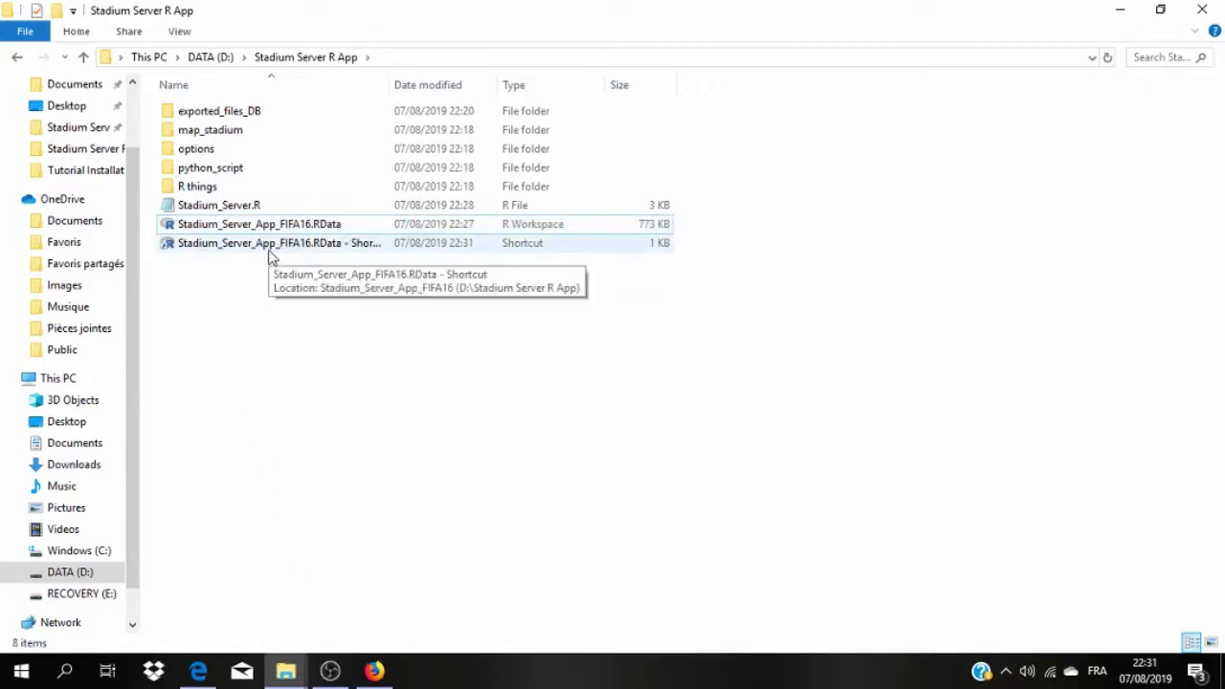
Copy the new .RData shortcut into the Tutorial Installation Stadium Server R App folder on the Desktop
{"action": "right_click", "coordinate": [269, 252]}
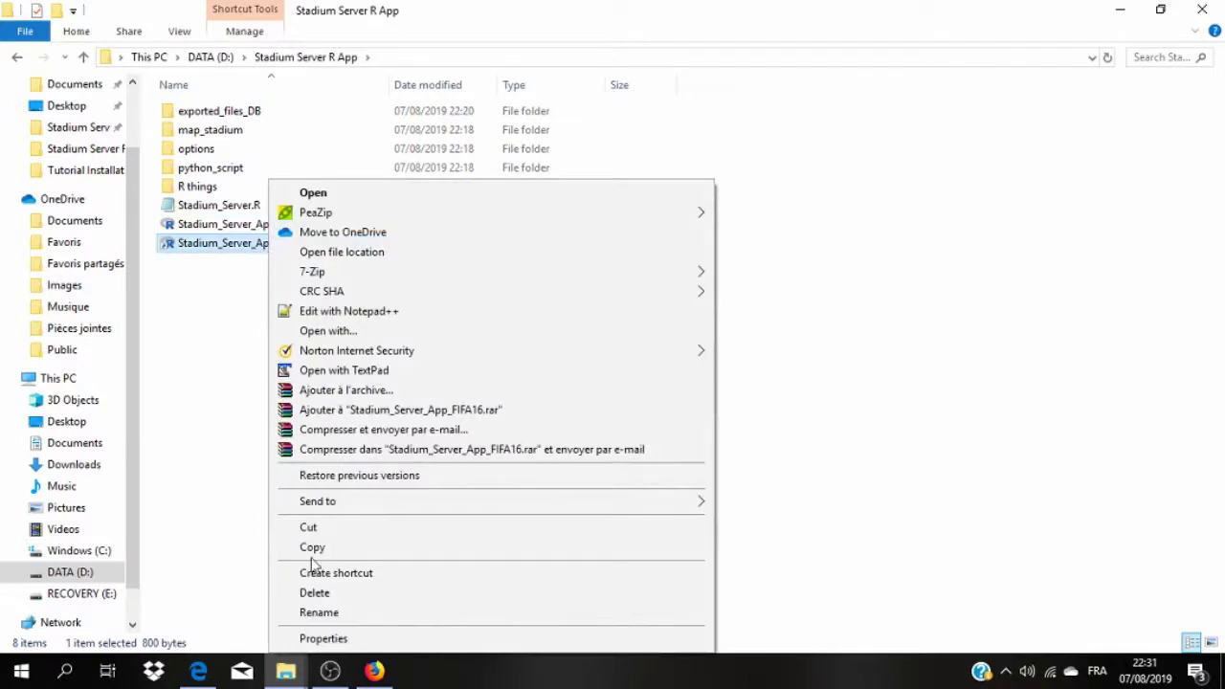
{"action": "left_click", "coordinate": [317, 554]}
{"action": "mouse_move", "coordinate": [285, 670]}
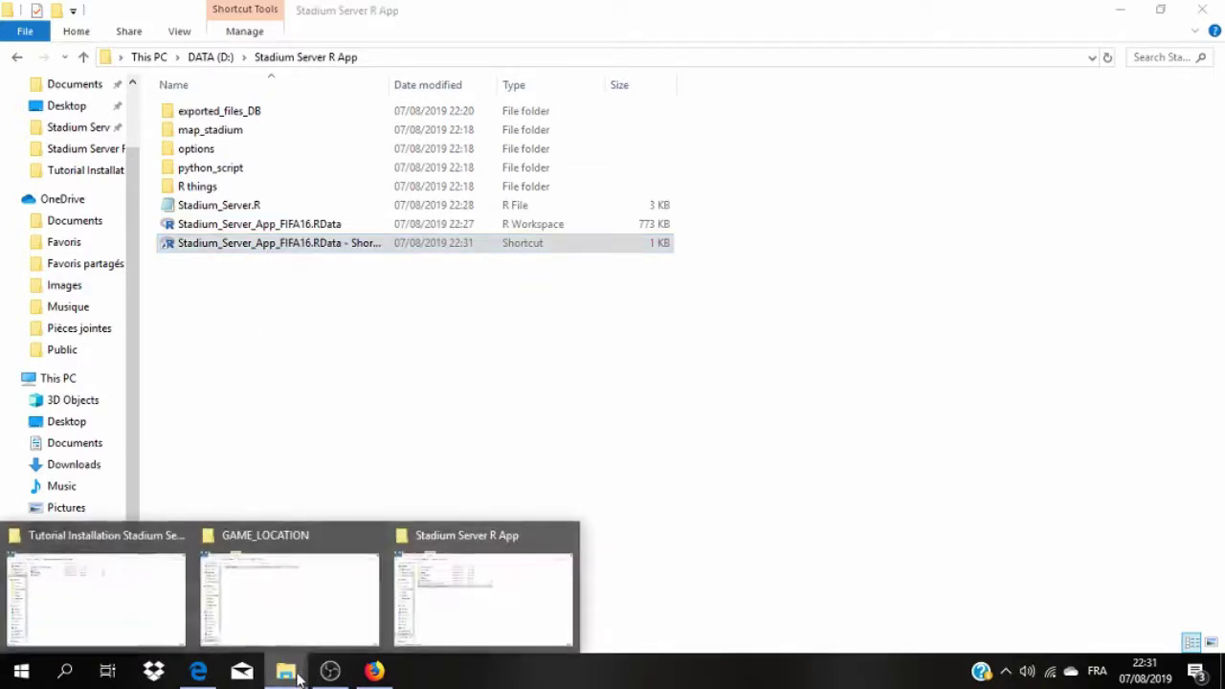
{"action": "left_click", "coordinate": [120, 543]}
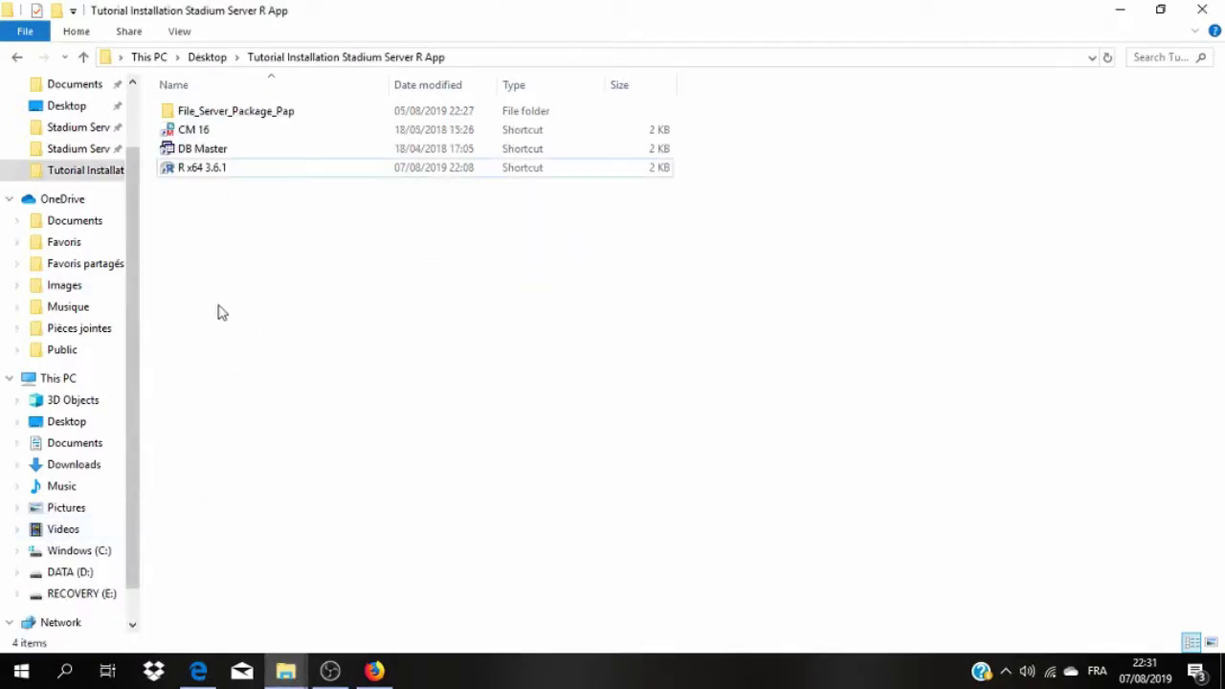
{"action": "right_click", "coordinate": [230, 265]}
{"action": "left_click", "coordinate": [285, 381]}
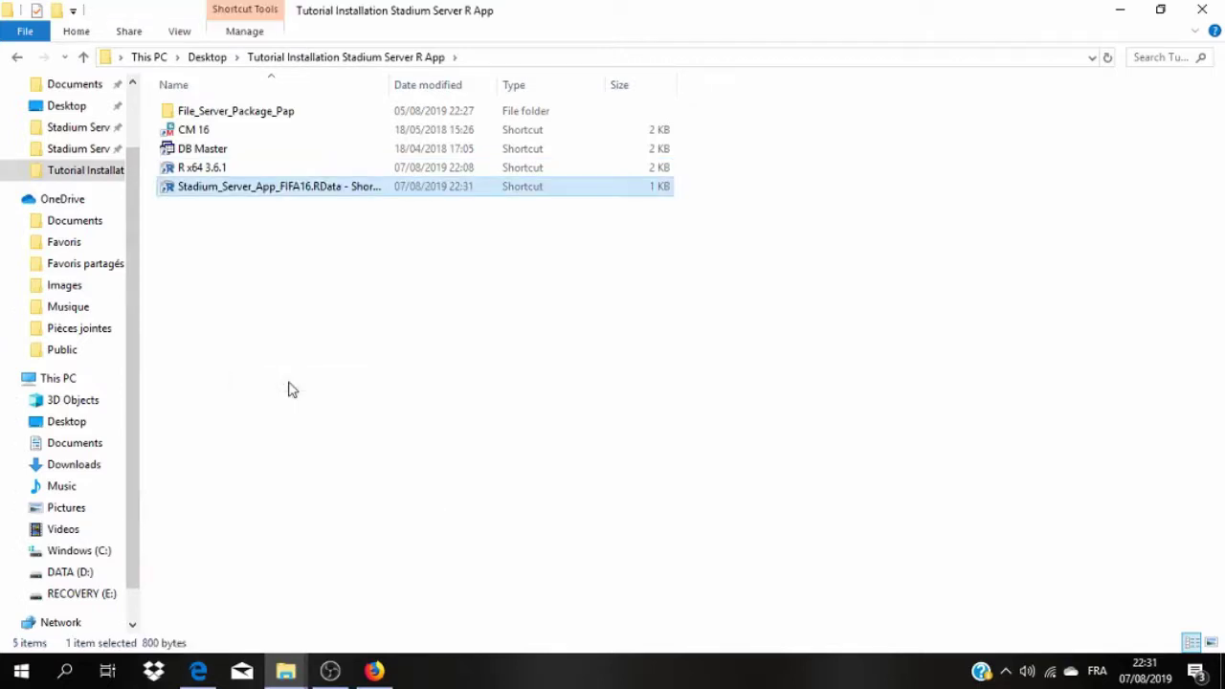
{"action": "left_click", "coordinate": [255, 378]}
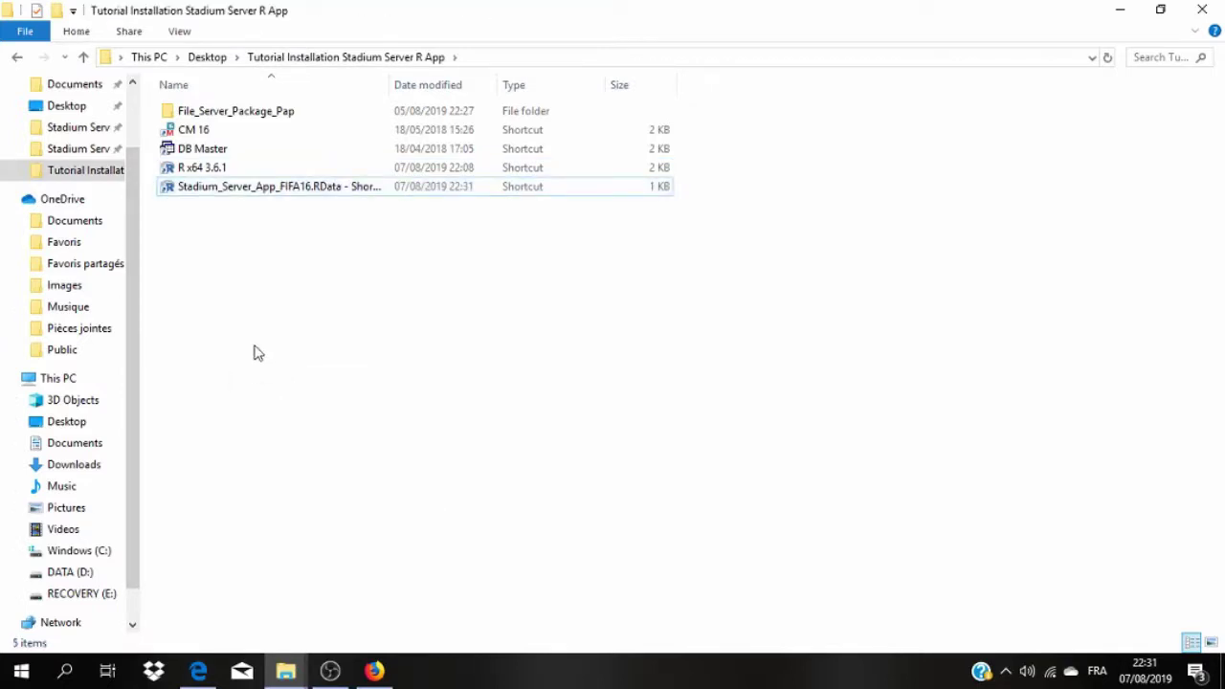
Launch R from the .RData shortcut, run Stadium_Server() in the console, and move the Python and Stadium Server windows apart
{"action": "double_click", "coordinate": [323, 189]}
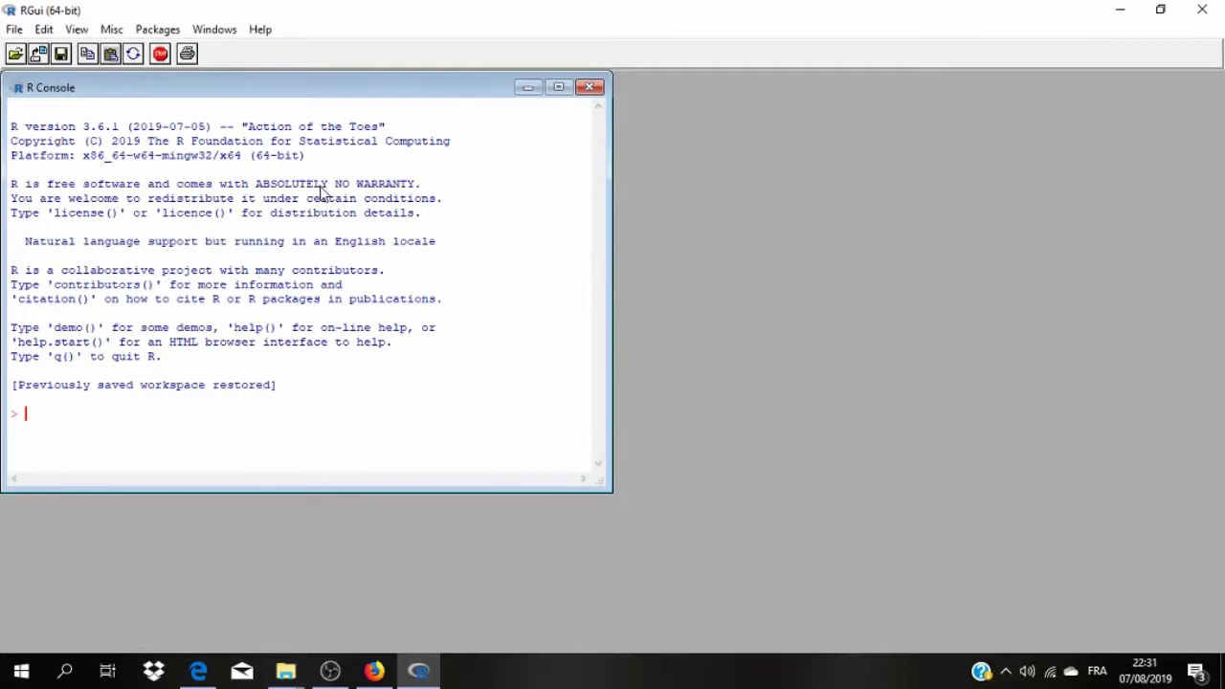
{"action": "type", "text": "Stadium_Server("}
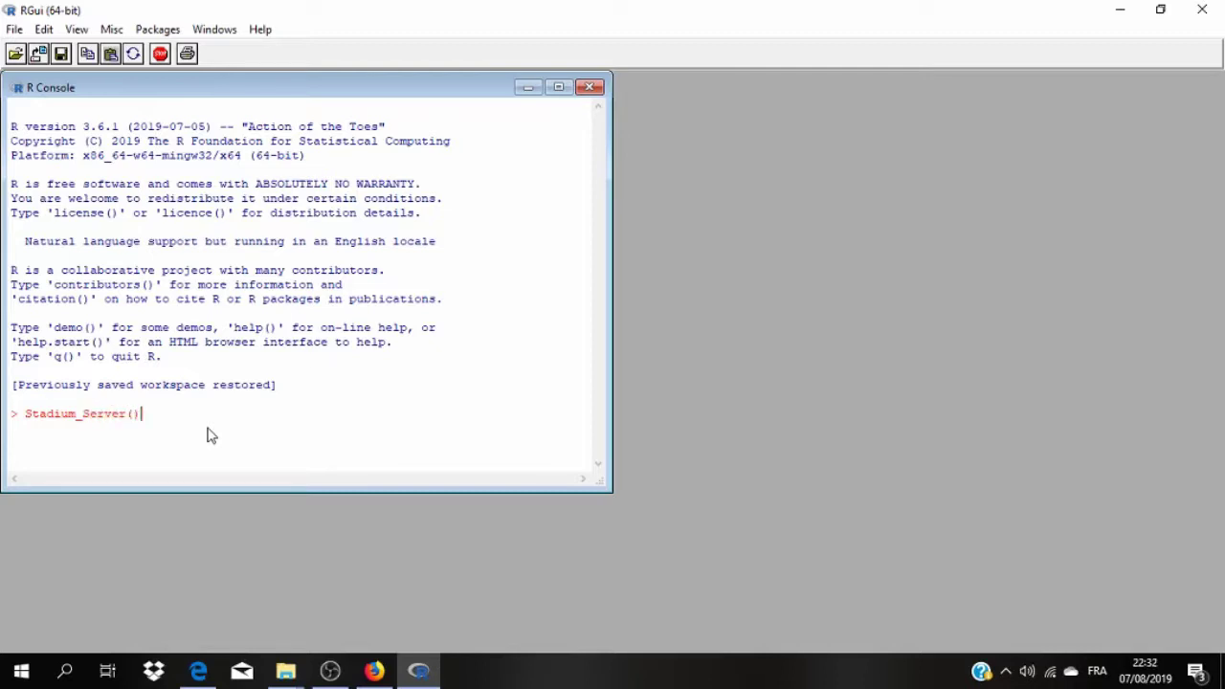
{"action": "key", "text": "Return"}
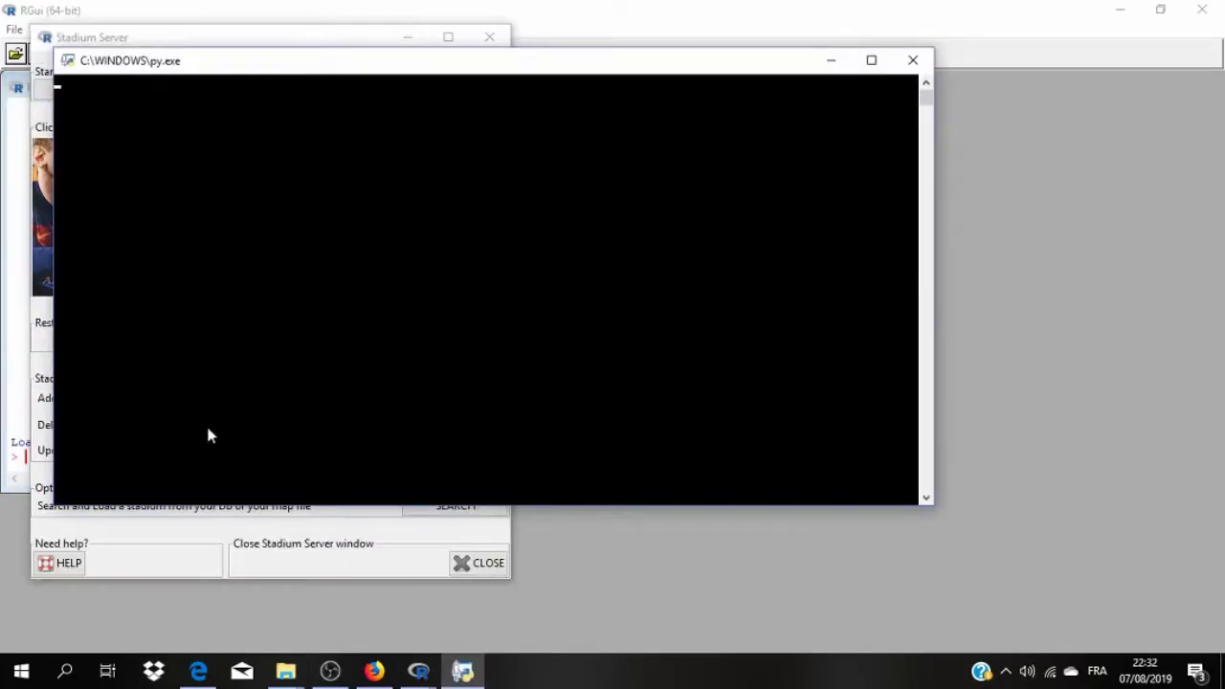
{"action": "left_click_drag", "start_coordinate": [586, 63], "coordinate": [847, 206]}
{"action": "left_click_drag", "start_coordinate": [265, 38], "coordinate": [419, 25]}
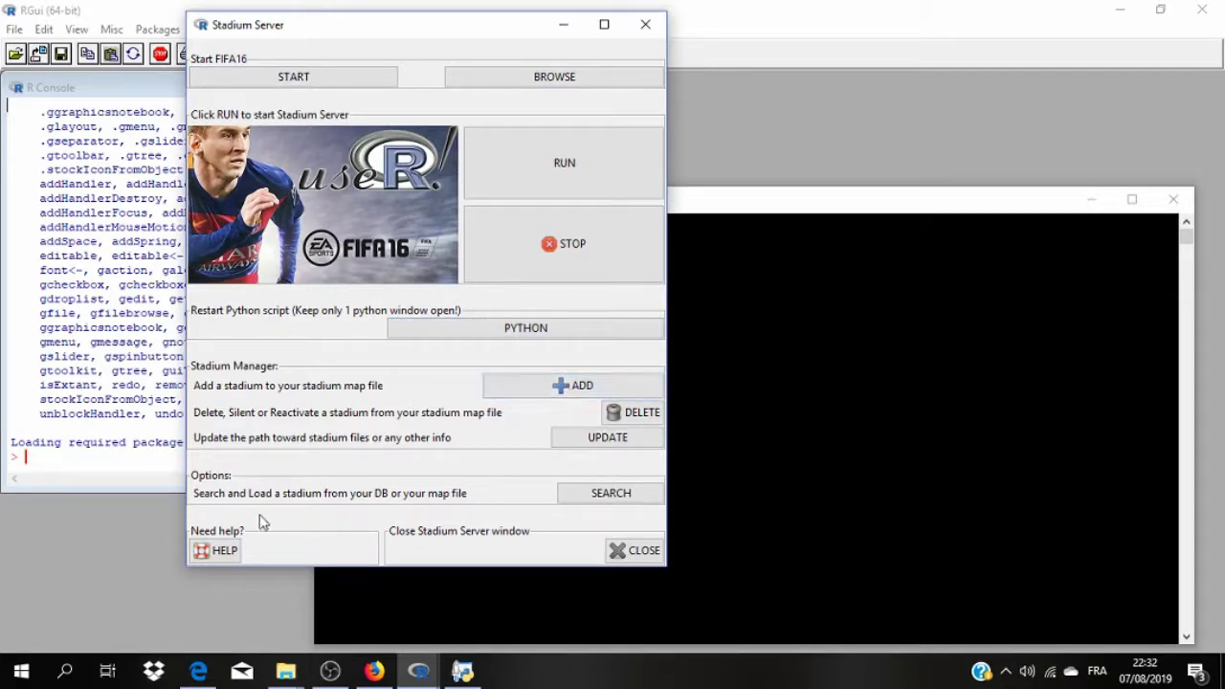
Read through the Stadium Server help on running the server and close the help window
{"action": "left_click", "coordinate": [209, 549]}
{"action": "scroll", "coordinate": [414, 267], "scroll_direction": "down", "scroll_amount": 2}
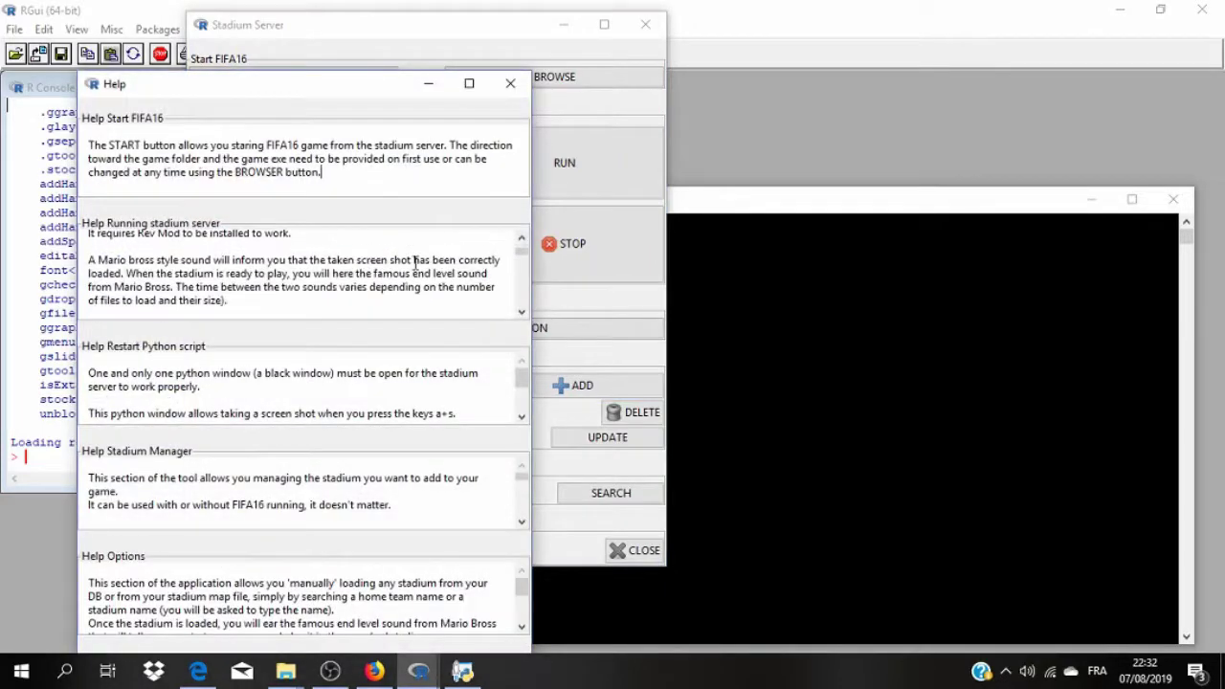
{"action": "left_click", "coordinate": [510, 84]}
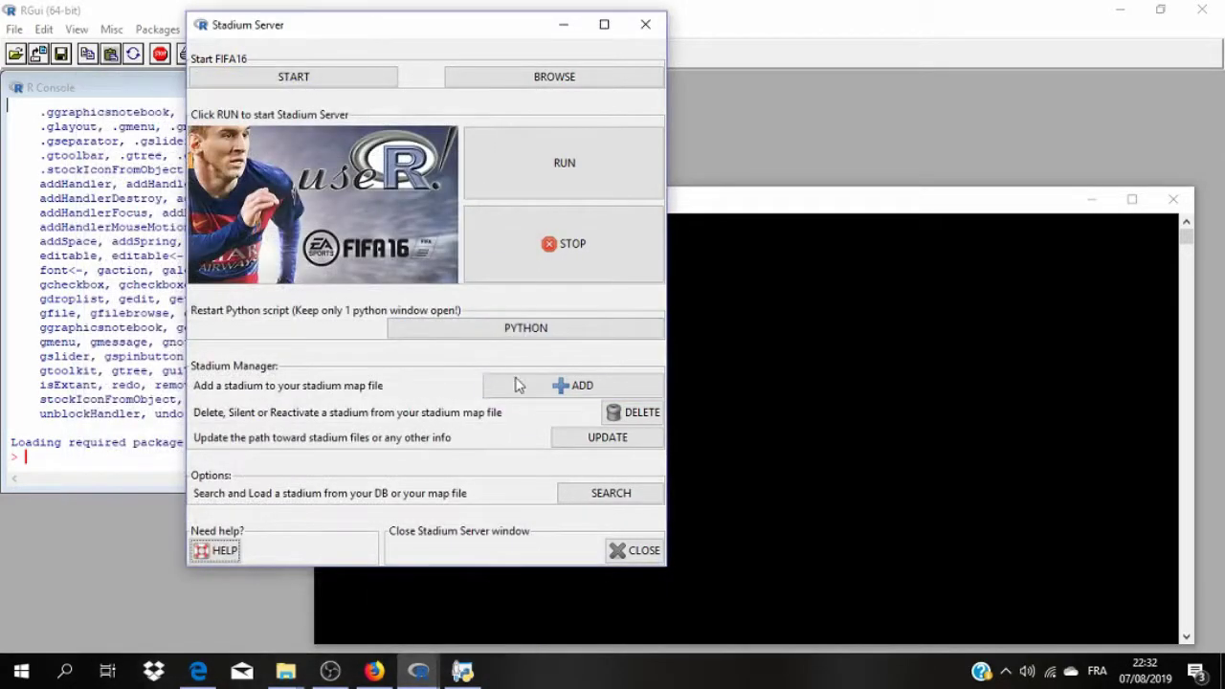
Check the add-stadium form, the delete function and the stadium search dialog without entering any data
{"action": "left_click", "coordinate": [568, 388]}
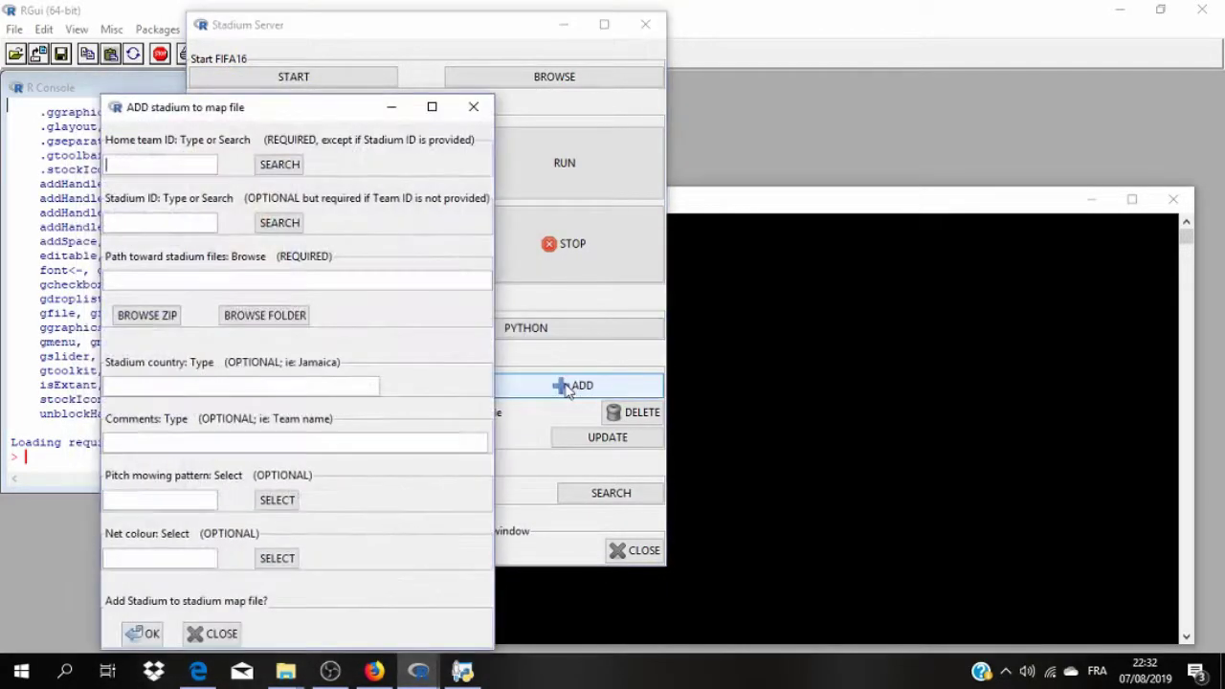
{"action": "left_click", "coordinate": [226, 635]}
{"action": "left_click", "coordinate": [620, 421]}
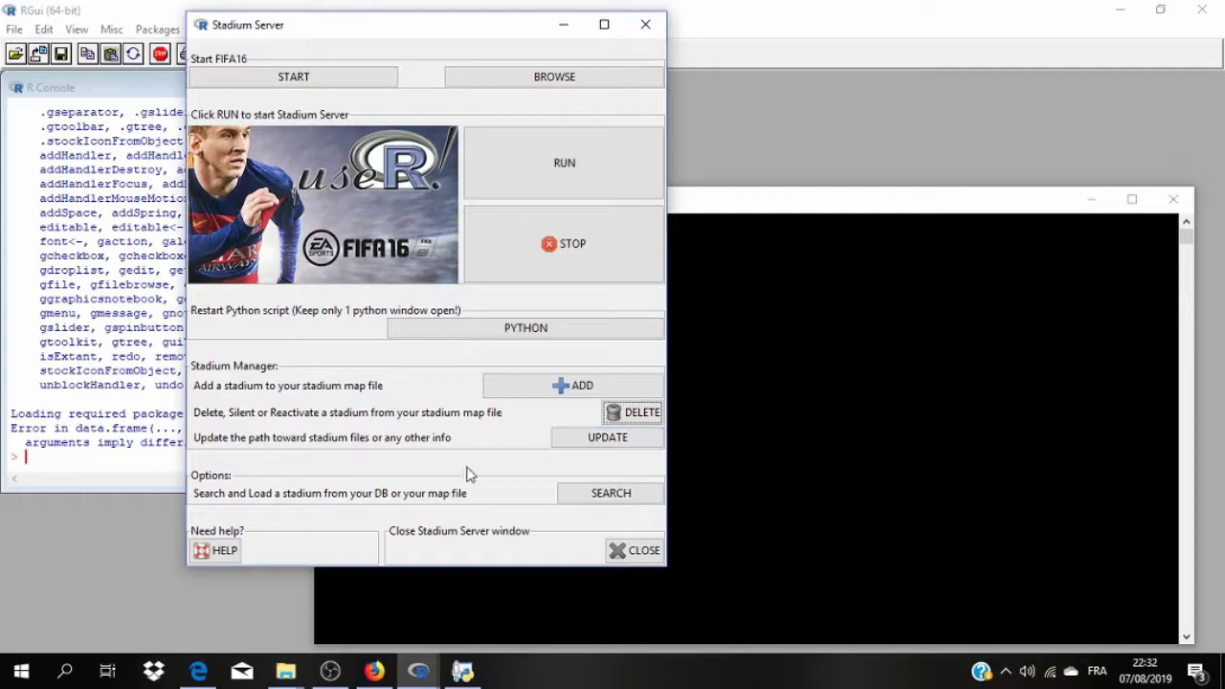
{"action": "left_click", "coordinate": [610, 496]}
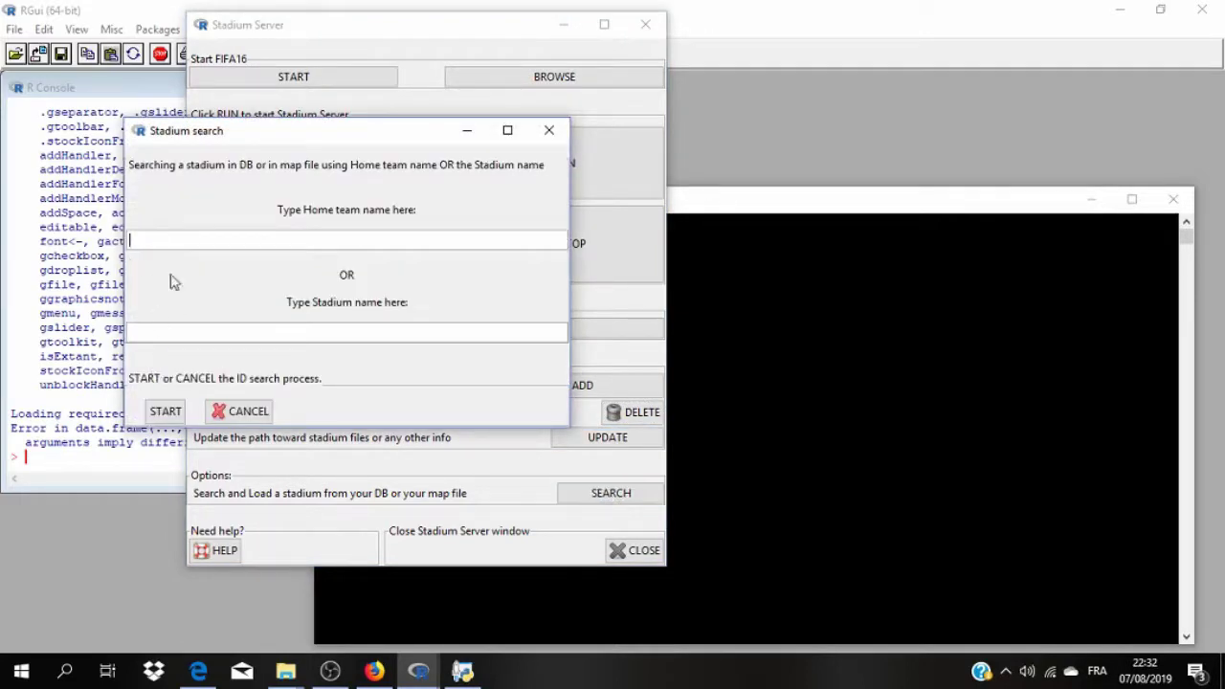
{"action": "left_click", "coordinate": [547, 133]}
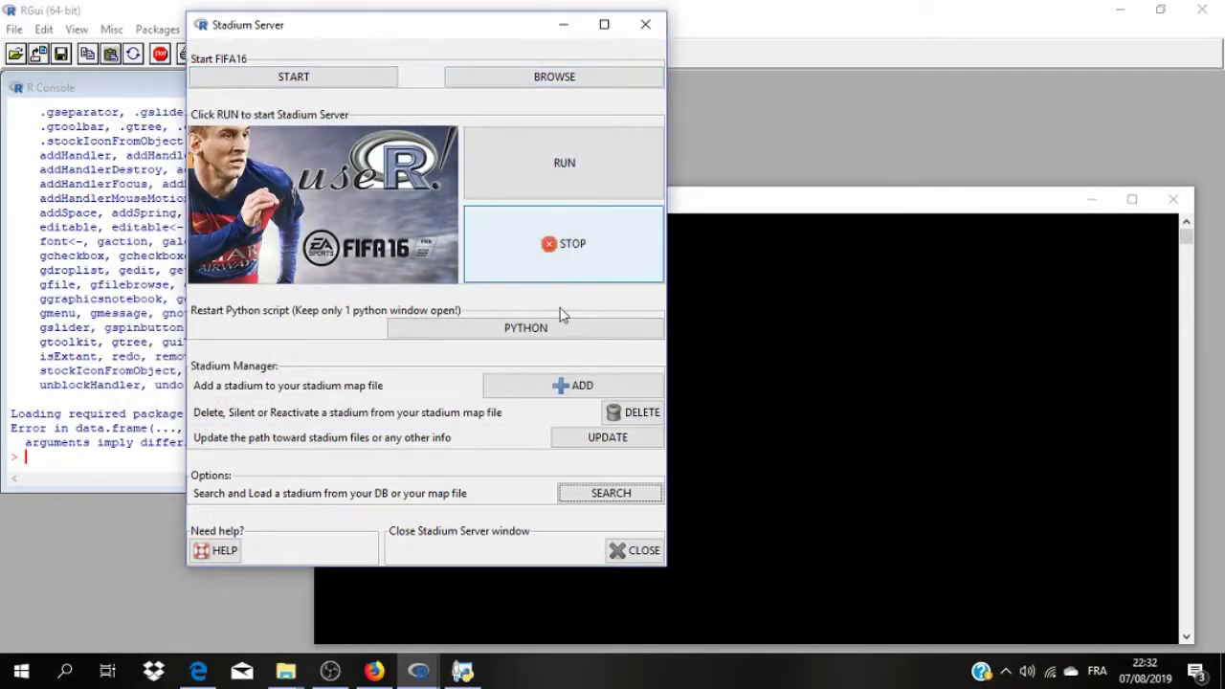
Test restarting the Python script, closing the extra Python window, and test running and stopping the Stadium Server
{"action": "left_click", "coordinate": [553, 335]}
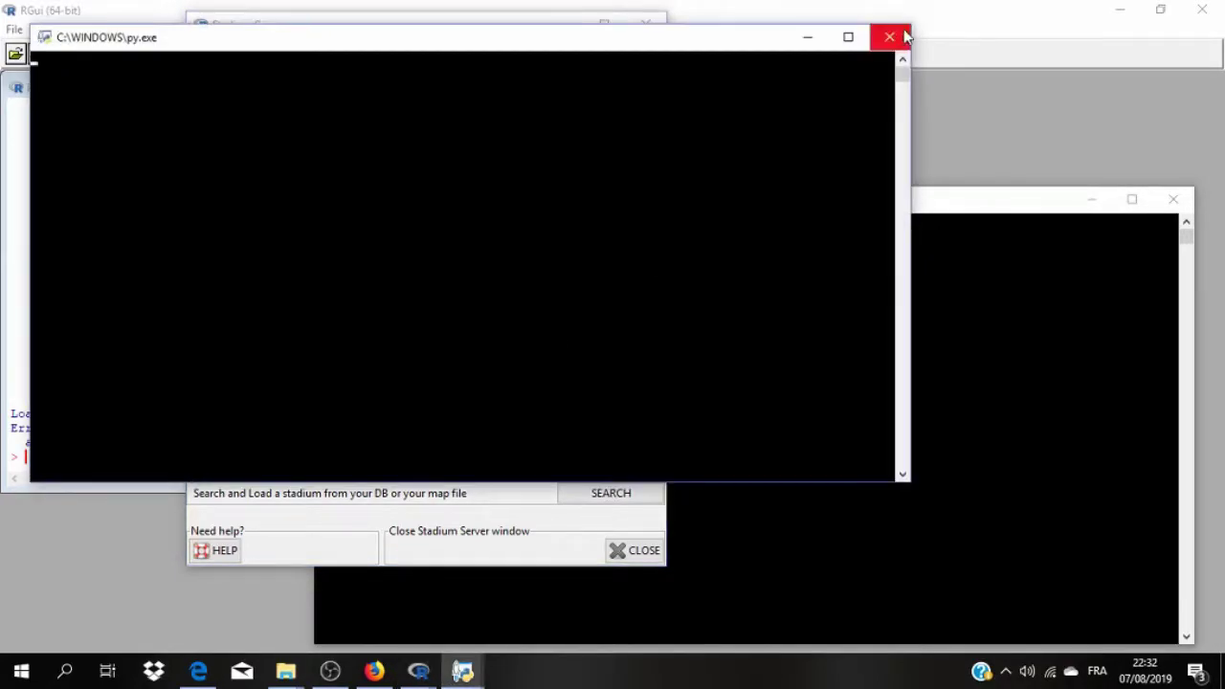
{"action": "left_click", "coordinate": [890, 38]}
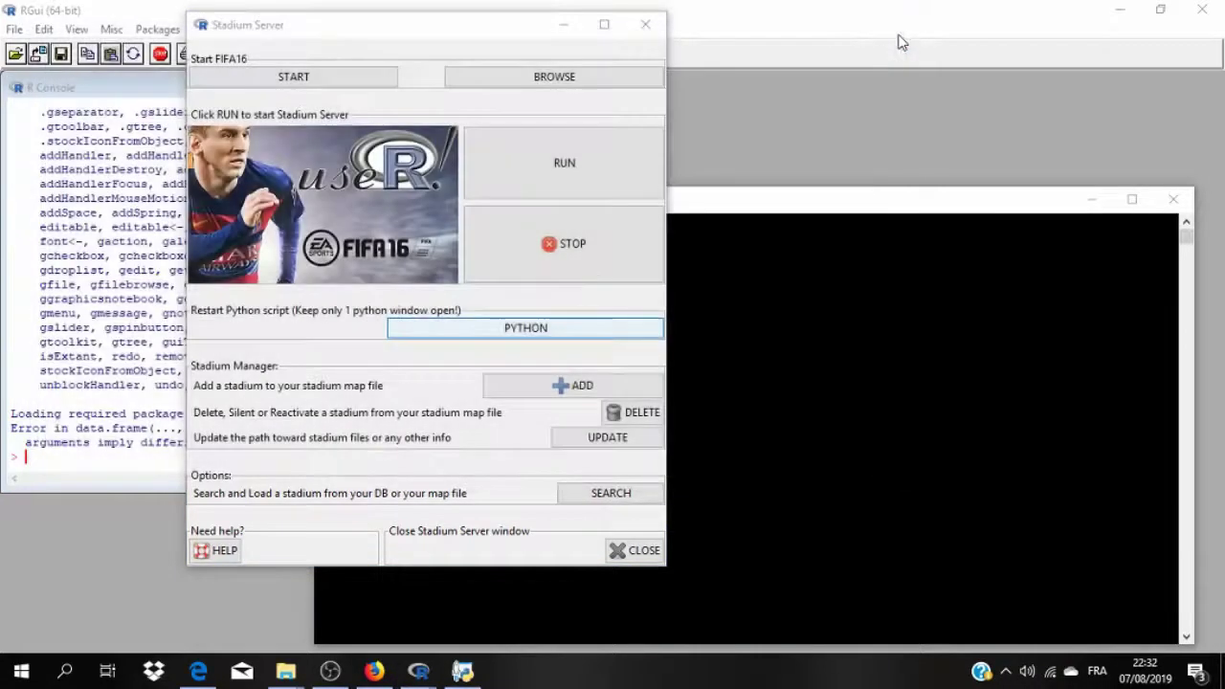
{"action": "left_click", "coordinate": [545, 172]}
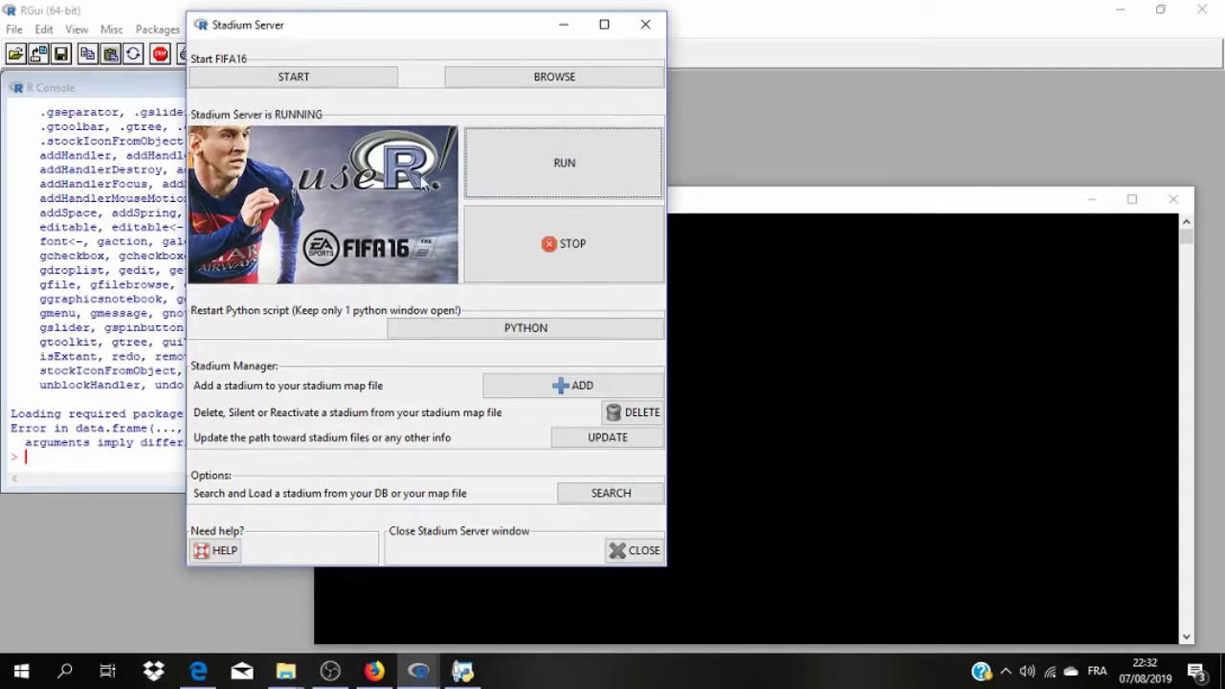
{"action": "left_click", "coordinate": [539, 255]}
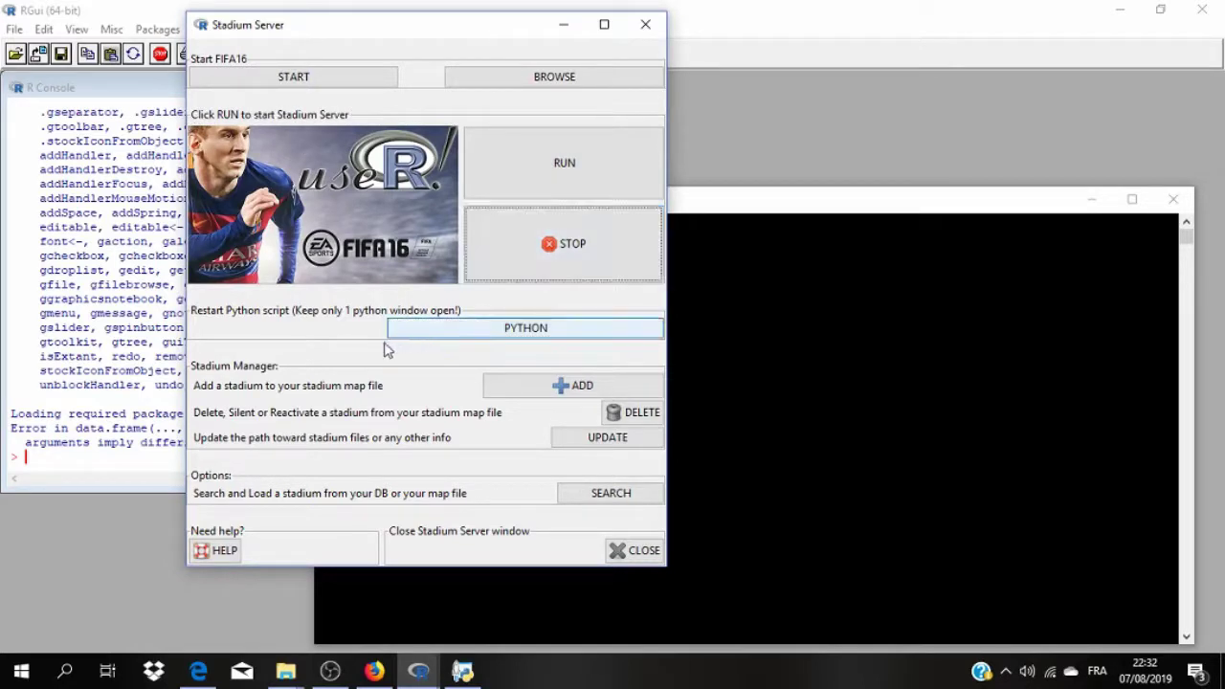
Close the Stadium Server window and the remaining Python window
{"action": "left_click", "coordinate": [639, 552]}
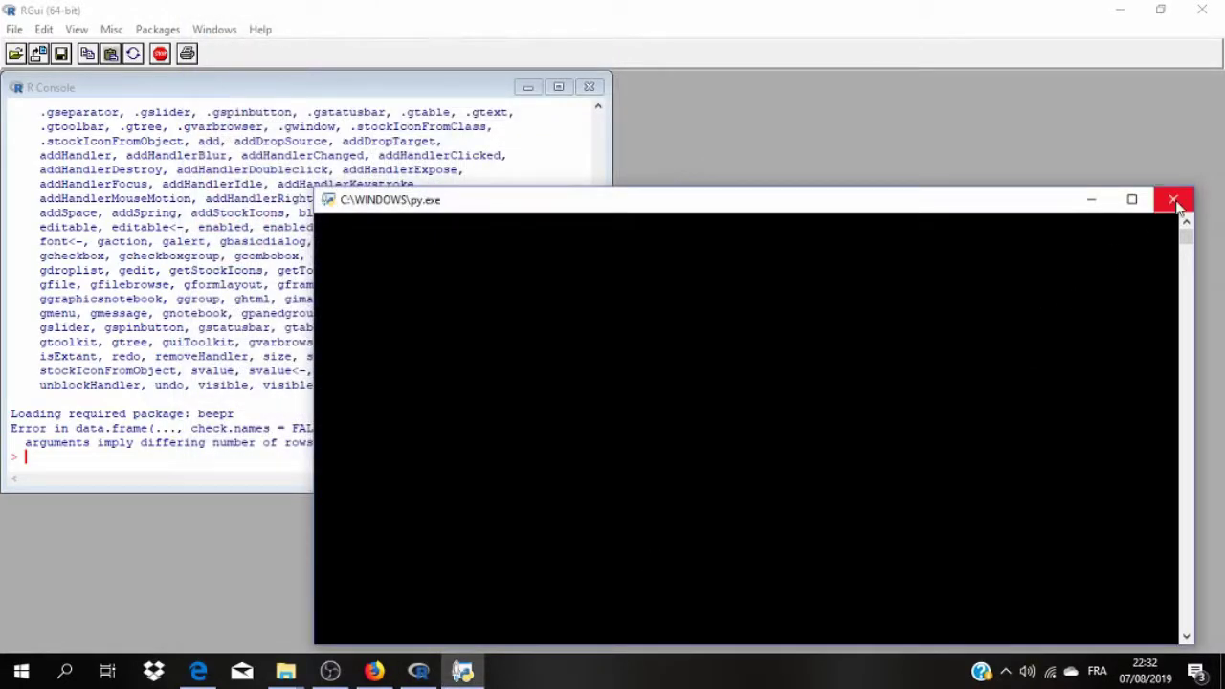
{"action": "left_click", "coordinate": [1176, 200]}
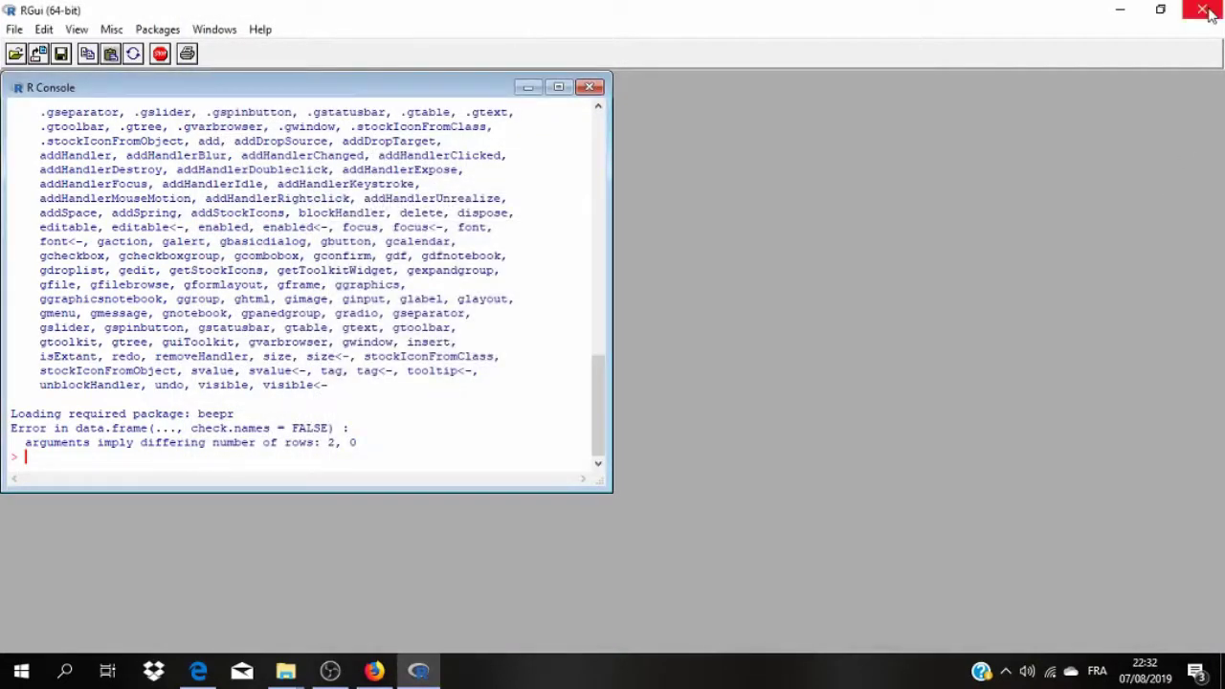